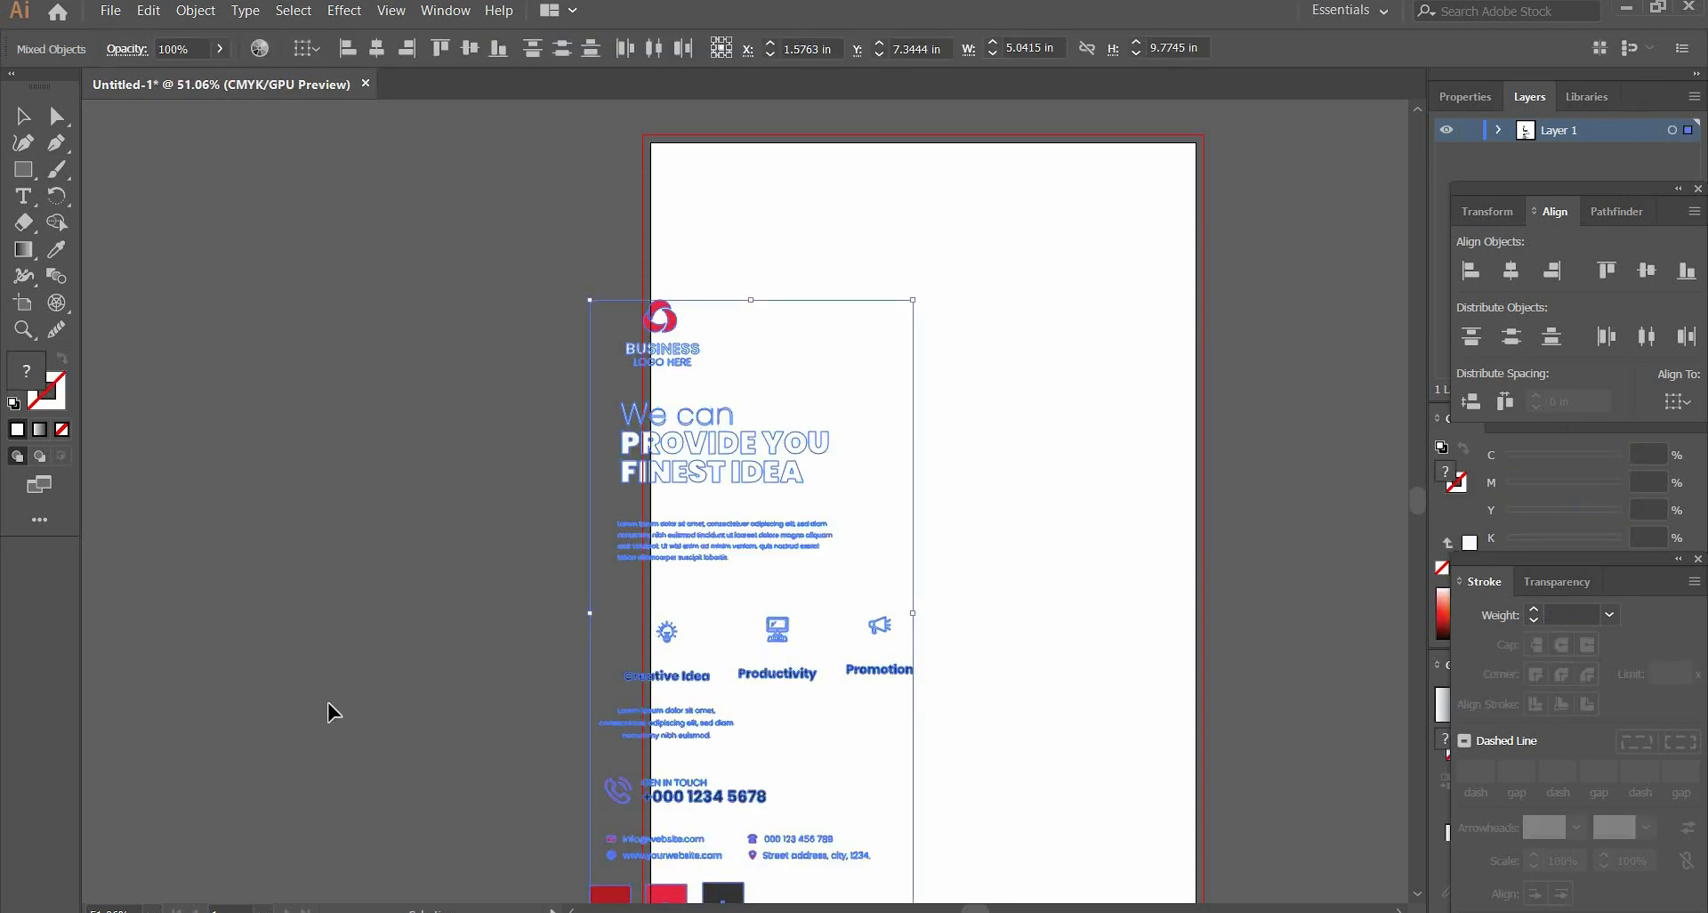
- Move the prepared logo, text, icons and colour swatches off the artboard onto the empty canvas left of it
{"action": "left_click_drag", "start_coordinate": [329, 702], "coordinate": [275, 760]}
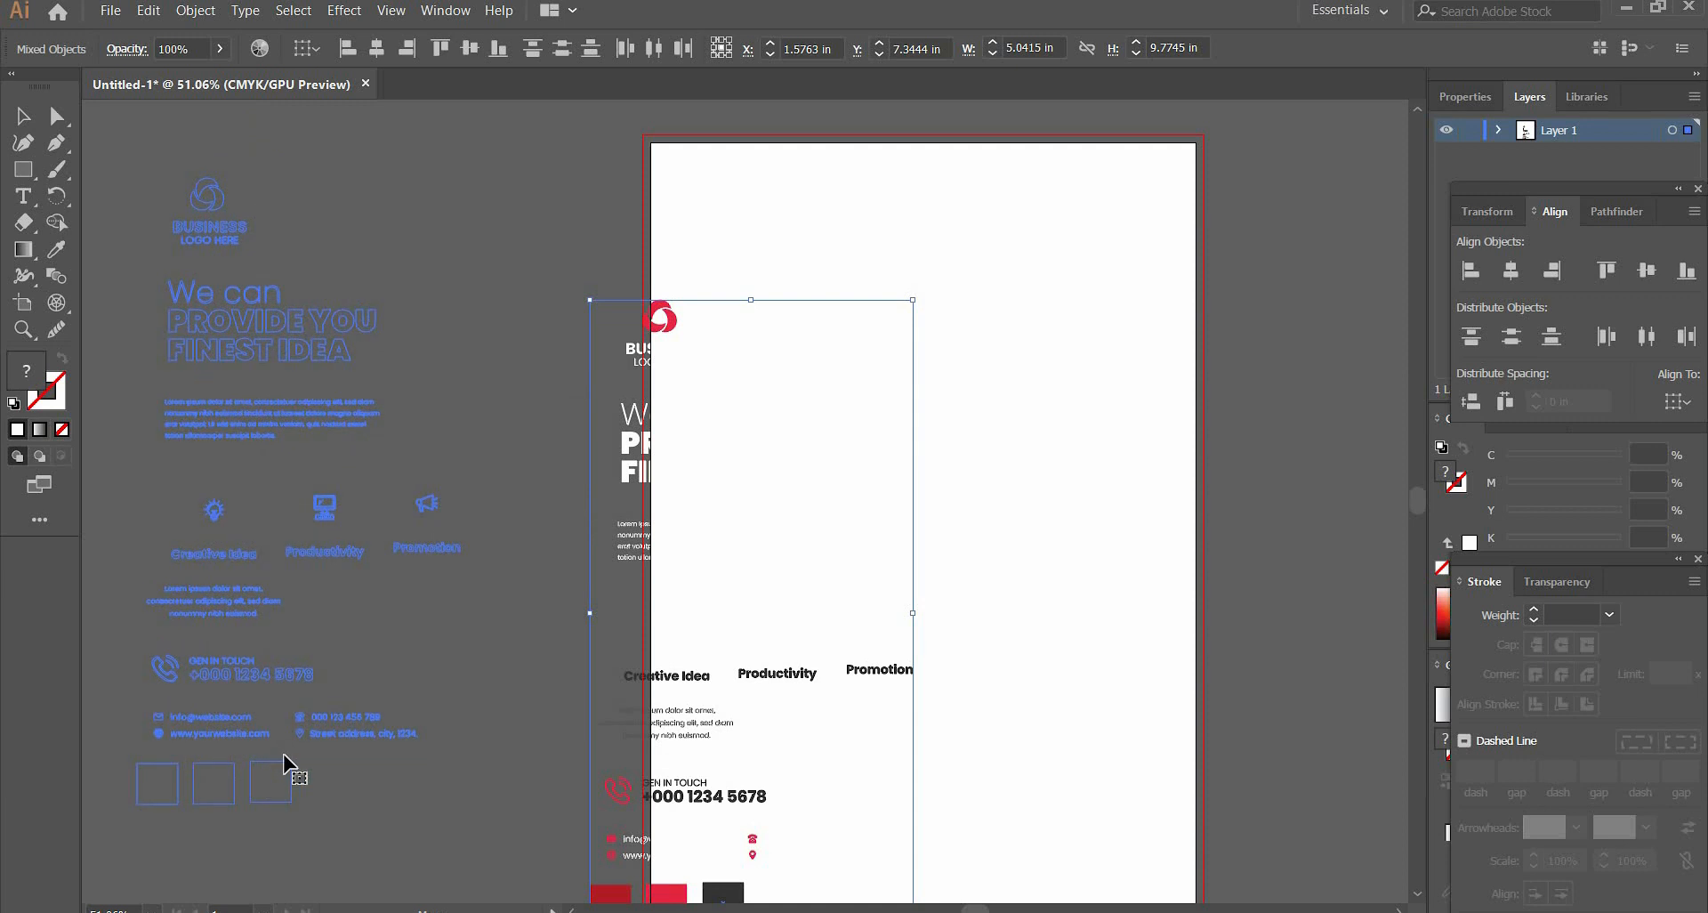
{"action": "left_click", "coordinate": [427, 472]}
- Draw a rectangle covering the whole artboard, about 8.5 by 11.95 in
{"action": "left_click", "coordinate": [23, 169]}
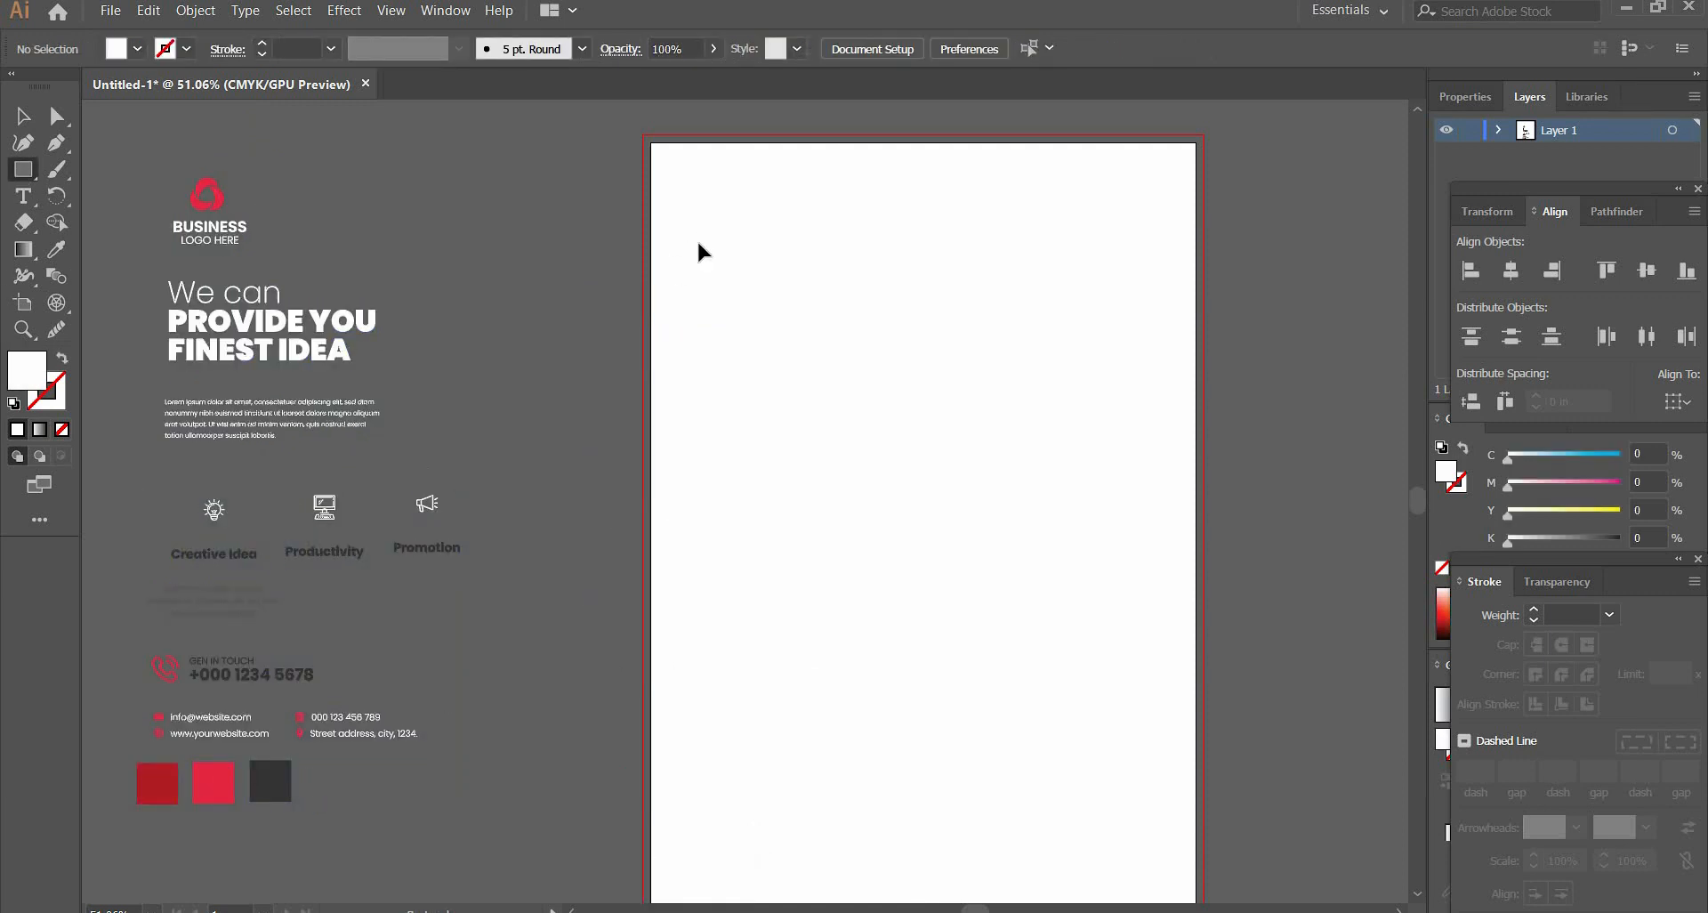
{"action": "key", "text": "ctrl+0"}
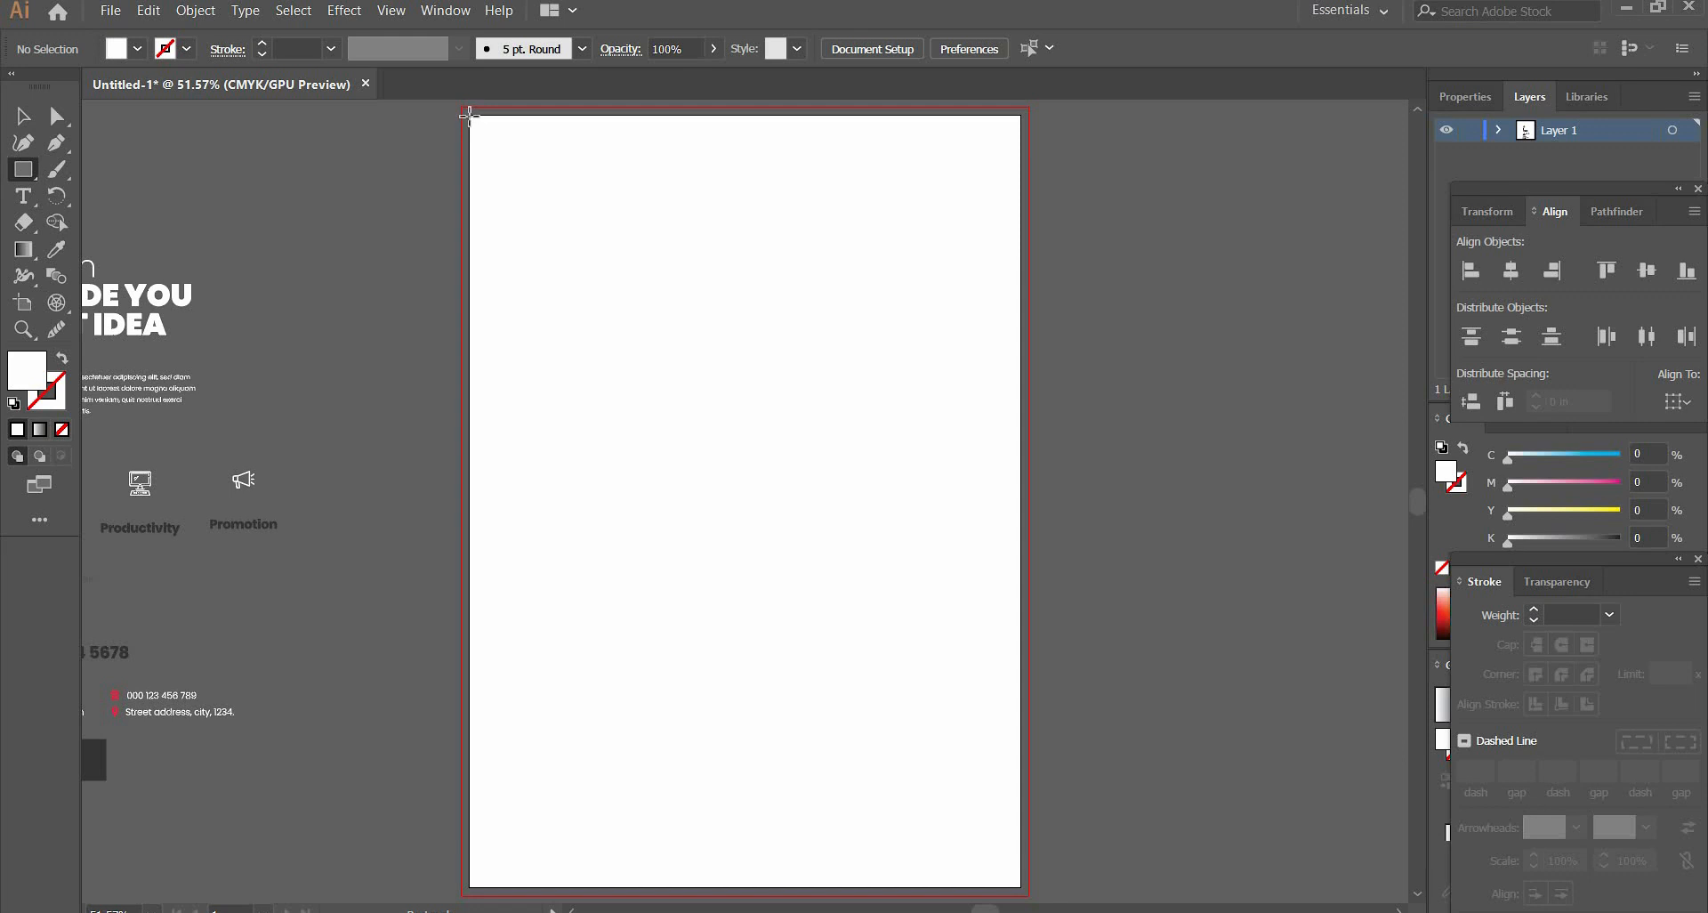
{"action": "left_click_drag", "start_coordinate": [469, 111], "coordinate": [1021, 887]}
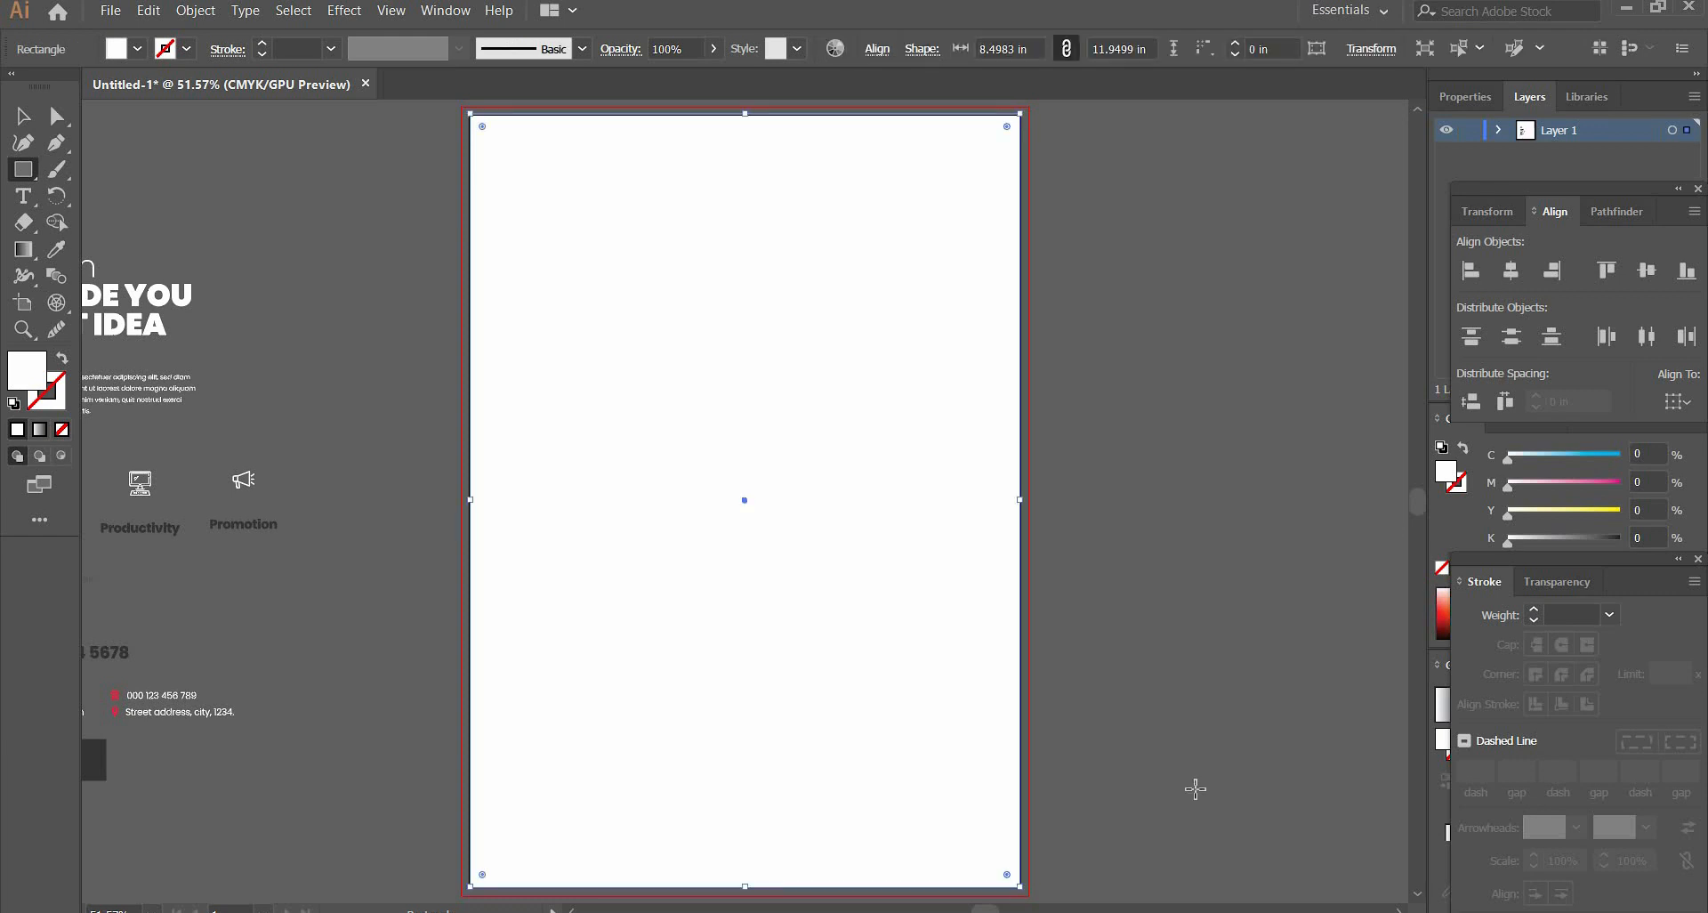
- Offset the artboard-sized rectangle's path by -0.4 in with miter joins
{"action": "left_click", "coordinate": [196, 10]}
{"action": "mouse_move", "coordinate": [272, 449]}
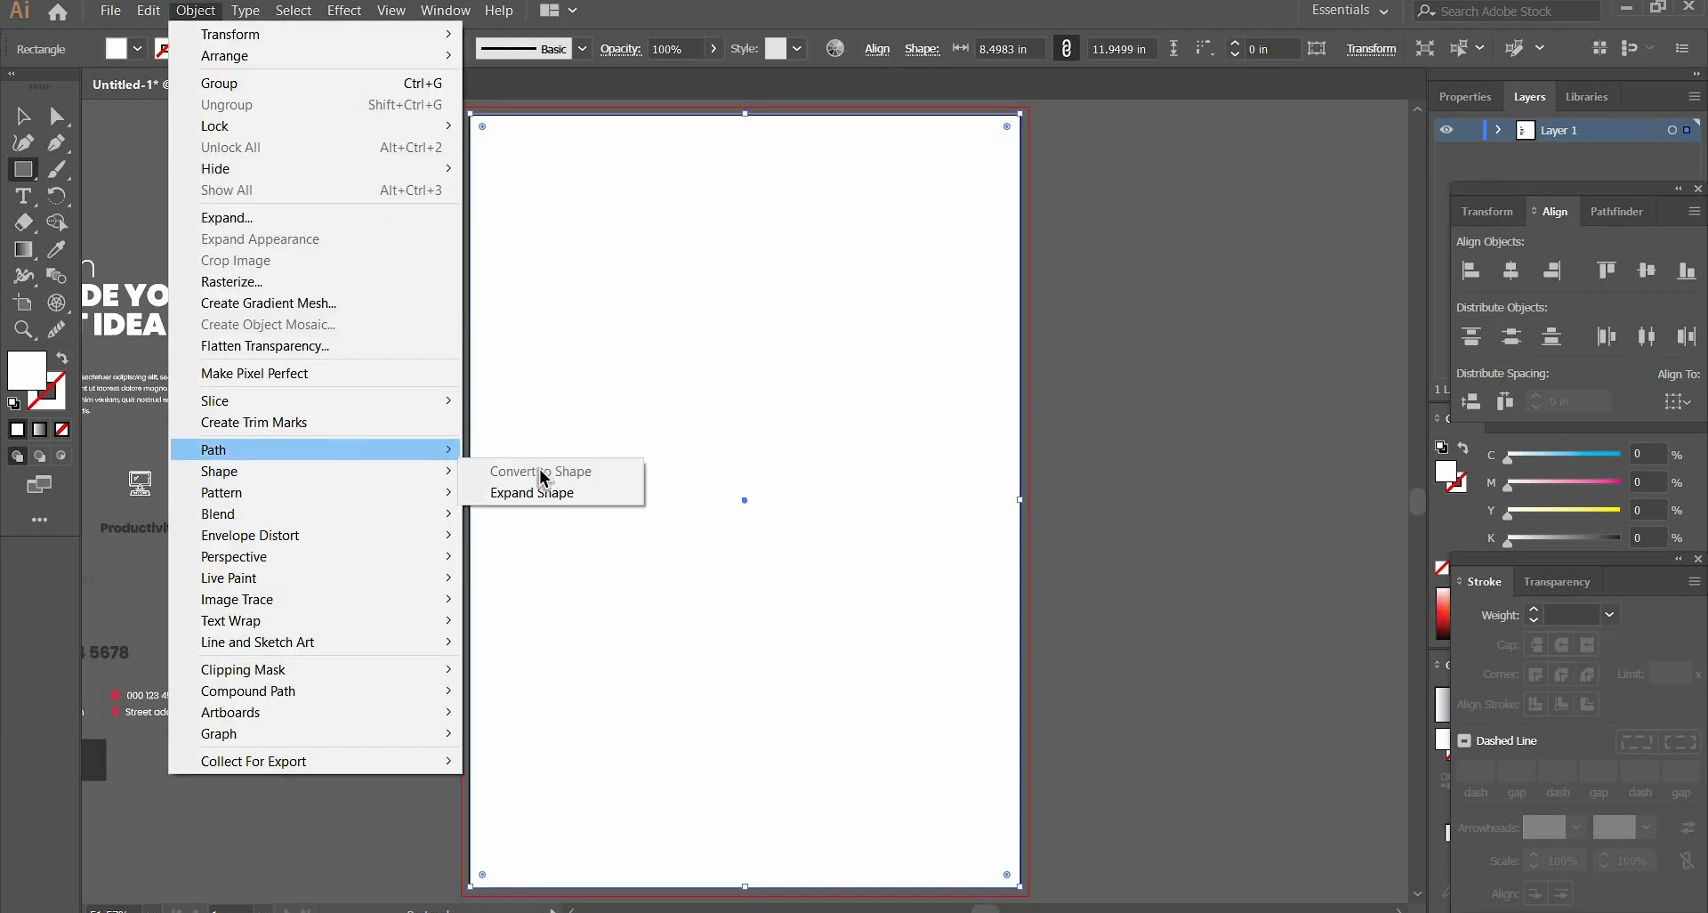
{"action": "left_click", "coordinate": [645, 519]}
{"action": "left_click", "coordinate": [817, 405]}
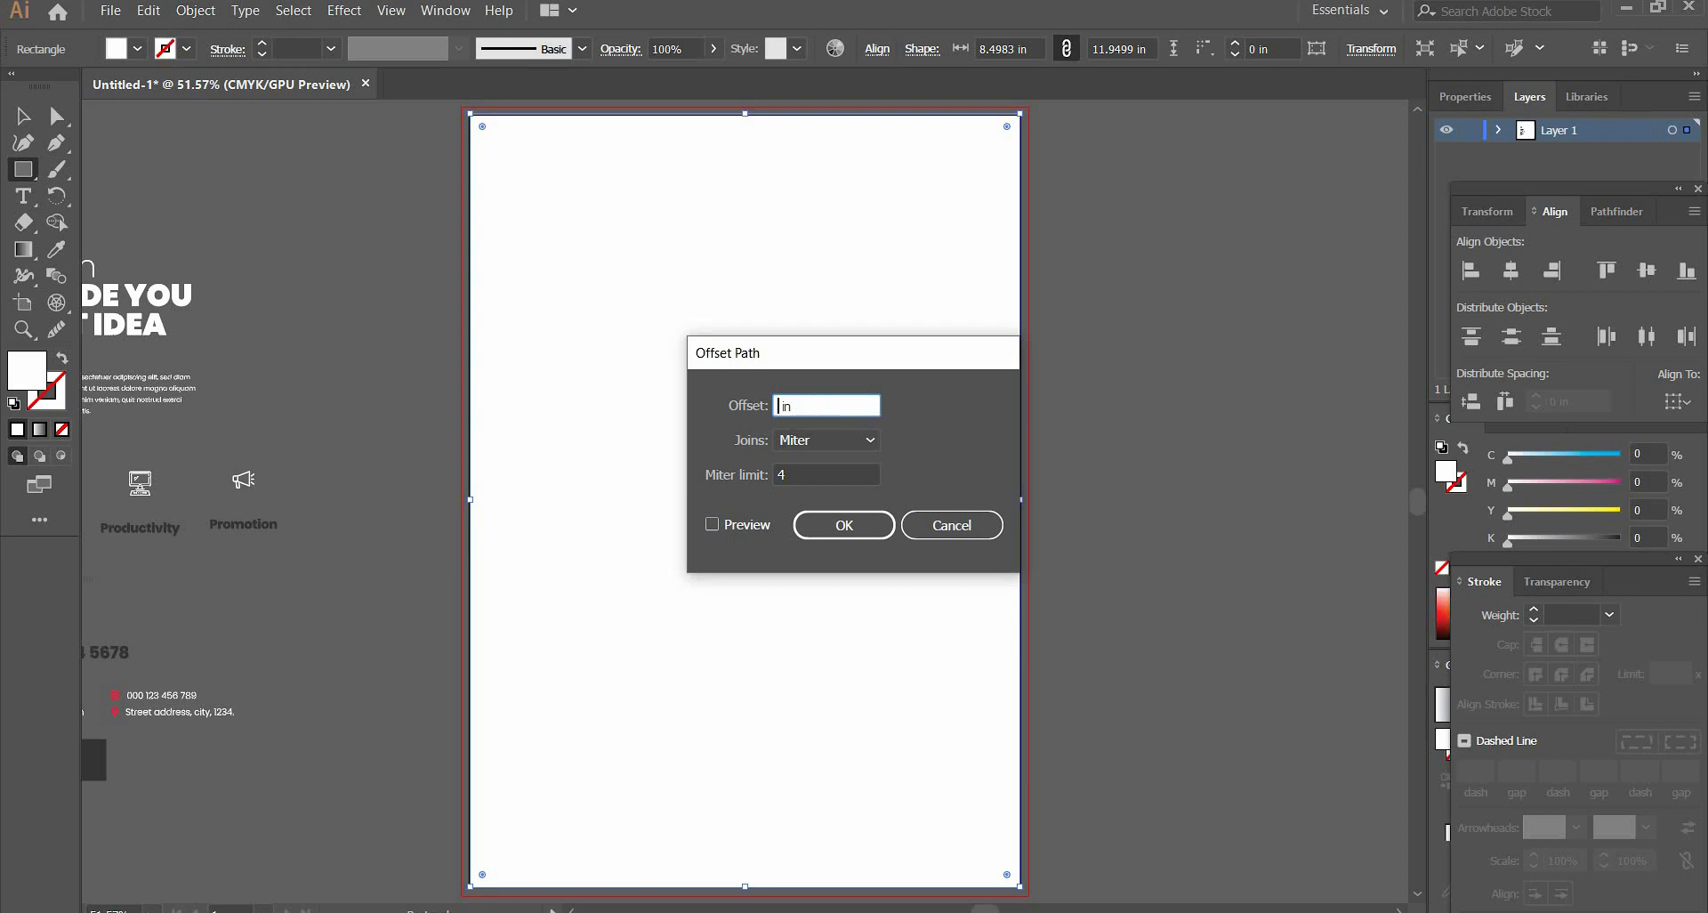
{"action": "type", "text": "-0.4"}
{"action": "left_click", "coordinate": [714, 524]}
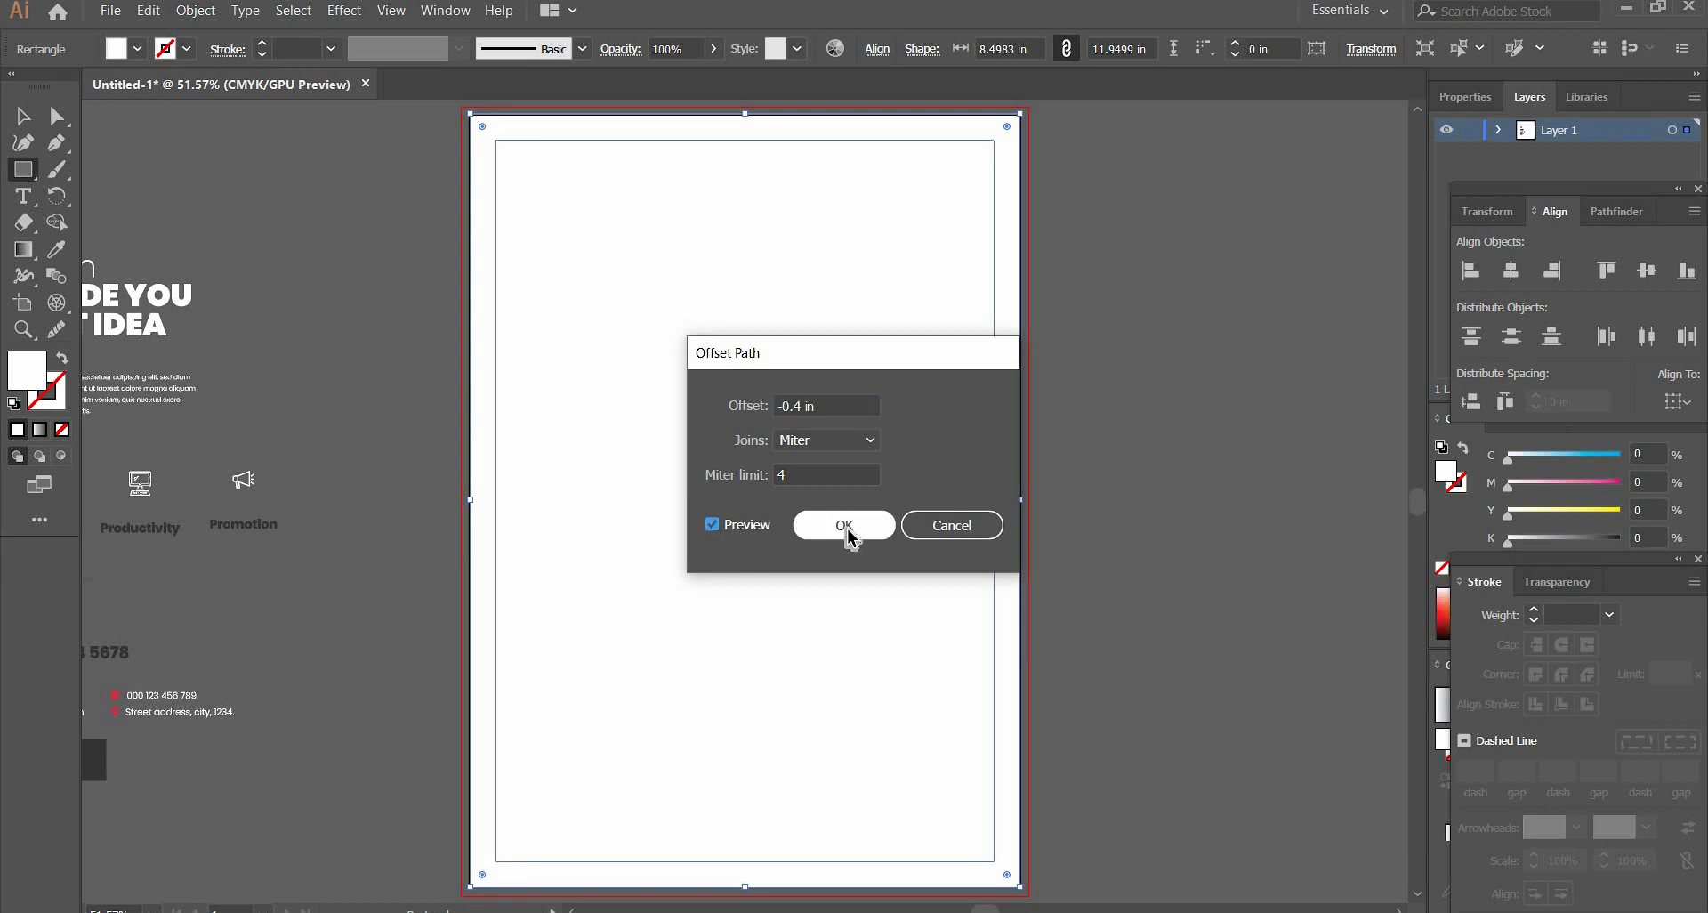
{"action": "left_click", "coordinate": [843, 525]}
- Convert the inner offset rectangle into margin guides and delete the outer artboard-sized rectangle
{"action": "left_click", "coordinate": [12, 117]}
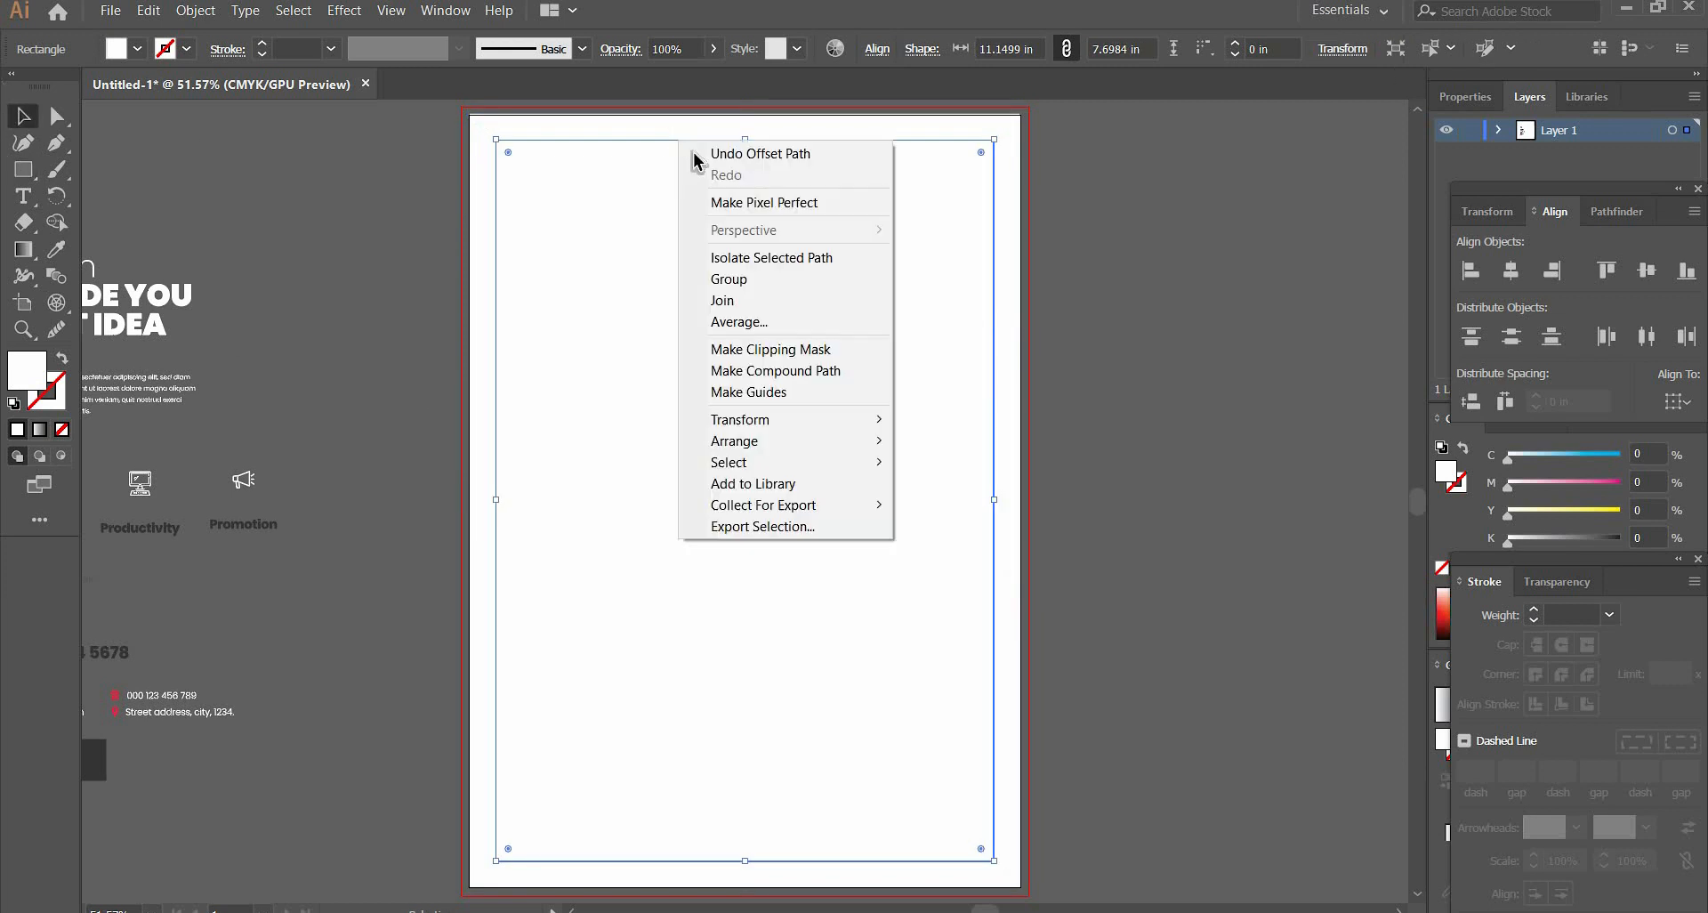
{"action": "right_click", "coordinate": [678, 143]}
{"action": "left_click", "coordinate": [783, 392]}
{"action": "left_click", "coordinate": [1005, 165]}
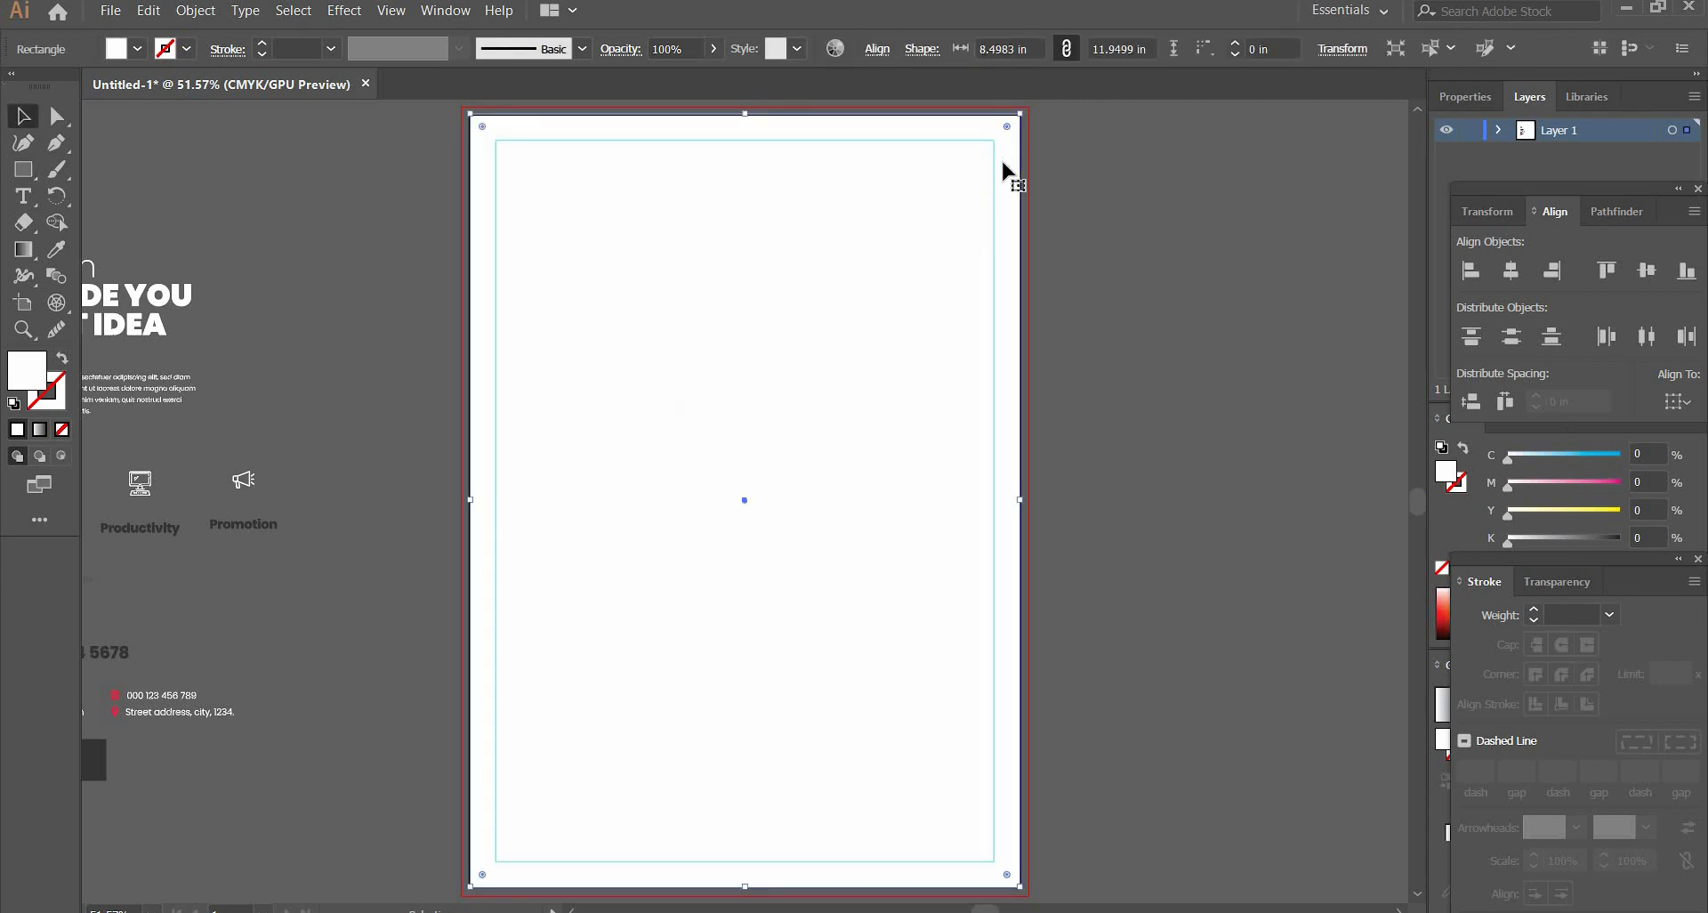
{"action": "key", "text": "Delete"}
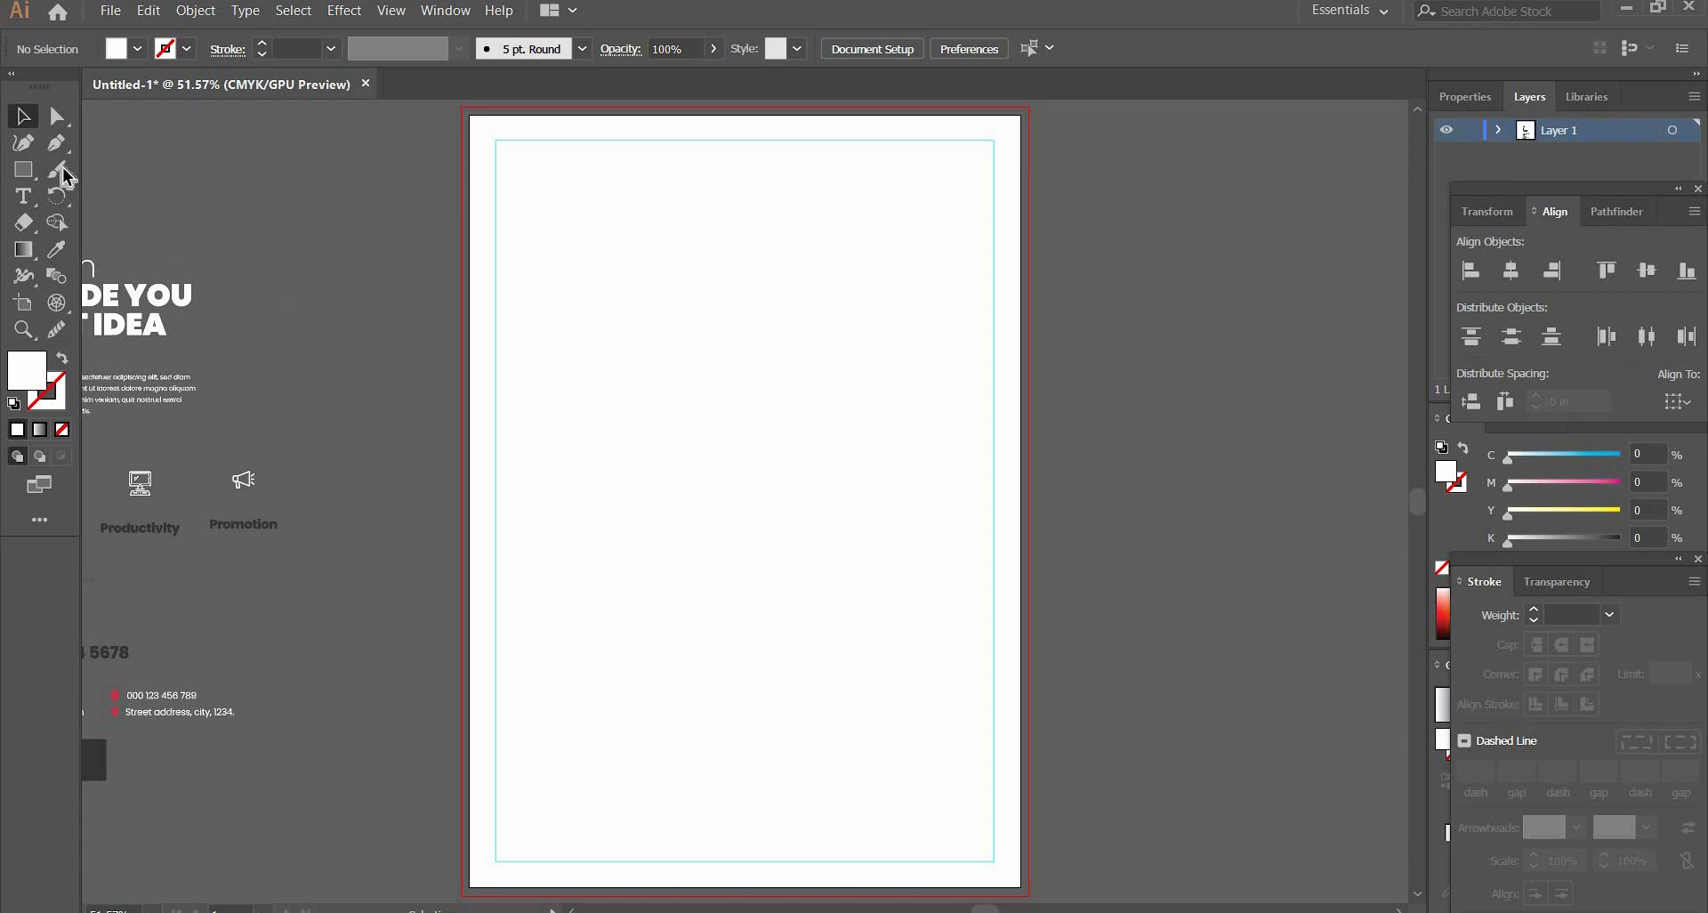
- Draw a square about 7.23 in wide from the artboard's top-right corner, with the dark red swatch as stroke and no fill
{"action": "key", "text": "m"}
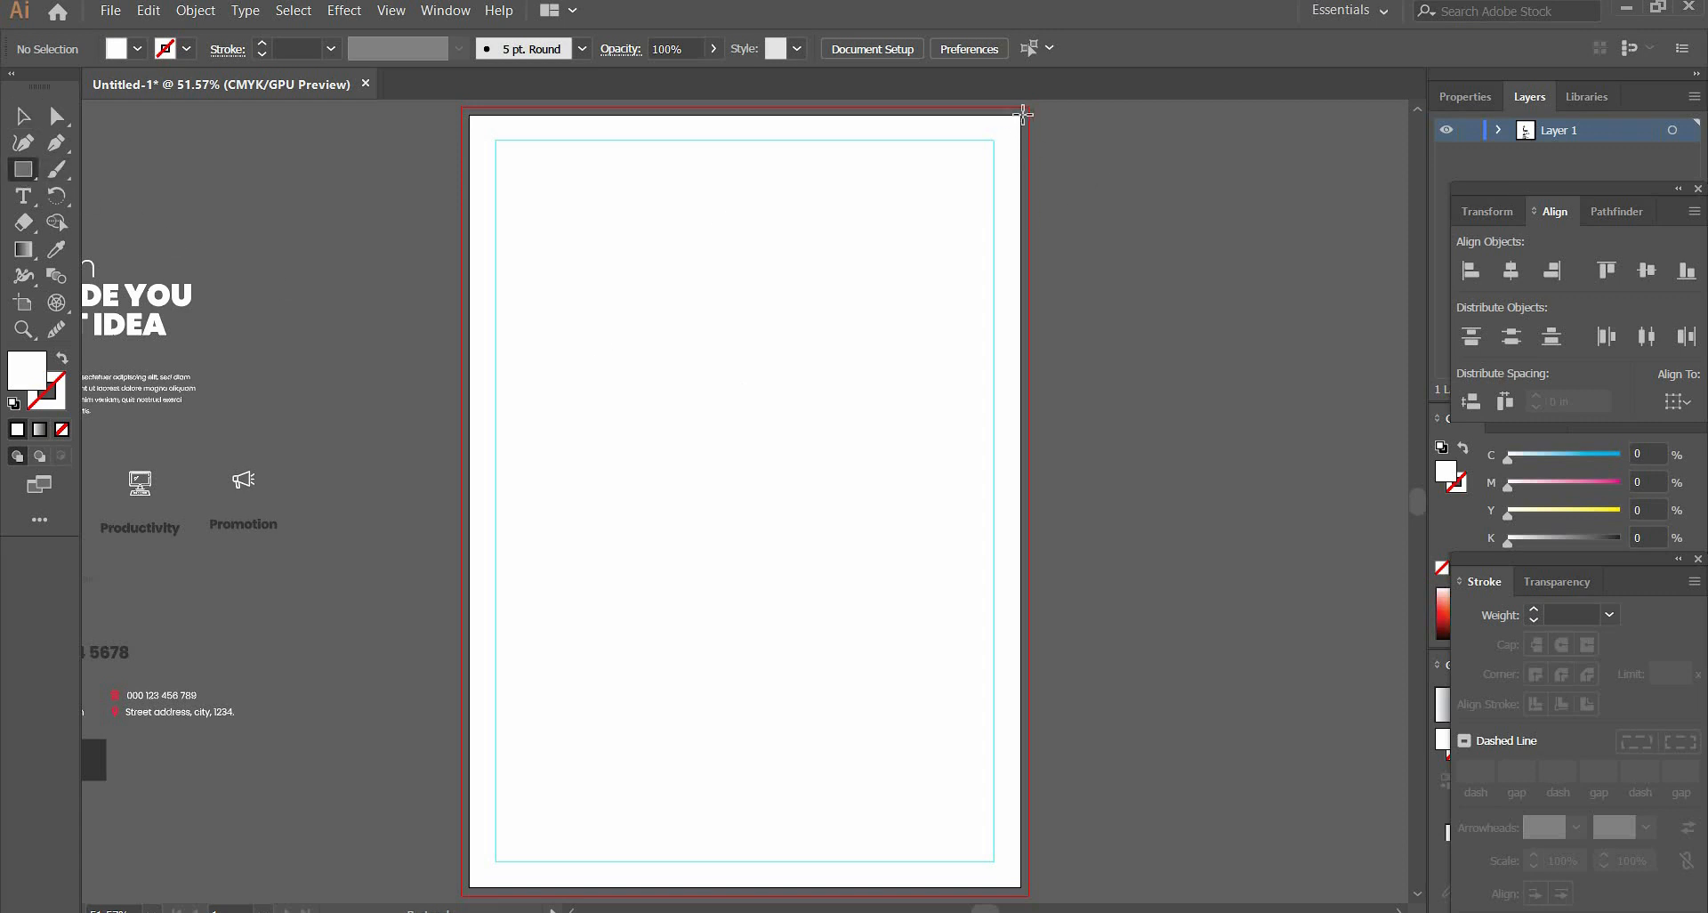
{"action": "left_click_drag", "start_coordinate": [1023, 114], "coordinate": [553, 494]}
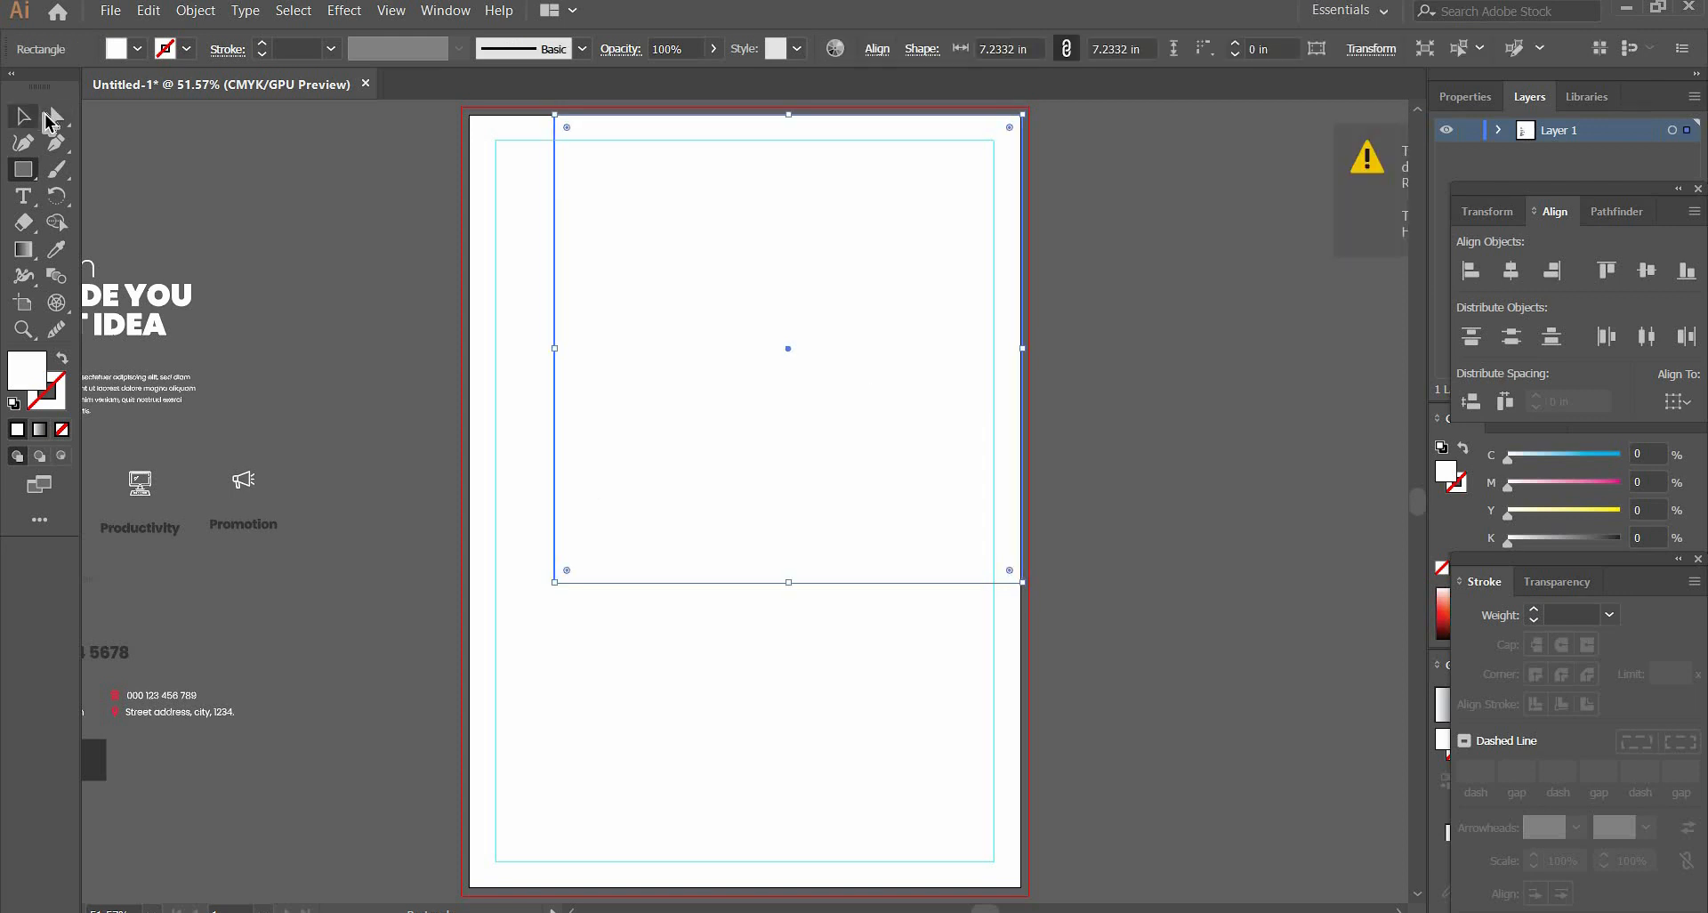
{"action": "left_click_drag", "start_coordinate": [484, 319], "coordinate": [684, 288]}
{"action": "key", "text": "i"}
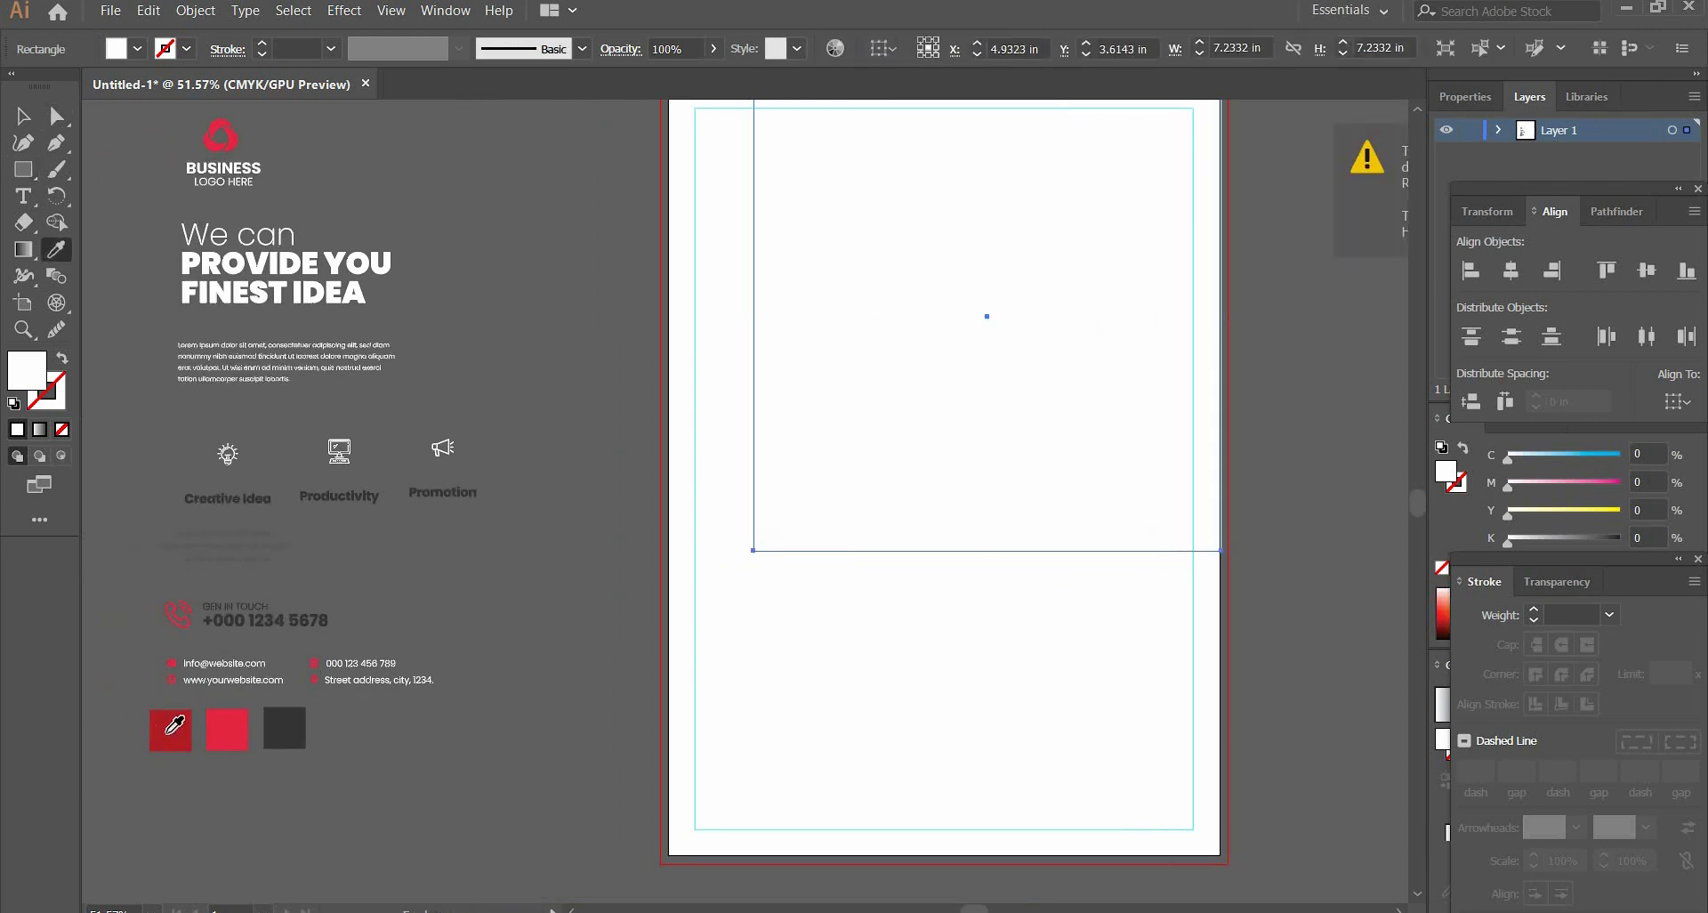
{"action": "left_click", "coordinate": [170, 729]}
{"action": "key", "text": "shift+x"}
{"action": "left_click_drag", "start_coordinate": [788, 361], "coordinate": [671, 408]}
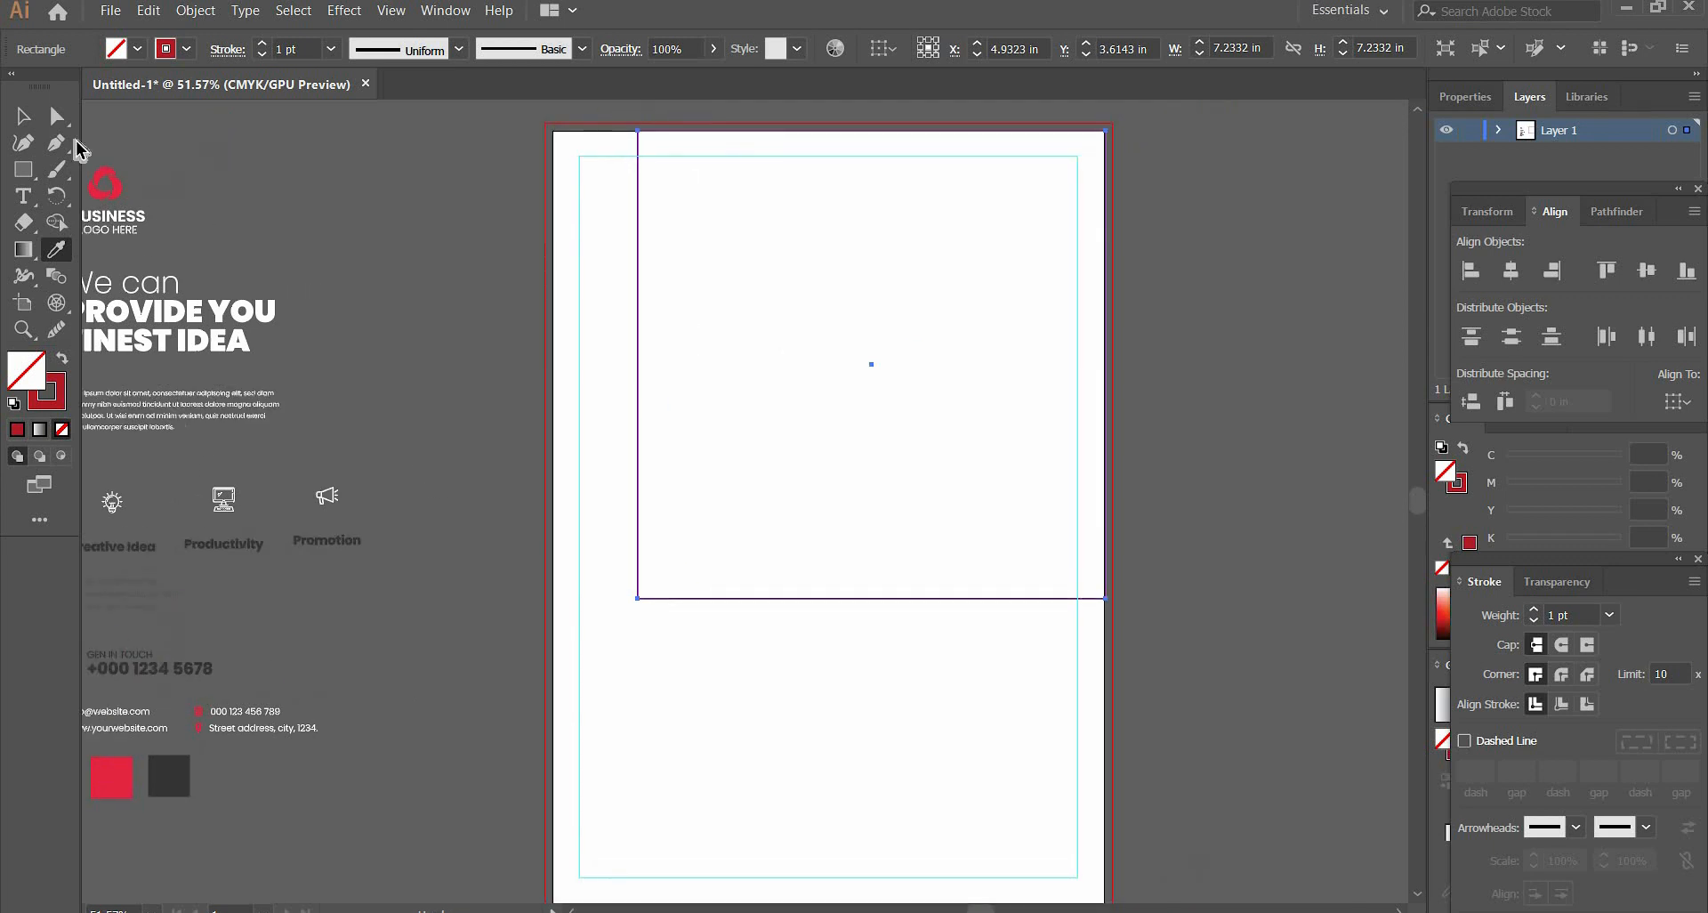
- Round the square's corners to about 3.62 in, except the top-right one
{"action": "left_click", "coordinate": [56, 115]}
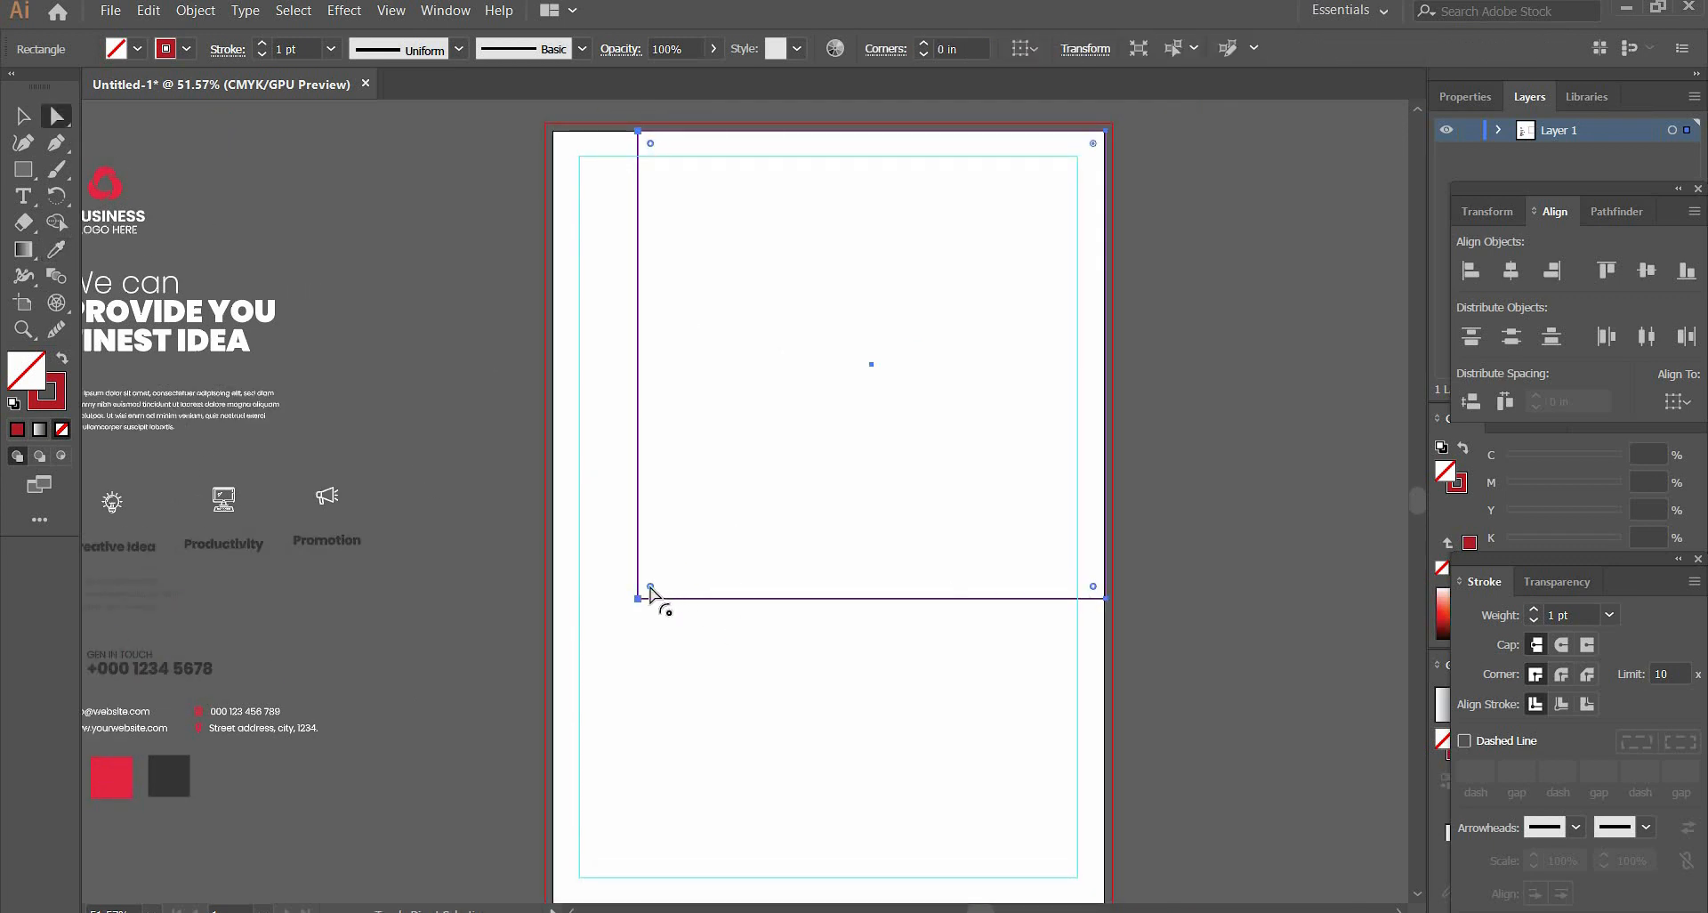
{"action": "left_click_drag", "start_coordinate": [650, 586], "coordinate": [928, 342]}
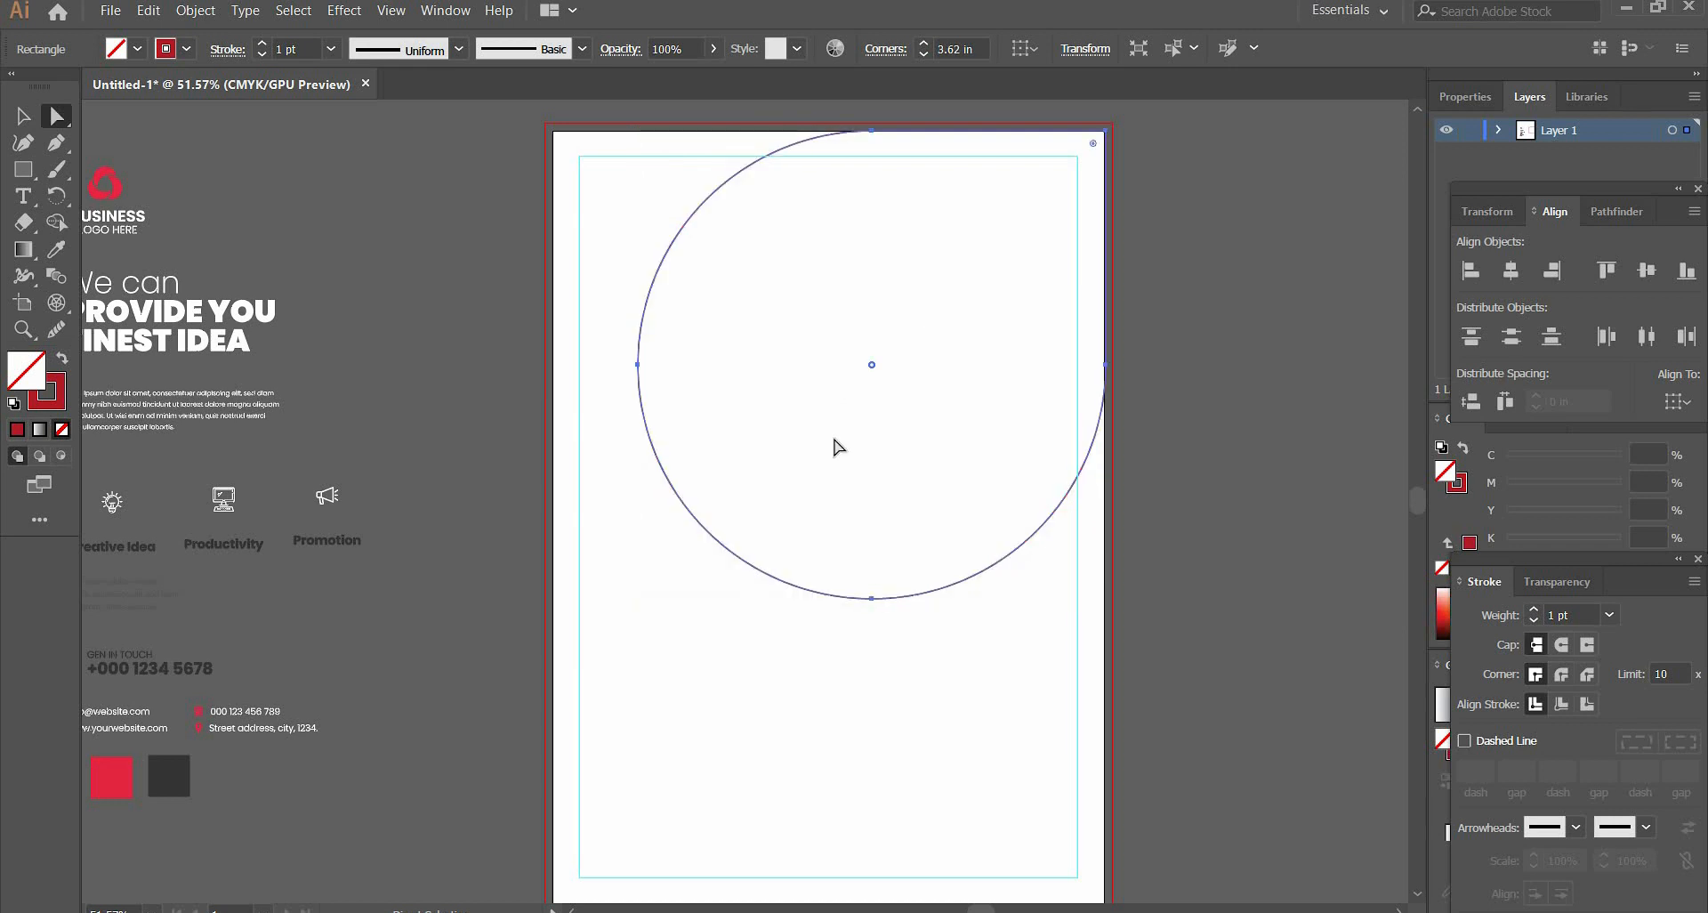
{"action": "key", "text": "v"}
{"action": "left_click", "coordinate": [803, 682]}
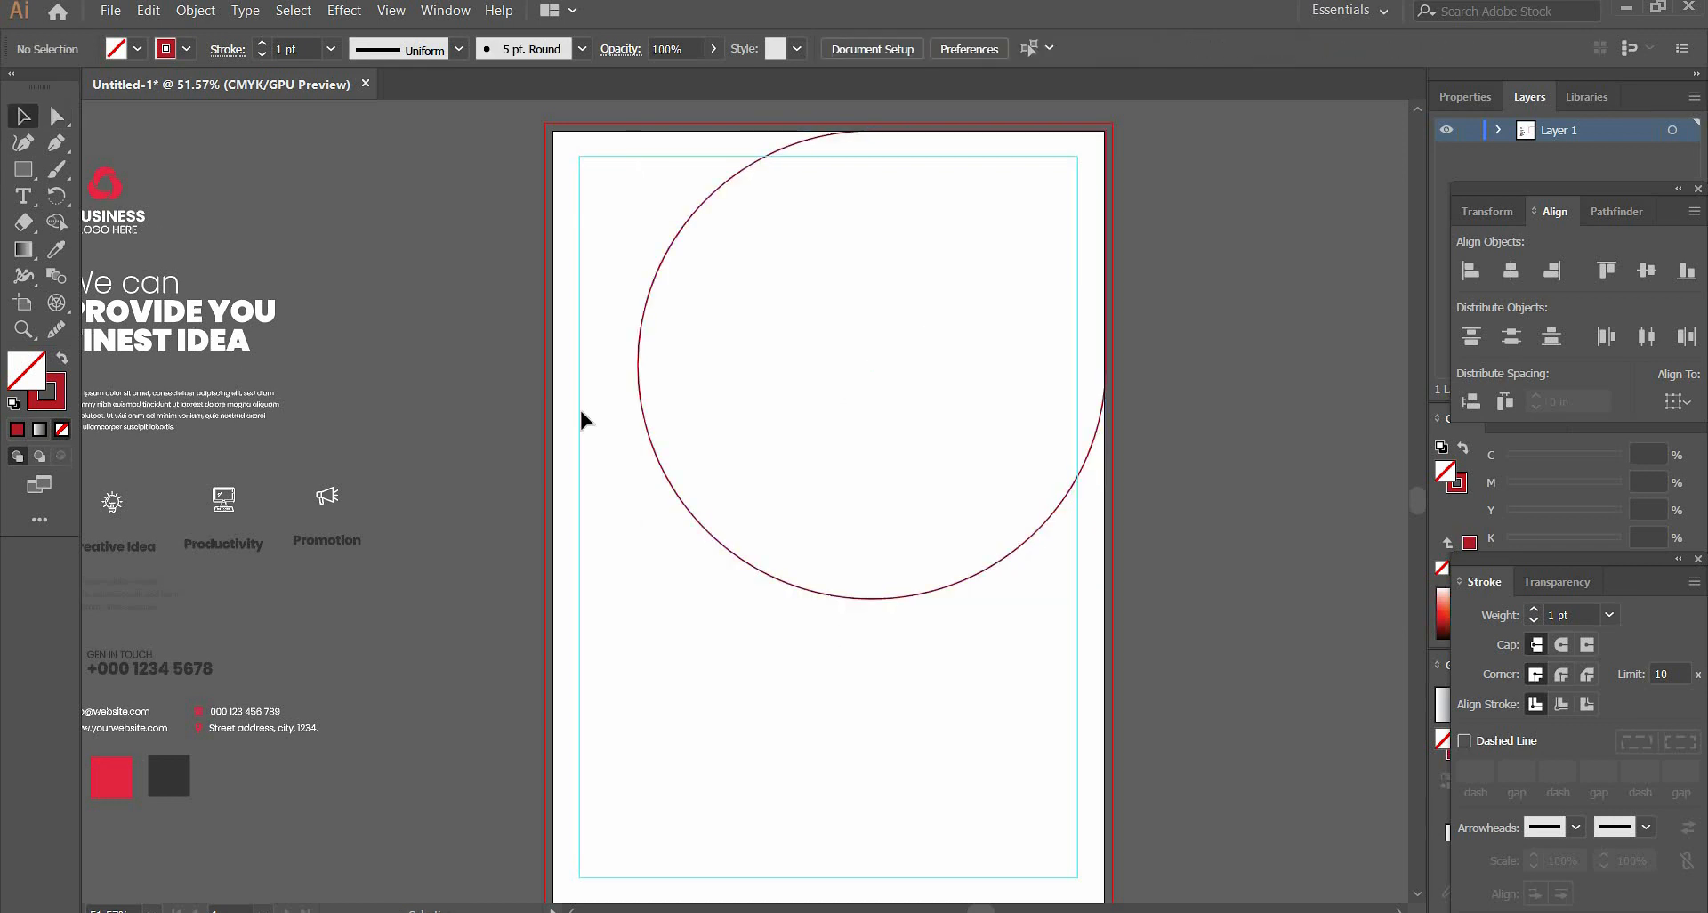
- Place the young-man-using-cellphone image embedded over the artboard at about 7.25 by 10.86 in
{"action": "left_click", "coordinate": [110, 10]}
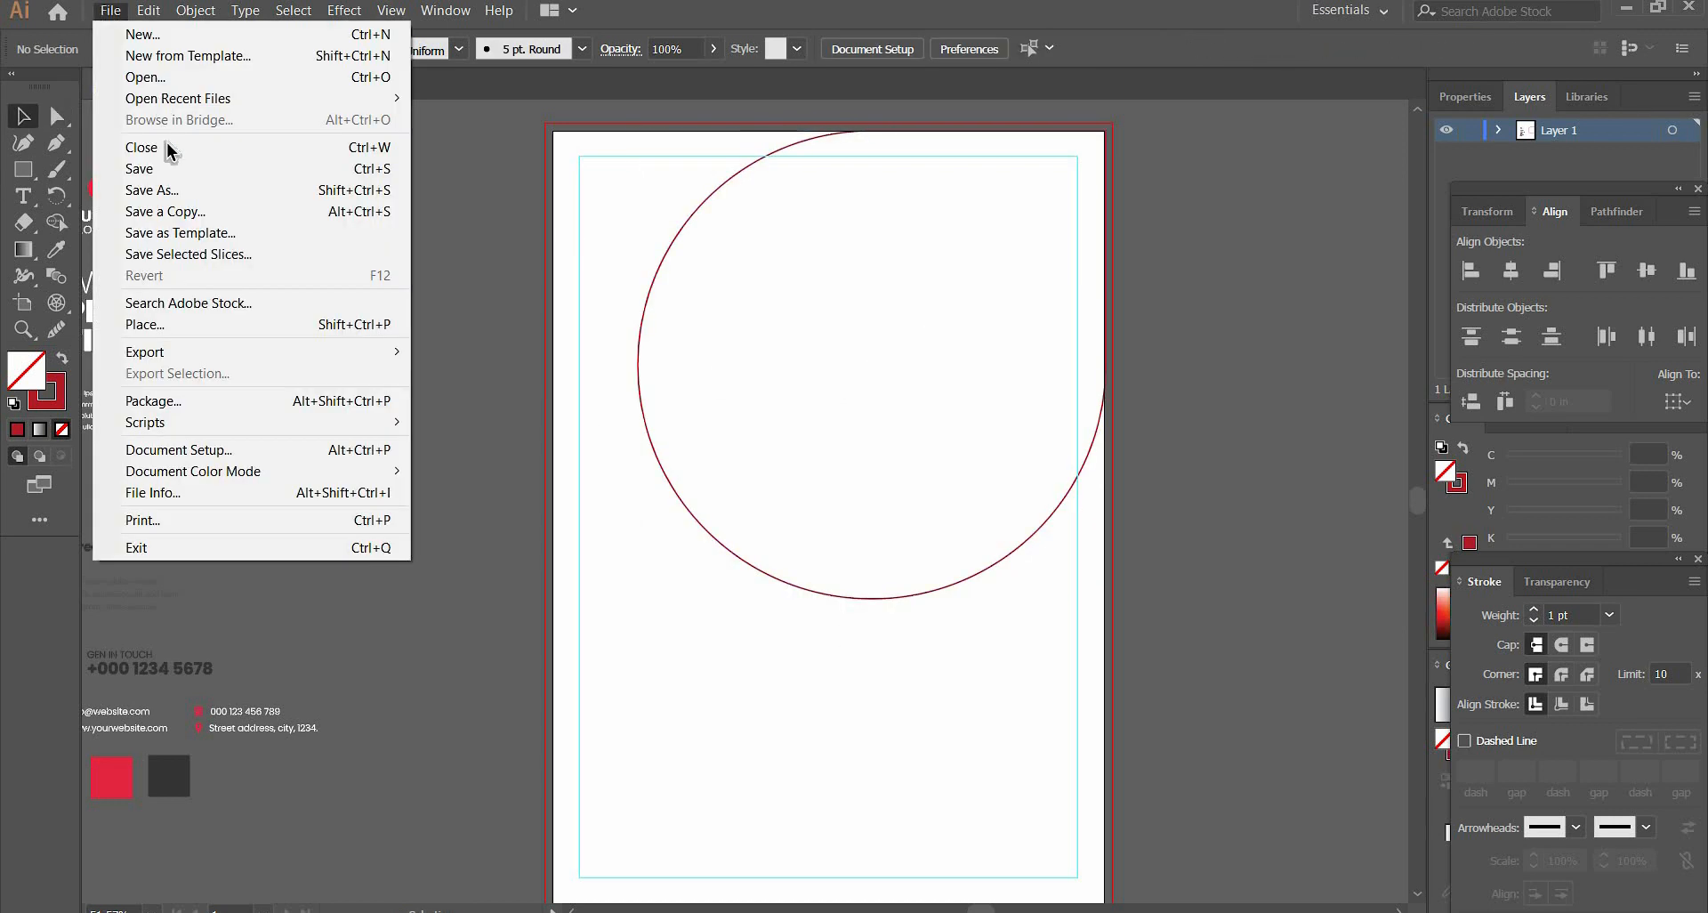
{"action": "left_click", "coordinate": [178, 323]}
{"action": "left_click", "coordinate": [495, 267]}
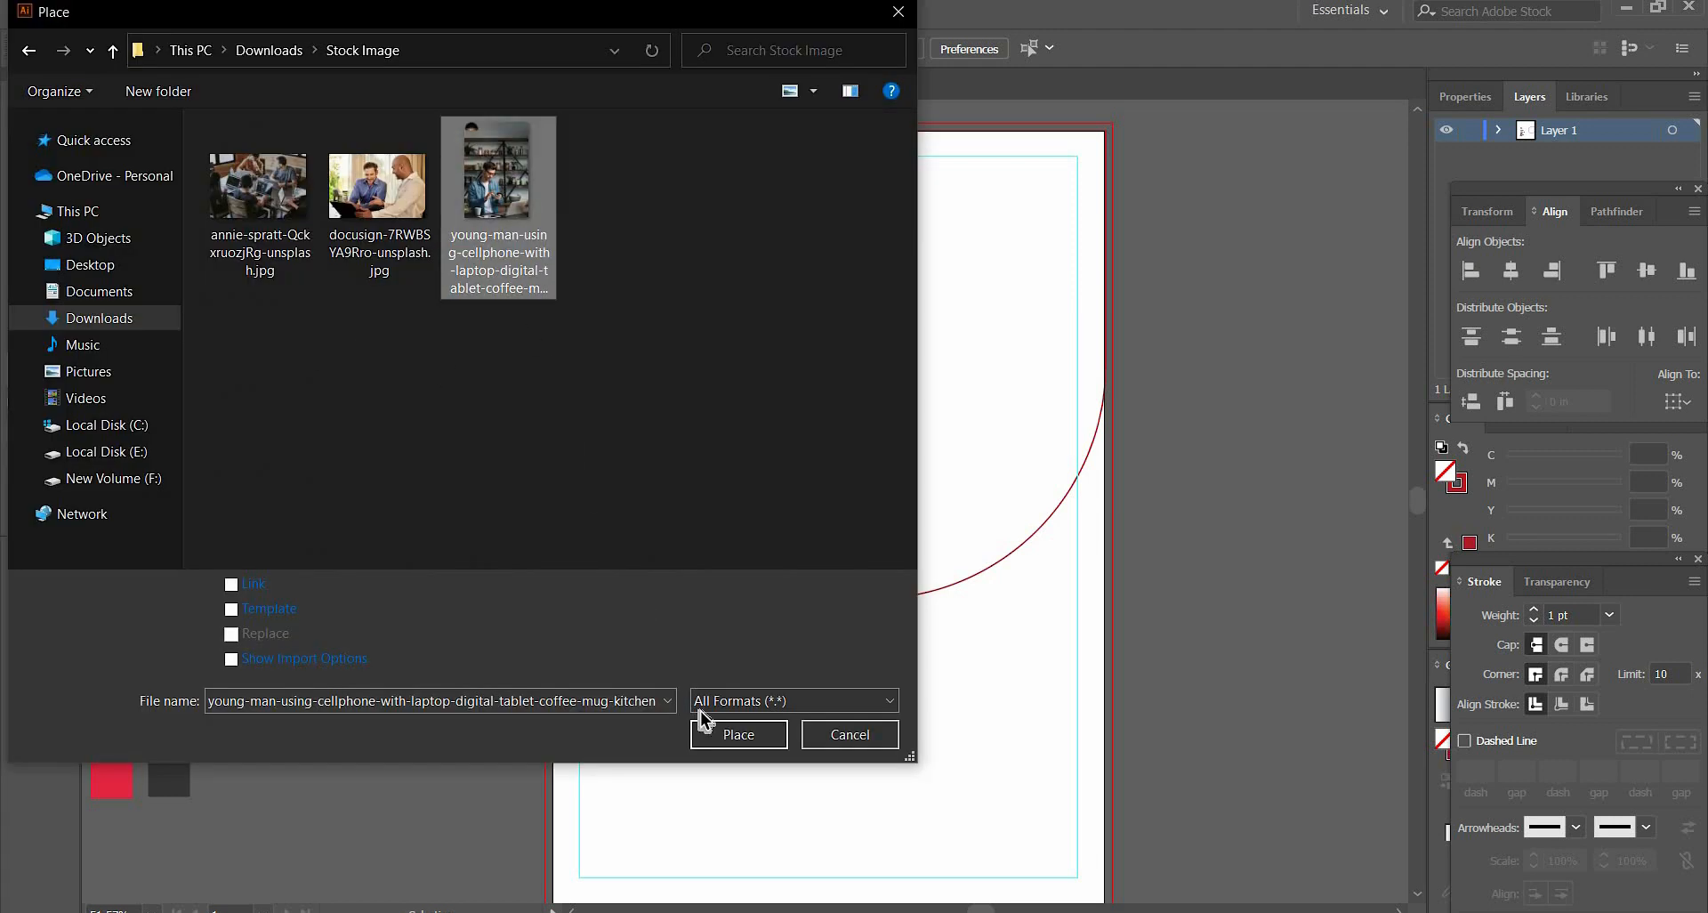
{"action": "left_click", "coordinate": [720, 734]}
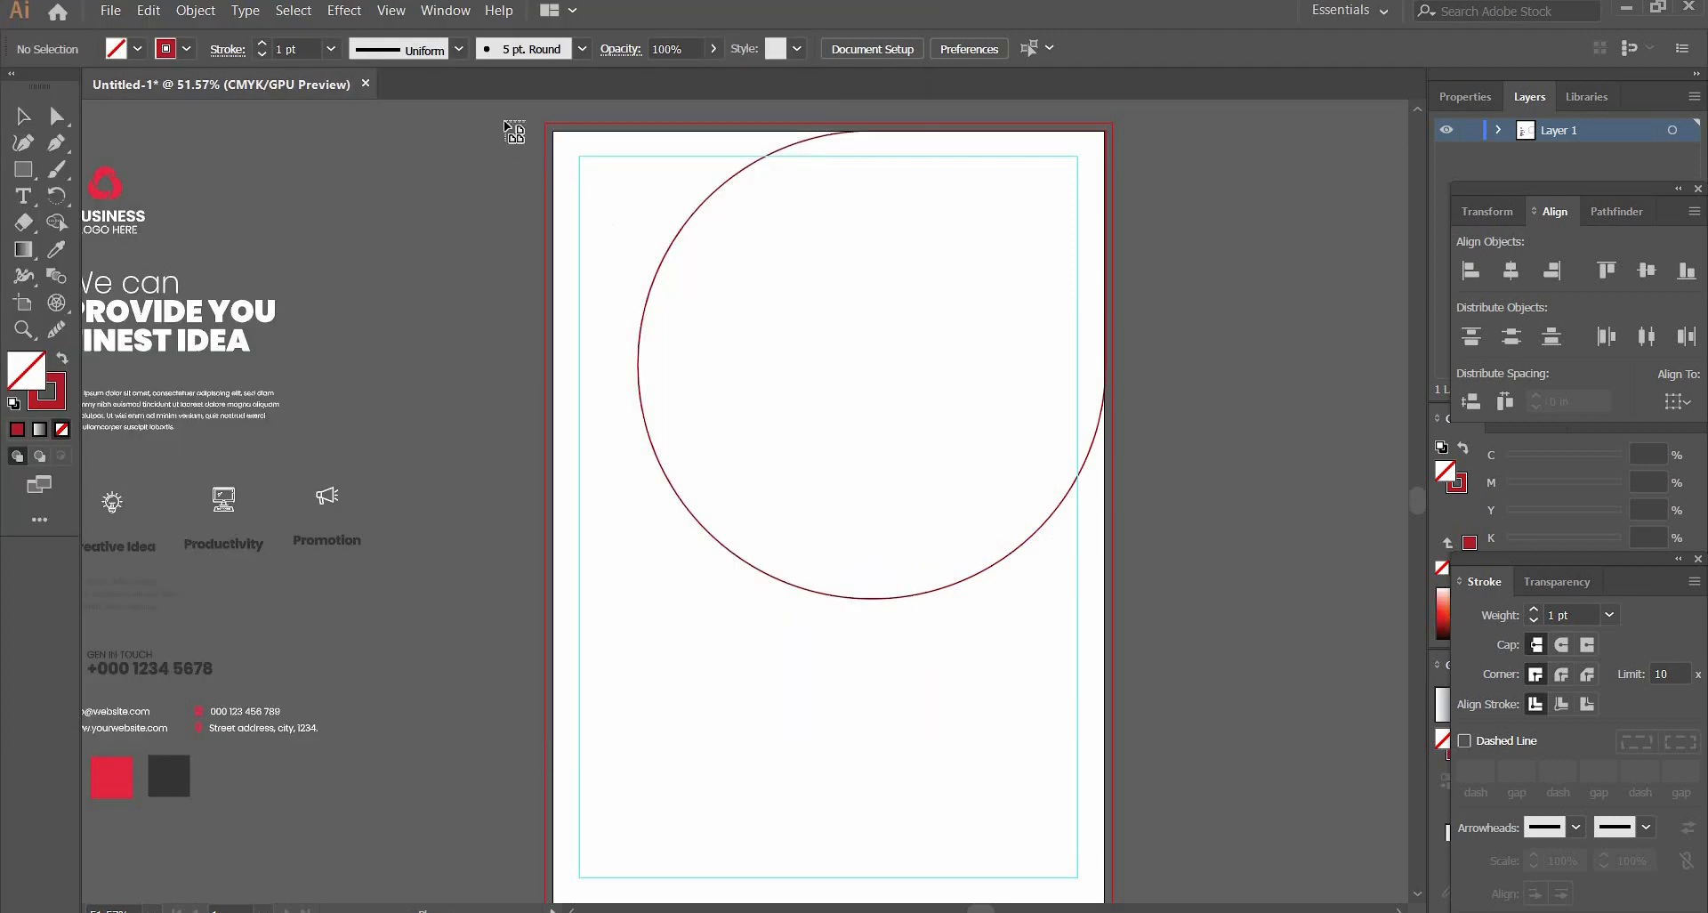
{"action": "left_click_drag", "start_coordinate": [499, 105], "coordinate": [1245, 694]}
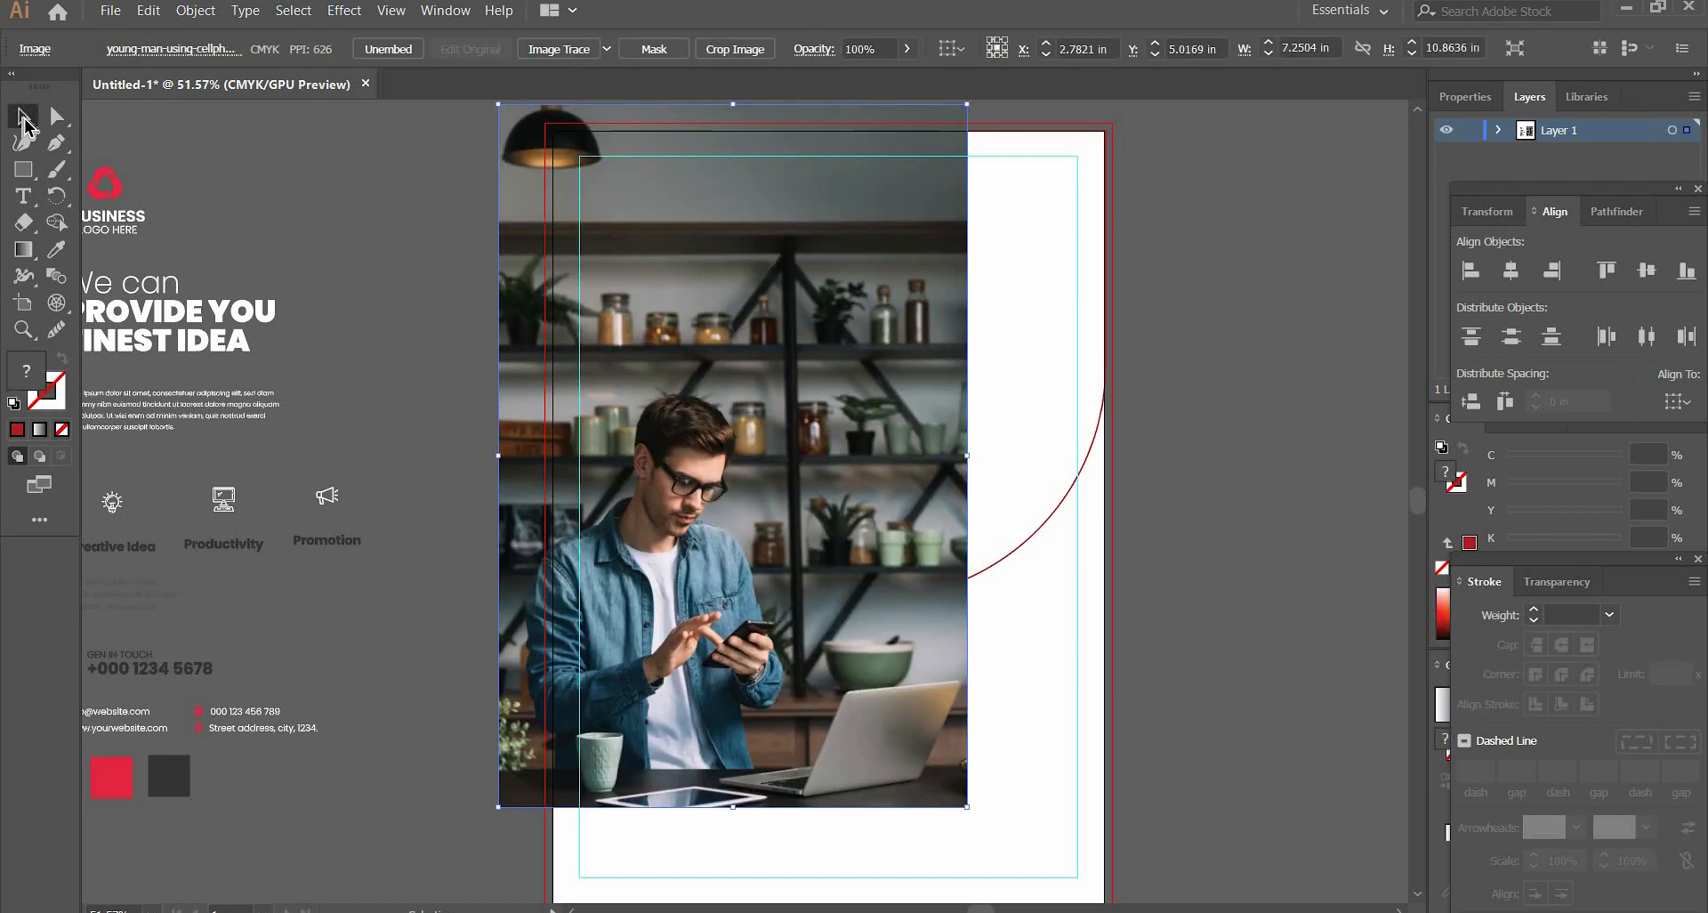
- Reflect the placed photo across the vertical axis
{"action": "right_click", "coordinate": [623, 315]}
{"action": "mouse_move", "coordinate": [782, 474]}
{"action": "mouse_move", "coordinate": [684, 452]}
{"action": "left_click", "coordinate": [890, 412]}
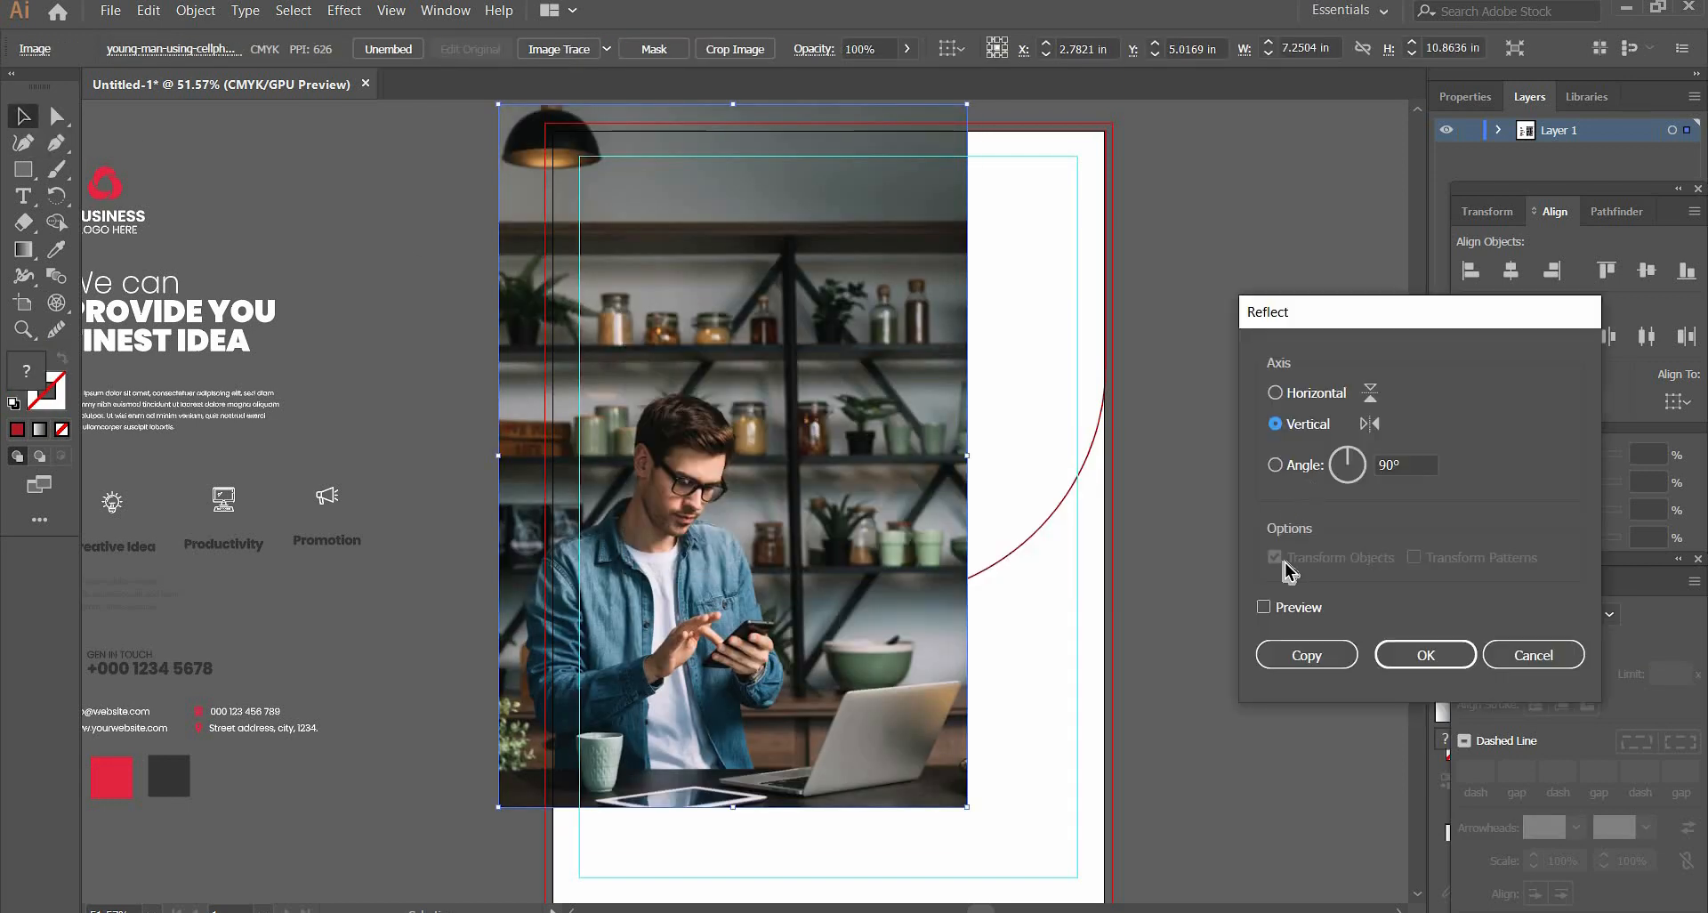
{"action": "left_click", "coordinate": [1263, 607]}
{"action": "left_click", "coordinate": [1421, 656]}
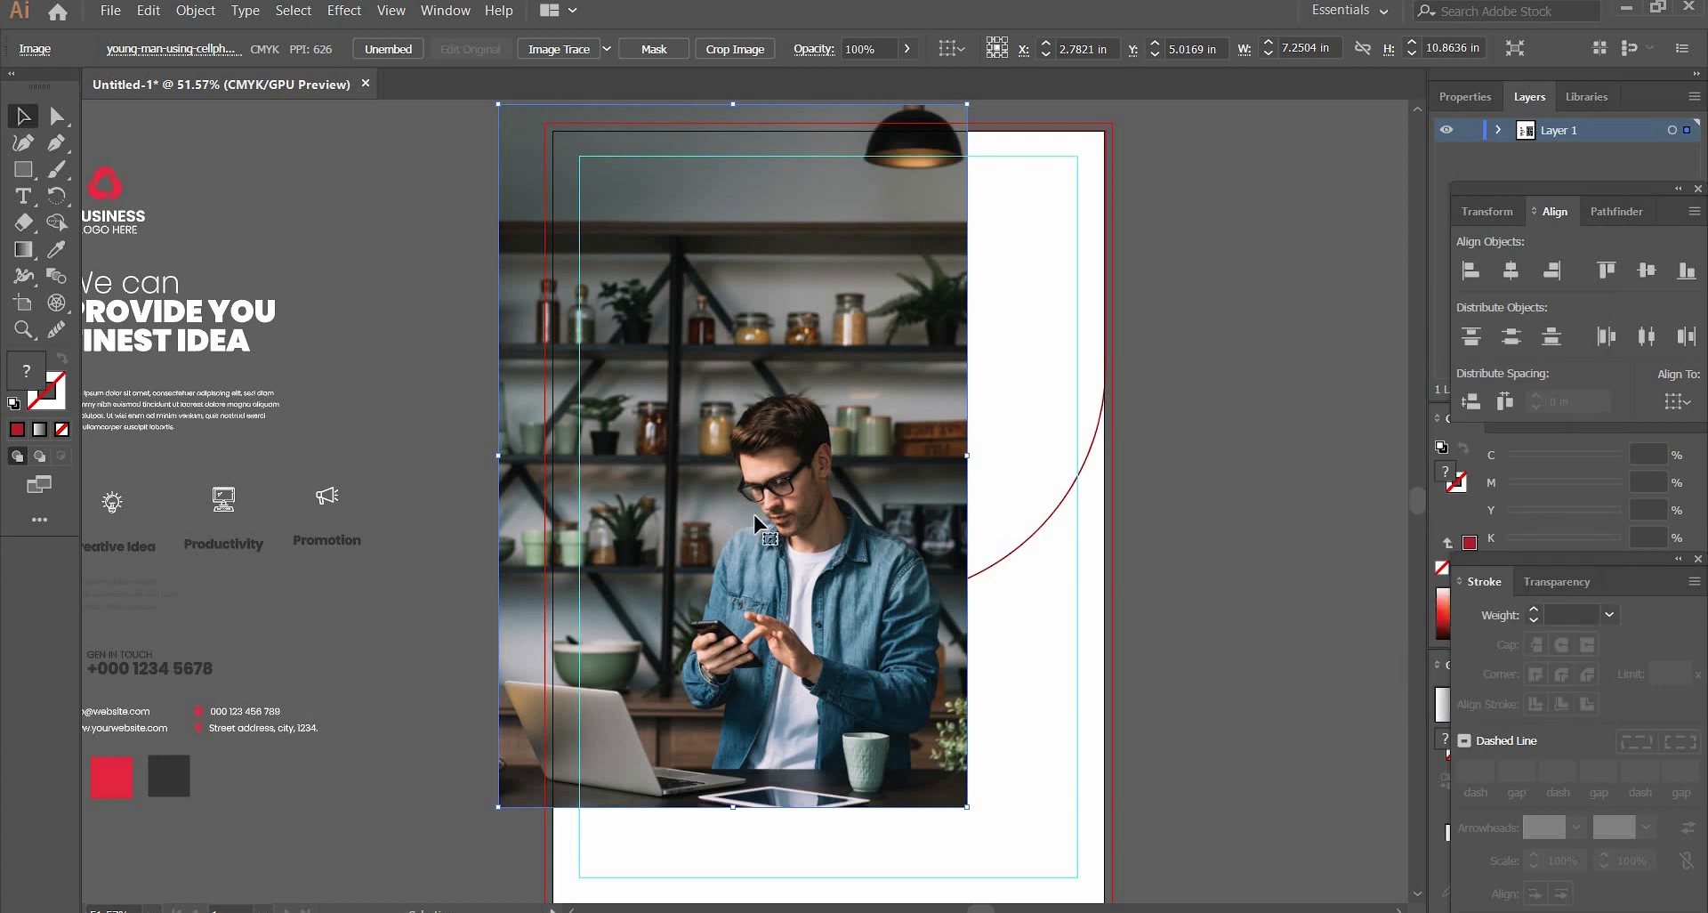
- Move the photo over the rounded outline shape, aligned to the artboard's right edge, and send it to the back
{"action": "left_click_drag", "start_coordinate": [898, 343], "coordinate": [900, 341]}
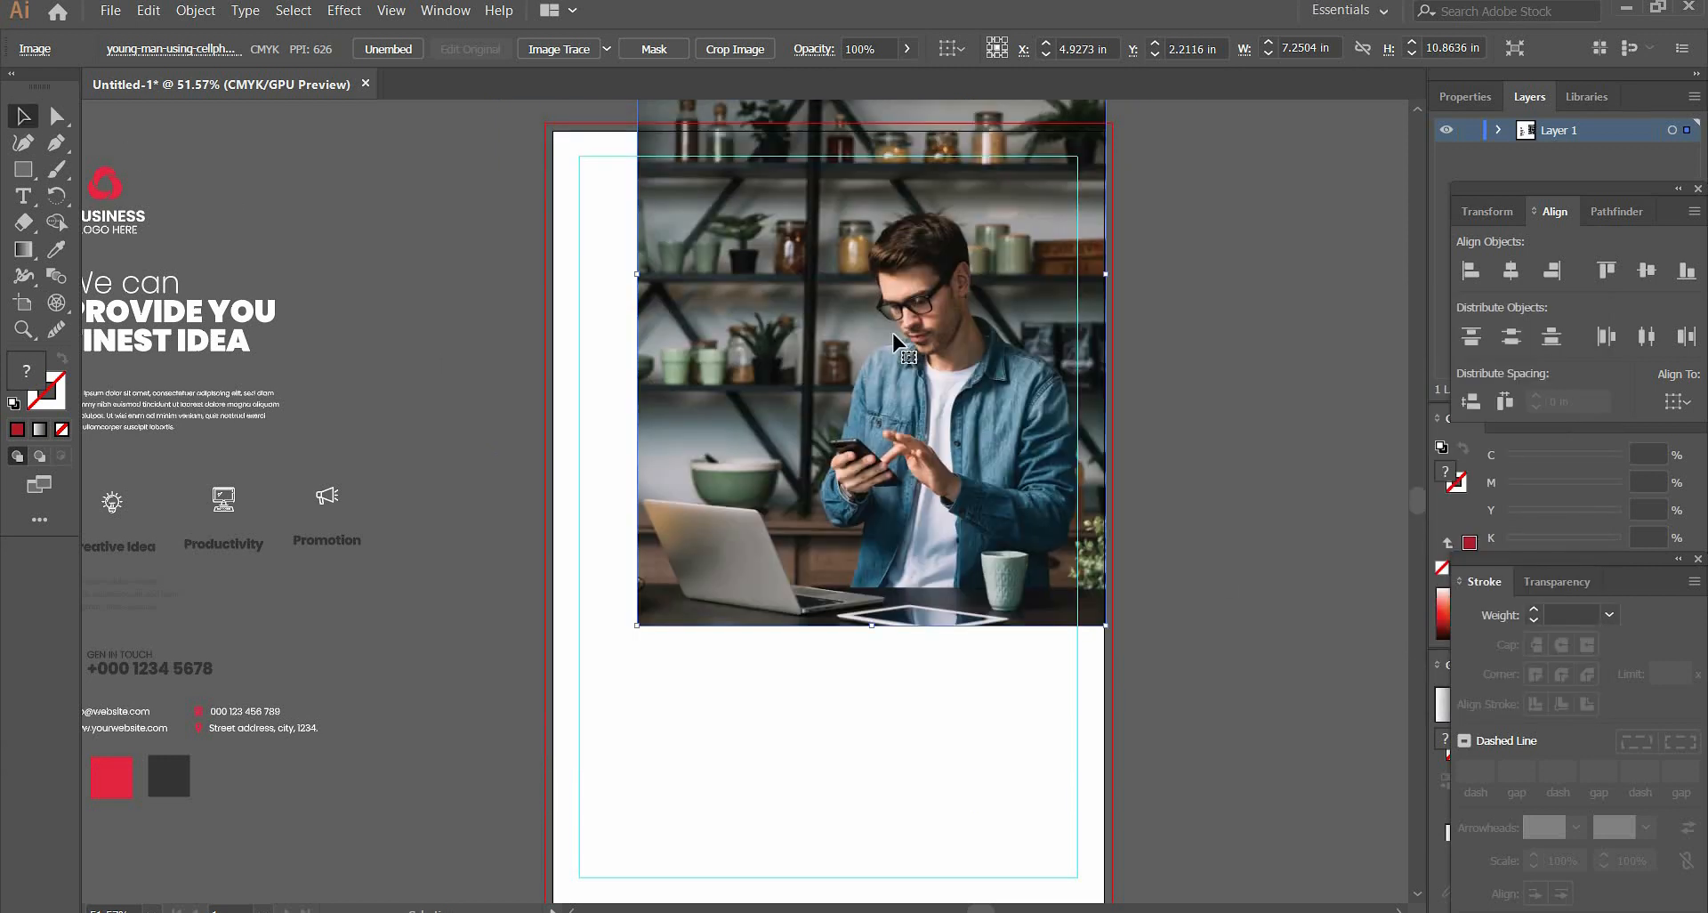
{"action": "right_click", "coordinate": [896, 335]}
{"action": "mouse_move", "coordinate": [983, 497]}
{"action": "left_click", "coordinate": [1174, 564]}
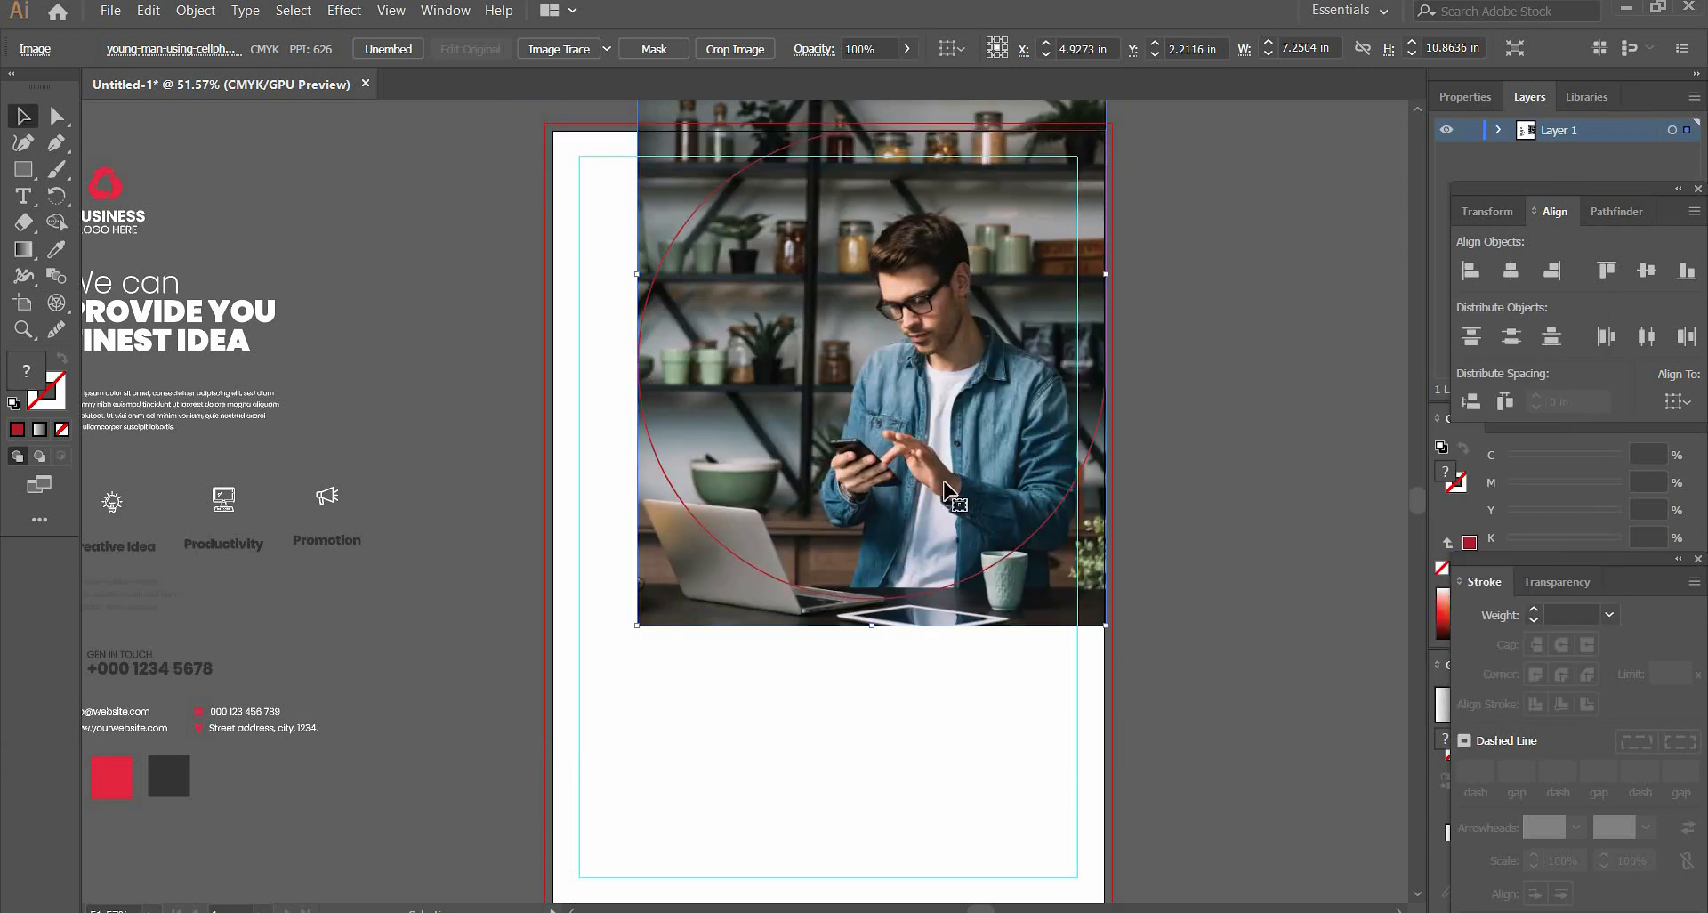
- Enlarge the photo proportionally to about 8.54 by 12.79 in and nudge it upward behind the rounded outline
{"action": "left_click_drag", "start_coordinate": [637, 625], "coordinate": [554, 750]}
{"action": "key", "text": "Up"}
{"action": "key", "text": "Up"}
{"action": "key", "text": "Up"}
{"action": "key", "text": "Up"}
{"action": "key", "text": "Up"}
{"action": "key", "text": "Up"}
{"action": "key", "text": "Up"}
{"action": "key", "text": "Up"}
{"action": "key", "text": "Up"}
{"action": "key", "text": "Up"}
{"action": "key", "text": "Up"}
{"action": "key", "text": "Up"}
{"action": "key", "text": "Up"}
{"action": "key", "text": "Up"}
{"action": "key", "text": "Up"}
{"action": "key", "text": "Up"}
{"action": "key", "text": "Up"}
{"action": "key", "text": "Up"}
{"action": "key", "text": "Up"}
{"action": "key", "text": "Up"}
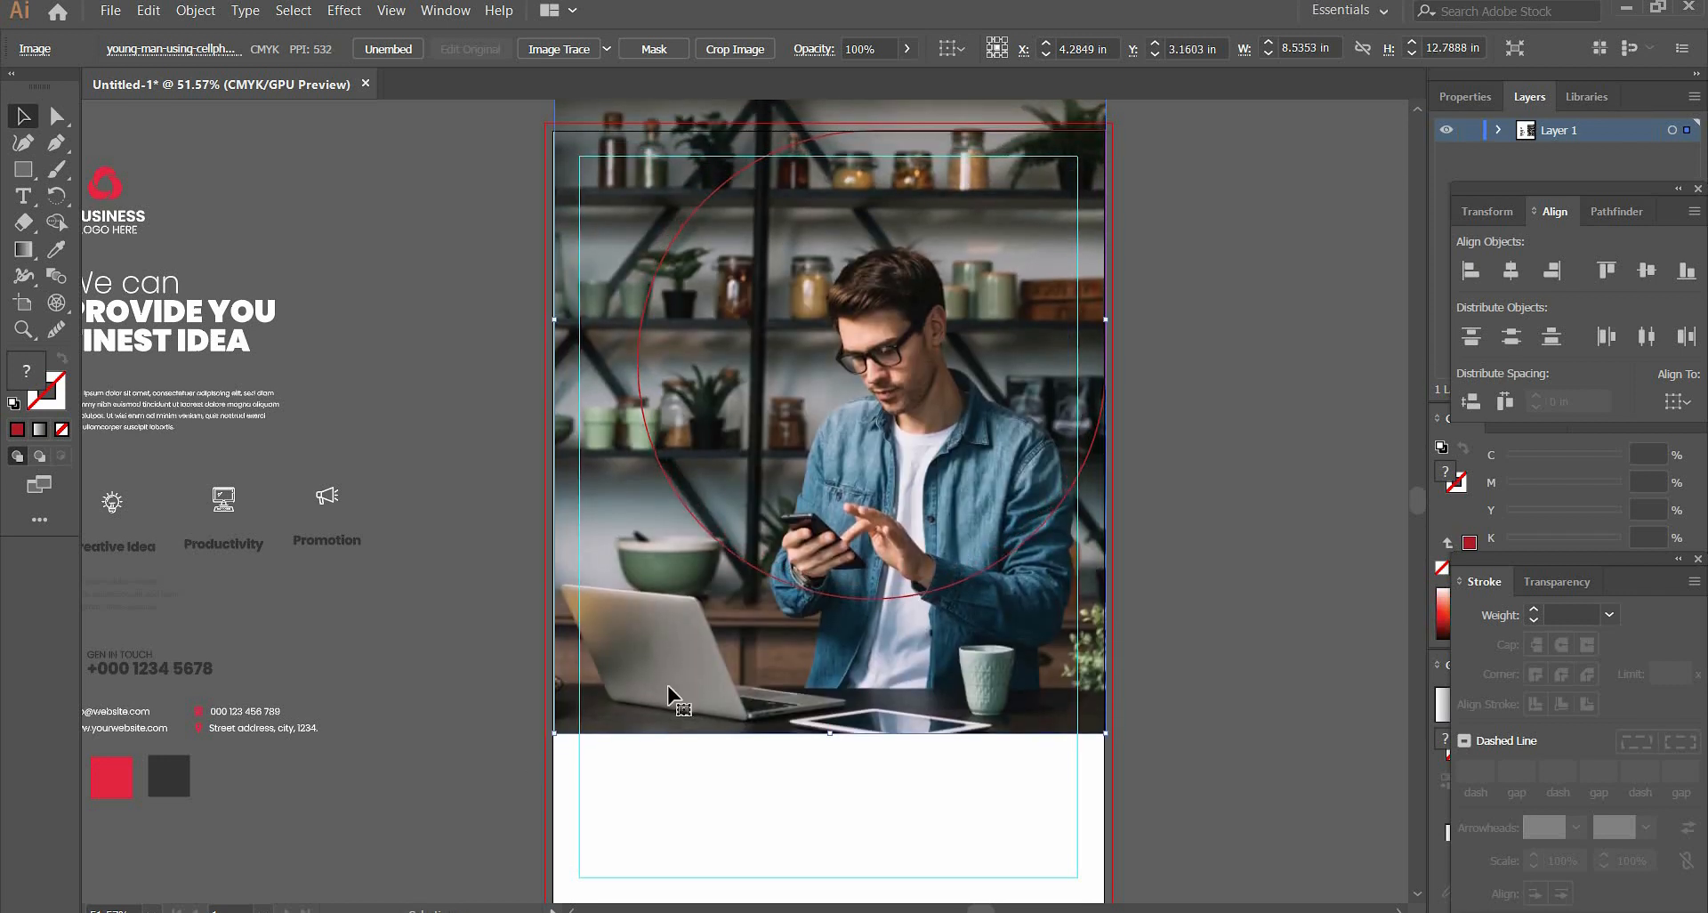
{"action": "key", "text": "Up"}
{"action": "key", "text": "Up"}
{"action": "key", "text": "Up"}
{"action": "key", "text": "Up"}
{"action": "key", "text": "Up"}
{"action": "key", "text": "Up"}
{"action": "key", "text": "Up"}
{"action": "key", "text": "Up"}
{"action": "key", "text": "Up"}
{"action": "key", "text": "Up"}
{"action": "key", "text": "Up"}
{"action": "key", "text": "Up"}
{"action": "key", "text": "Up"}
{"action": "key", "text": "Up"}
{"action": "key", "text": "Up"}
{"action": "key", "text": "Up"}
{"action": "key", "text": "Up"}
{"action": "key", "text": "Up"}
{"action": "key", "text": "Up"}
{"action": "key", "text": "Up"}
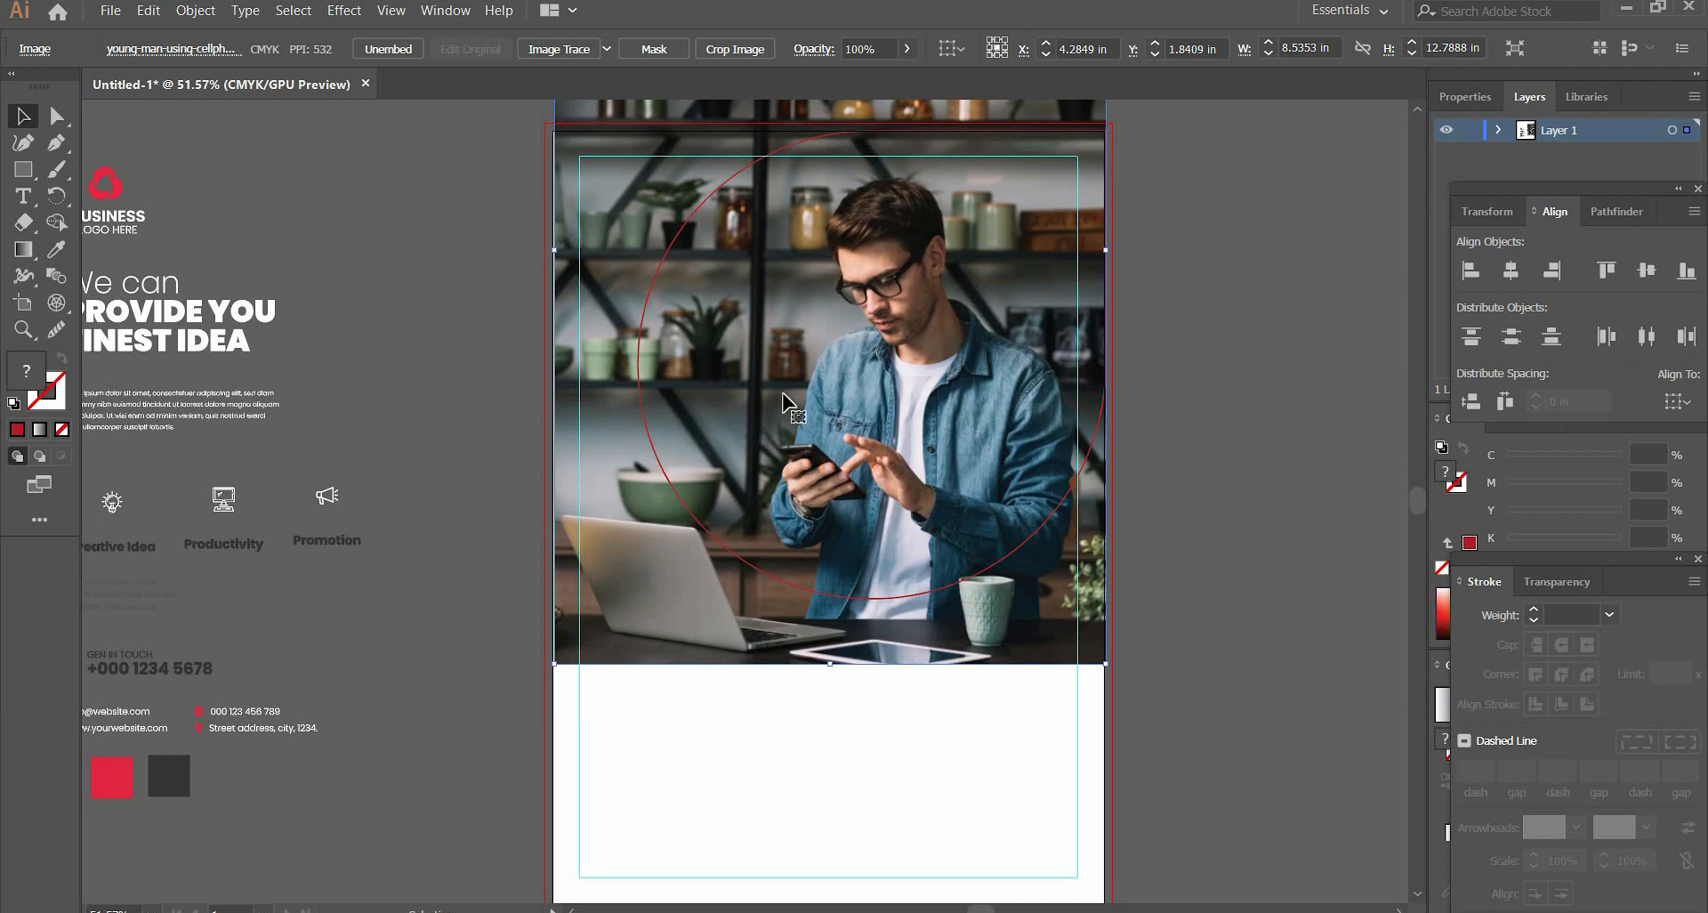
- Shift the photo slightly up and to the right so the man sits within the rounded outline
{"action": "left_click_drag", "start_coordinate": [898, 393], "coordinate": [918, 365]}
{"action": "key", "text": "Right"}
{"action": "key", "text": "Right"}
{"action": "key", "text": "Right"}
{"action": "key", "text": "Right"}
{"action": "key", "text": "Right"}
{"action": "key", "text": "Right"}
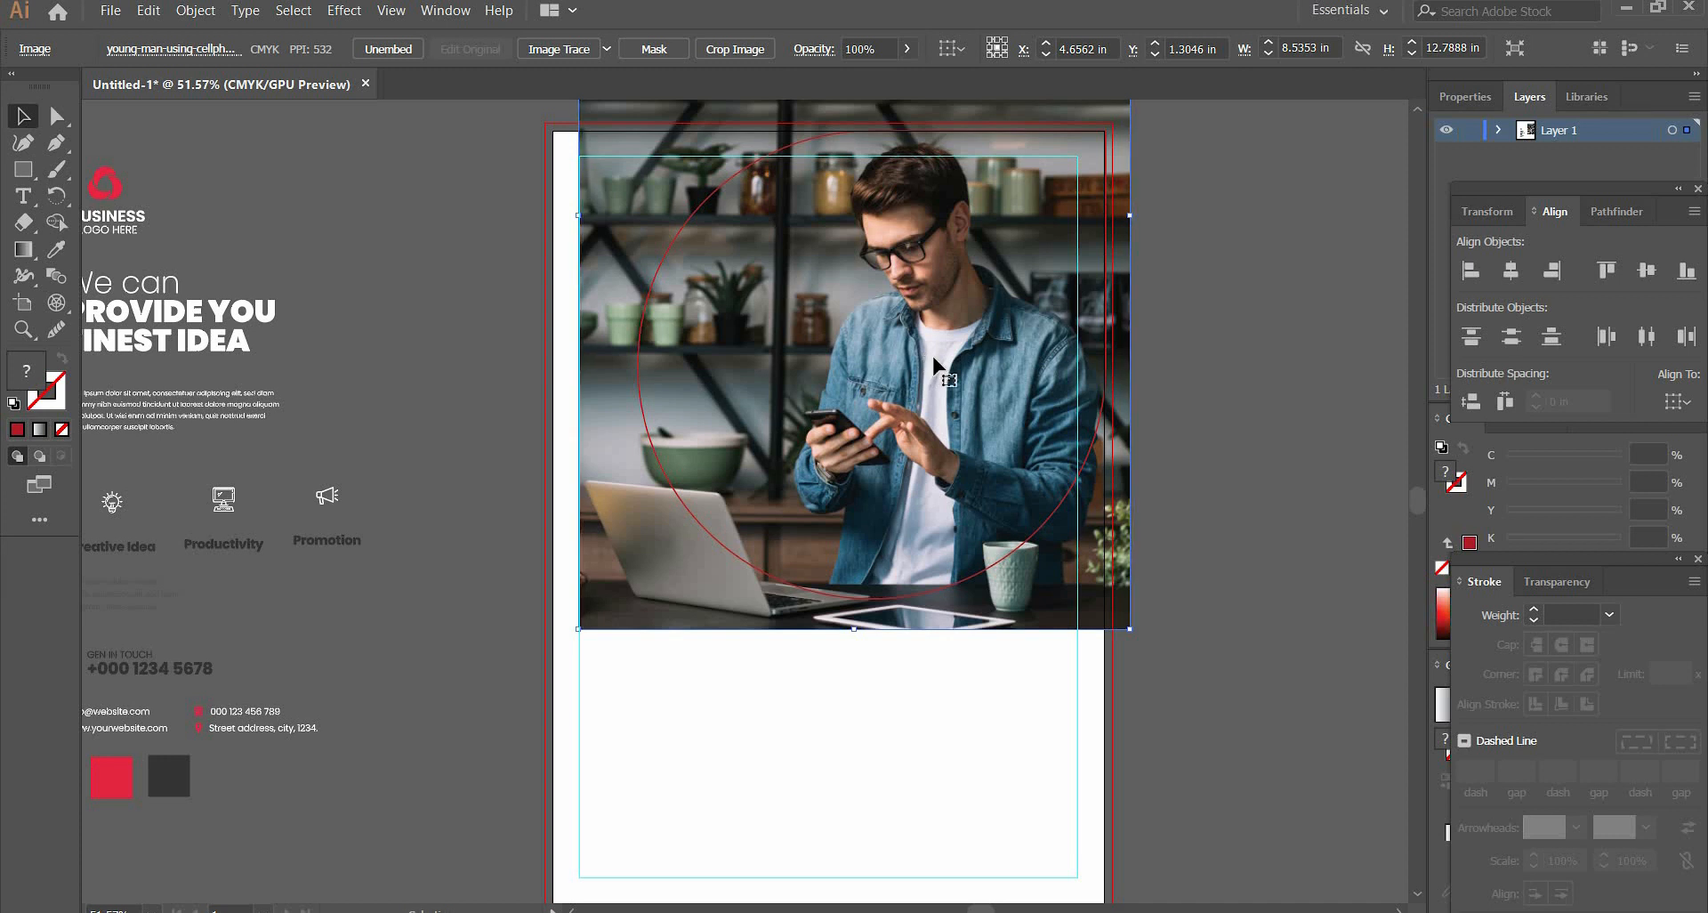
{"action": "left_click", "coordinate": [345, 224]}
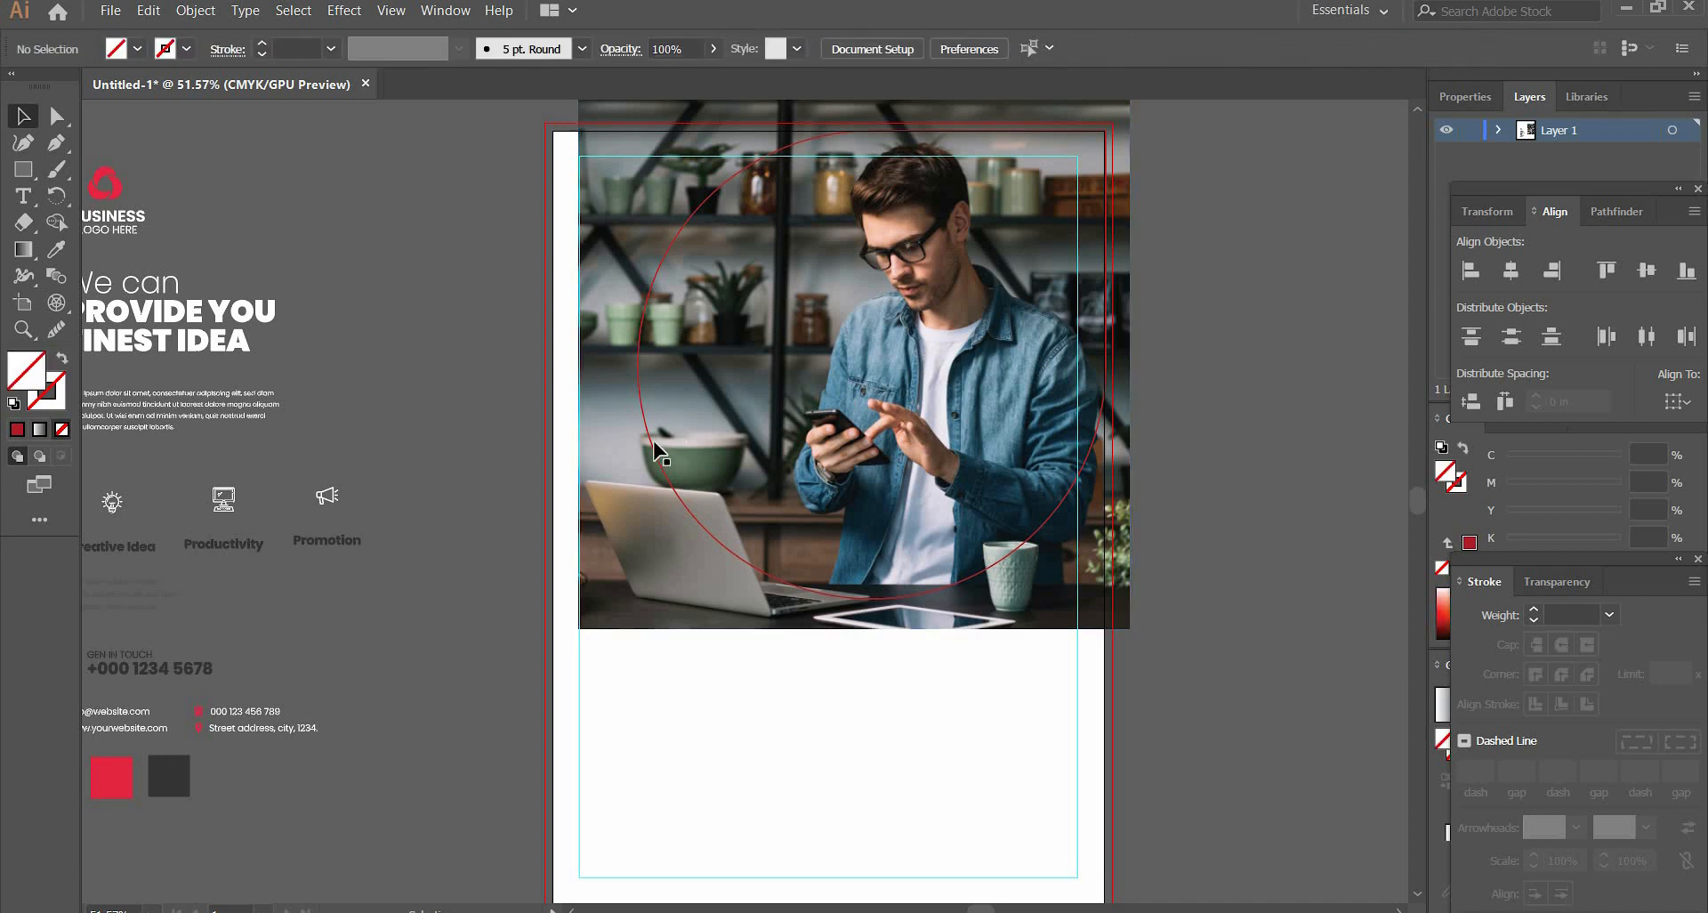
- Make a clipping mask from the rounded outline and the photo
{"action": "left_click", "coordinate": [652, 443]}
{"action": "left_click", "coordinate": [598, 562], "text": "shift"}
{"action": "right_click", "coordinate": [839, 409]}
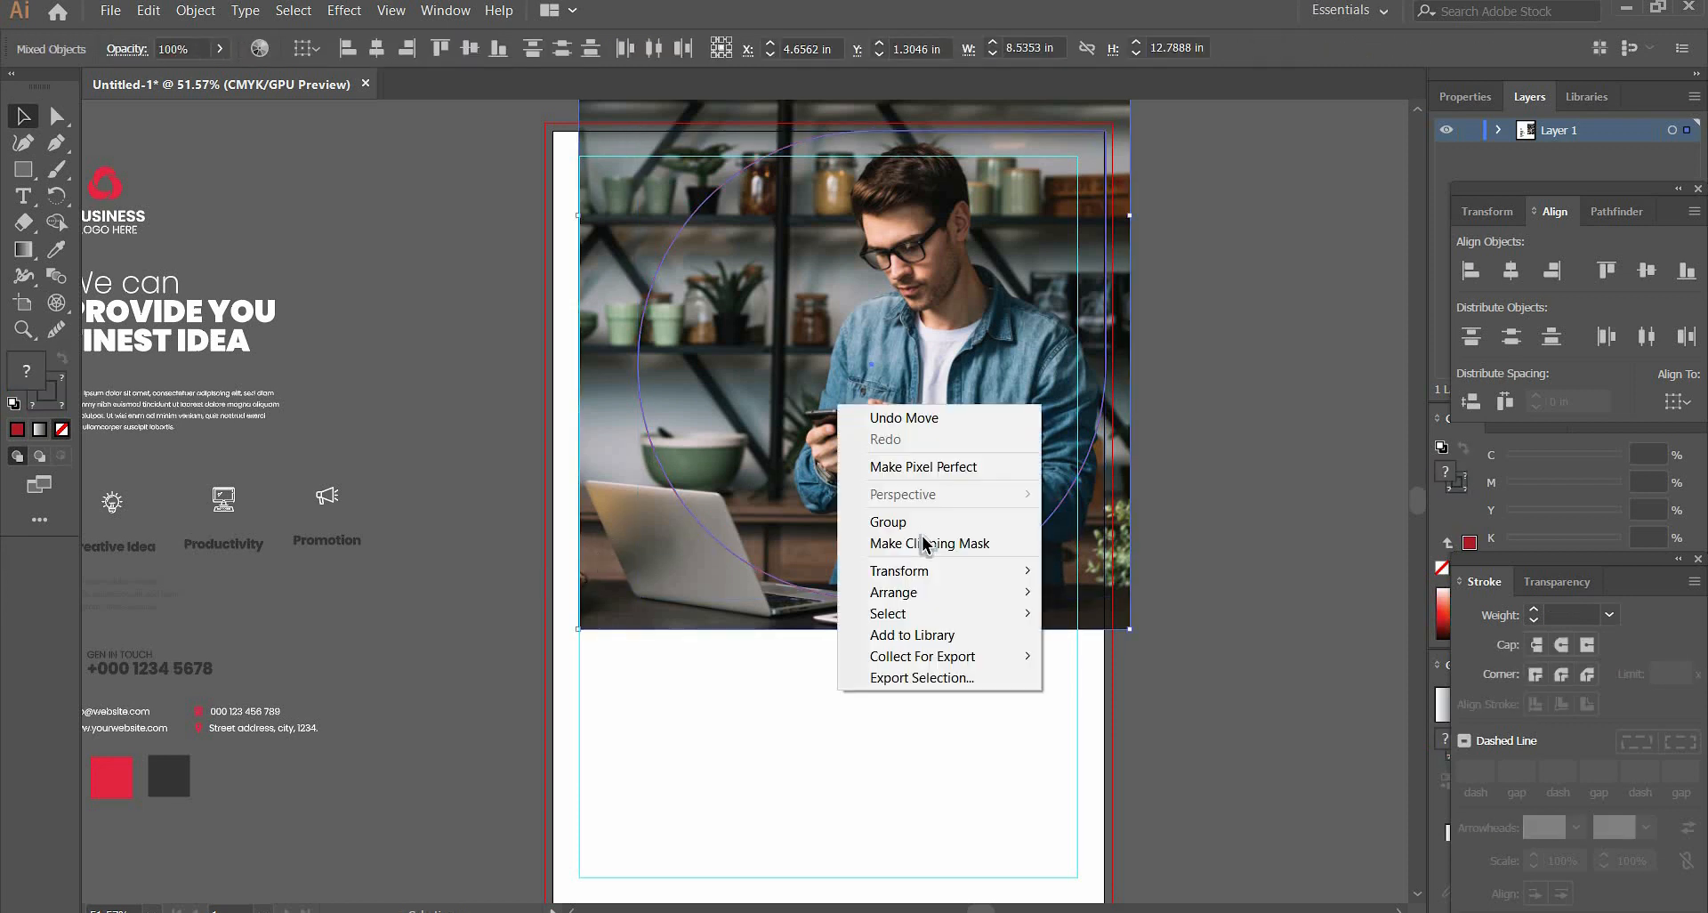
{"action": "left_click", "coordinate": [918, 541]}
{"action": "left_click", "coordinate": [1241, 459]}
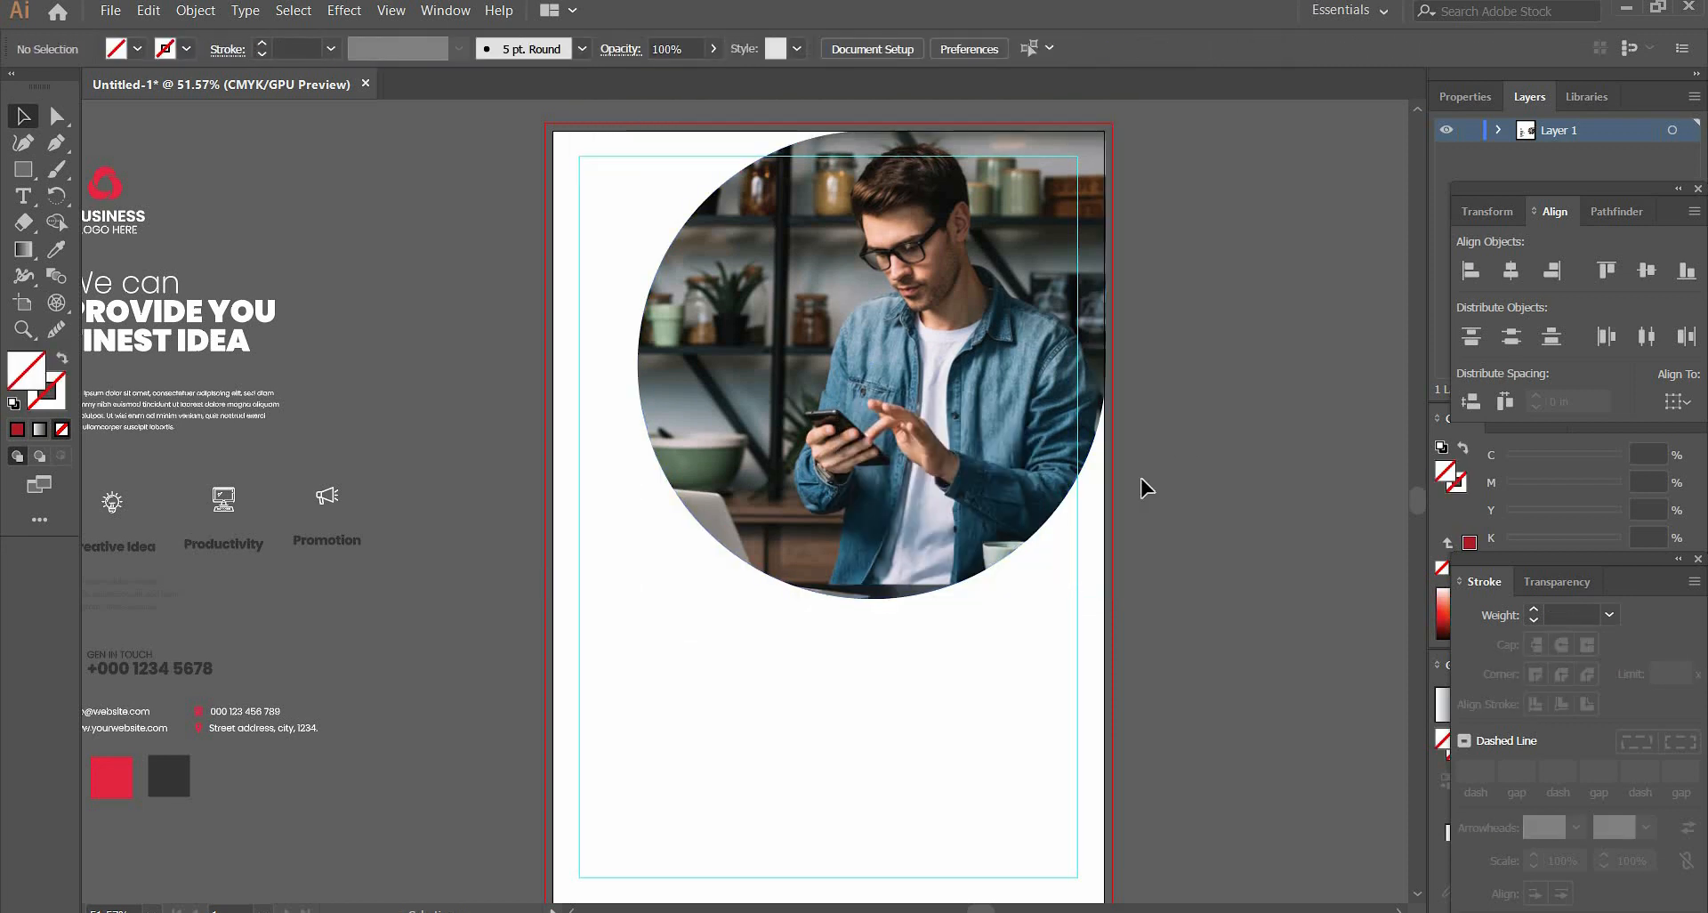
- Show the rulers, add a horizontal guide at the photo's lower edge, and draw a square about 4.92 in wide above it from the artboard's left edge
{"action": "key", "text": "ctrl+r"}
{"action": "left_click_drag", "start_coordinate": [728, 585], "coordinate": [733, 599]}
{"action": "left_click", "coordinate": [31, 171]}
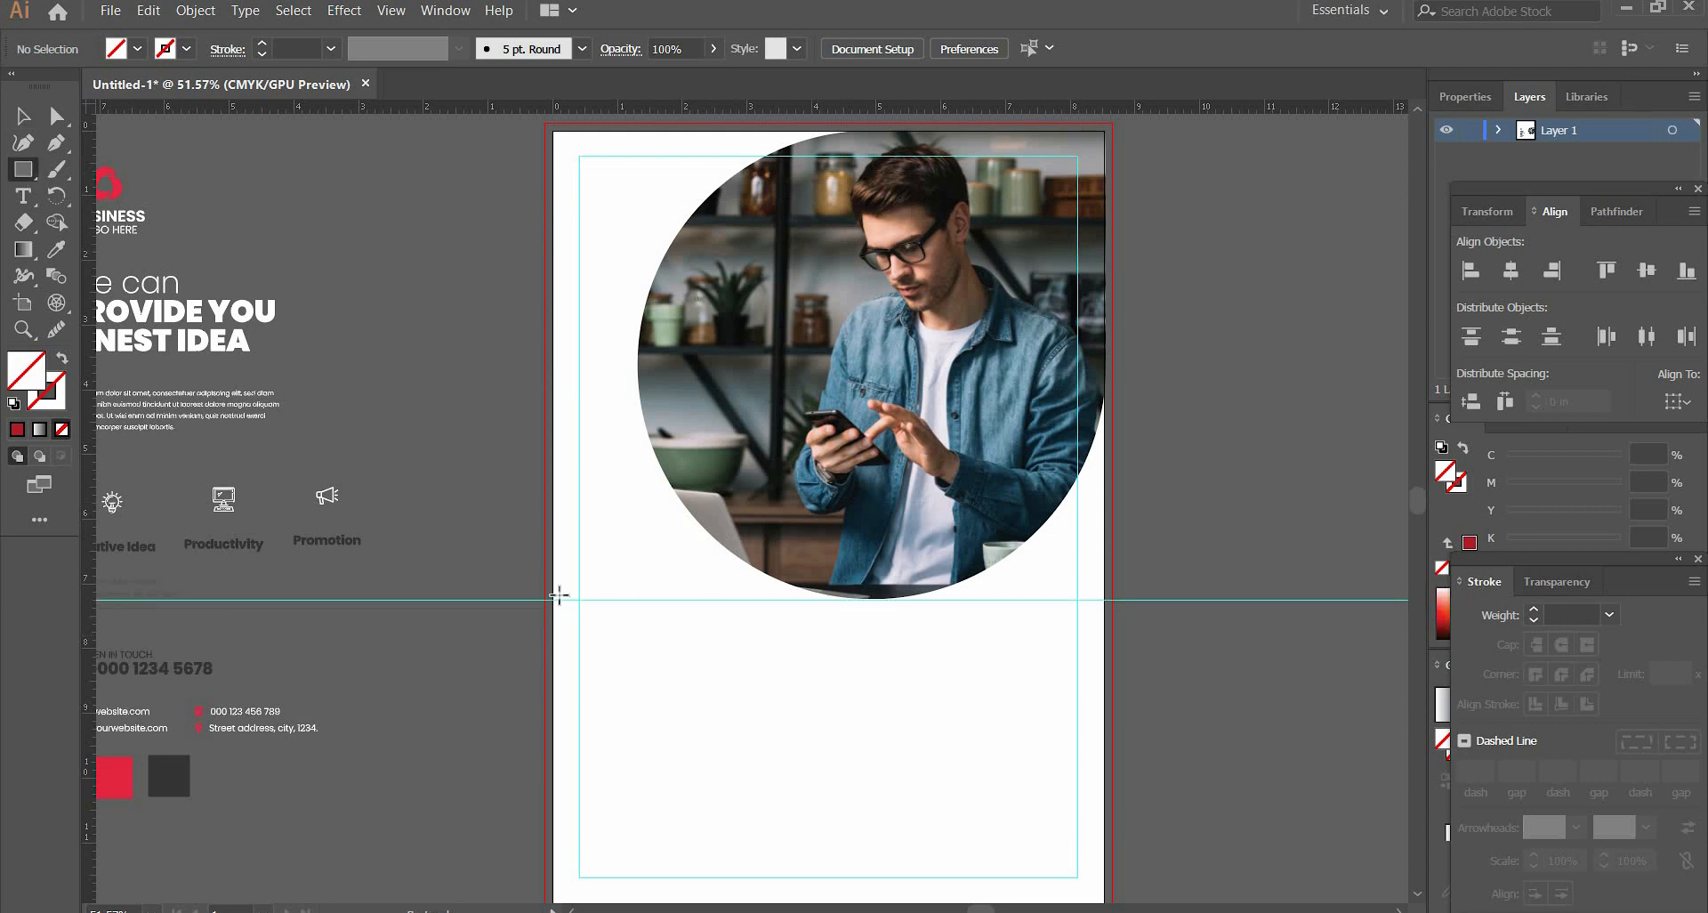
{"action": "left_click_drag", "start_coordinate": [553, 599], "coordinate": [872, 331]}
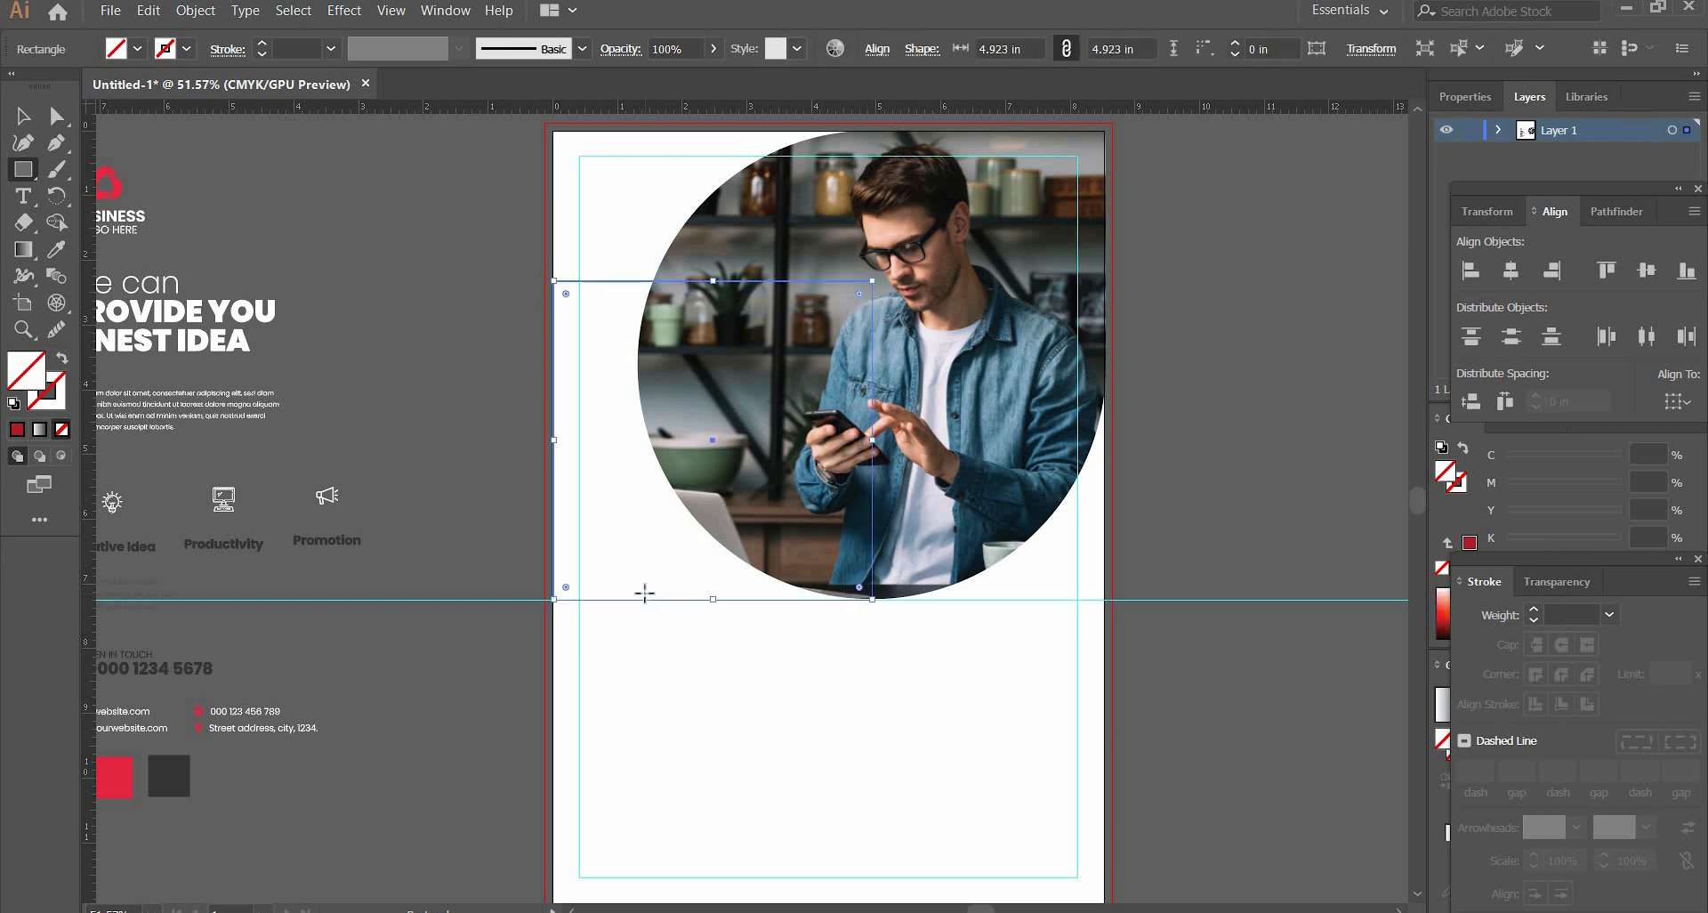
- Fill the new square with the dark red swatch colour using the Eyedropper
{"action": "key", "text": "i"}
{"action": "key", "text": "v"}
{"action": "left_click_drag", "start_coordinate": [404, 779], "coordinate": [584, 771]}
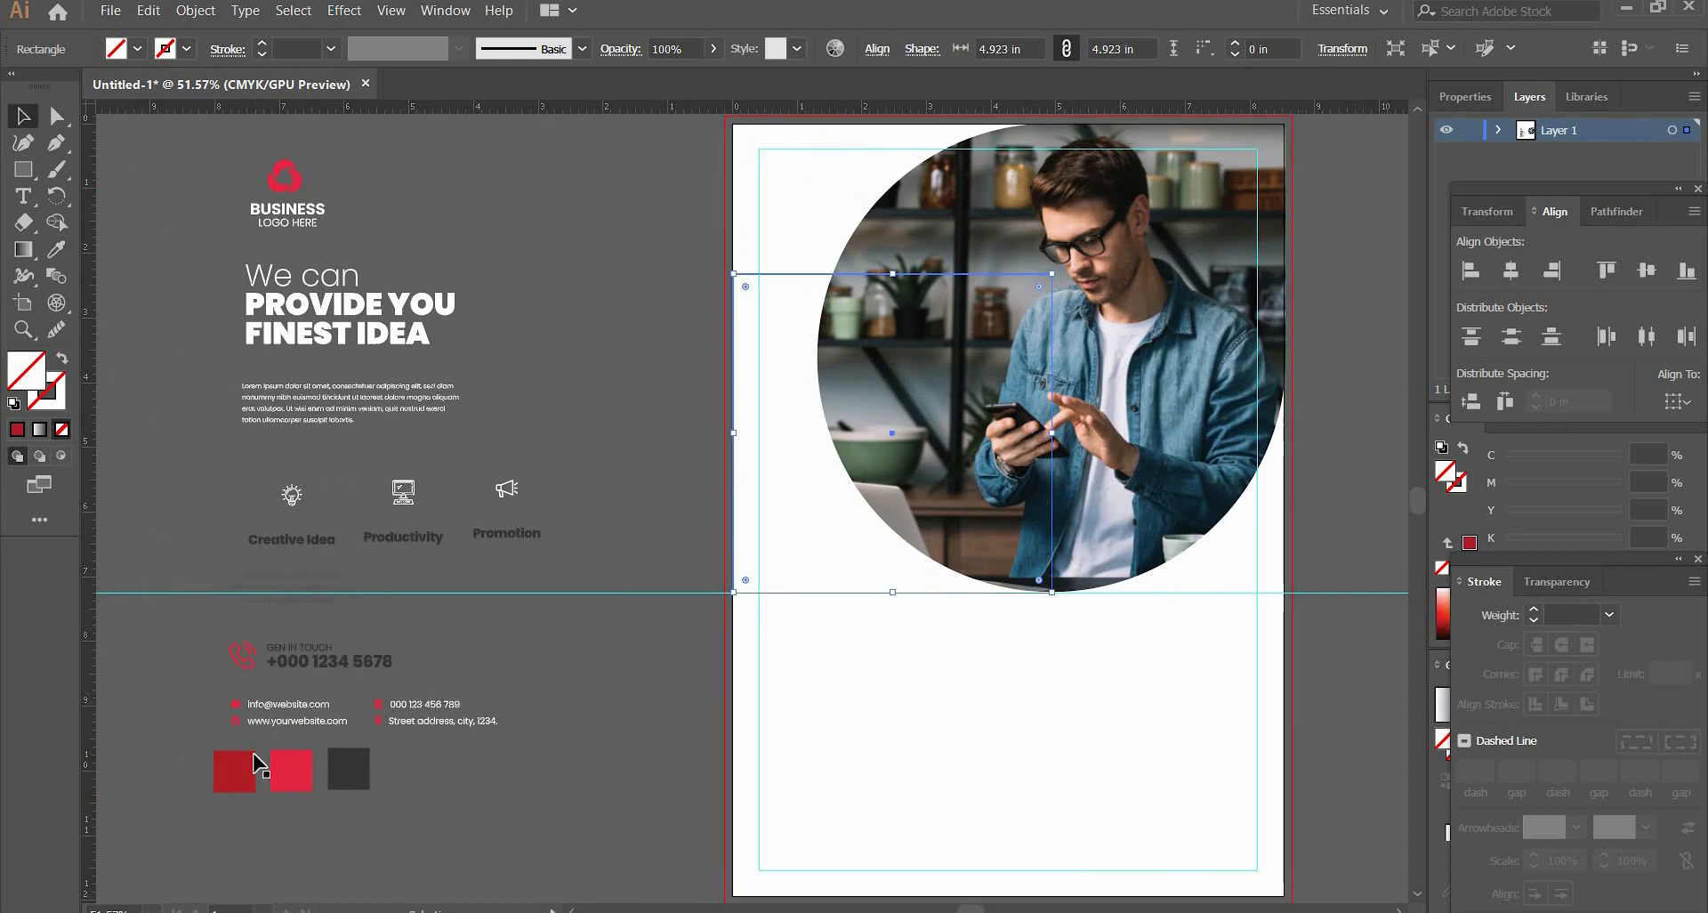
{"action": "key", "text": "i"}
{"action": "left_click", "coordinate": [232, 772]}
{"action": "left_click_drag", "start_coordinate": [1014, 472], "coordinate": [847, 489]}
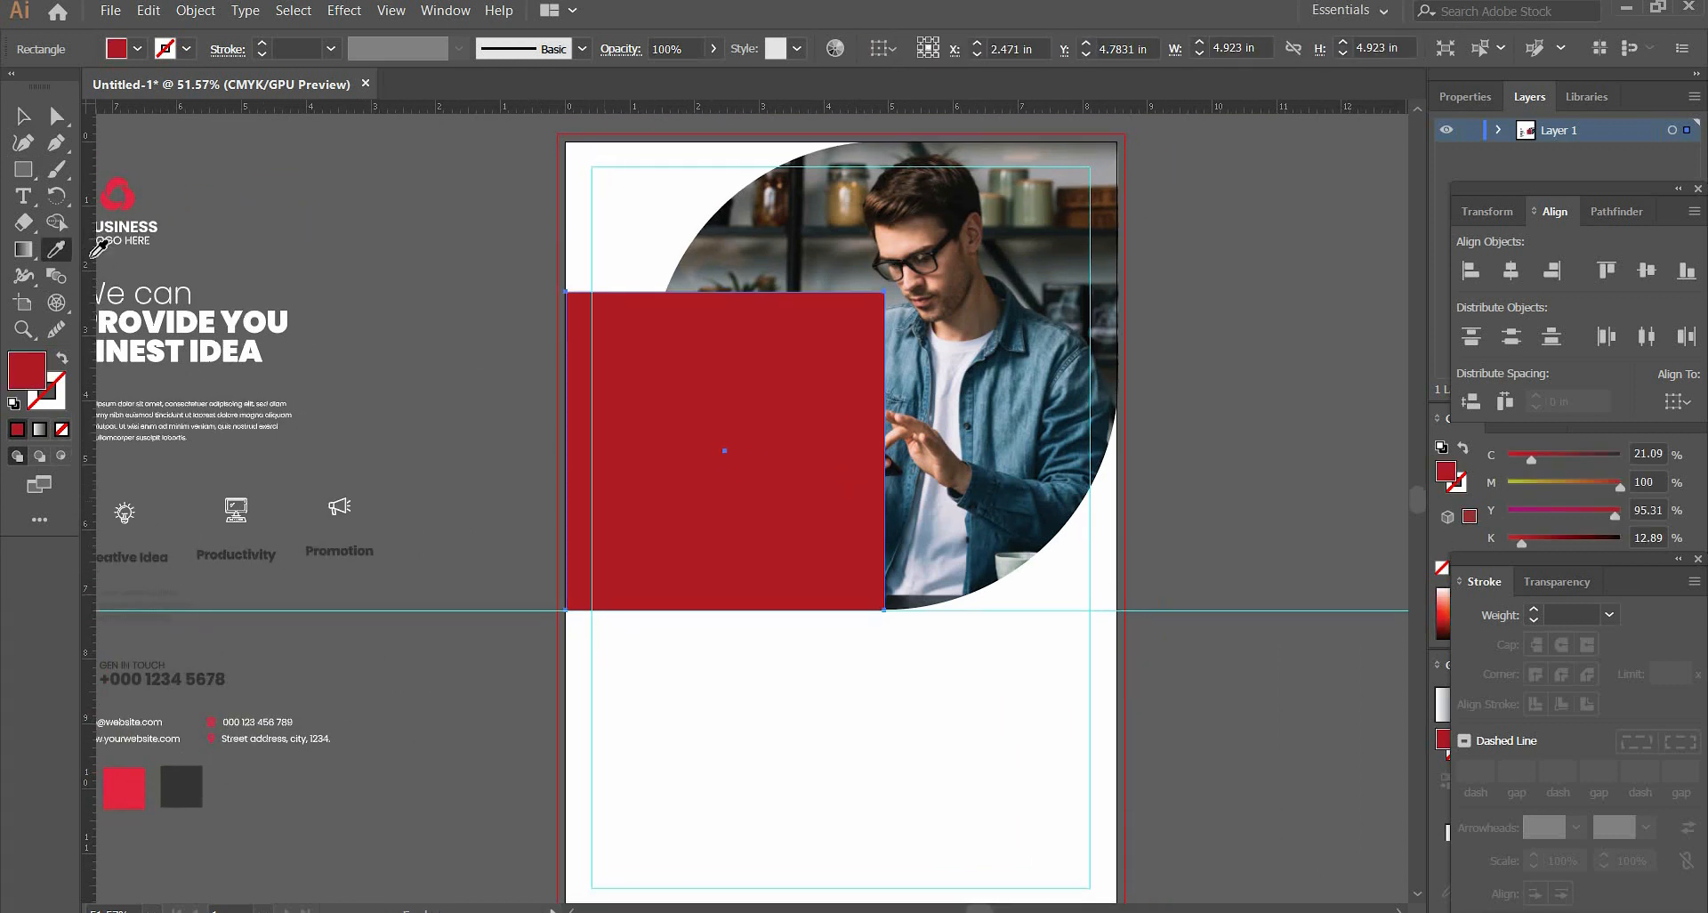
- Round every corner of the dark red square except the lower-left one to the maximum radius of about 2.46 in
{"action": "key", "text": "a"}
{"action": "left_click", "coordinate": [578, 304]}
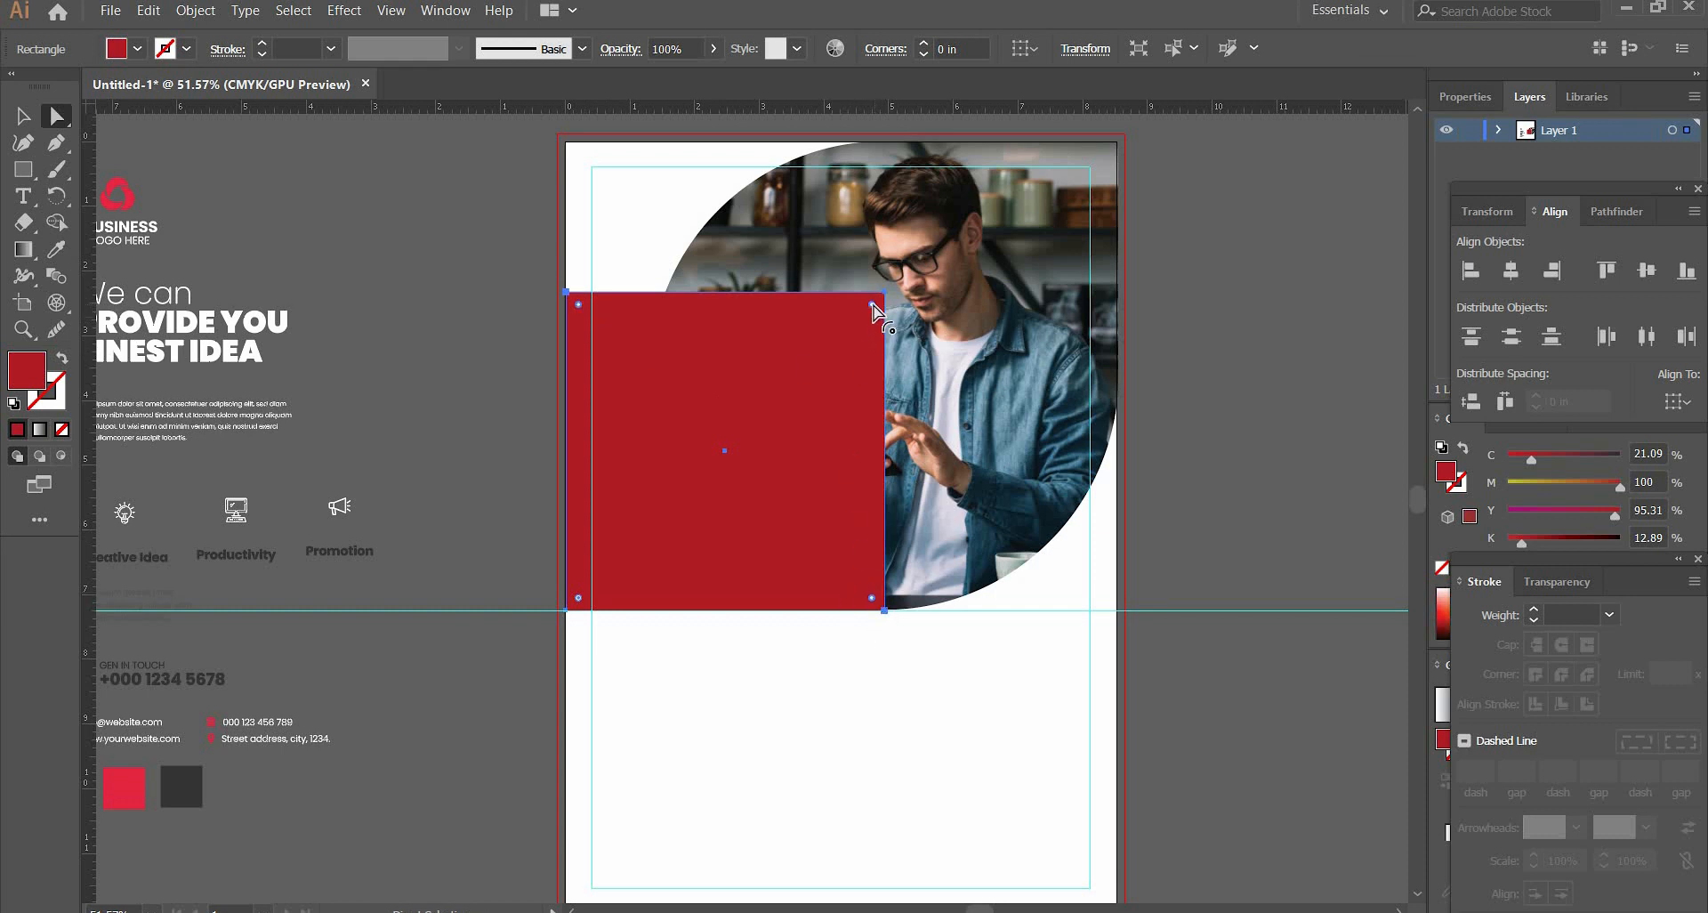
{"action": "left_click_drag", "start_coordinate": [873, 305], "coordinate": [676, 469]}
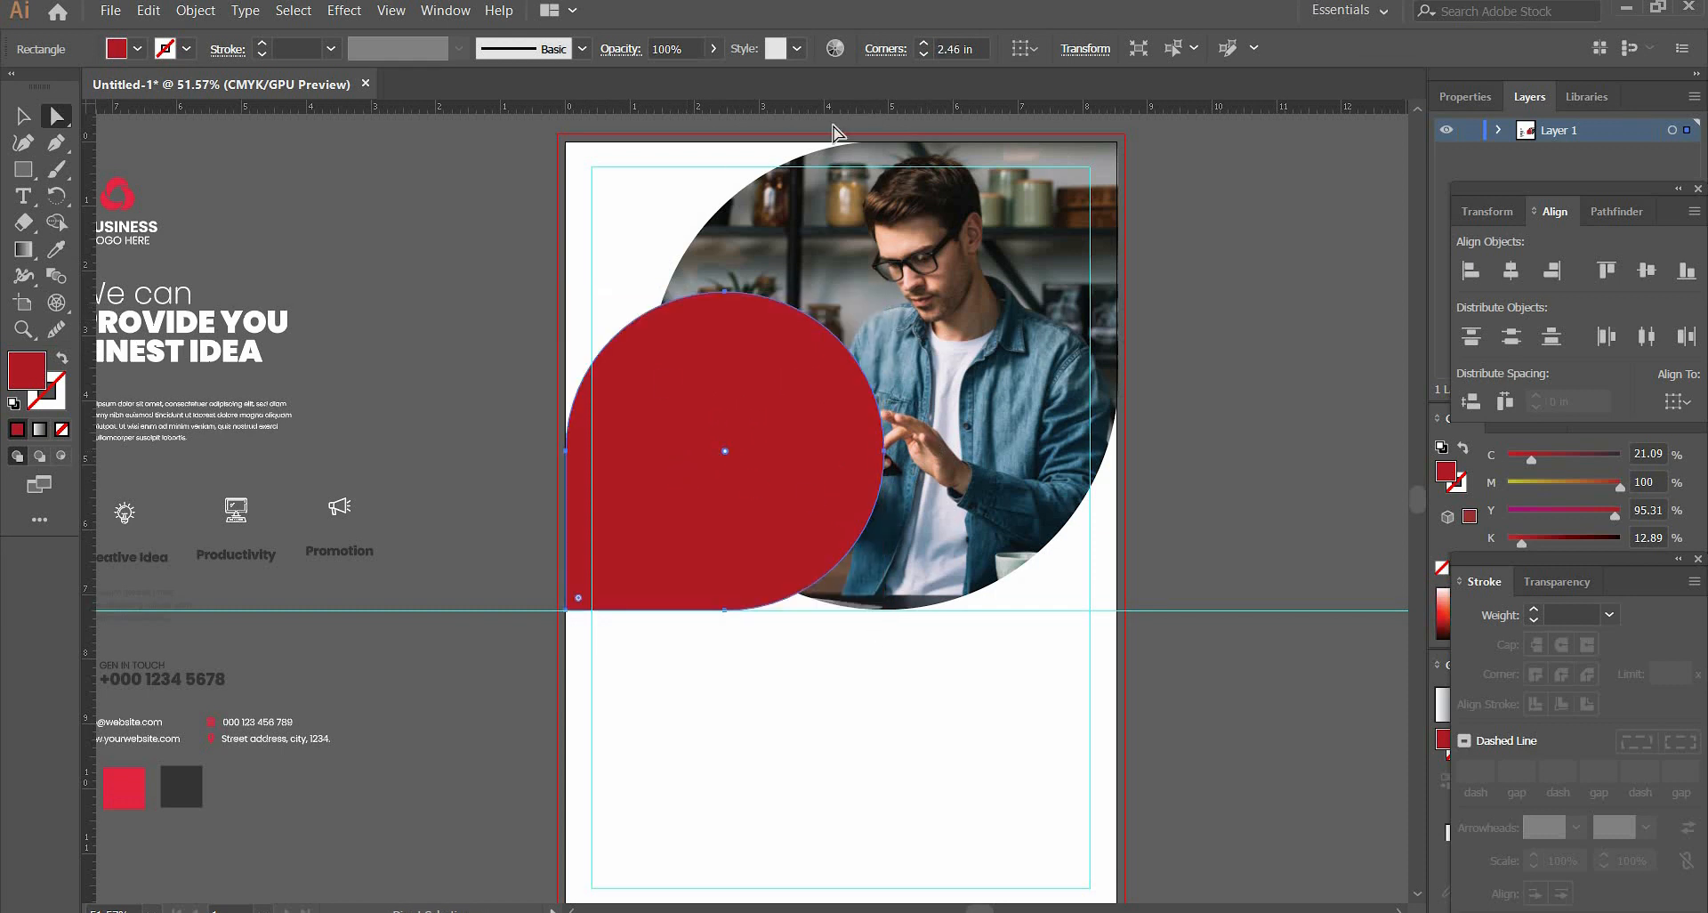
- Set the rounded dark red shape's opacity to 85%
{"action": "left_click", "coordinate": [671, 47]}
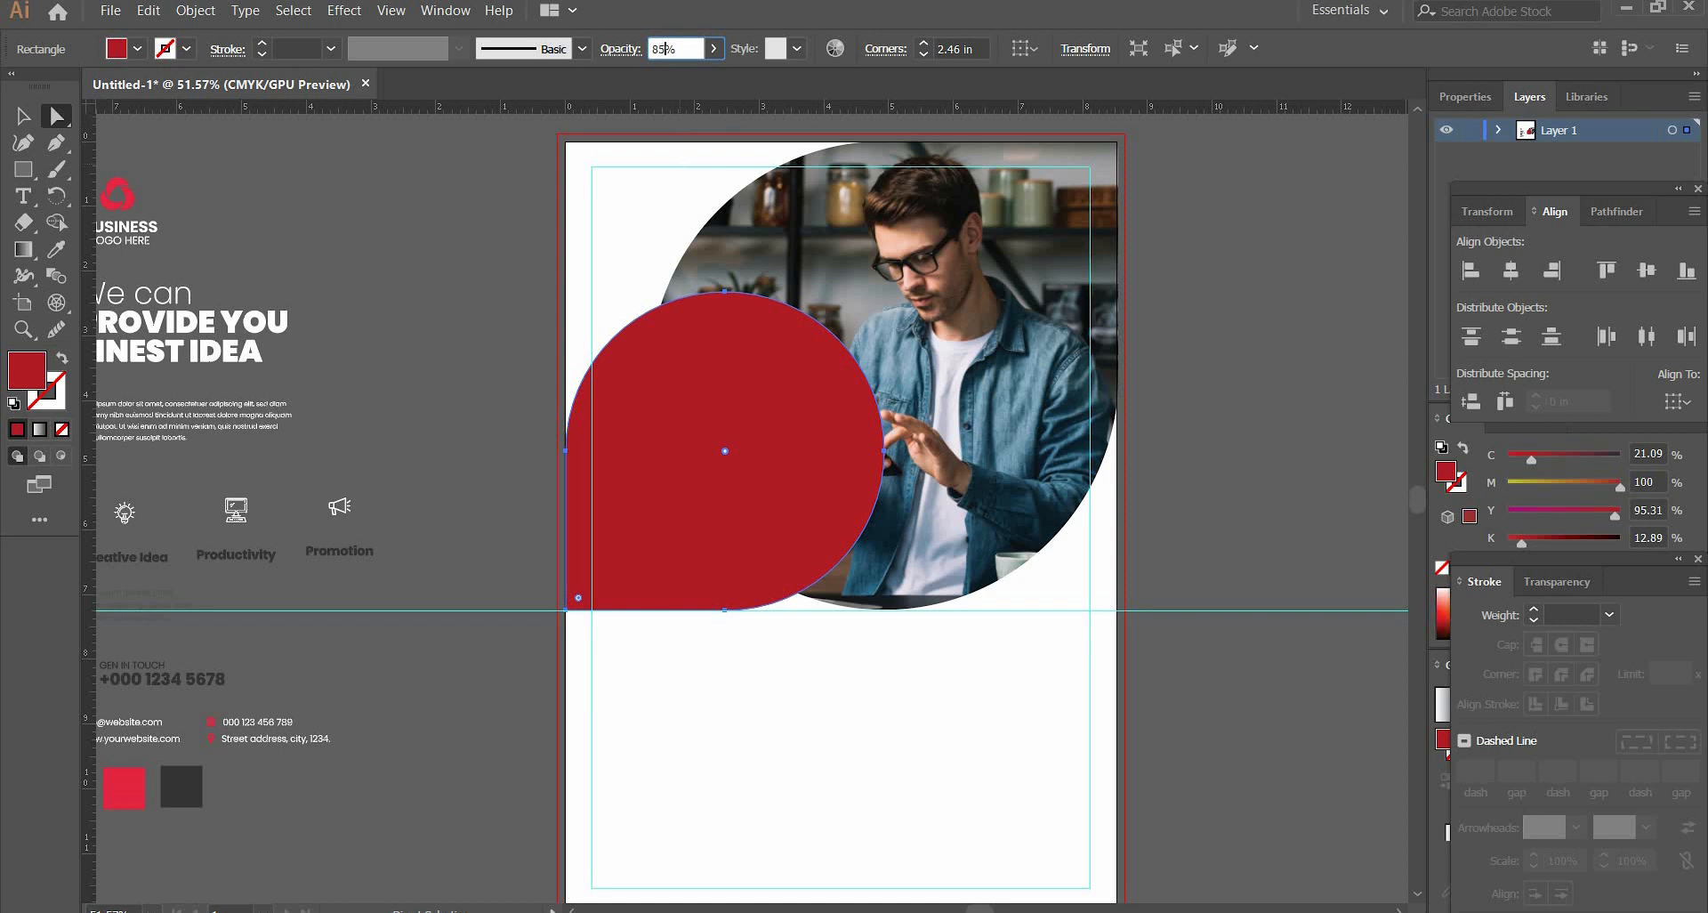
{"action": "type", "text": "85"}
{"action": "key", "text": "Return"}
{"action": "left_click", "coordinate": [23, 115]}
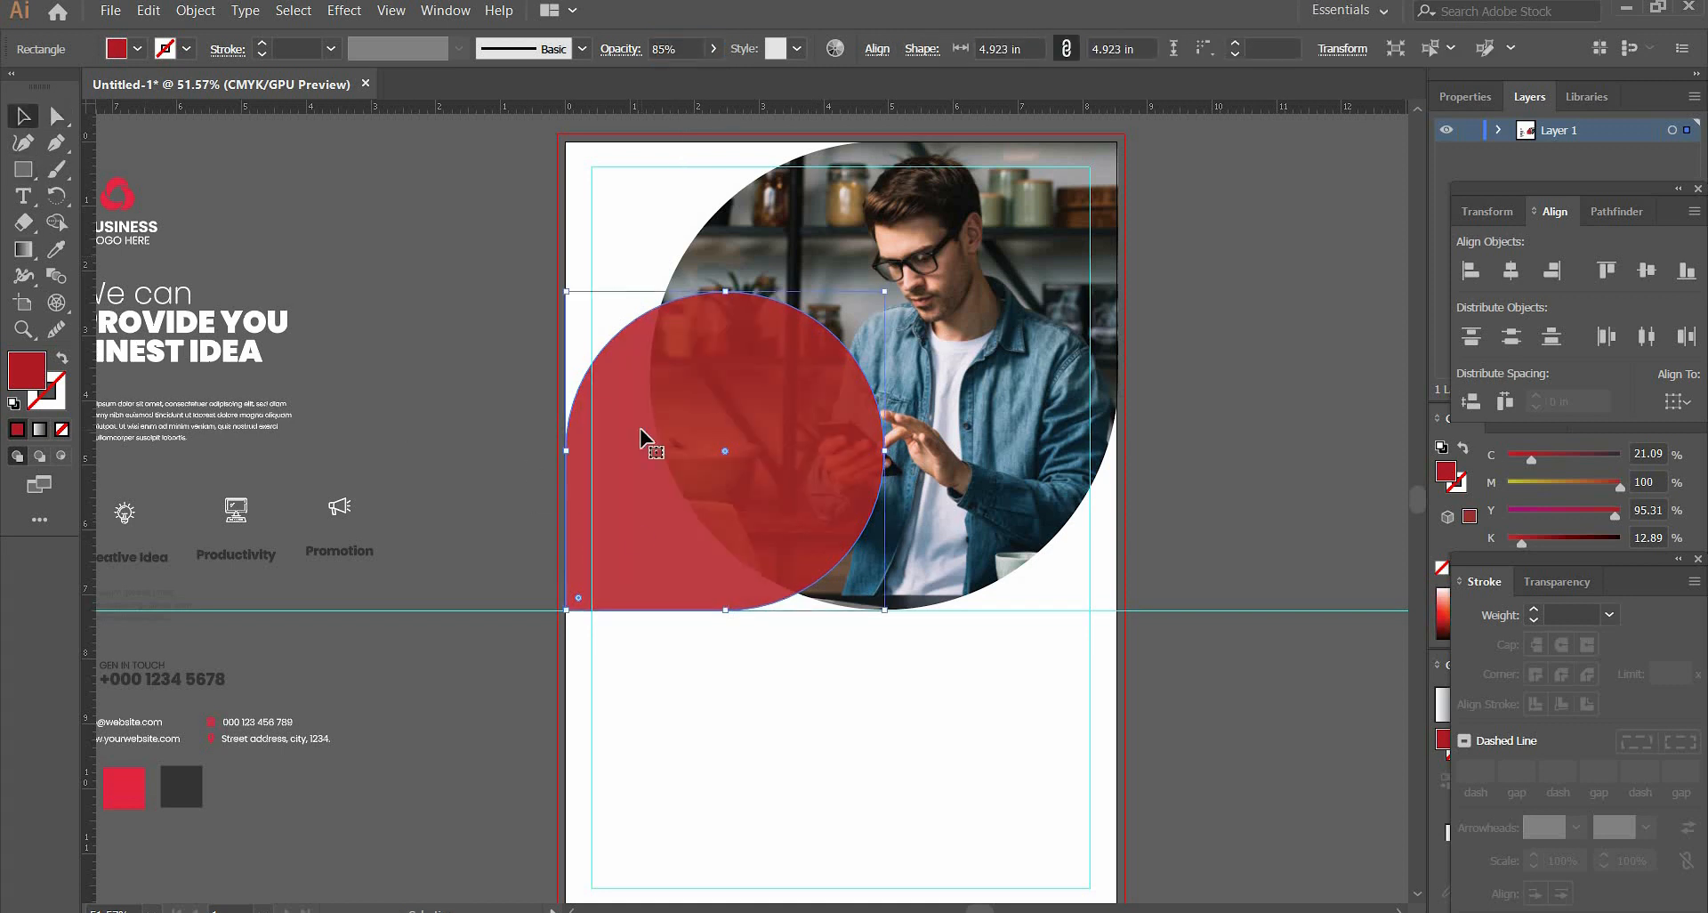
{"action": "left_click", "coordinate": [1289, 438]}
{"action": "left_click", "coordinate": [750, 521]}
- Add a vertical guide just inside the artboard's left margin, crossing the red shape
{"action": "scroll", "coordinate": [747, 416], "scroll_direction": "left", "scroll_amount": 3}
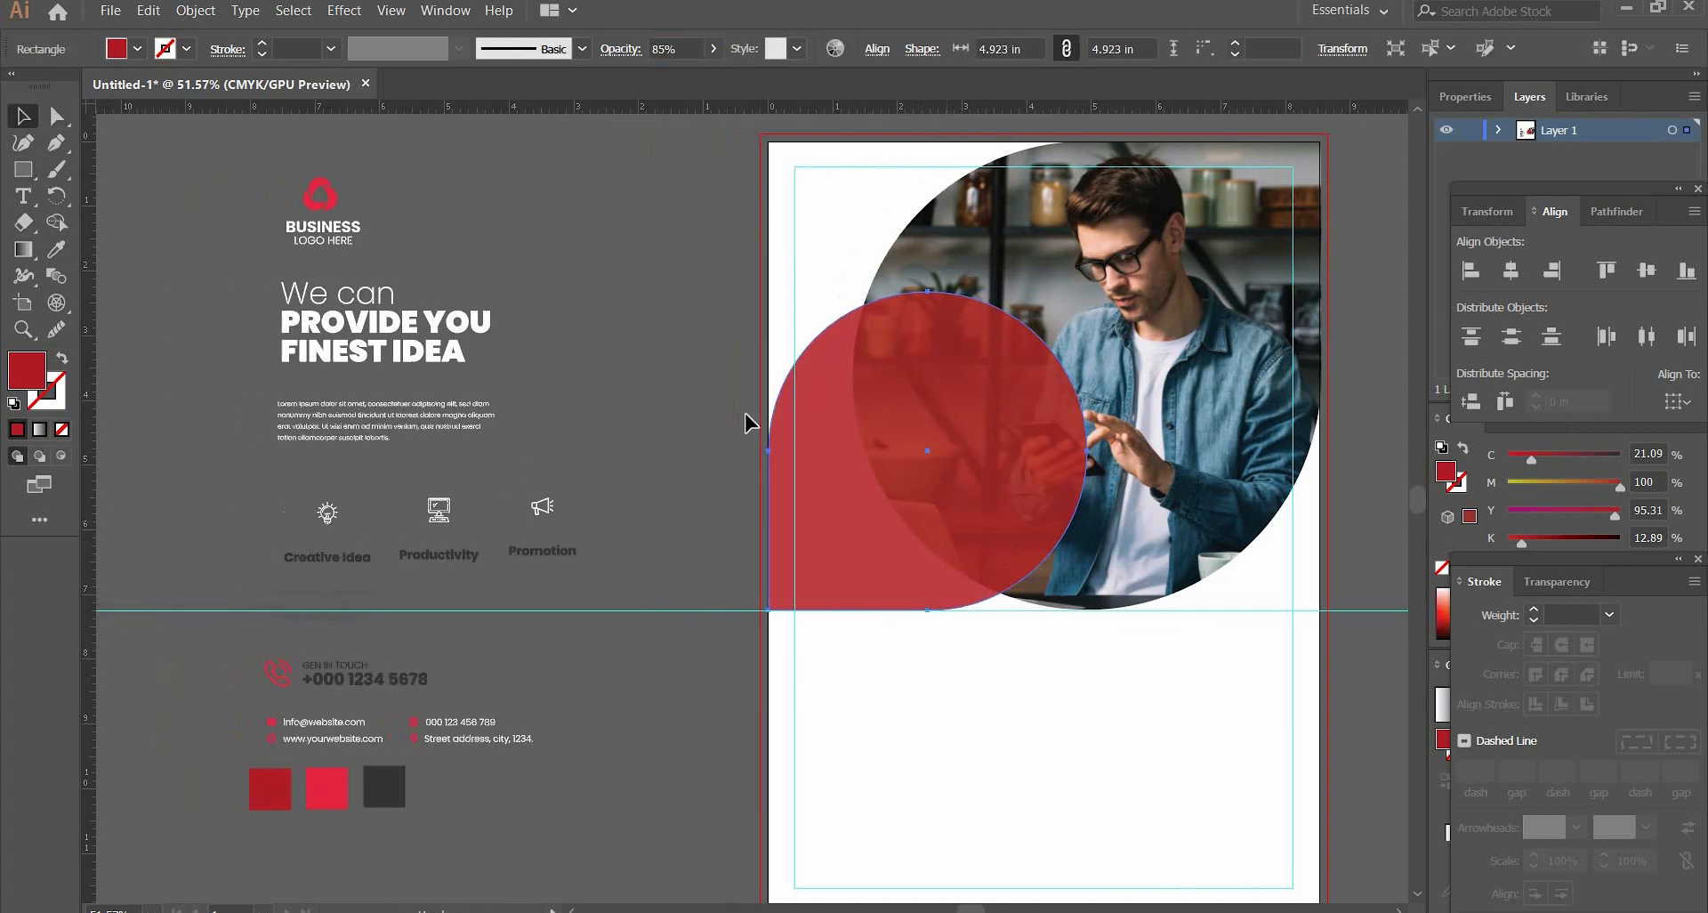
{"action": "left_click", "coordinate": [486, 343]}
{"action": "left_click_drag", "start_coordinate": [506, 359], "coordinate": [506, 361]}
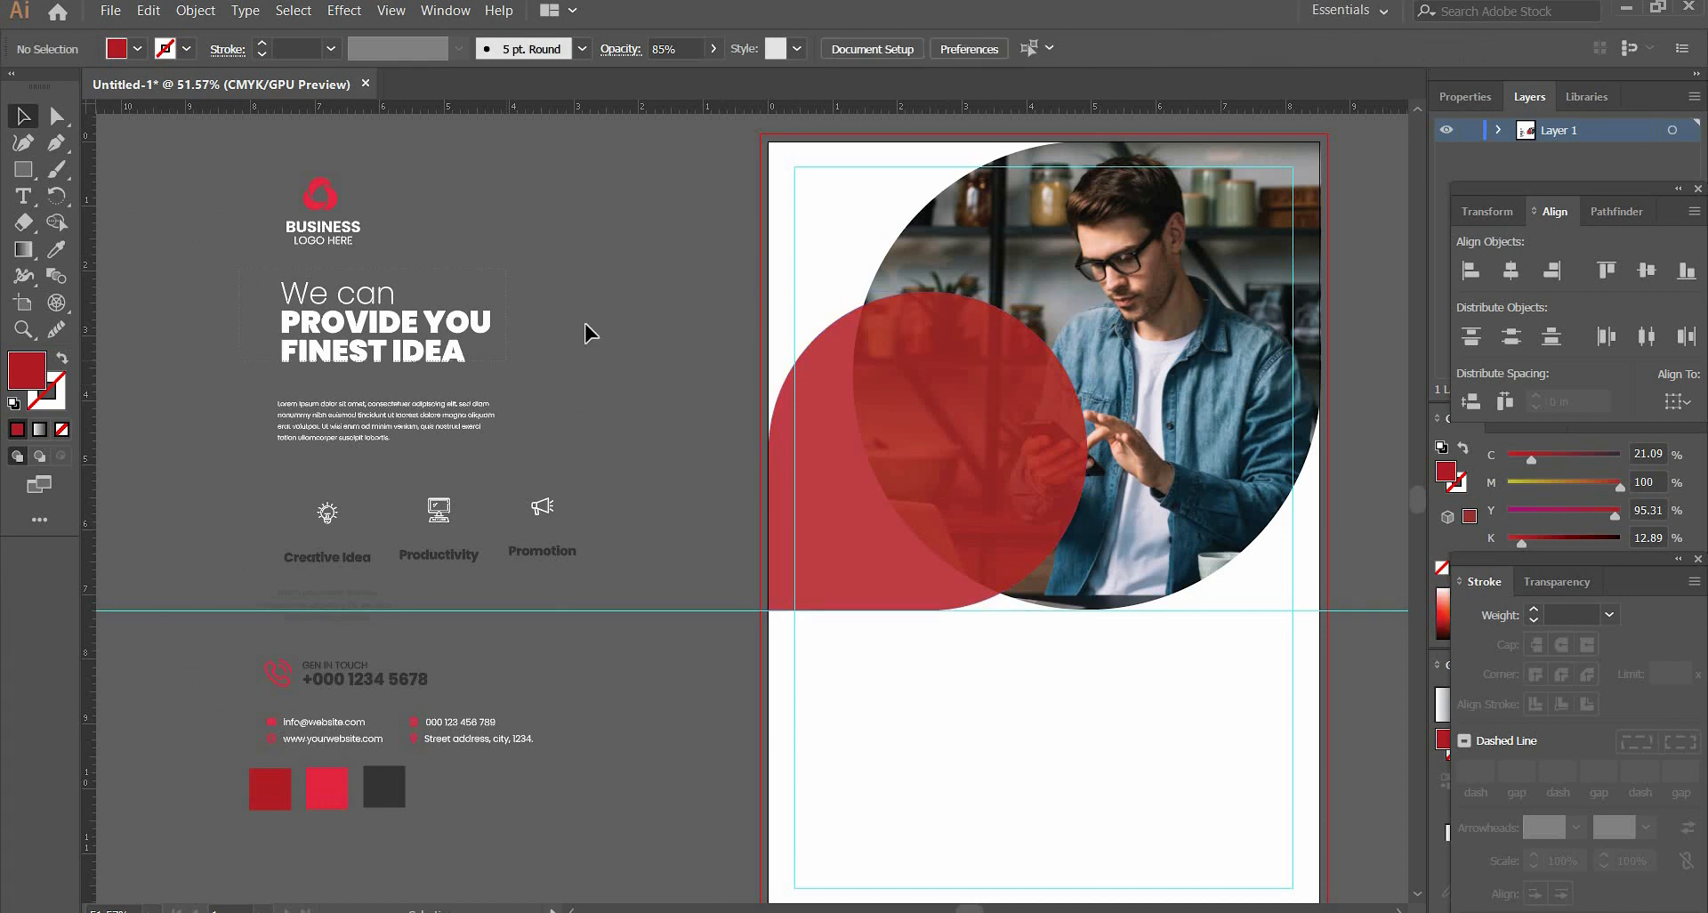
{"action": "left_click", "coordinate": [620, 358]}
{"action": "scroll", "coordinate": [1245, 547], "scroll_direction": "down", "scroll_amount": 1}
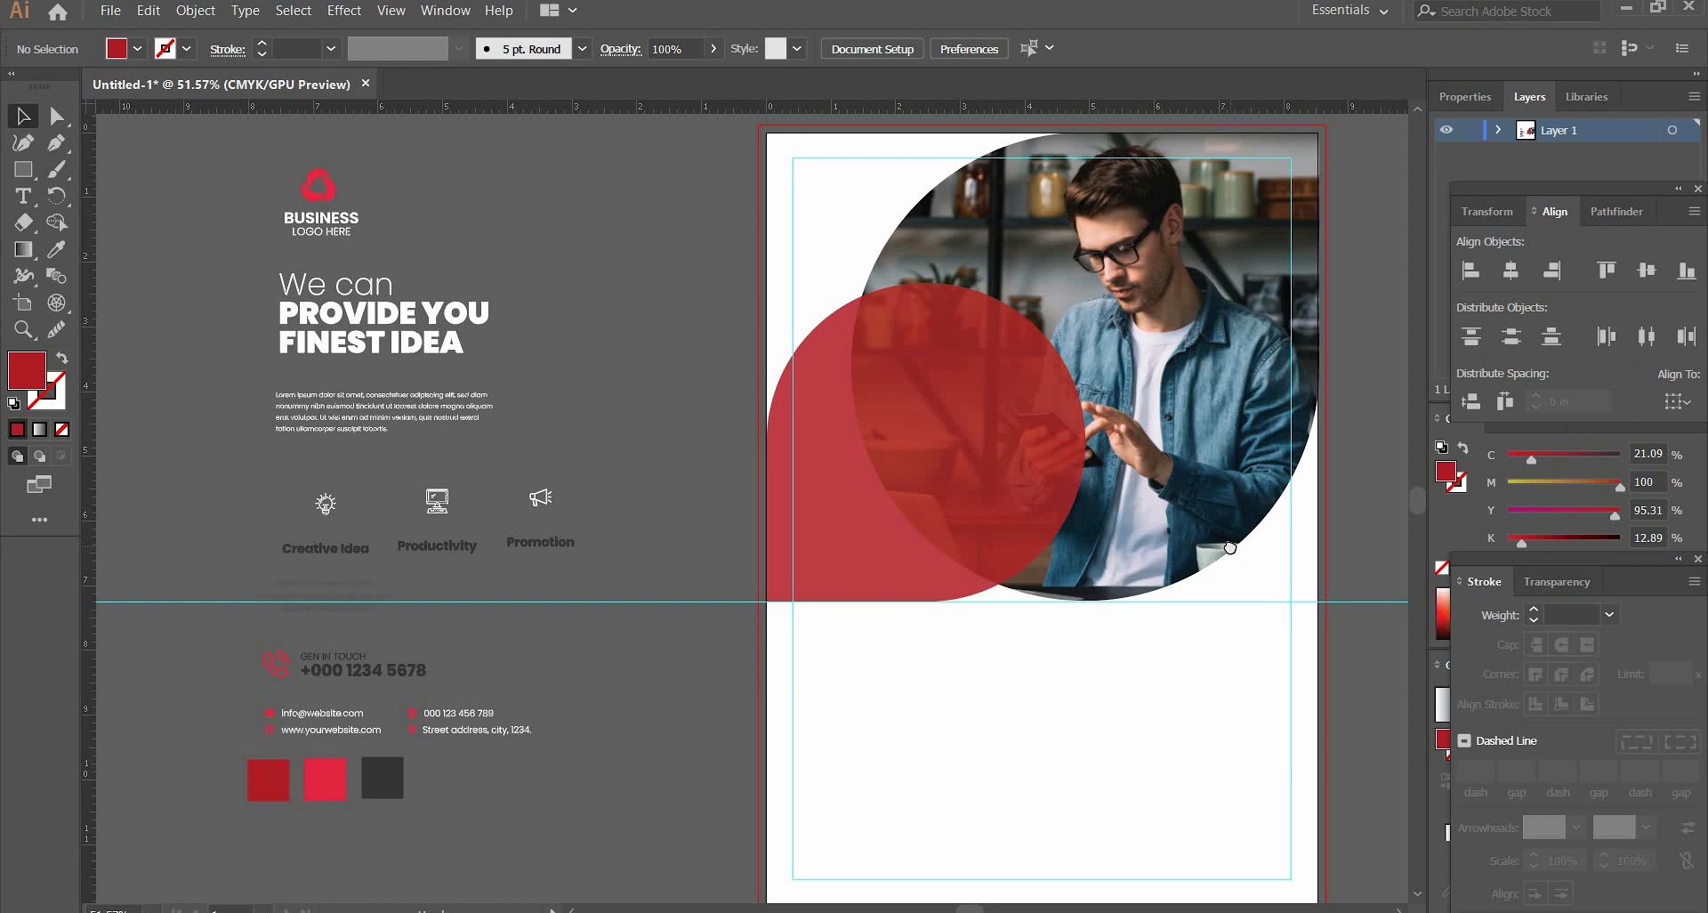
{"action": "left_click_drag", "start_coordinate": [853, 464], "coordinate": [809, 458]}
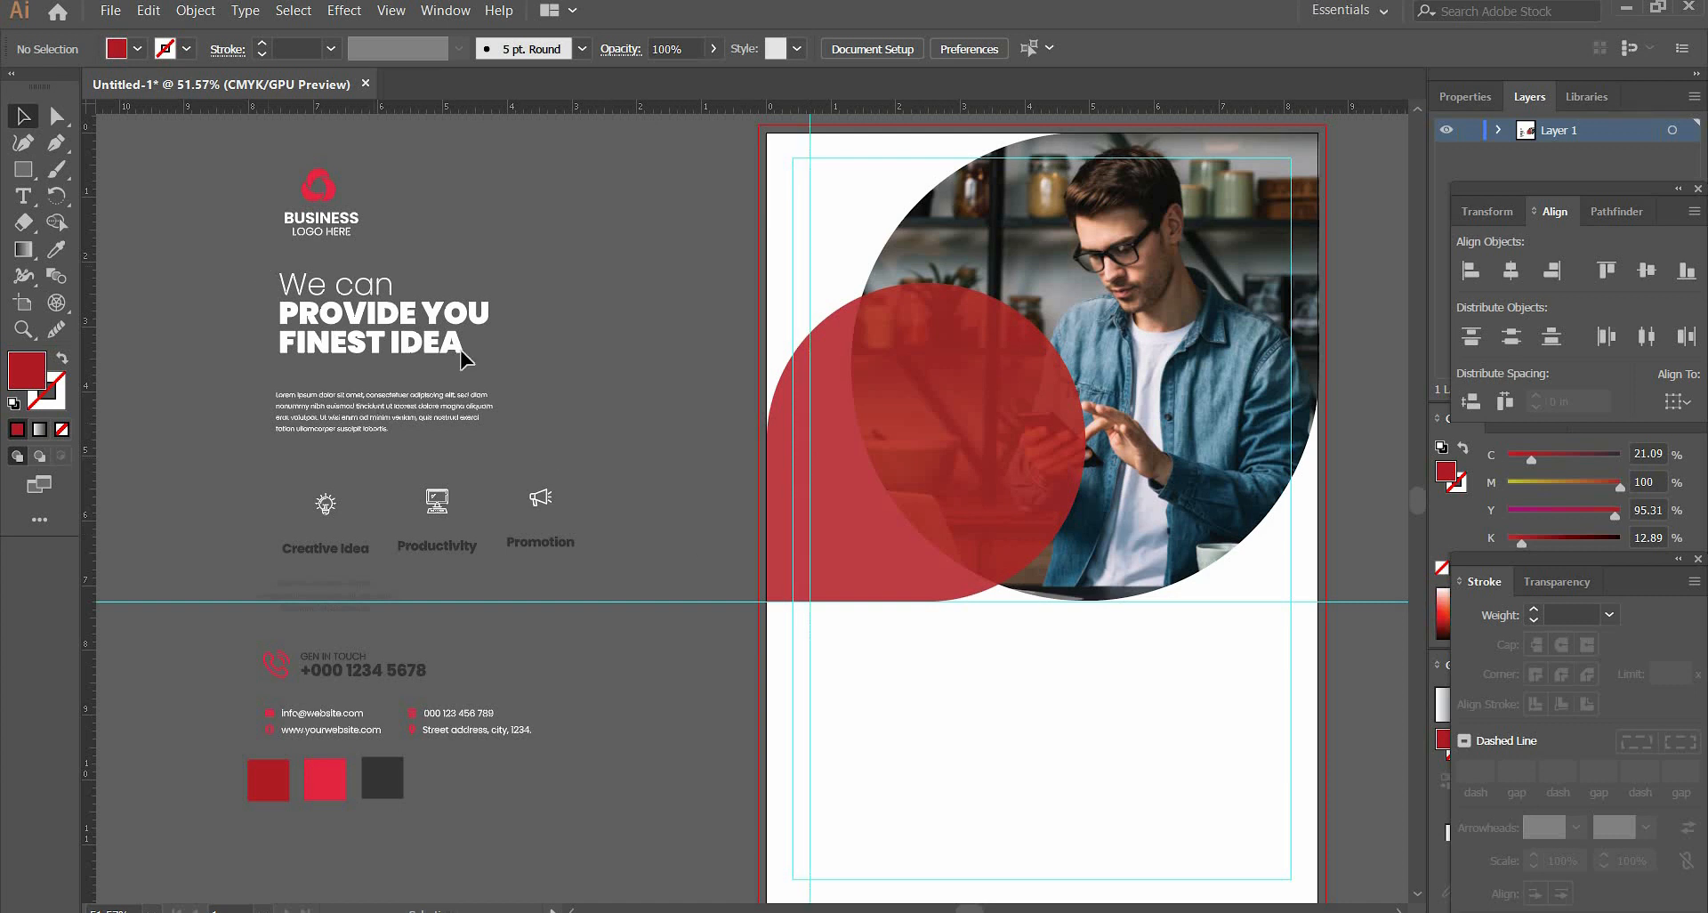
- Move the "We can PROVIDE YOU FINEST IDEA" headline onto the red shape, bring it to the front and align its left edge with the vertical guide
{"action": "left_click_drag", "start_coordinate": [463, 360], "coordinate": [1039, 456]}
{"action": "right_click", "coordinate": [947, 414]}
{"action": "left_click", "coordinate": [1255, 611]}
{"action": "key", "text": "Right"}
{"action": "key", "text": "Right"}
{"action": "key", "text": "Right"}
{"action": "key", "text": "Right"}
{"action": "key", "text": "Right"}
{"action": "key", "text": "Right"}
{"action": "key", "text": "Right"}
{"action": "key", "text": "Right"}
{"action": "key", "text": "Right"}
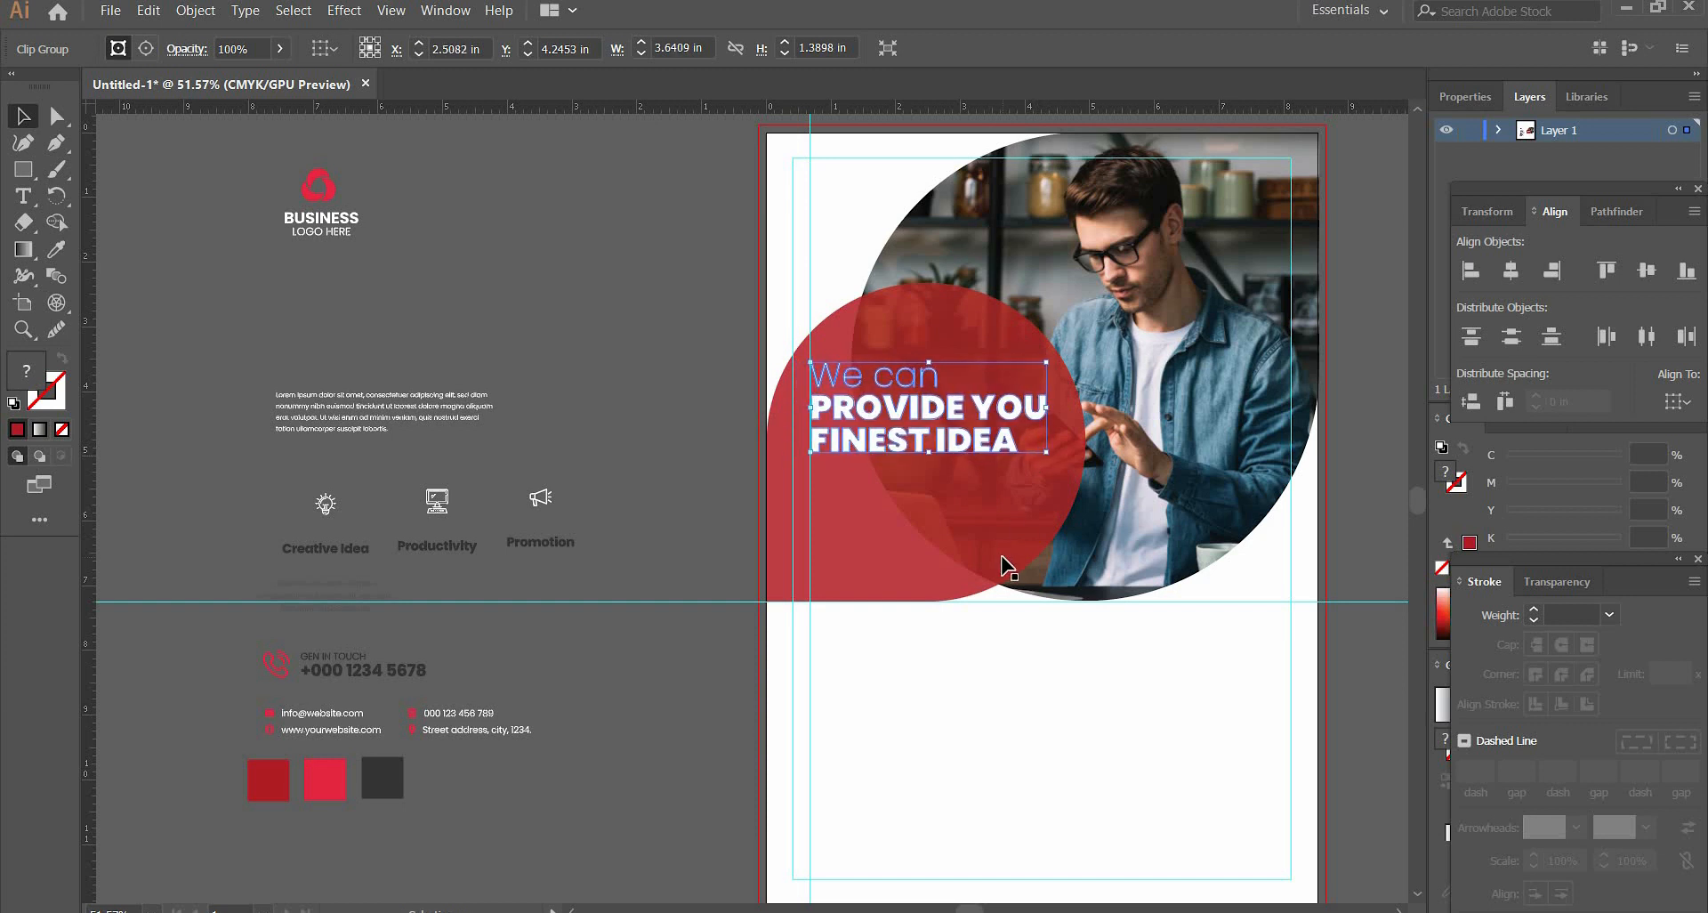
{"action": "key", "text": "Left"}
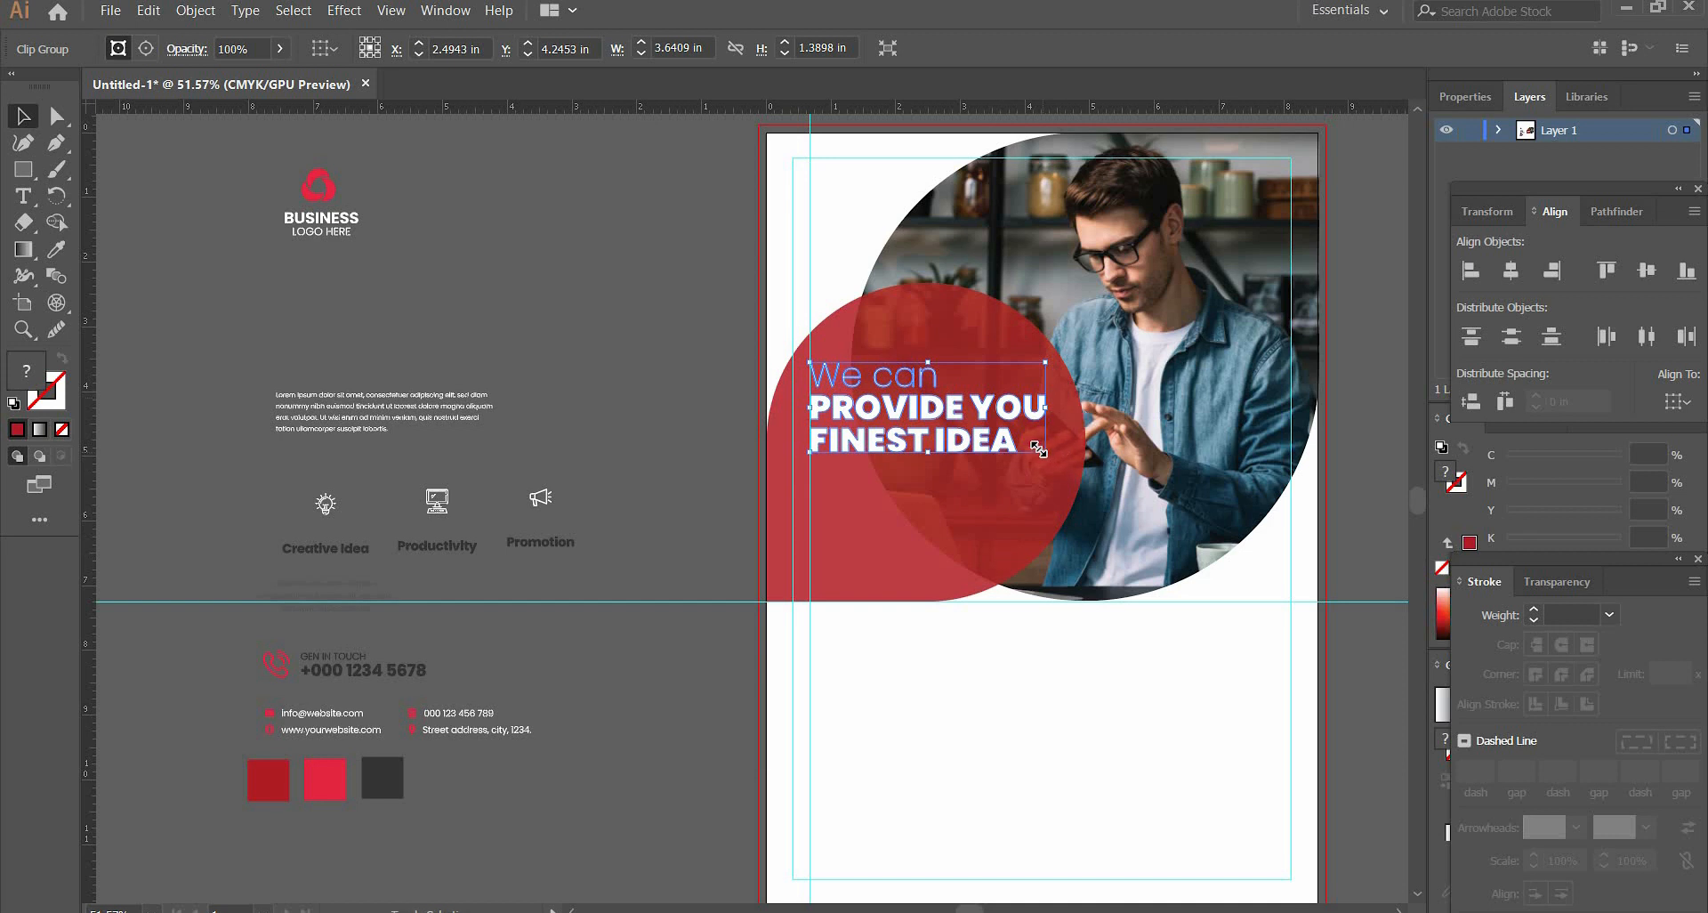
- Scale the headline down to about 3.52 in wide with its left edge on the vertical guide
{"action": "left_click_drag", "start_coordinate": [1039, 450], "coordinate": [1041, 452]}
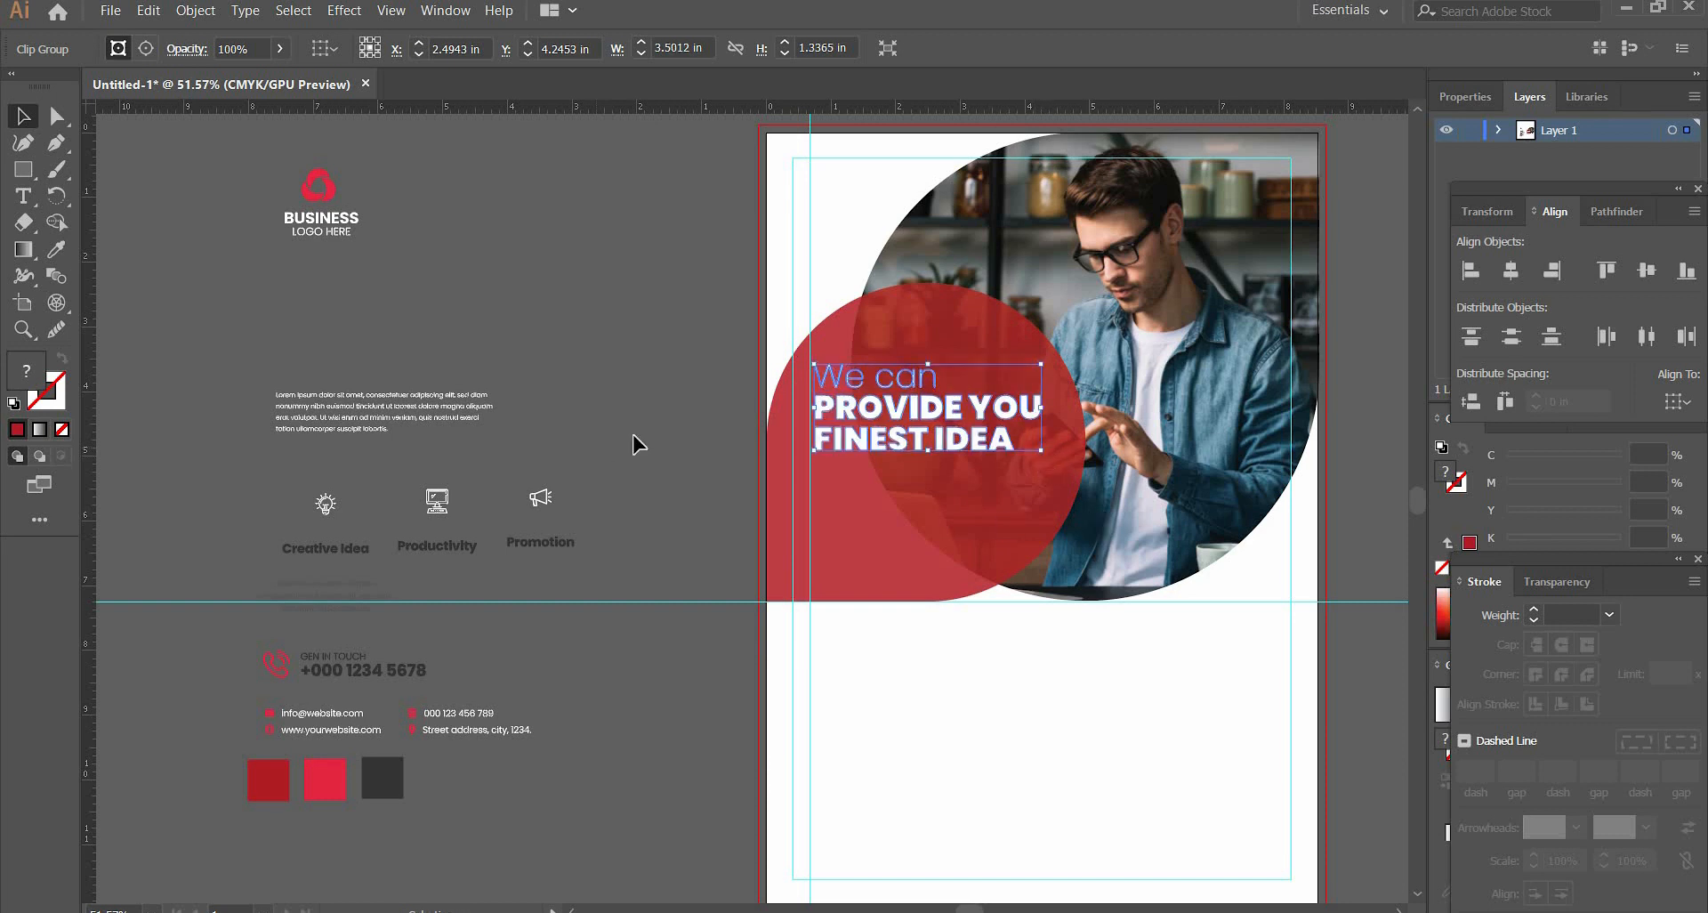
{"action": "key", "text": "ctrl+z"}
{"action": "key", "text": "ctrl+z"}
{"action": "key", "text": "ctrl+z"}
{"action": "left_click", "coordinate": [679, 363]}
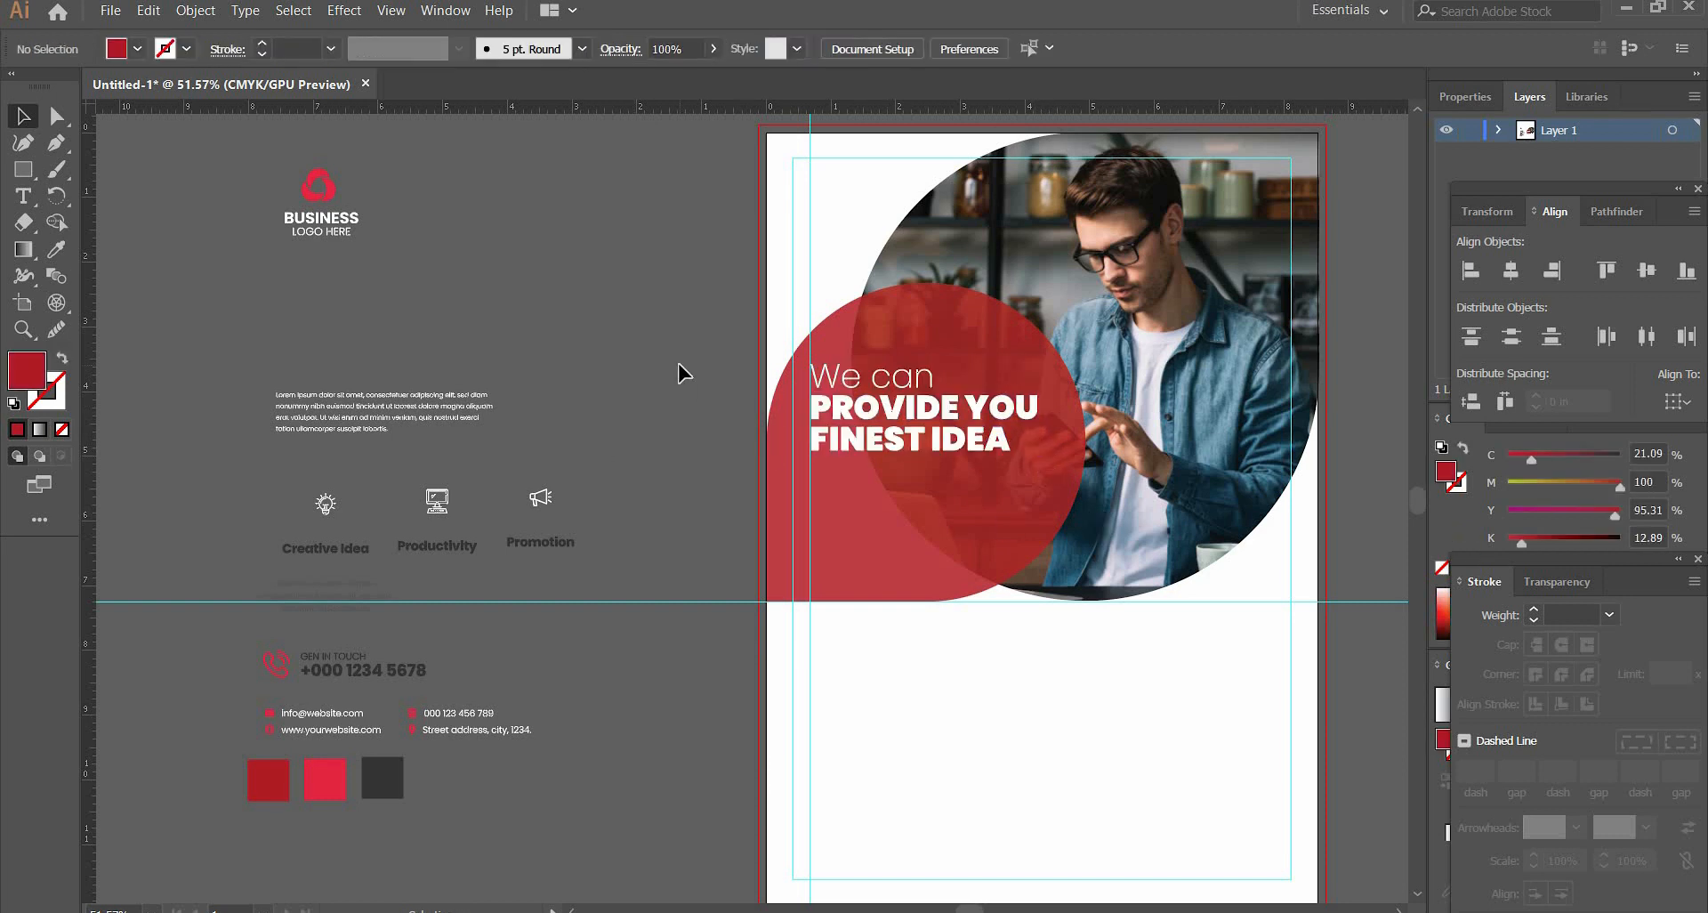
- Draw a short horizontal line beneath the headline, starting at the vertical guide, and choose white (ffffff) as its colour
{"action": "left_click", "coordinate": [23, 169]}
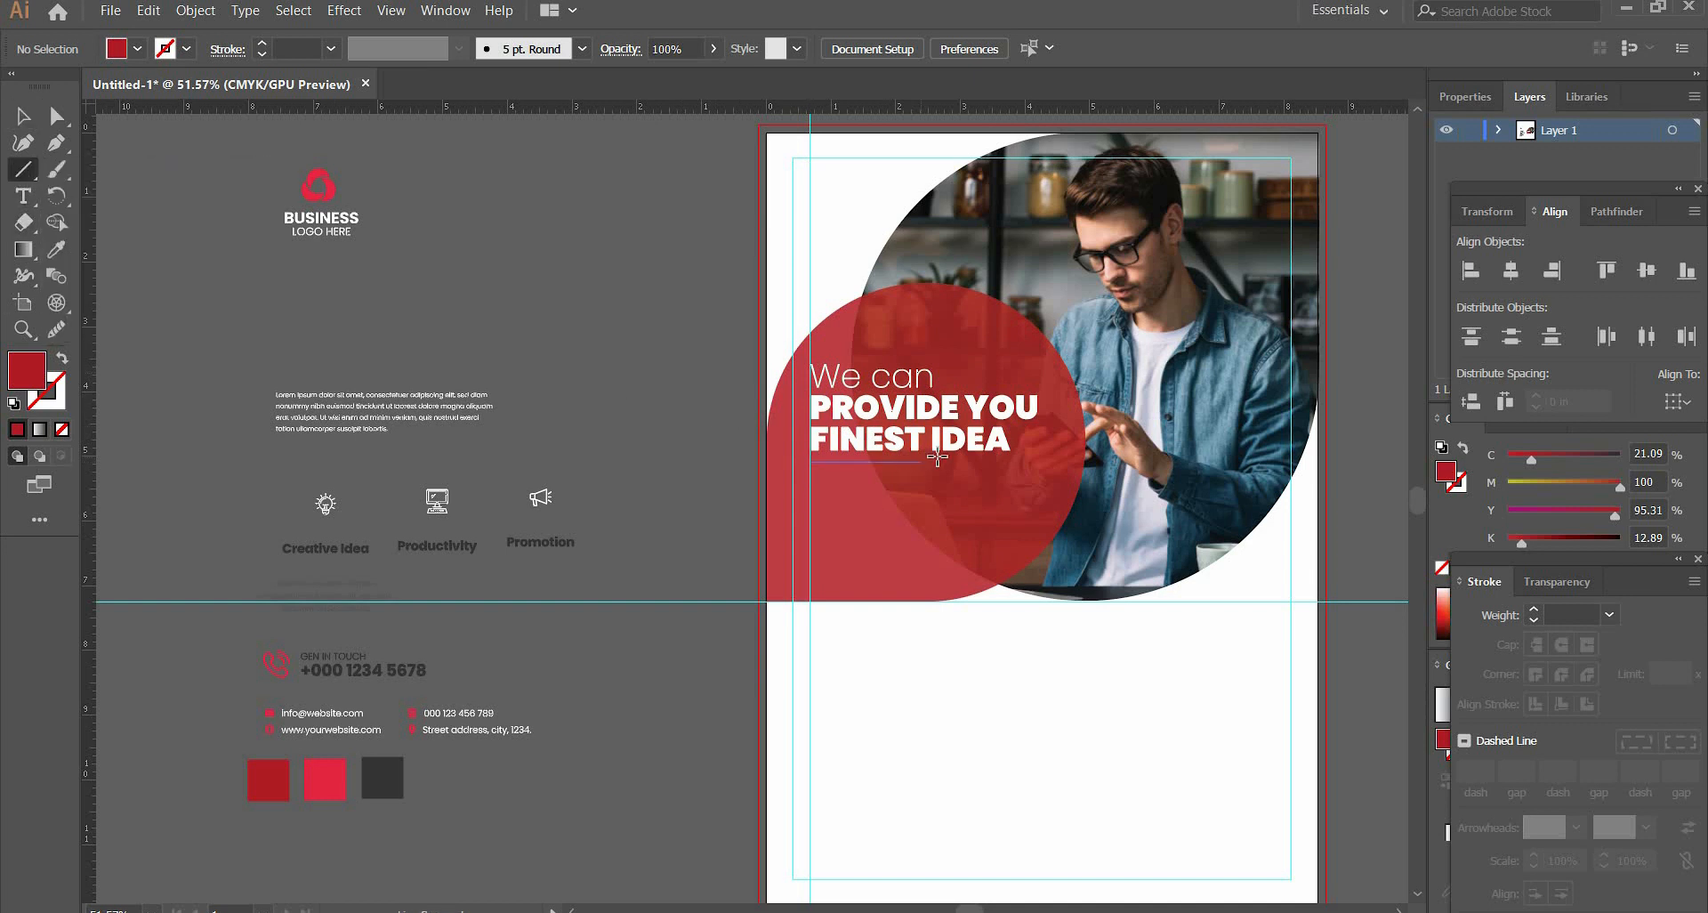
{"action": "left_click_drag", "start_coordinate": [937, 457], "coordinate": [938, 461]}
{"action": "double_click", "coordinate": [27, 370]}
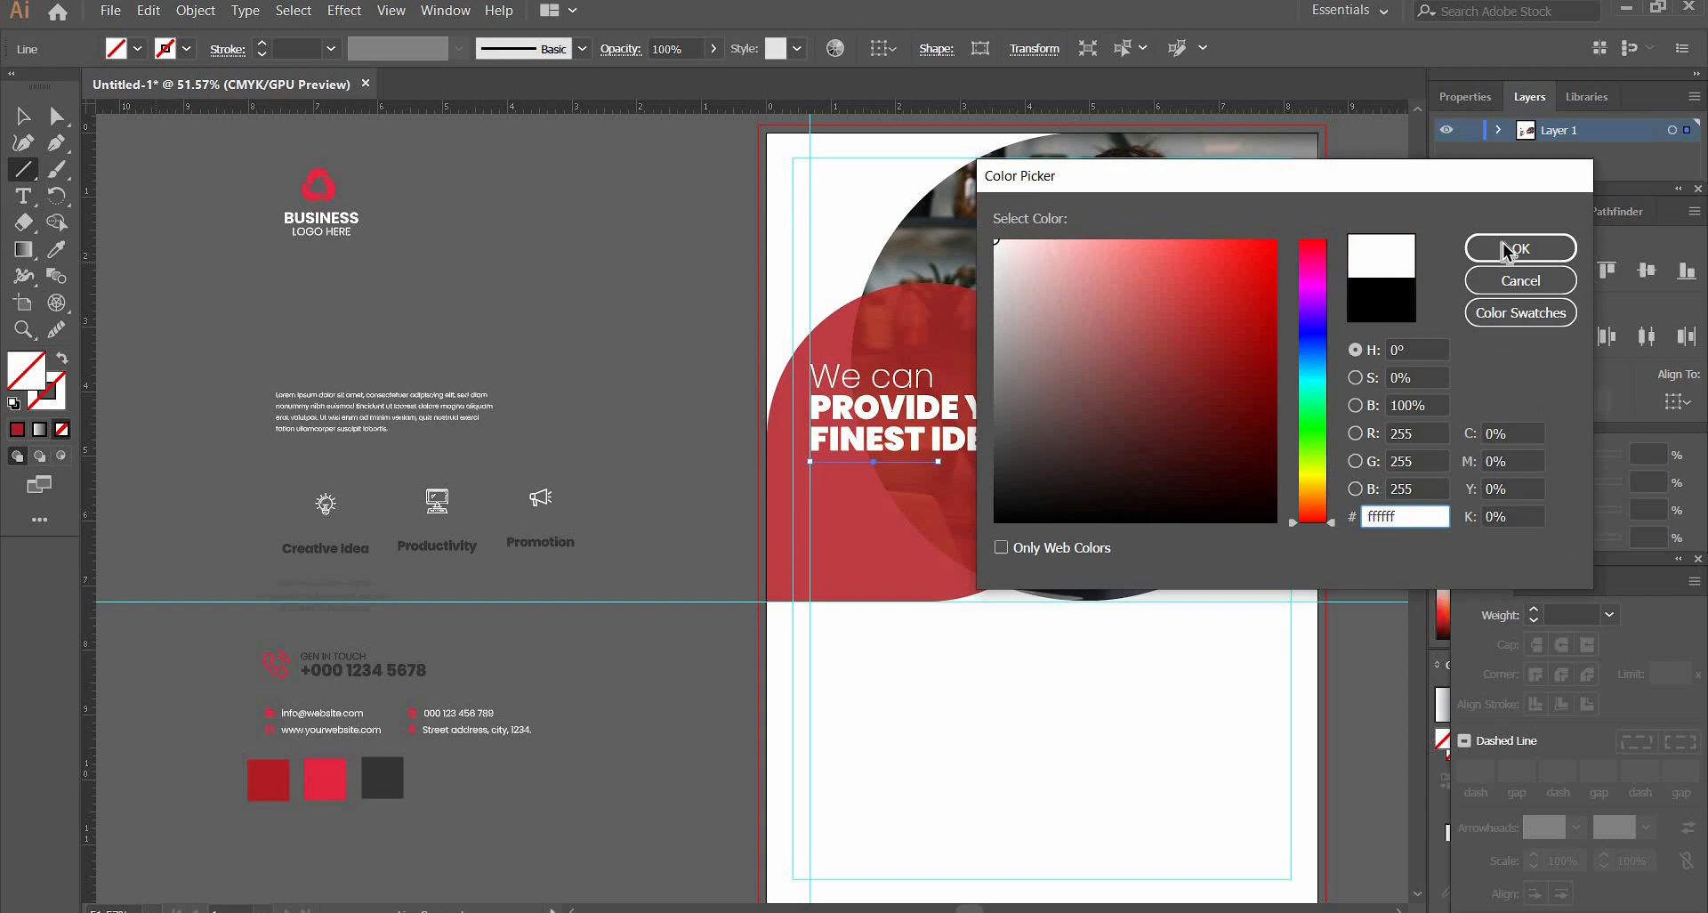
{"action": "left_click", "coordinate": [1507, 252]}
- Swap the white onto the line's stroke and set the stroke weight to 2 pt
{"action": "left_click", "coordinate": [264, 45]}
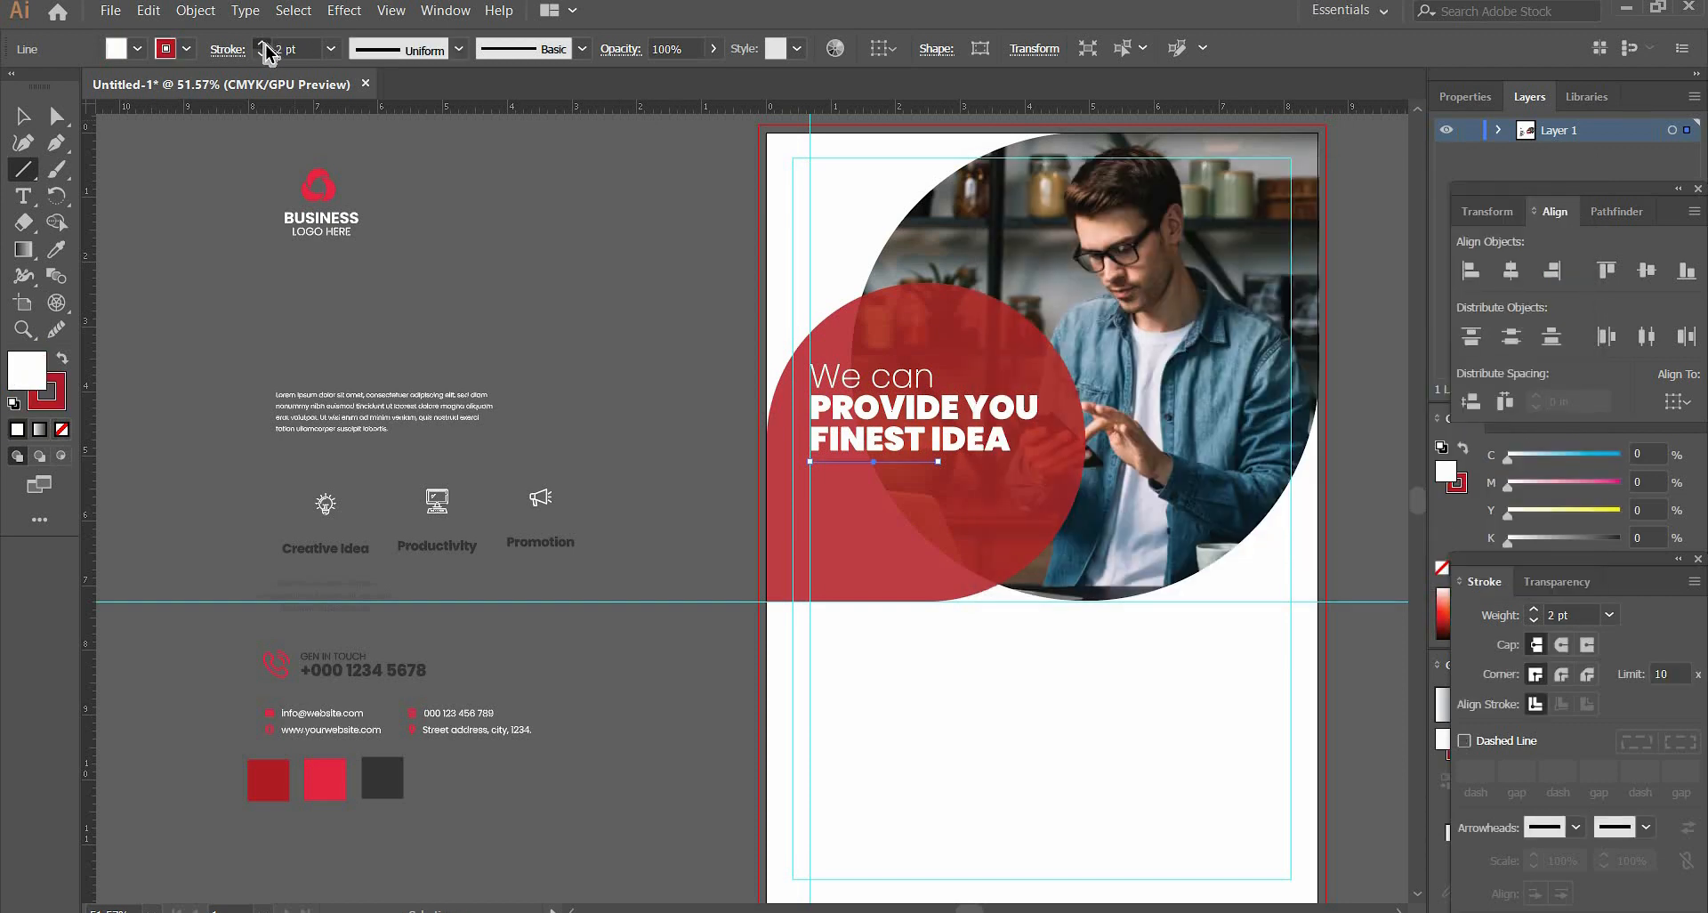
{"action": "left_click", "coordinate": [264, 44]}
{"action": "left_click", "coordinate": [264, 45]}
{"action": "left_click", "coordinate": [264, 45]}
{"action": "left_click", "coordinate": [264, 44]}
{"action": "left_click", "coordinate": [62, 358]}
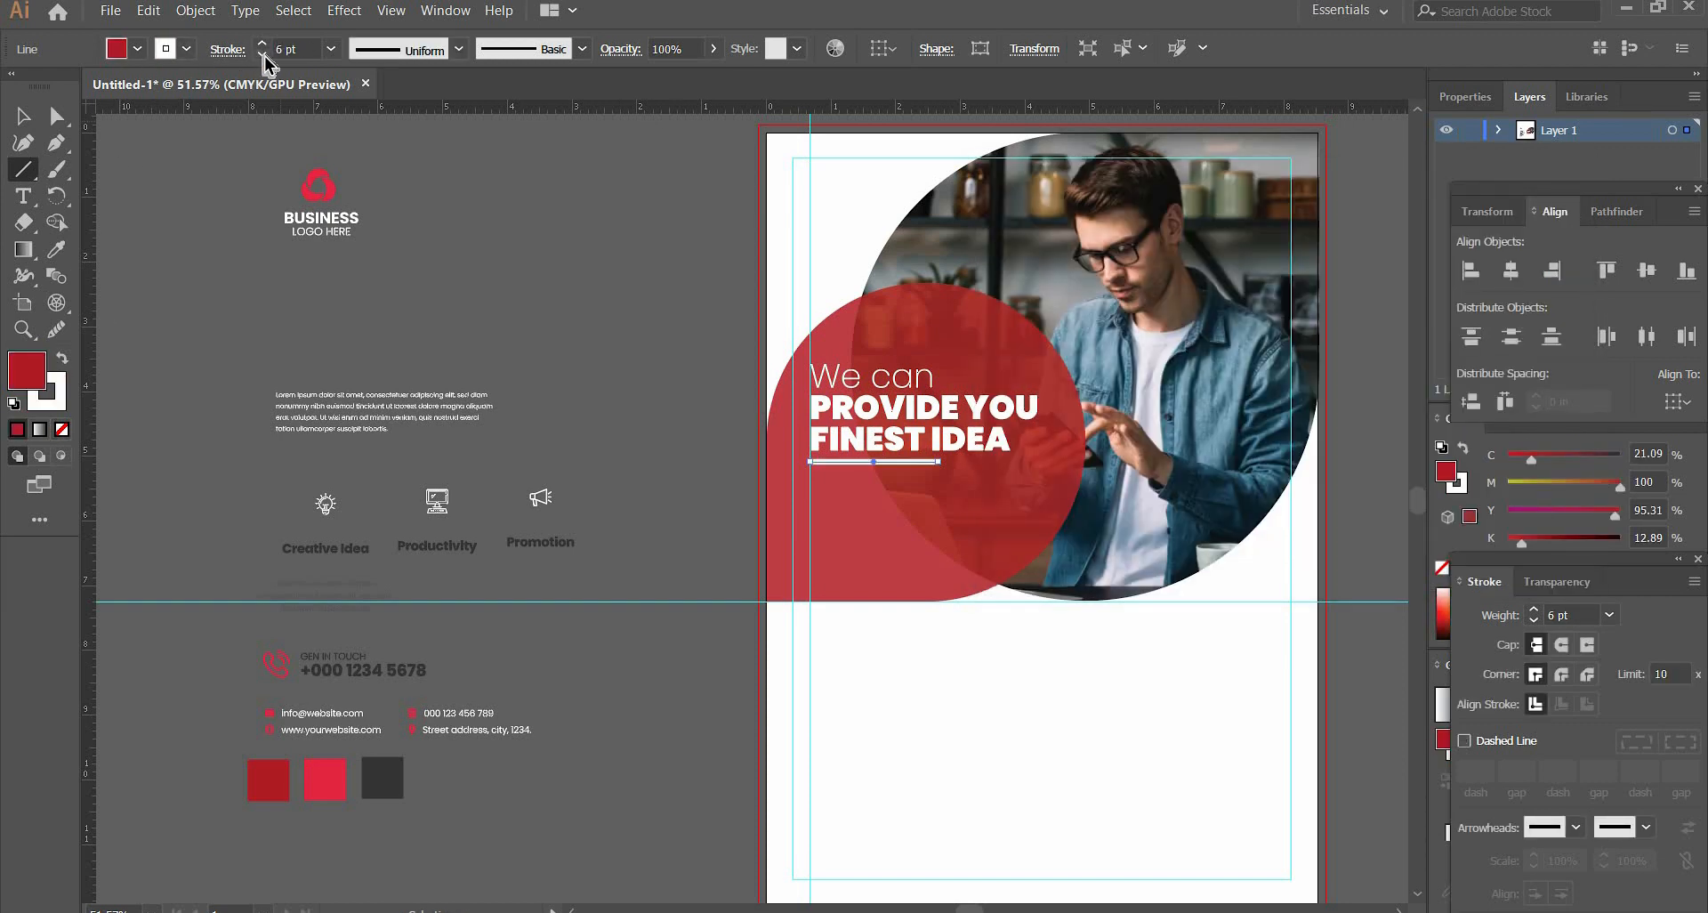
{"action": "left_click", "coordinate": [264, 55]}
{"action": "left_click", "coordinate": [264, 55]}
{"action": "left_click", "coordinate": [264, 56]}
{"action": "left_click", "coordinate": [264, 55]}
{"action": "left_click", "coordinate": [24, 115]}
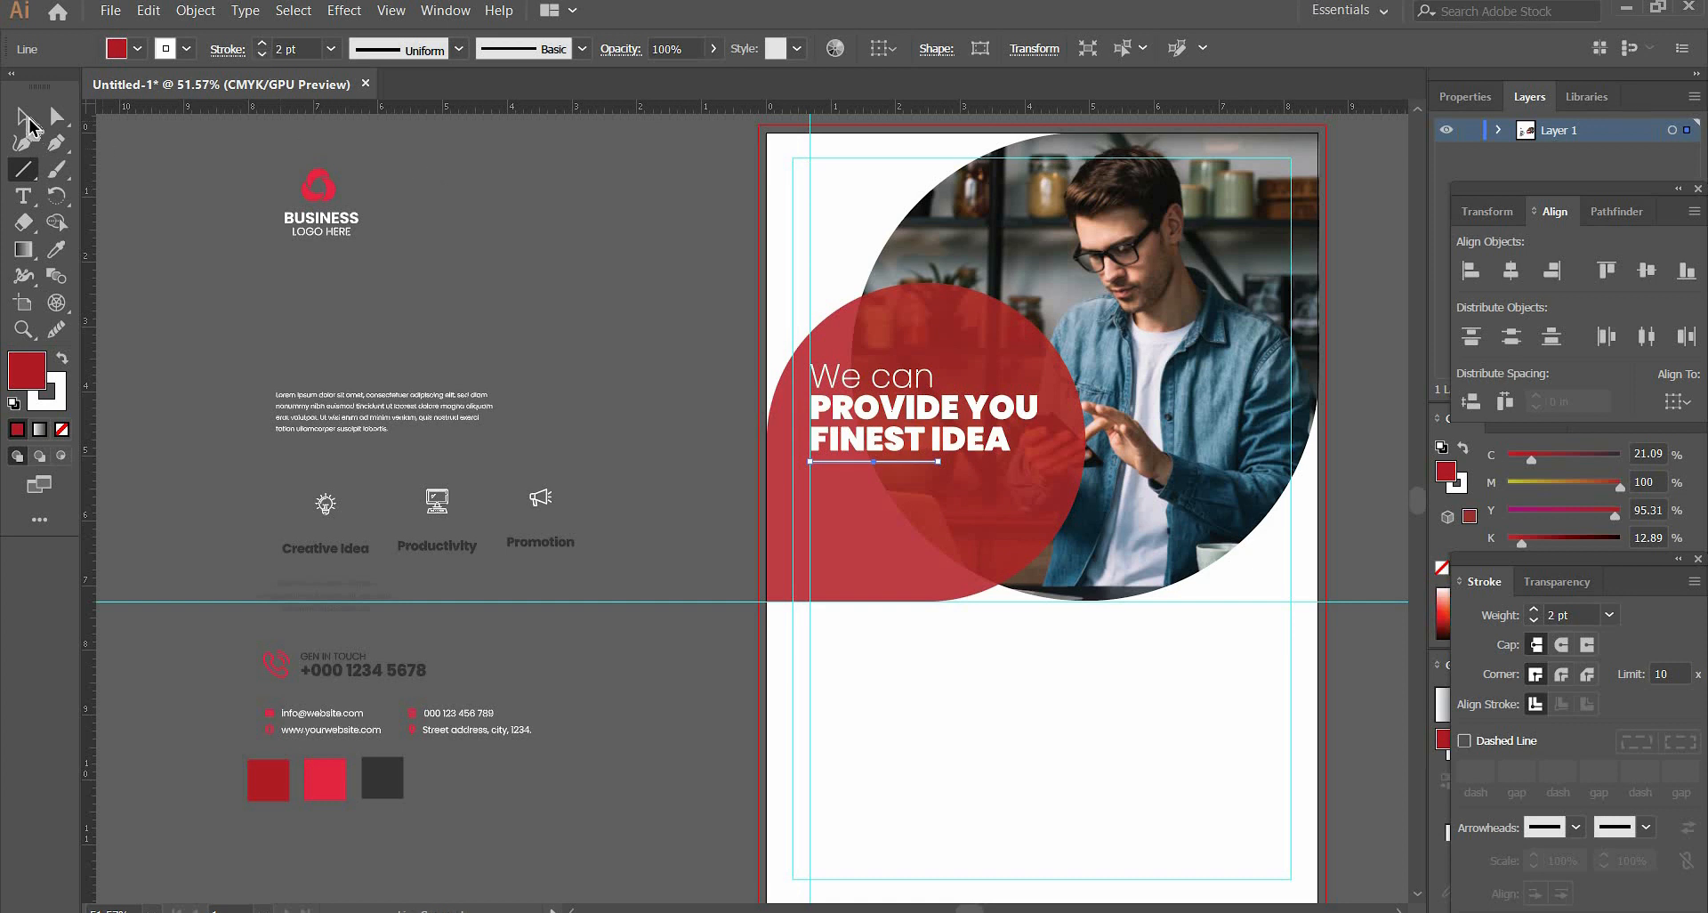
{"action": "left_click", "coordinate": [640, 275]}
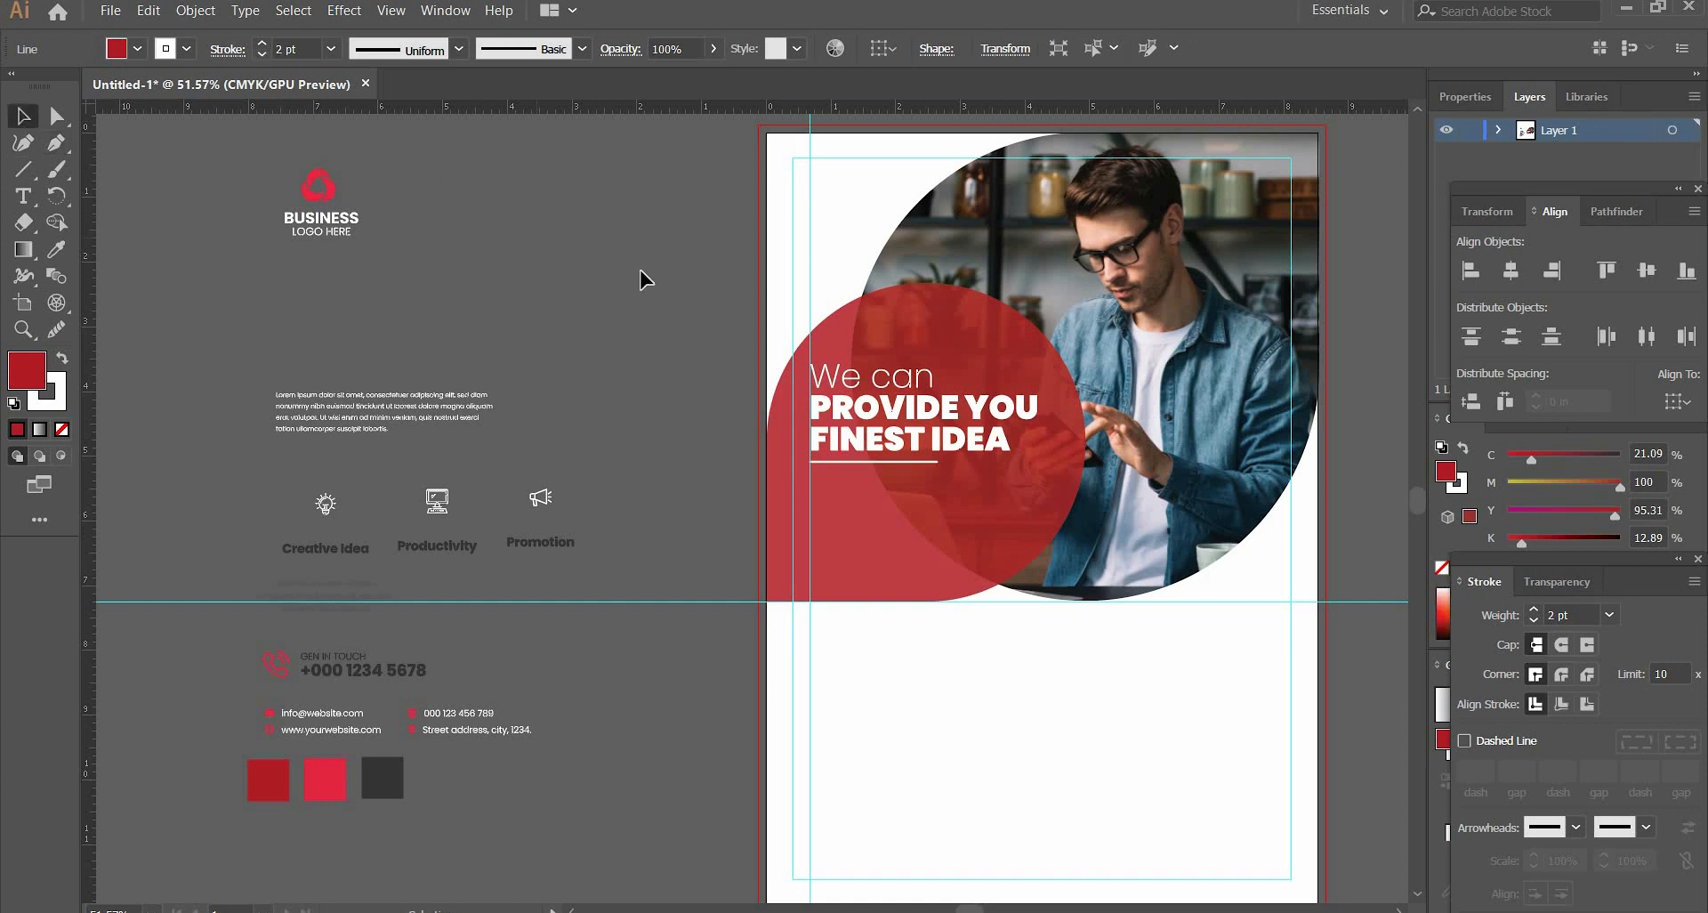
- Move the lorem ipsum paragraph onto the red shape below the line, bring it to the front and align it with the vertical guide
{"action": "left_click", "coordinate": [352, 413]}
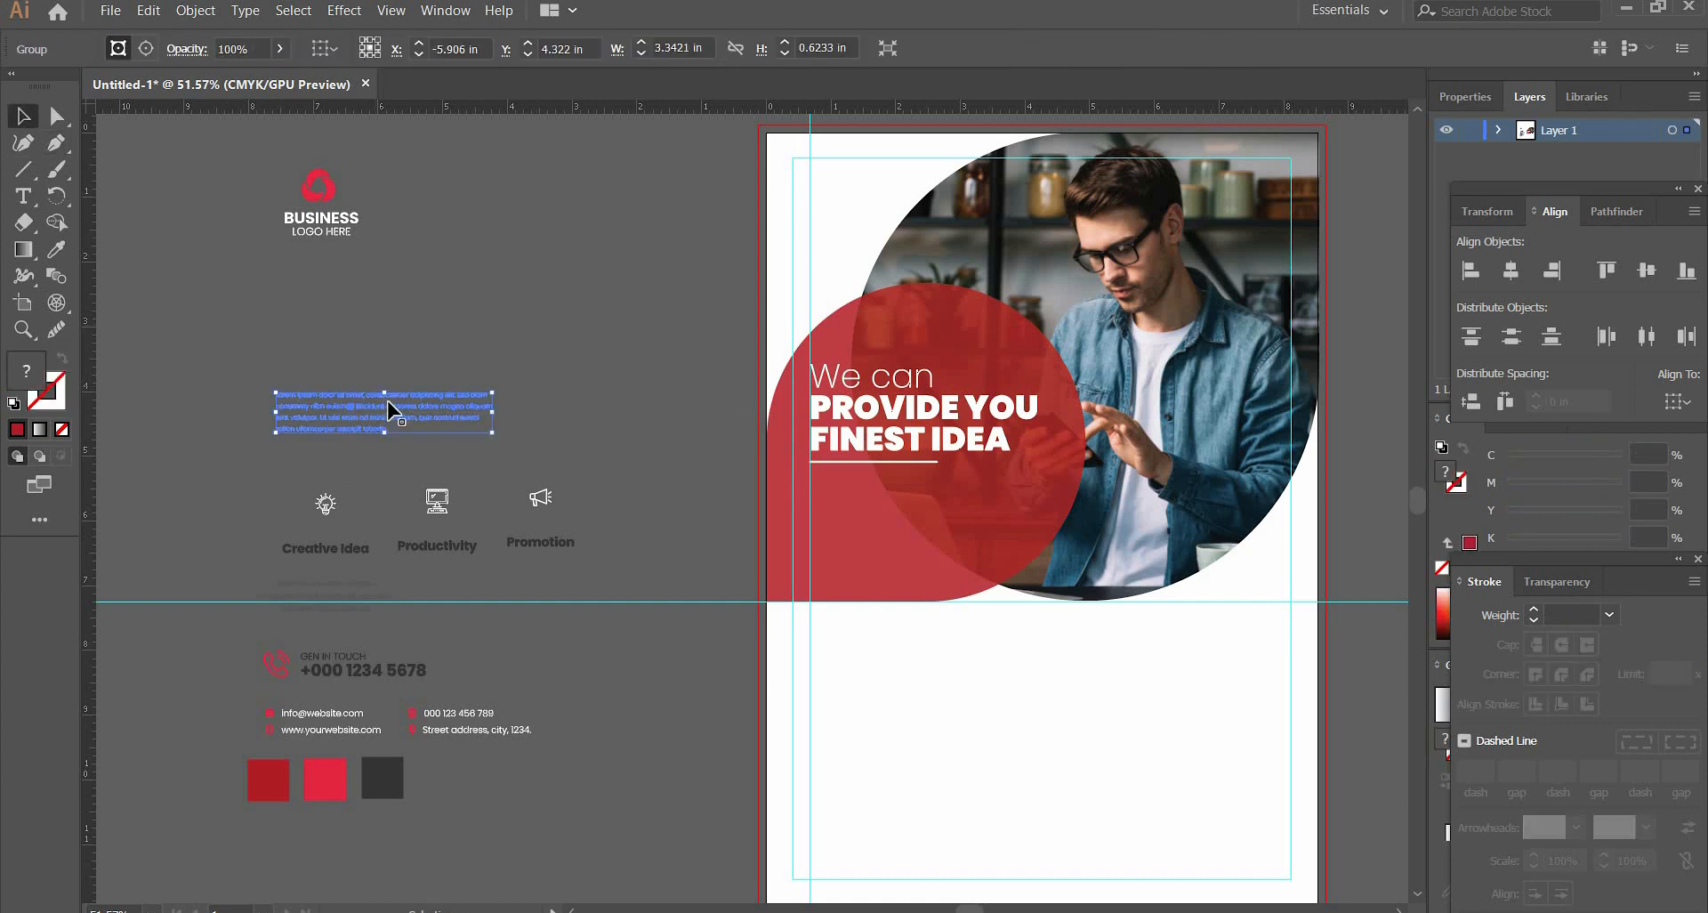
{"action": "left_click_drag", "start_coordinate": [387, 401], "coordinate": [927, 509]}
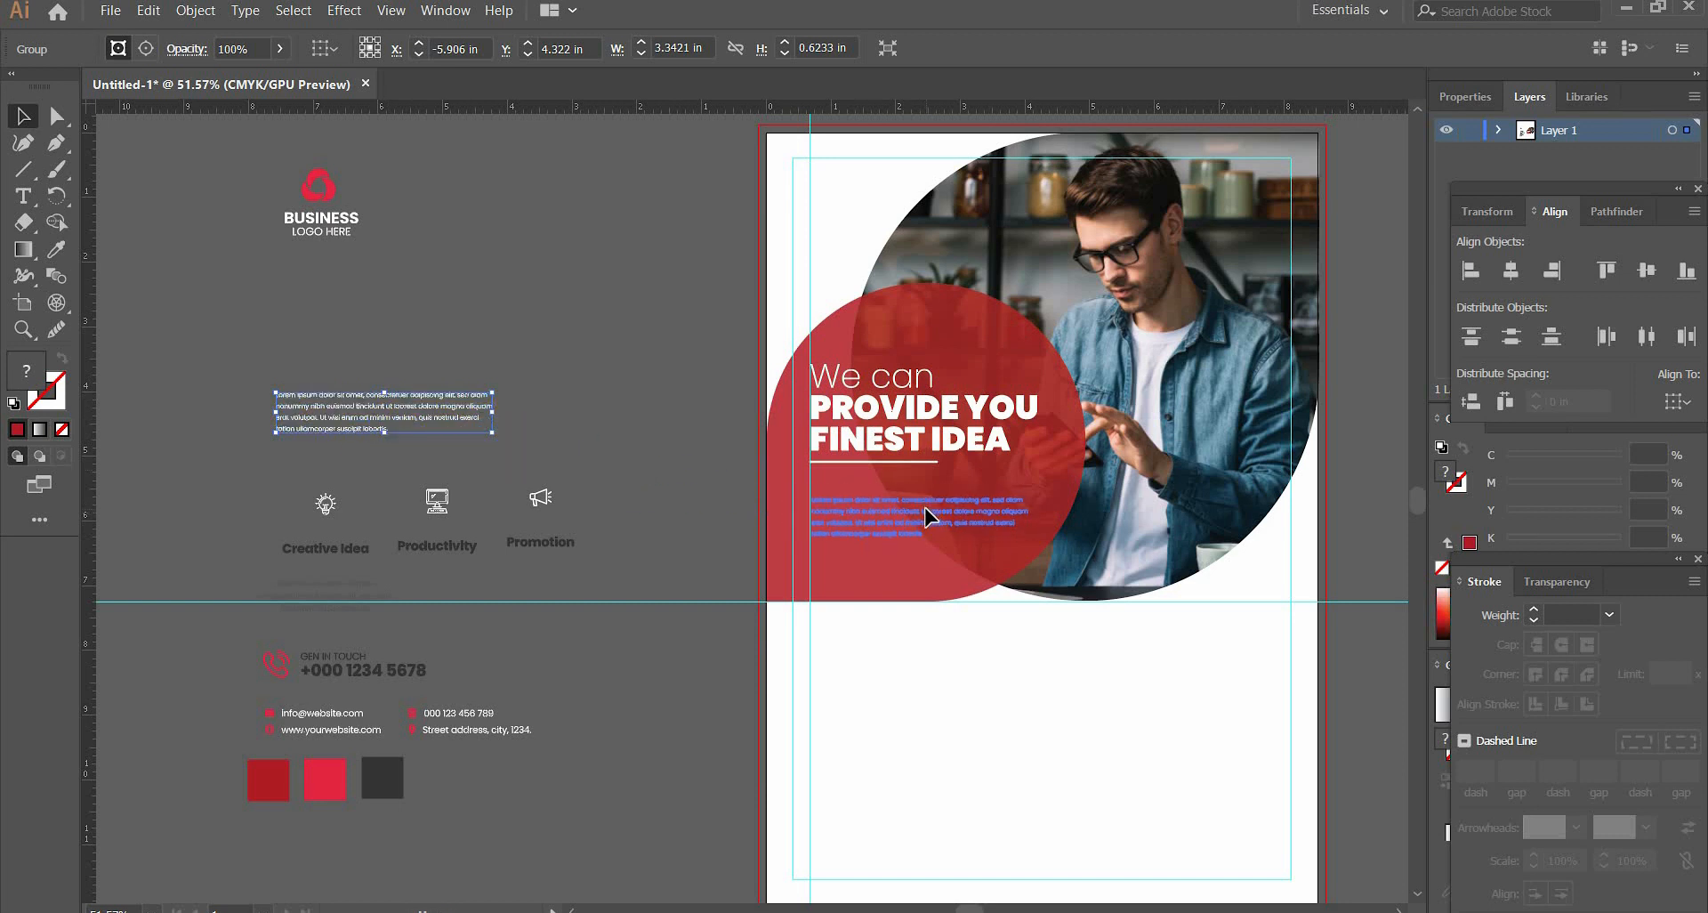
{"action": "right_click", "coordinate": [863, 505]}
{"action": "left_click", "coordinate": [586, 320]}
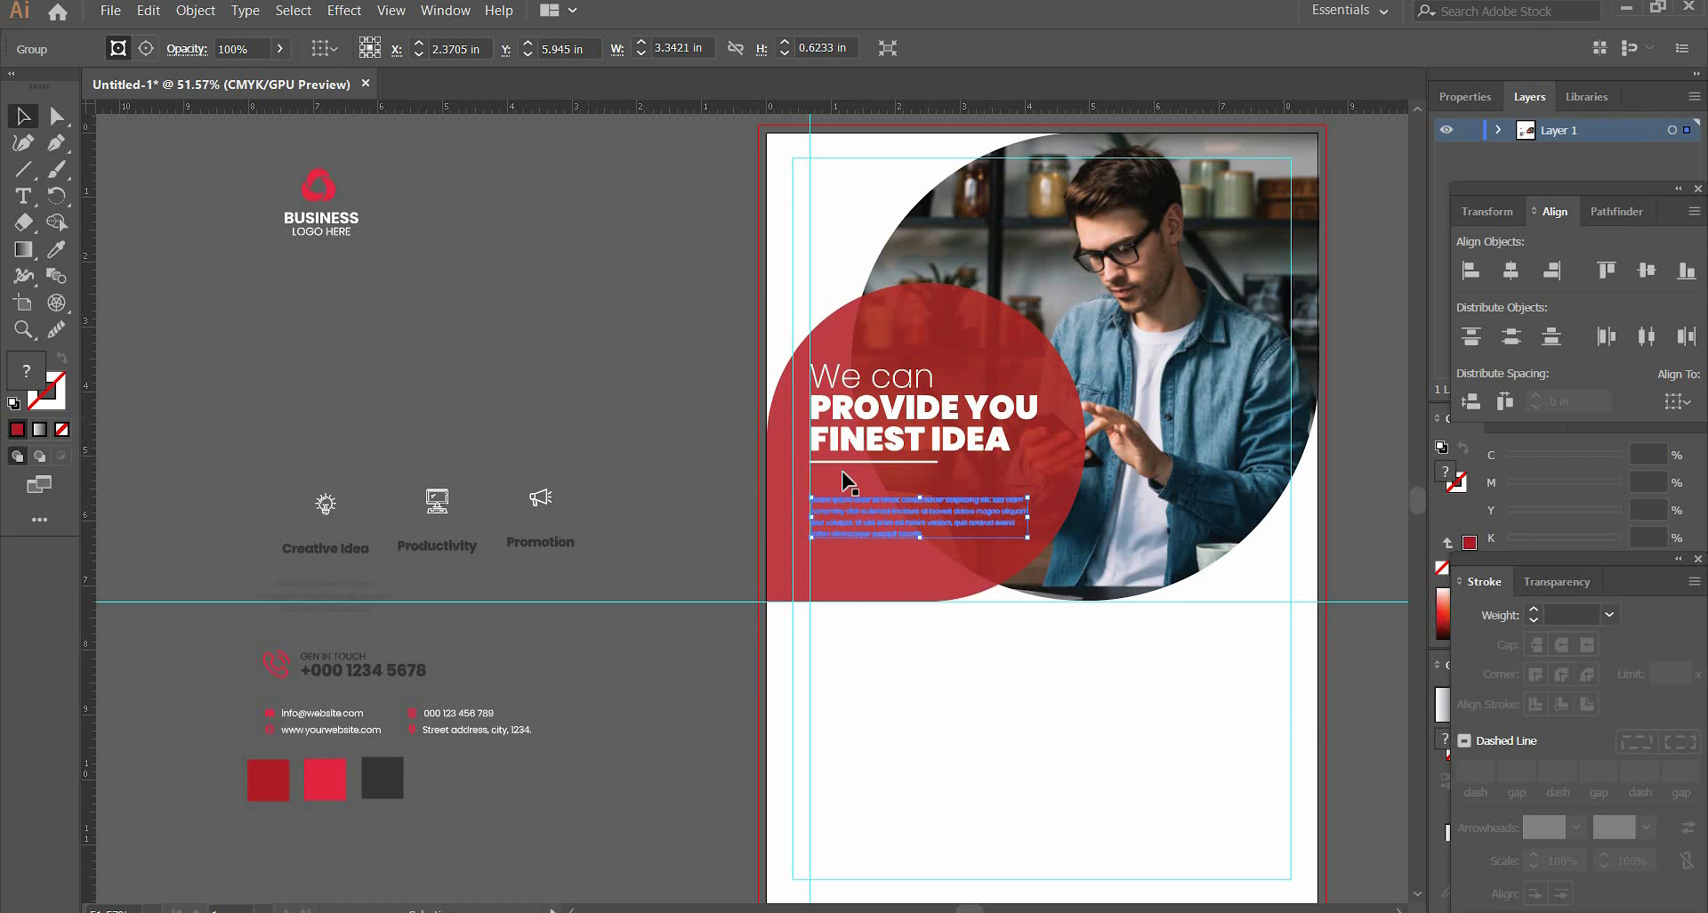
{"action": "left_click", "coordinate": [884, 534]}
- Move the headline and its underline down together, closer to the paragraph
{"action": "left_click", "coordinate": [900, 462]}
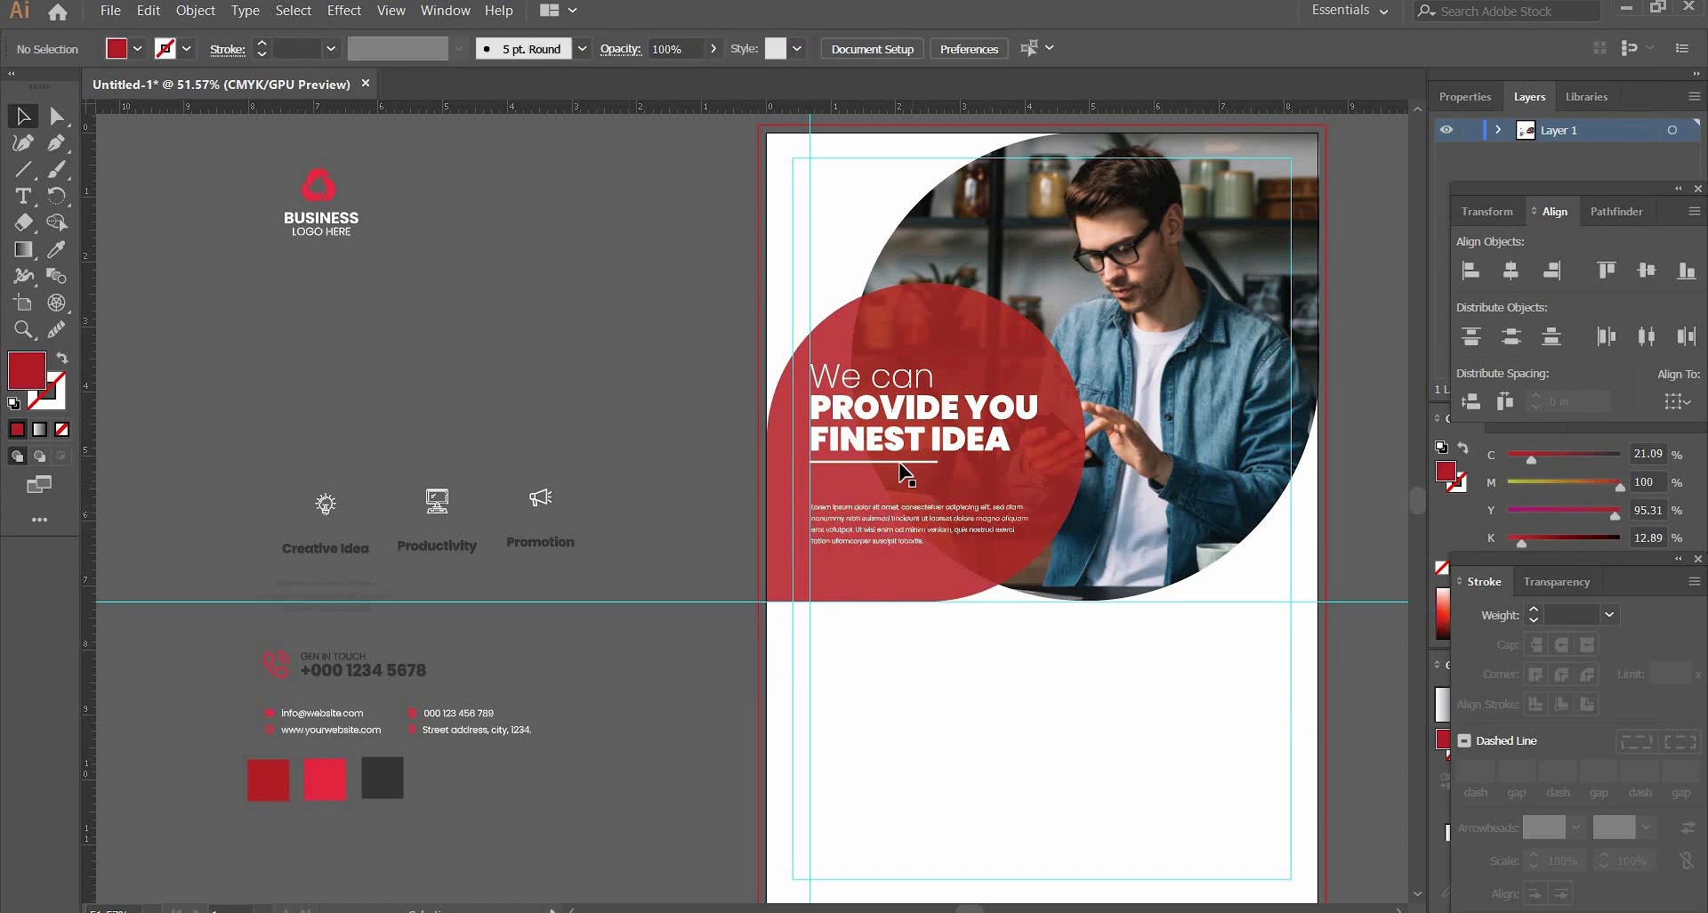
{"action": "left_click", "coordinate": [890, 440], "text": "shift"}
{"action": "key", "text": "Down"}
{"action": "key", "text": "Down"}
{"action": "key", "text": "Down"}
{"action": "key", "text": "Down"}
{"action": "key", "text": "Down"}
{"action": "key", "text": "Down"}
{"action": "key", "text": "Down"}
{"action": "key", "text": "Down"}
{"action": "key", "text": "Down"}
{"action": "key", "text": "Down"}
{"action": "key", "text": "Down"}
{"action": "key", "text": "Down"}
{"action": "key", "text": "Down"}
{"action": "key", "text": "Down"}
{"action": "key", "text": "Down"}
{"action": "key", "text": "Down"}
{"action": "key", "text": "Down"}
{"action": "key", "text": "Down"}
{"action": "key", "text": "Down"}
{"action": "key", "text": "Down"}
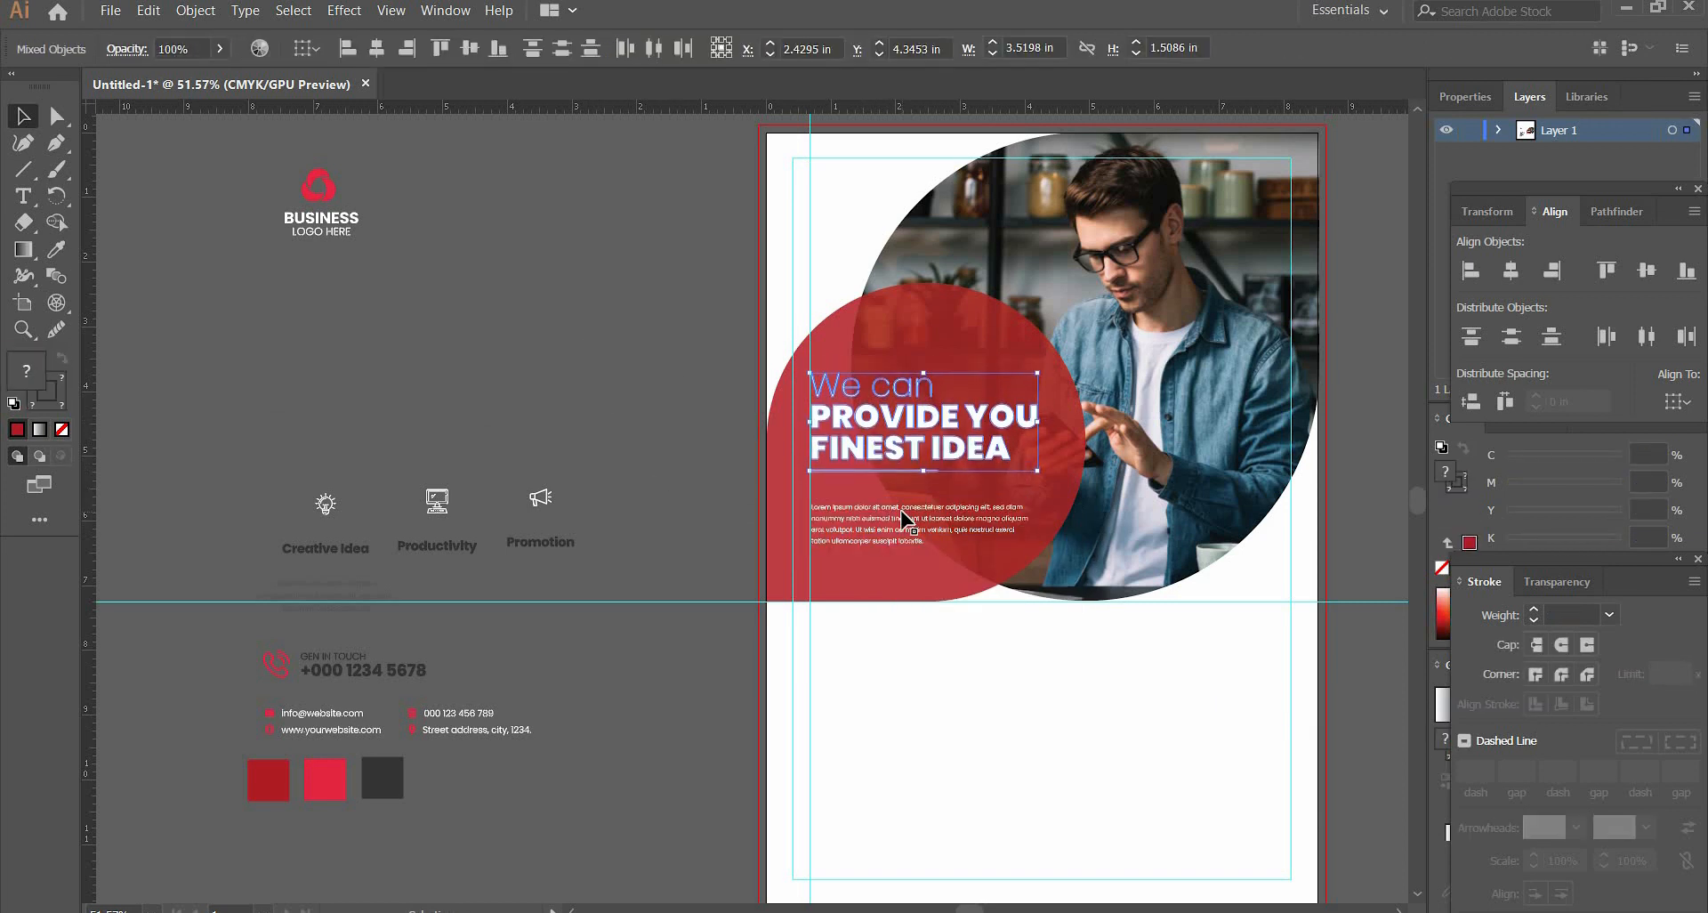
{"action": "key", "text": "Down"}
{"action": "key", "text": "Down"}
{"action": "key", "text": "Down"}
{"action": "key", "text": "Down"}
{"action": "left_click", "coordinate": [536, 299]}
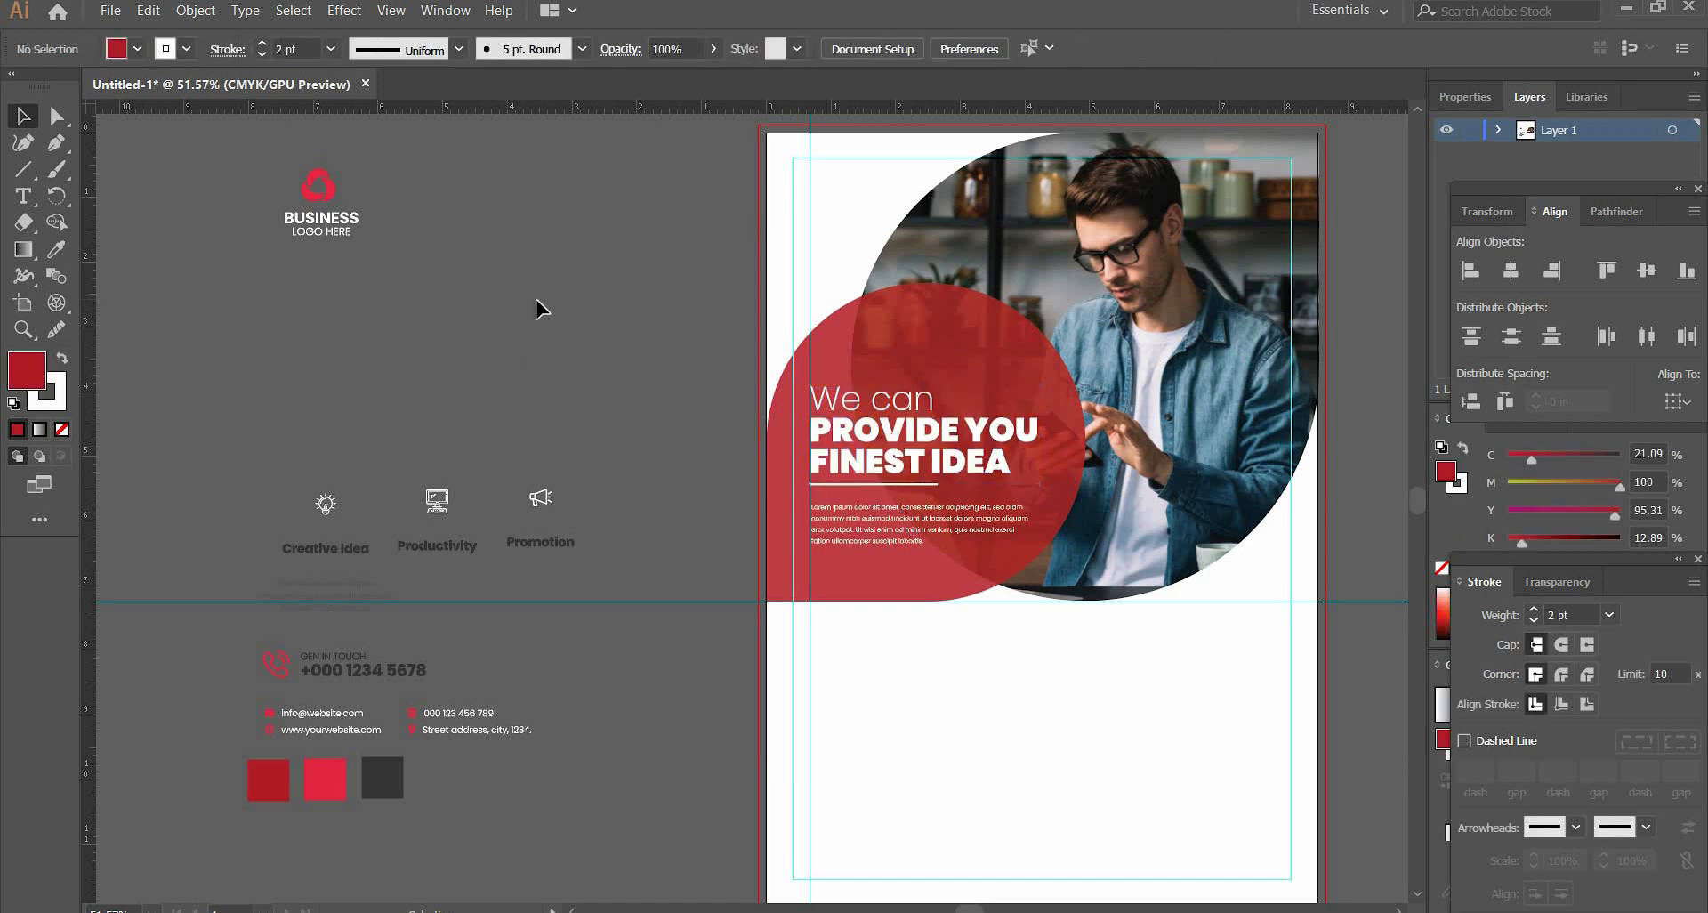
- Draw a square about 2.06 in wide above the headline from the vertical guide and fill it with the dark grey swatch colour
{"action": "left_click_drag", "start_coordinate": [1103, 391], "coordinate": [1096, 385]}
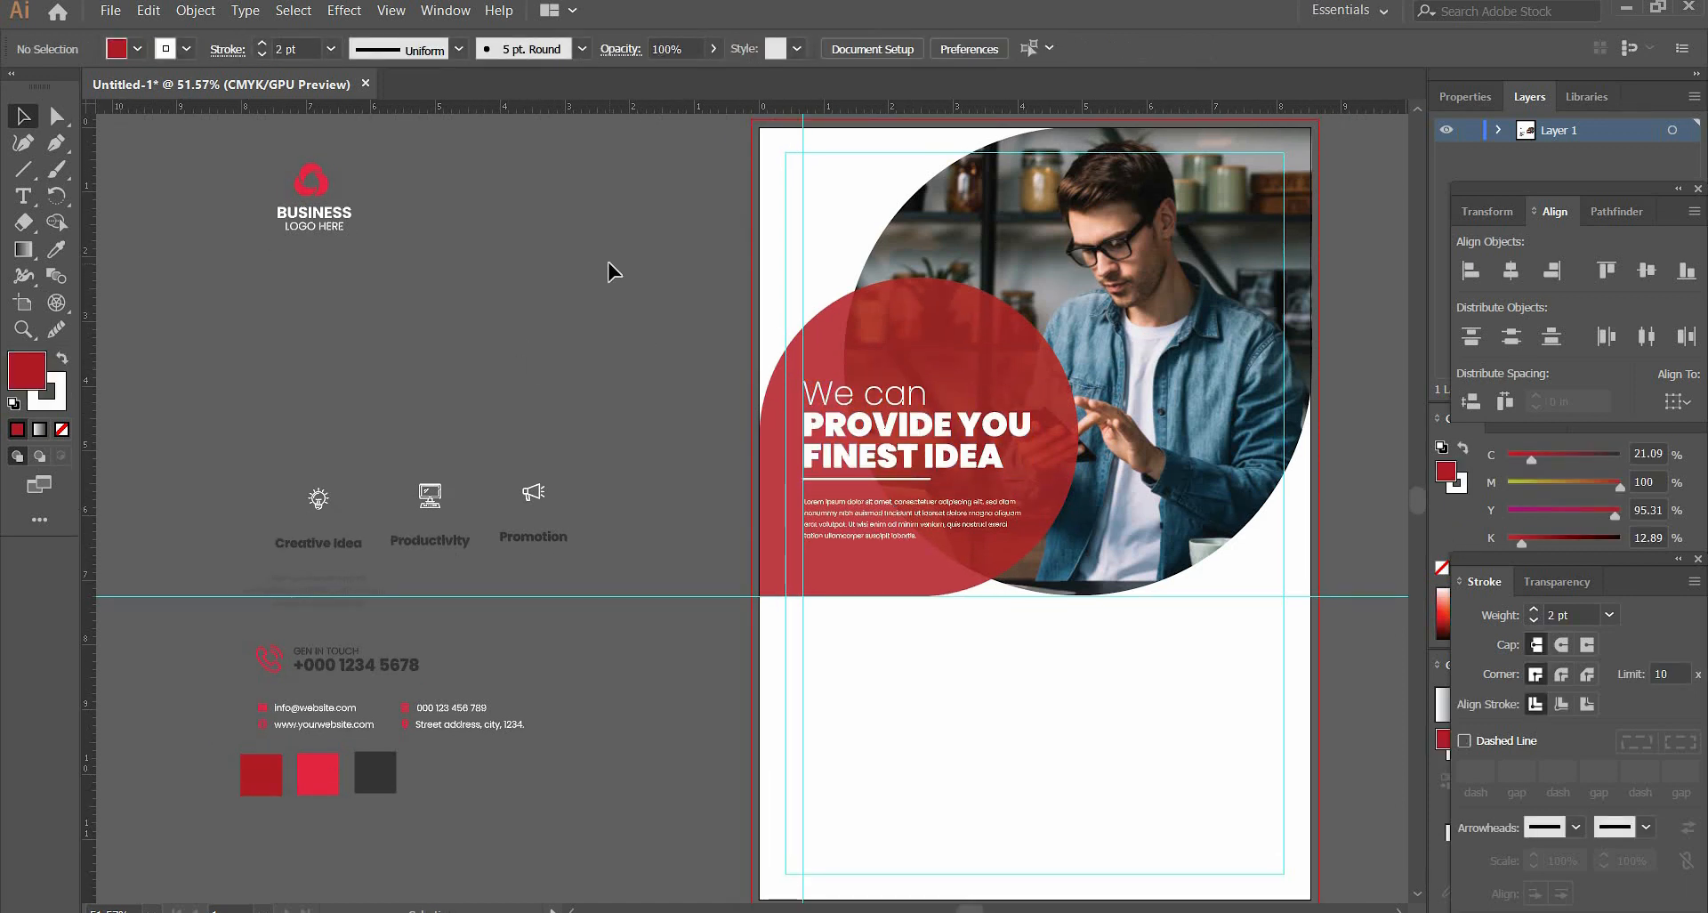
{"action": "left_click", "coordinate": [24, 169]}
{"action": "left_click", "coordinate": [98, 168]}
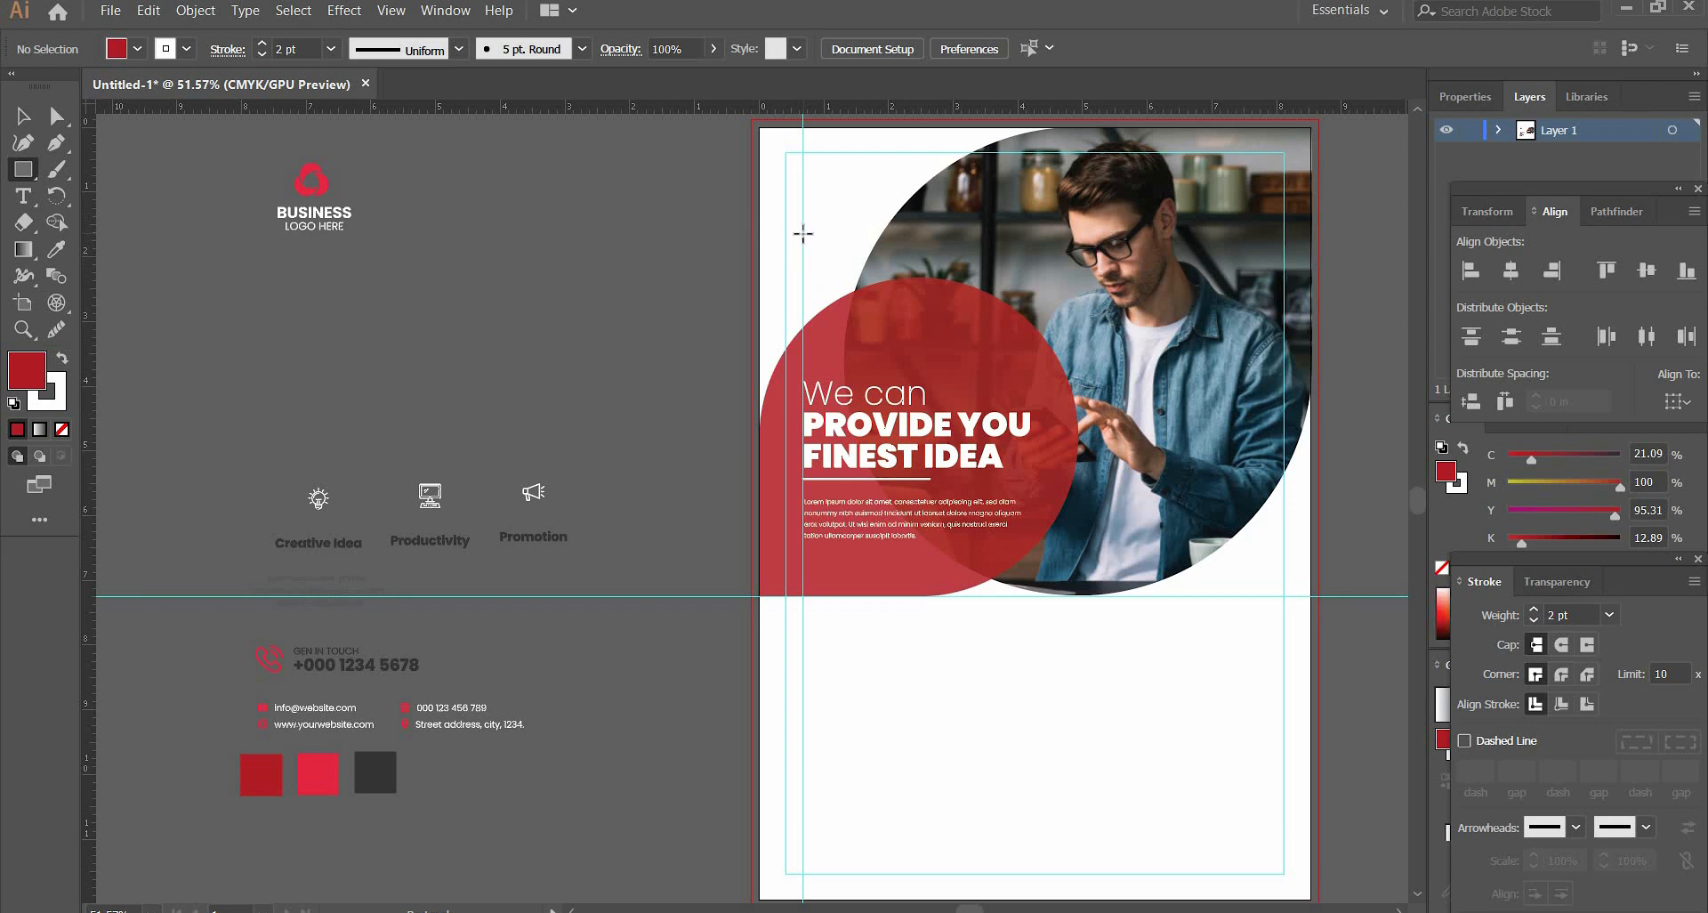
{"action": "left_click_drag", "start_coordinate": [802, 233], "coordinate": [936, 365]}
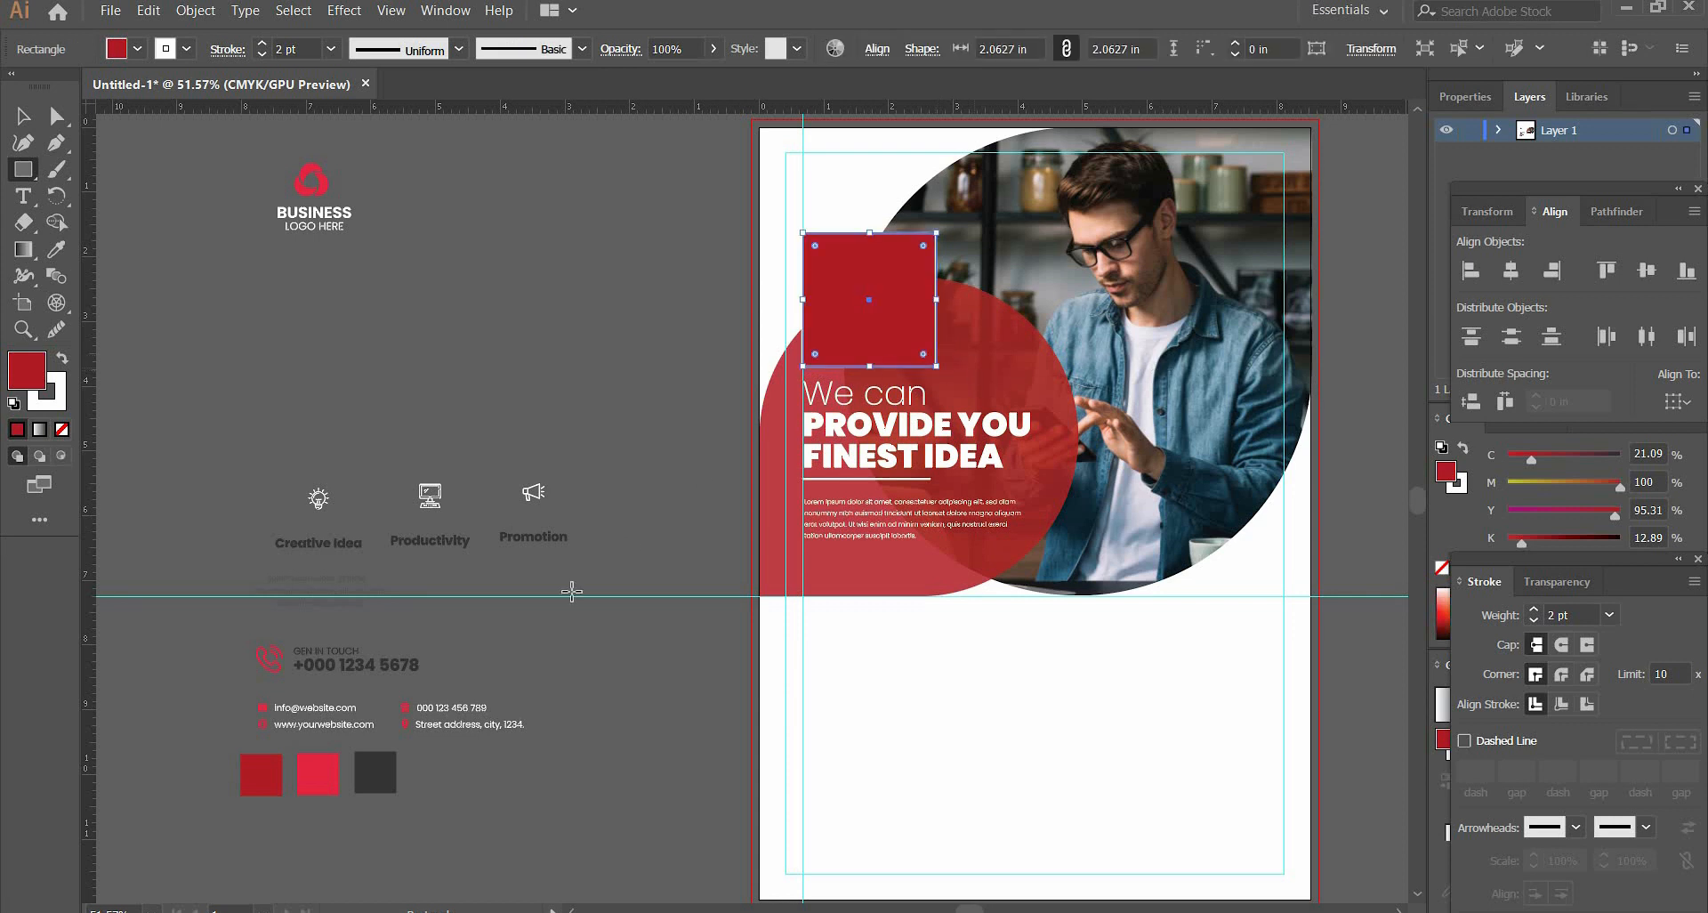
{"action": "key", "text": "i"}
{"action": "left_click", "coordinate": [388, 770]}
{"action": "left_click", "coordinate": [491, 251]}
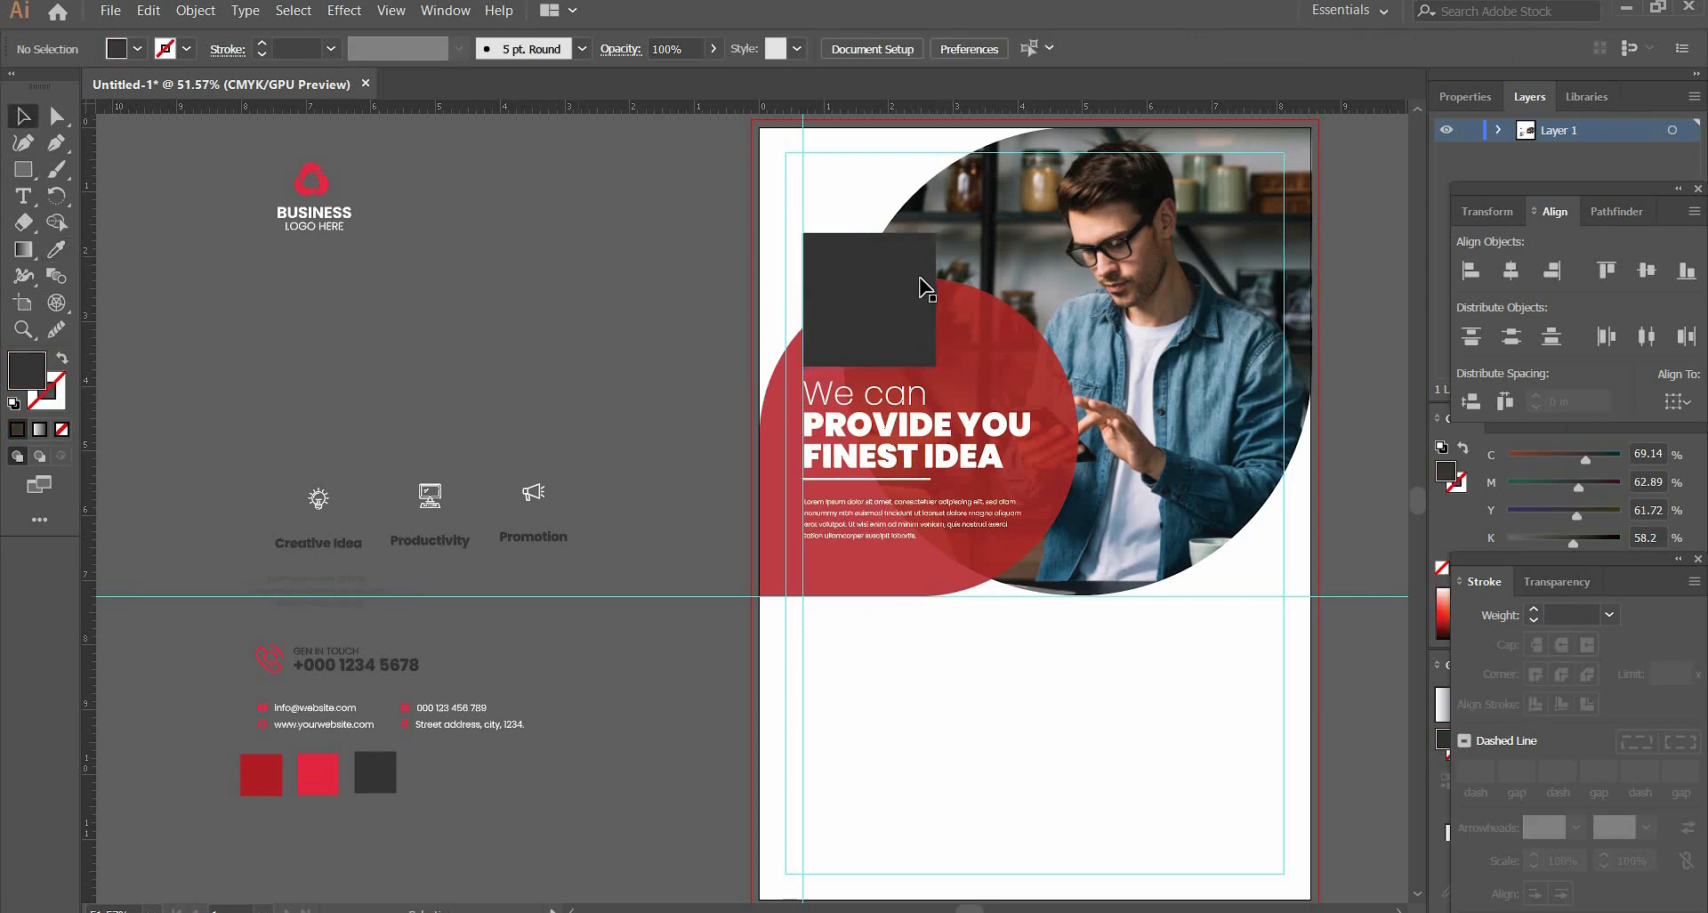
- Round every corner of the dark grey square except the upper-left one to the maximum radius of about 1.03 in
{"action": "left_click", "coordinate": [869, 292]}
{"action": "left_click", "coordinate": [56, 120]}
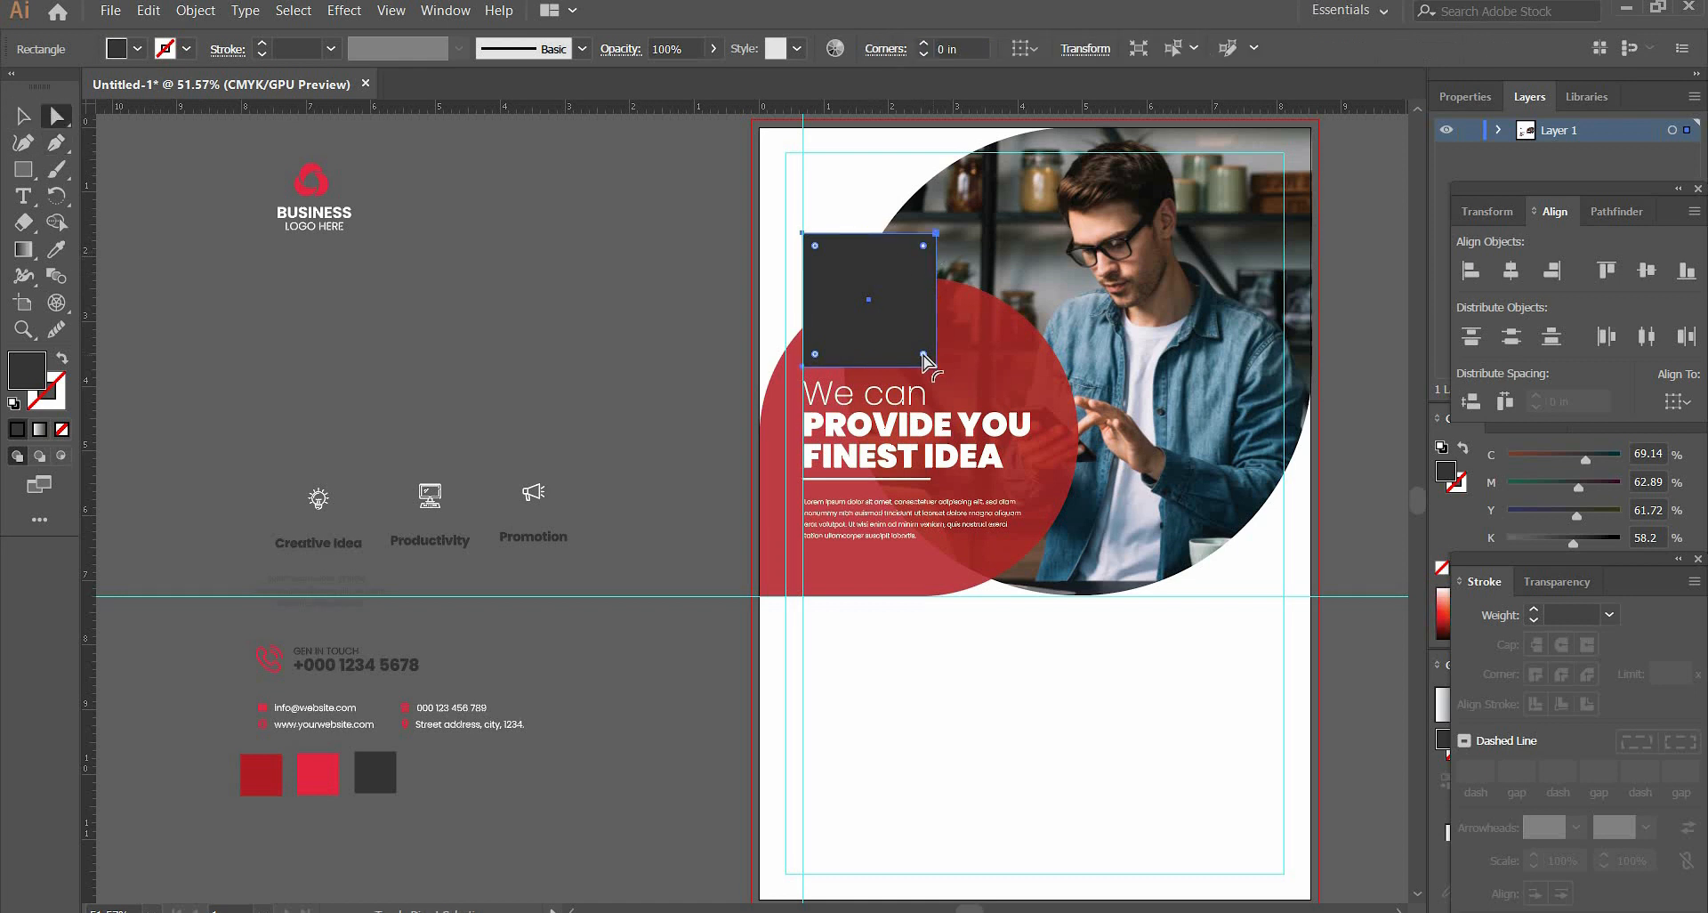
{"action": "left_click_drag", "start_coordinate": [892, 334], "coordinate": [866, 297]}
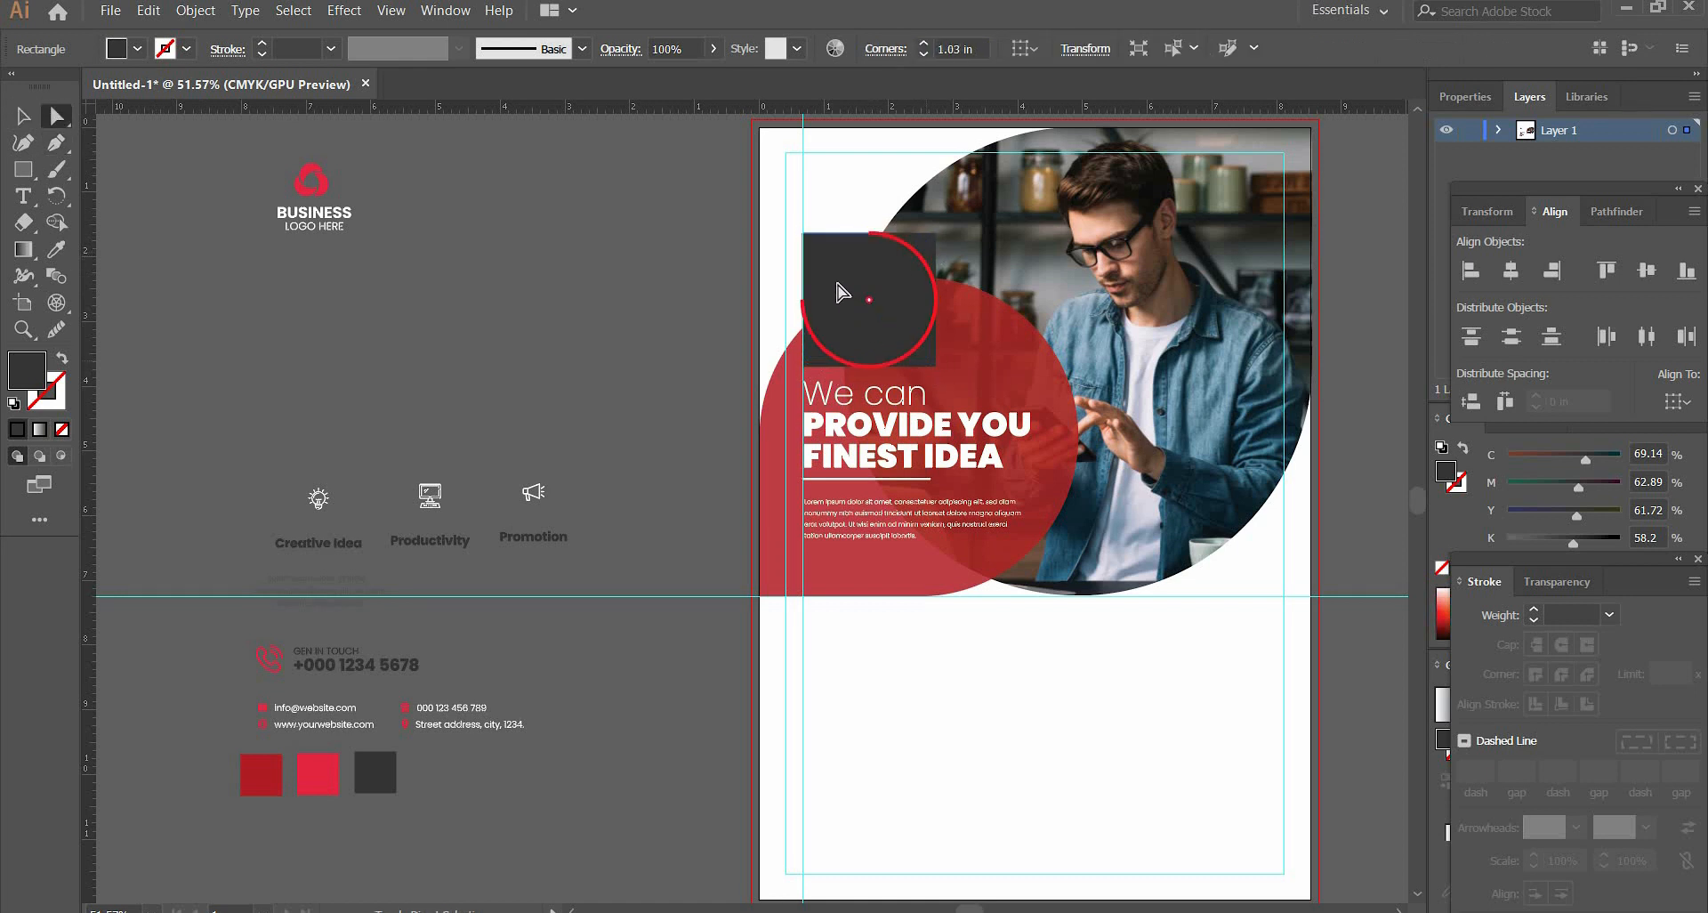
{"action": "left_click", "coordinate": [608, 266]}
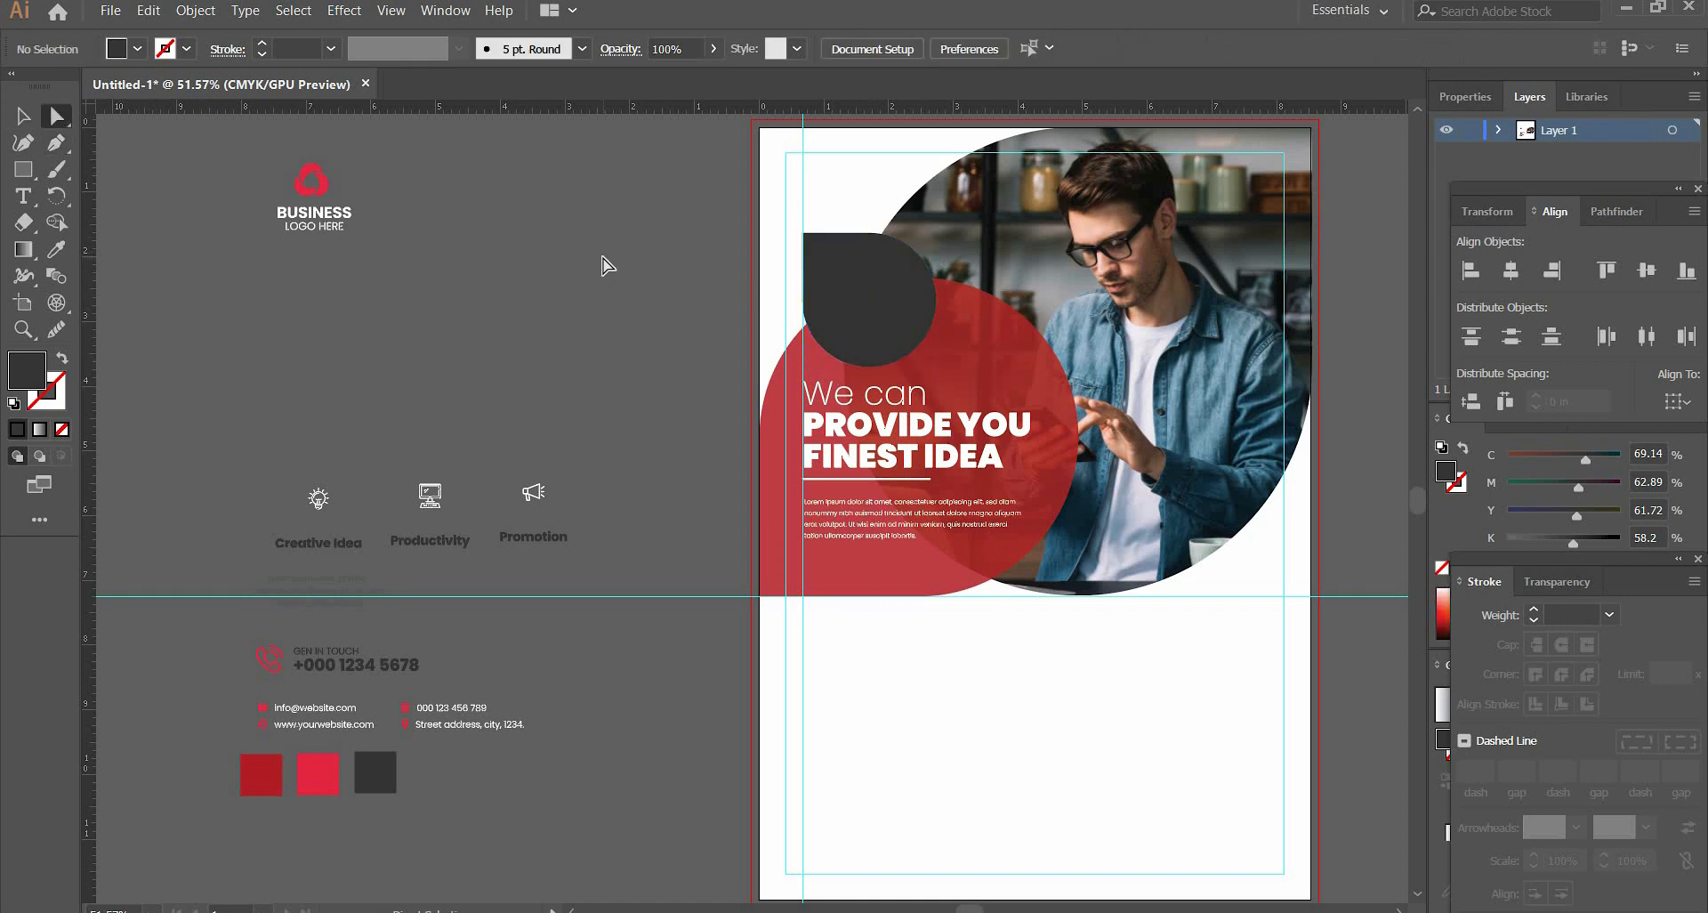
- Give the dark grey shape a white (ffffff) stroke with a weight of 6 pt
{"action": "left_click", "coordinate": [851, 319]}
{"action": "double_click", "coordinate": [57, 398]}
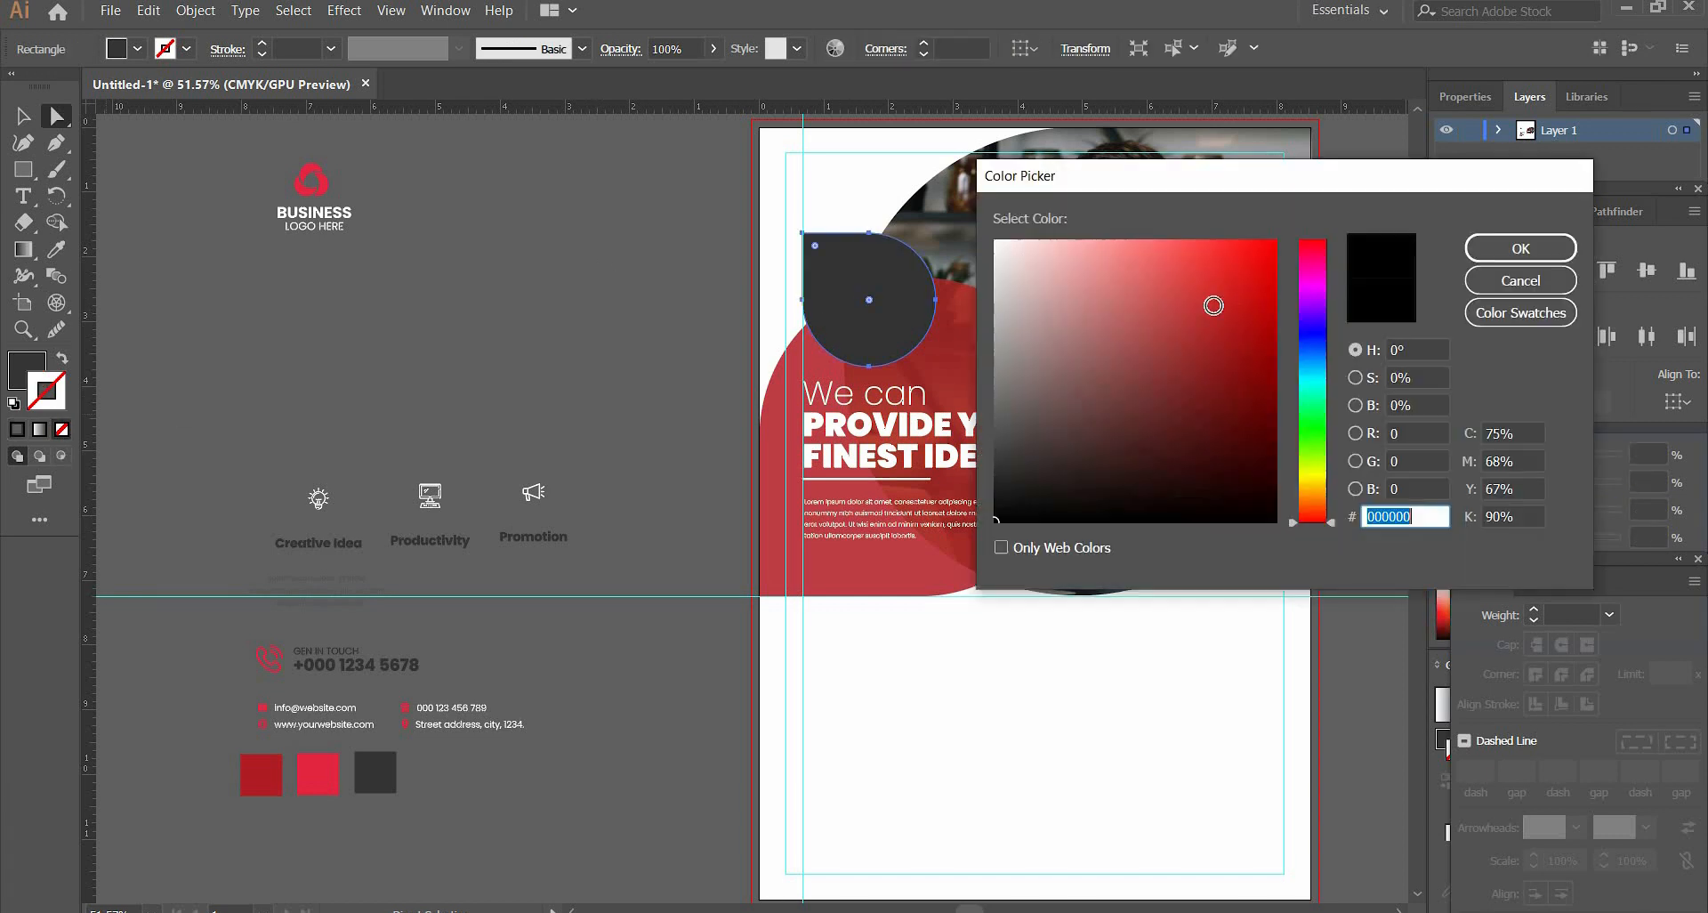
{"action": "type", "text": "ffffff"}
{"action": "left_click", "coordinate": [1518, 279]}
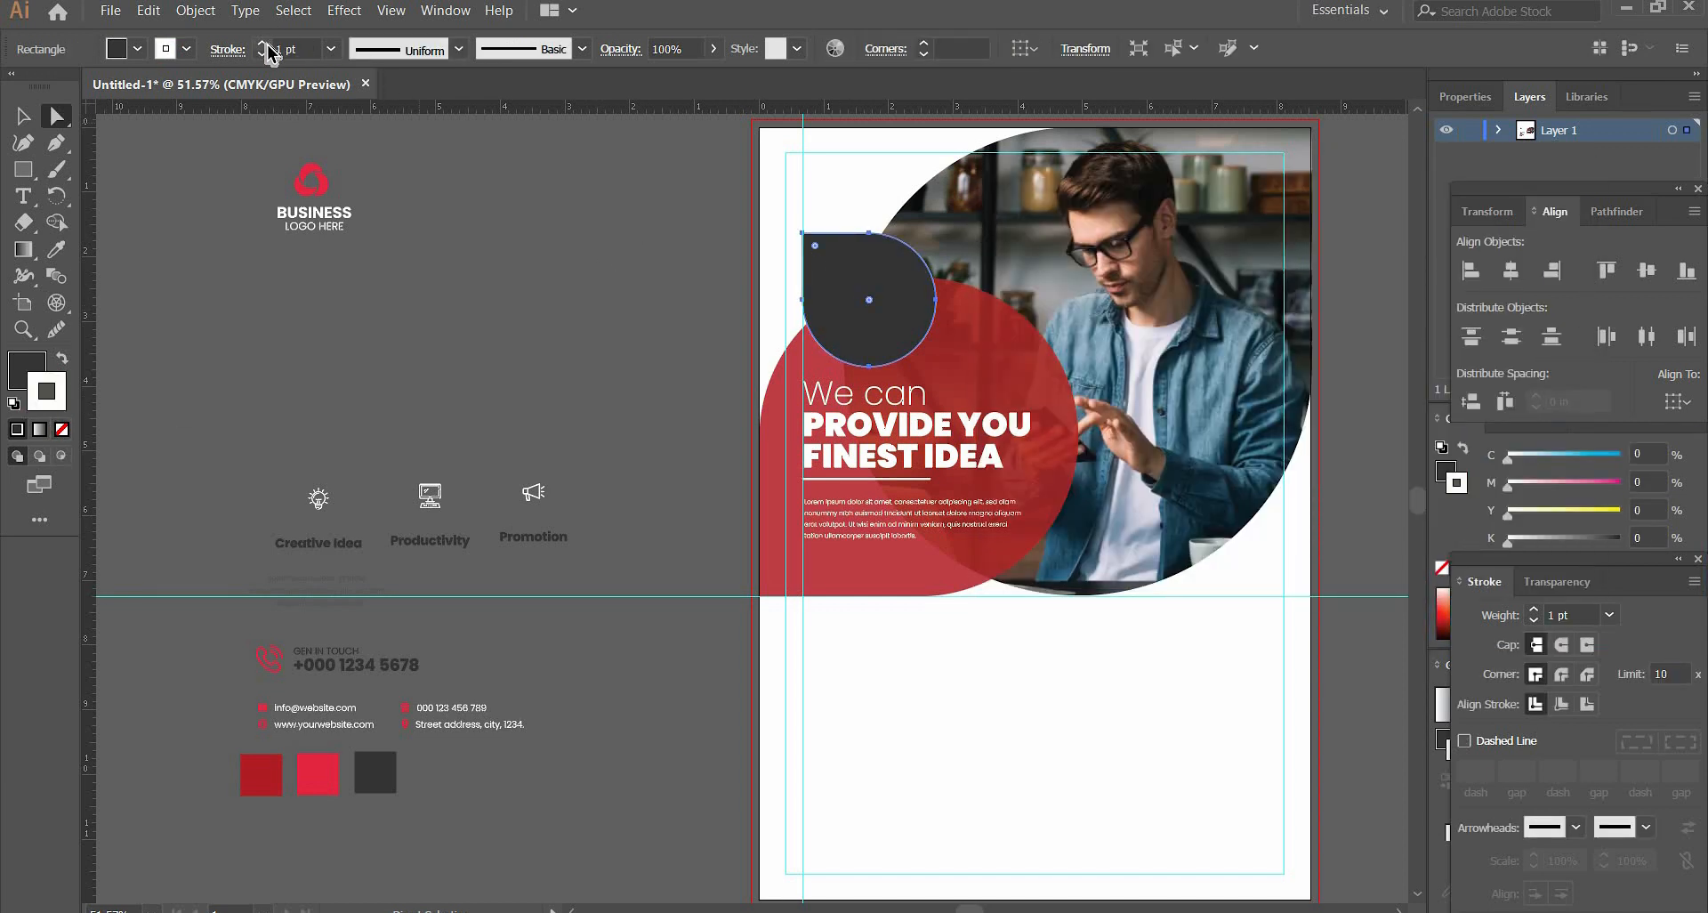
{"action": "left_click", "coordinate": [262, 43]}
{"action": "left_click", "coordinate": [262, 44]}
{"action": "left_click", "coordinate": [263, 44]}
{"action": "left_click", "coordinate": [263, 44]}
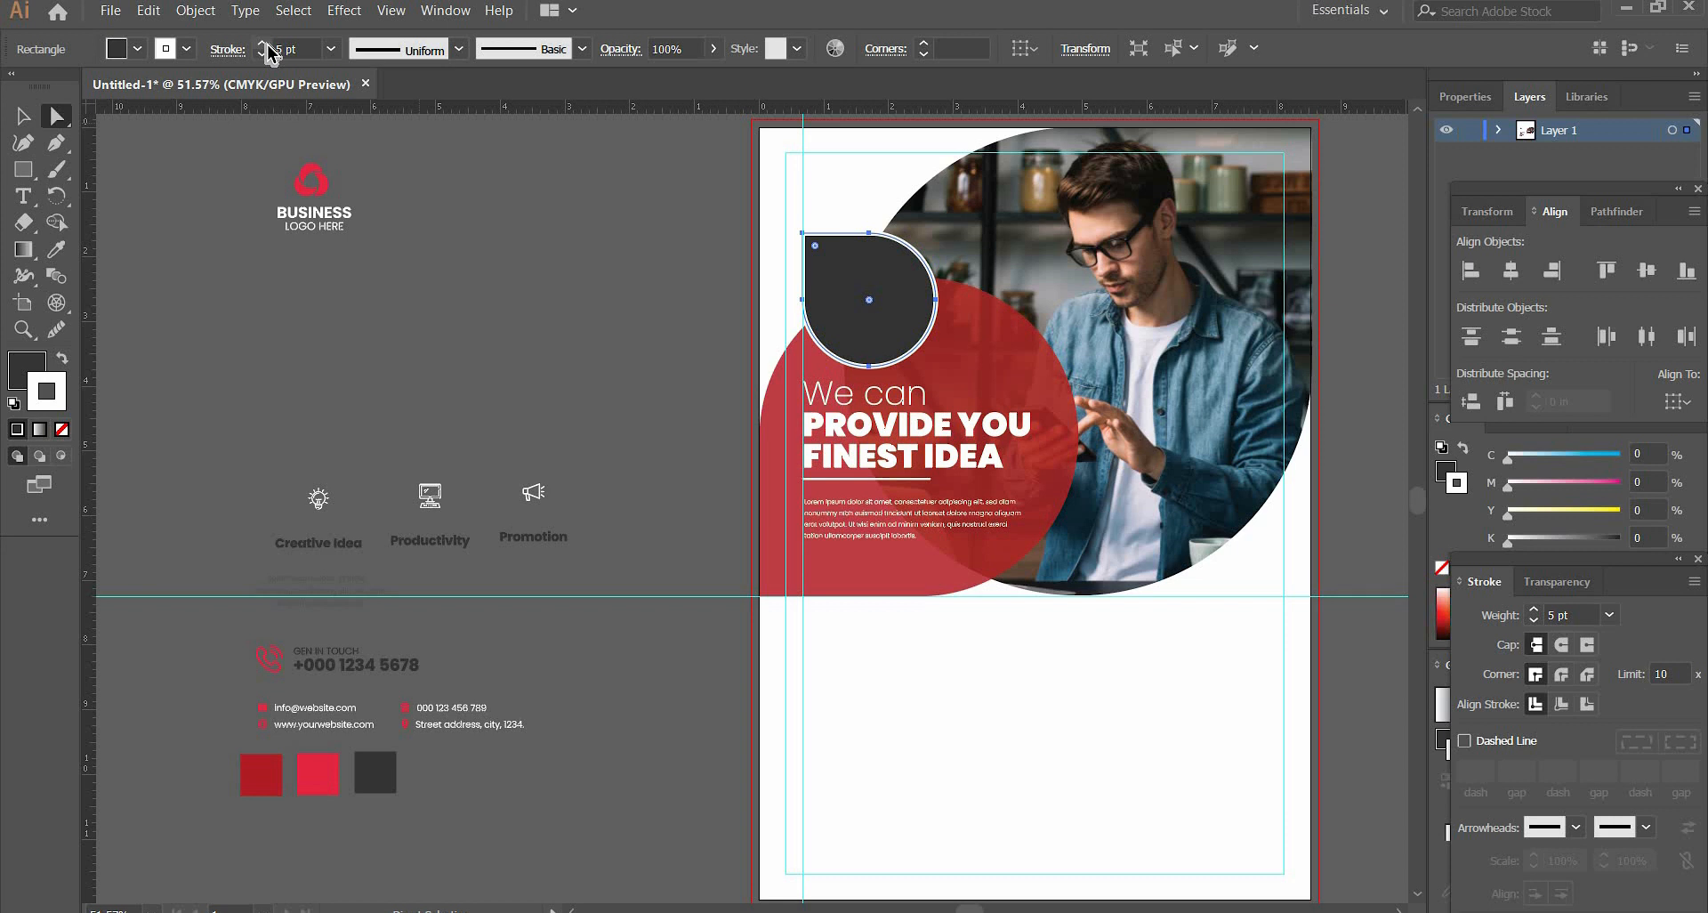
{"action": "left_click", "coordinate": [262, 44]}
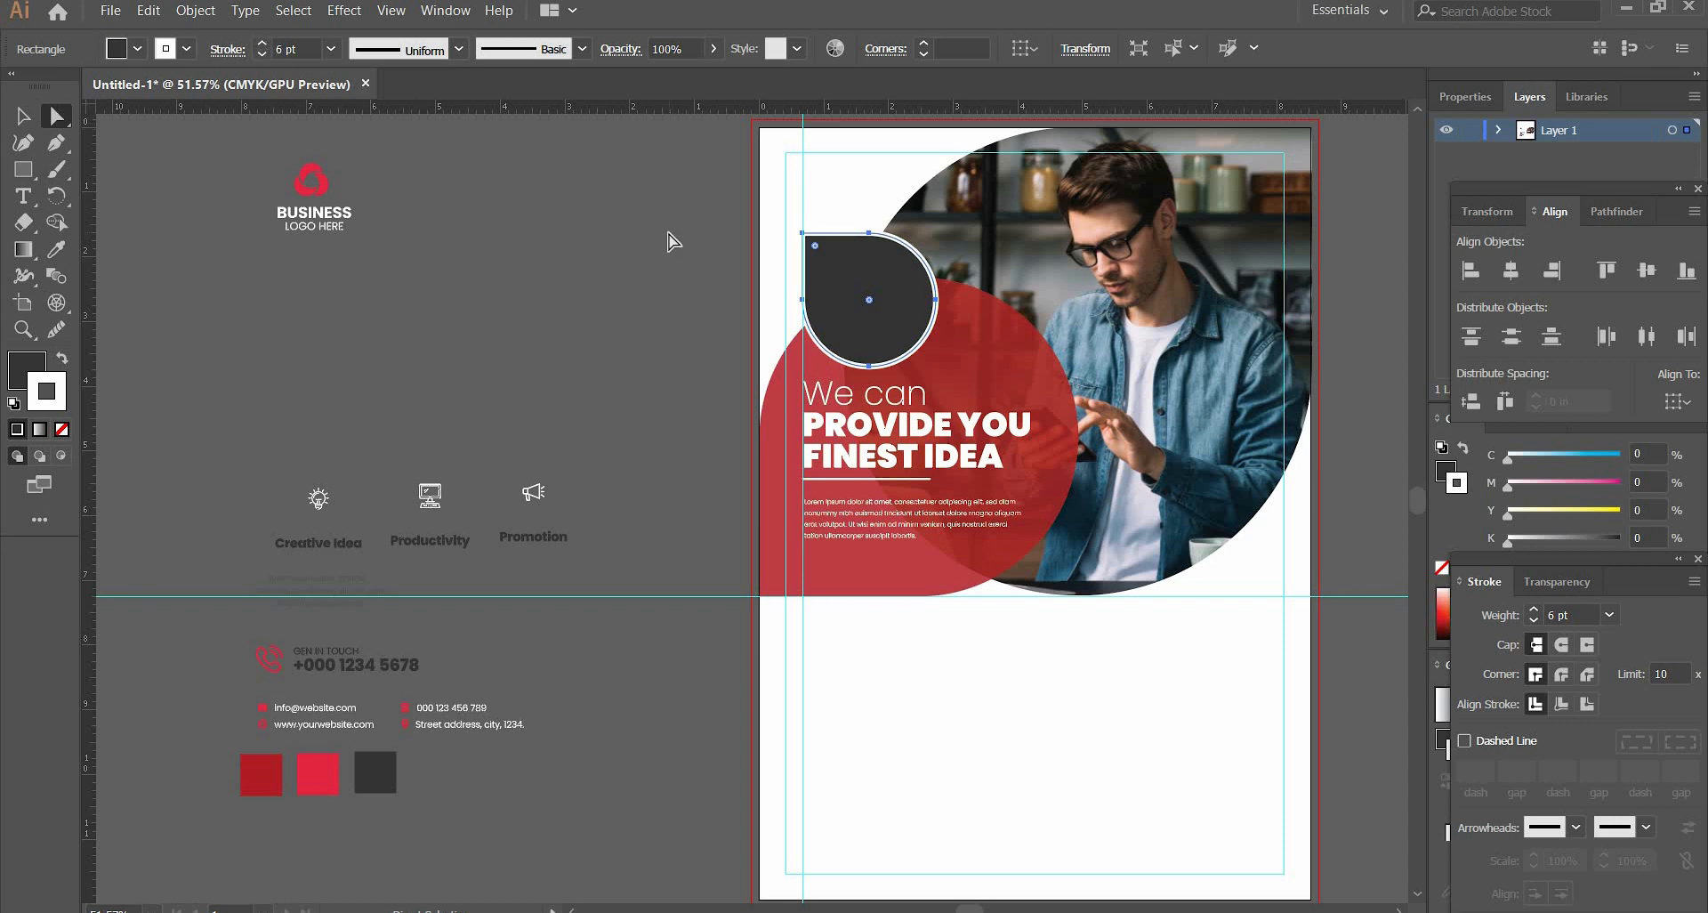
- Try thinner stroke weights such as 5 pt on the dark grey shape, and return it to 6 pt
{"action": "left_click", "coordinate": [263, 55]}
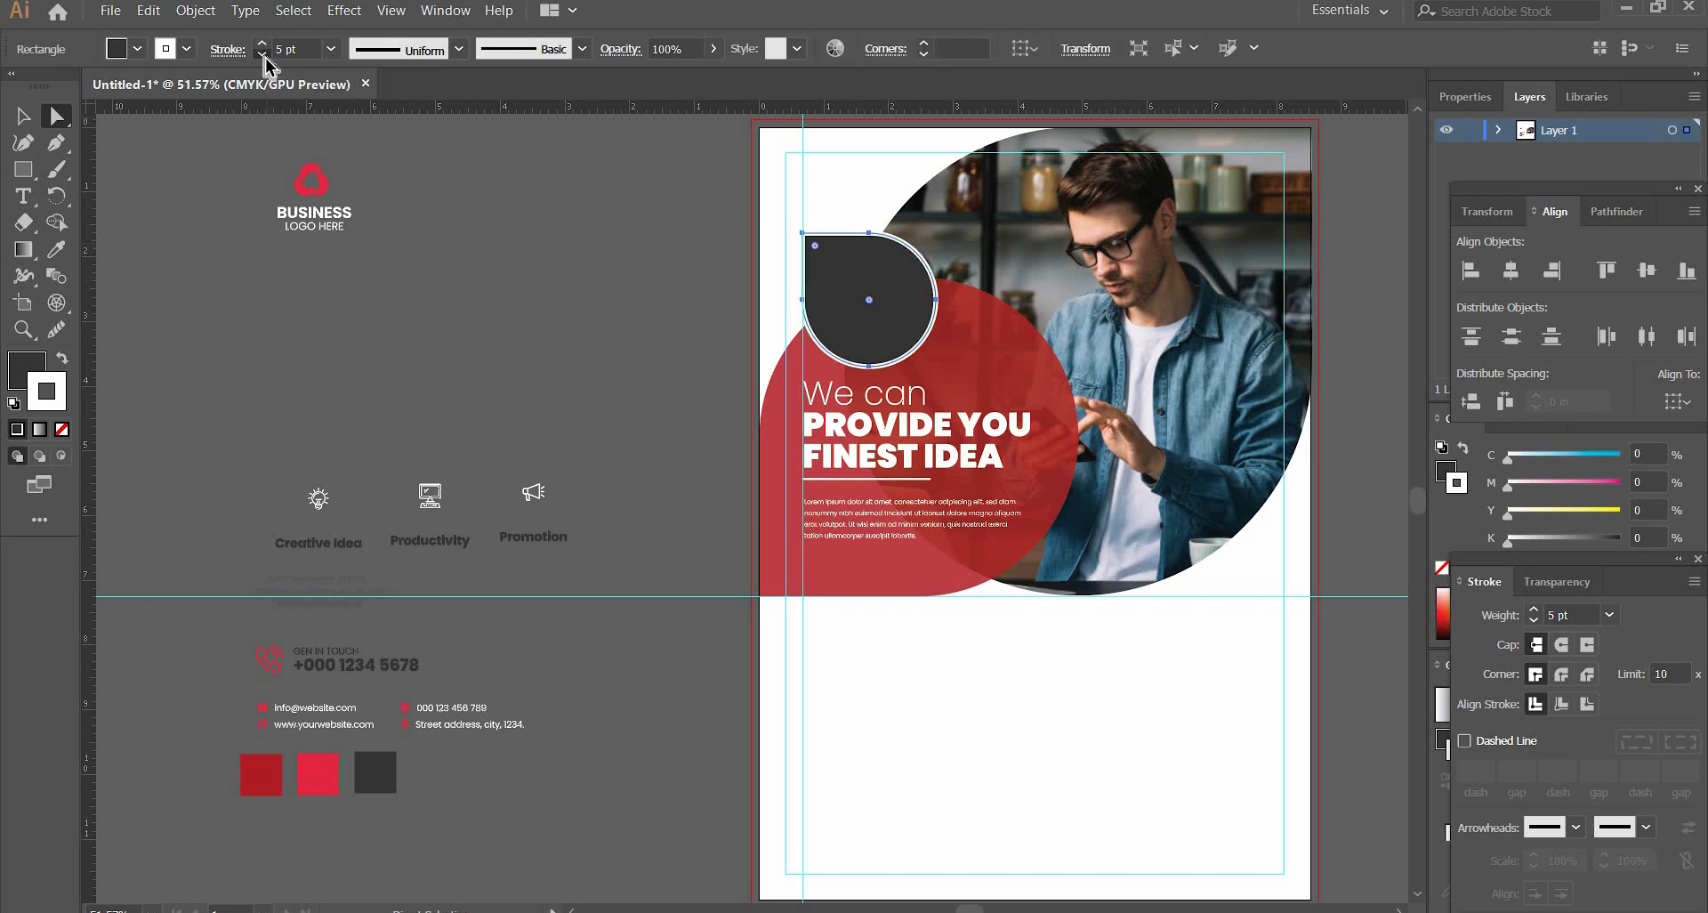
{"action": "left_click", "coordinate": [262, 54]}
{"action": "left_click", "coordinate": [262, 44]}
{"action": "left_click", "coordinate": [262, 44]}
{"action": "left_click", "coordinate": [595, 222]}
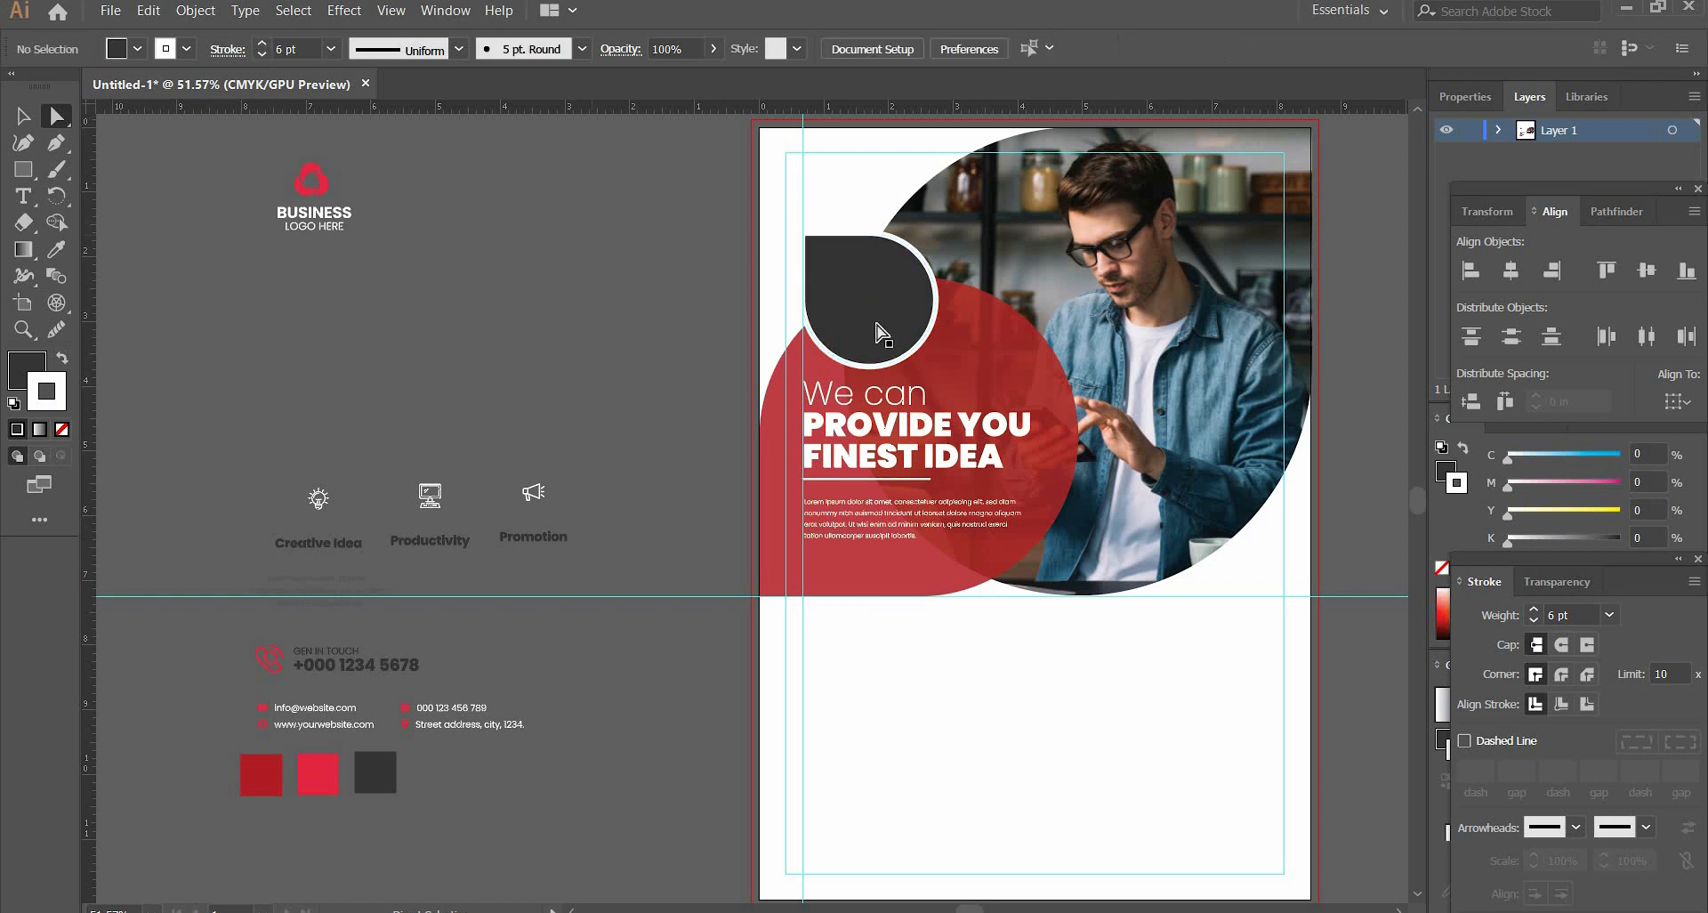
- Move the business logo onto the centre of the dark grey shape and arrange it in front
{"action": "left_click_drag", "start_coordinate": [254, 158], "coordinate": [873, 305]}
{"action": "left_click", "coordinate": [363, 227]}
{"action": "left_click", "coordinate": [26, 118]}
{"action": "right_click", "coordinate": [874, 306]}
{"action": "mouse_move", "coordinate": [961, 471]}
{"action": "left_click", "coordinate": [645, 285]}
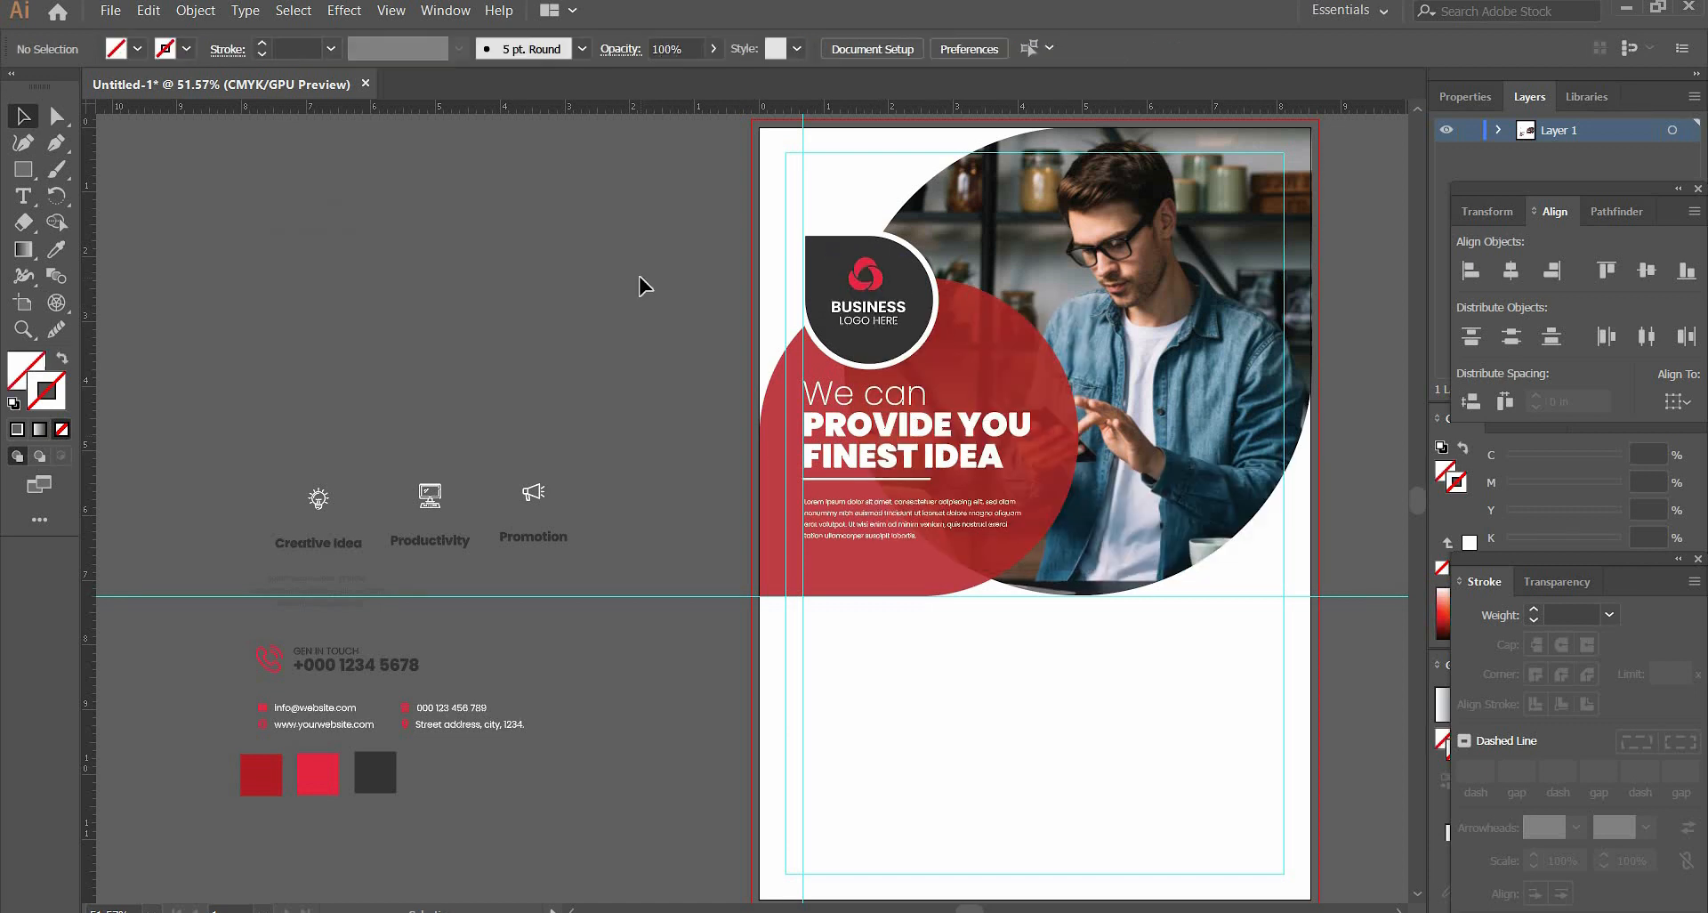
- Nudge the white paragraph on the red shape slightly down, away from the headline's underline
{"action": "left_click_drag", "start_coordinate": [1154, 730], "coordinate": [1151, 723]}
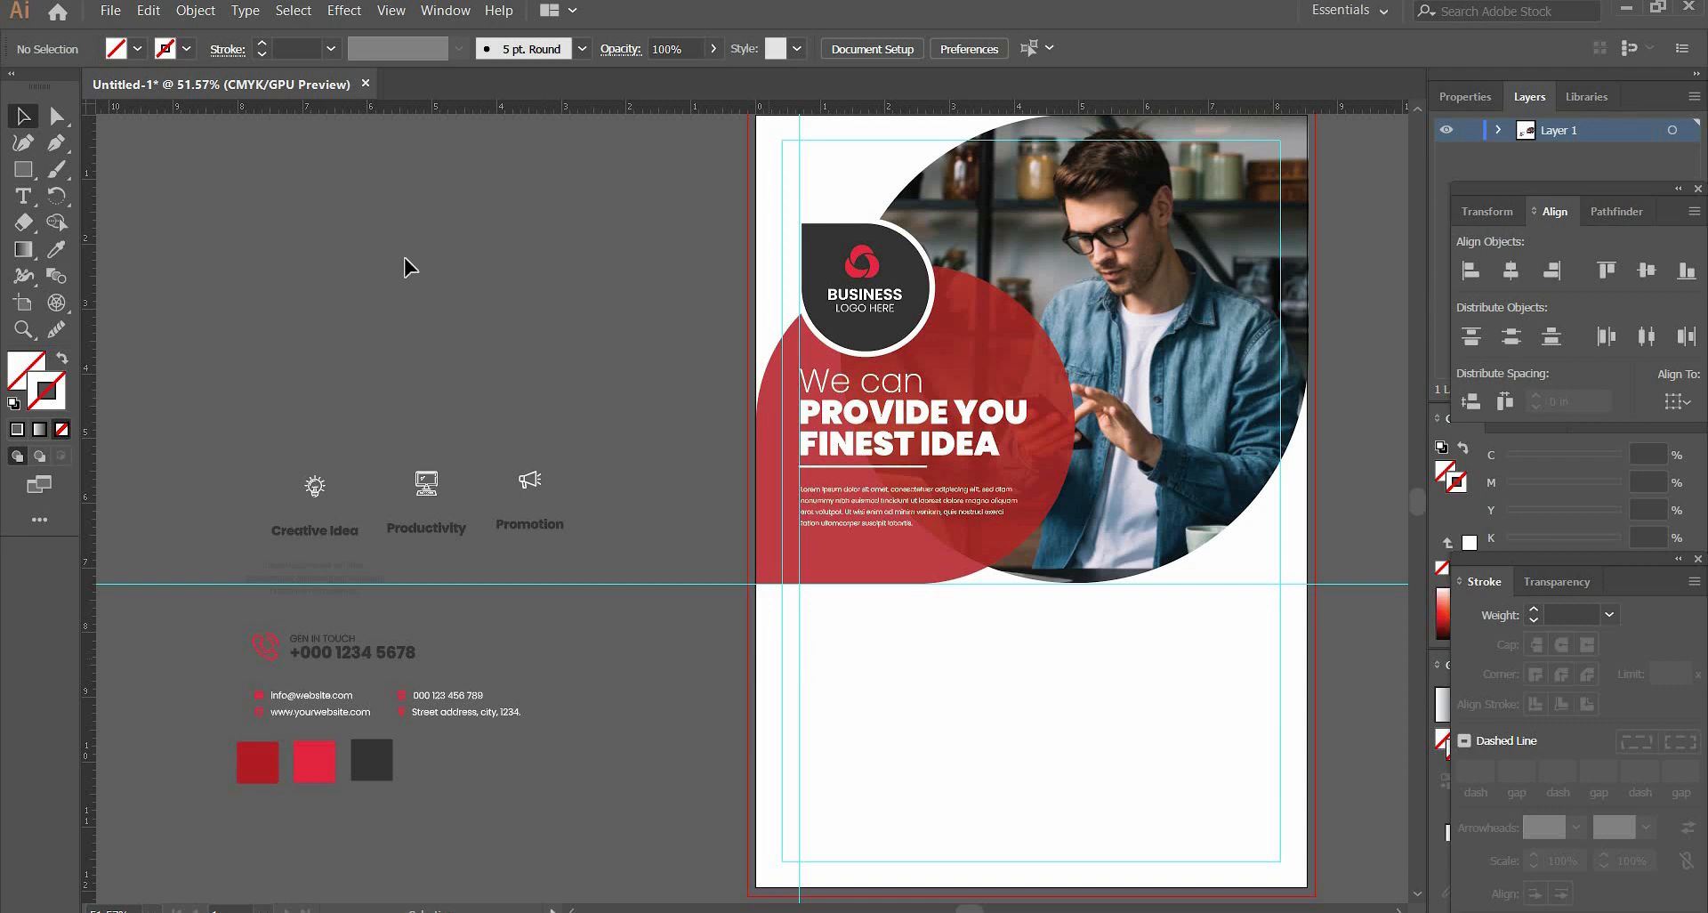
{"action": "key", "text": "p"}
{"action": "left_click_drag", "start_coordinate": [1141, 456], "coordinate": [1132, 501]}
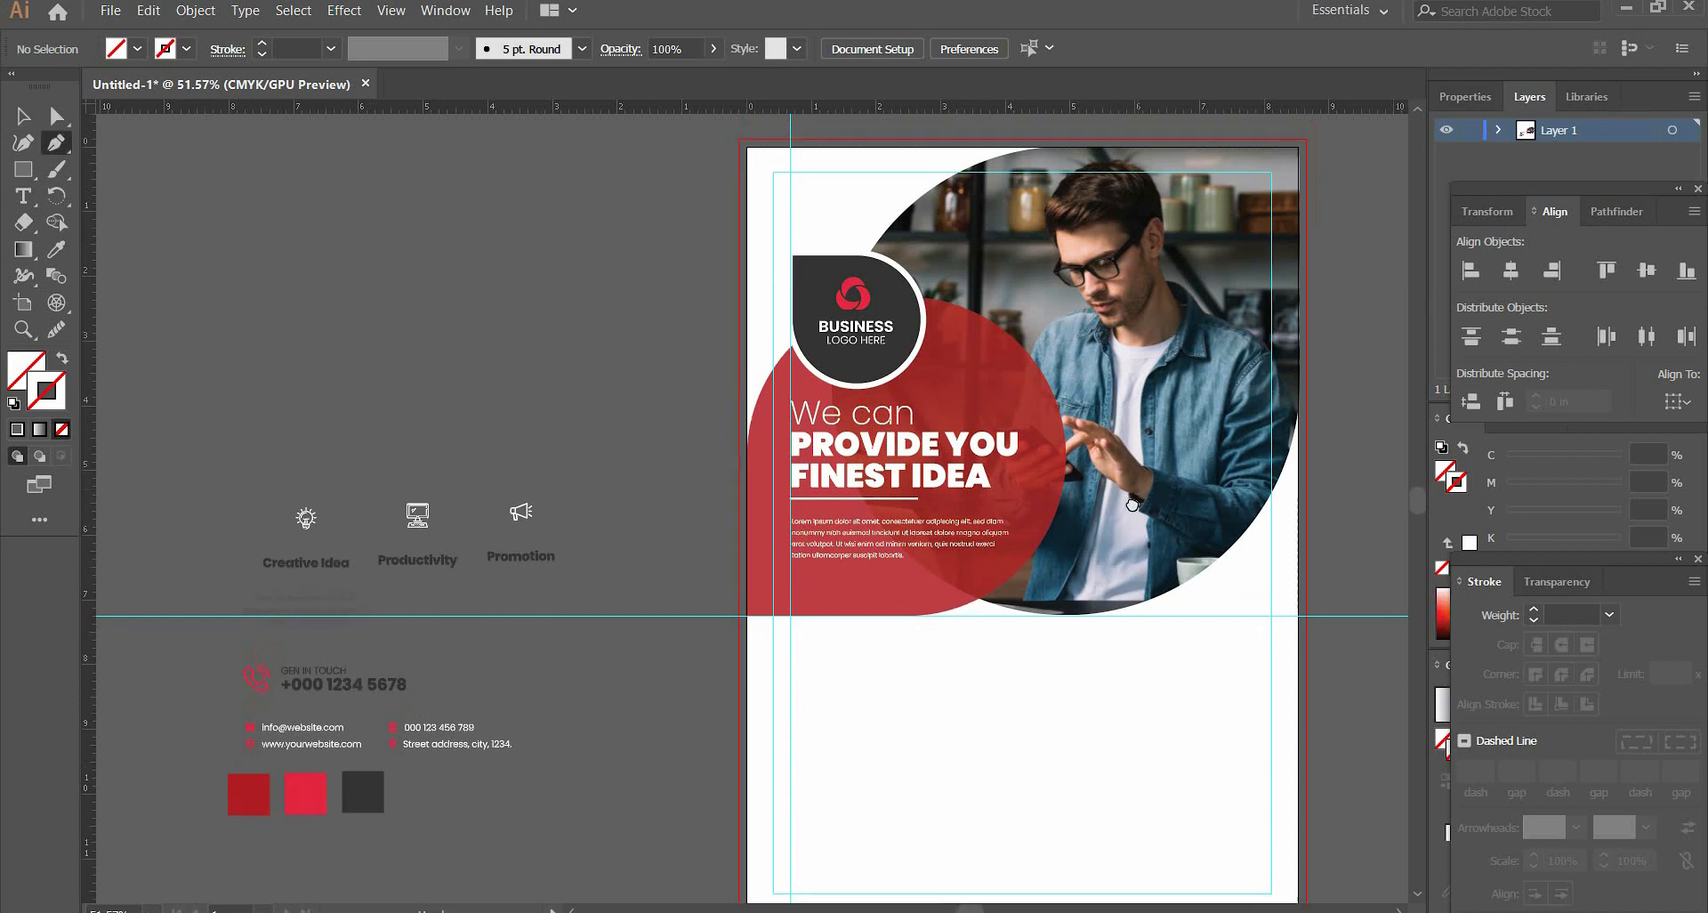
{"action": "left_click", "coordinate": [25, 118]}
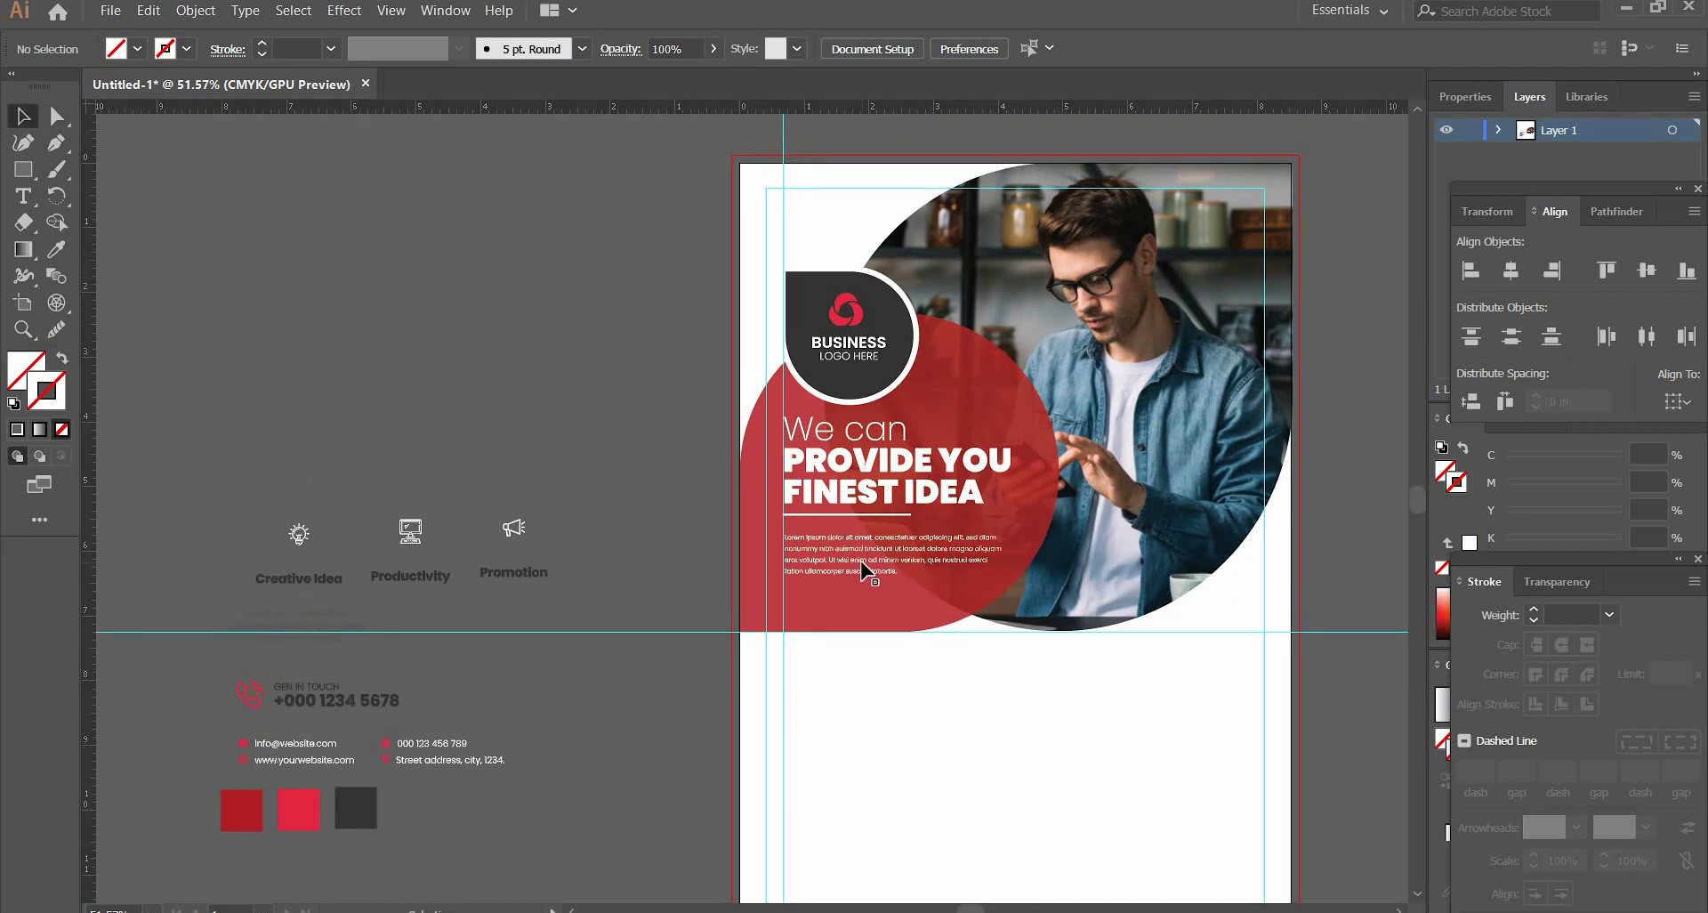
{"action": "left_click", "coordinate": [861, 561]}
{"action": "key", "text": "Down"}
{"action": "key", "text": "Down"}
{"action": "key", "text": "Down"}
{"action": "key", "text": "Down"}
{"action": "key", "text": "Down"}
{"action": "key", "text": "Down"}
{"action": "key", "text": "Down"}
{"action": "key", "text": "Down"}
{"action": "key", "text": "Down"}
{"action": "key", "text": "Down"}
{"action": "key", "text": "Down"}
{"action": "key", "text": "Down"}
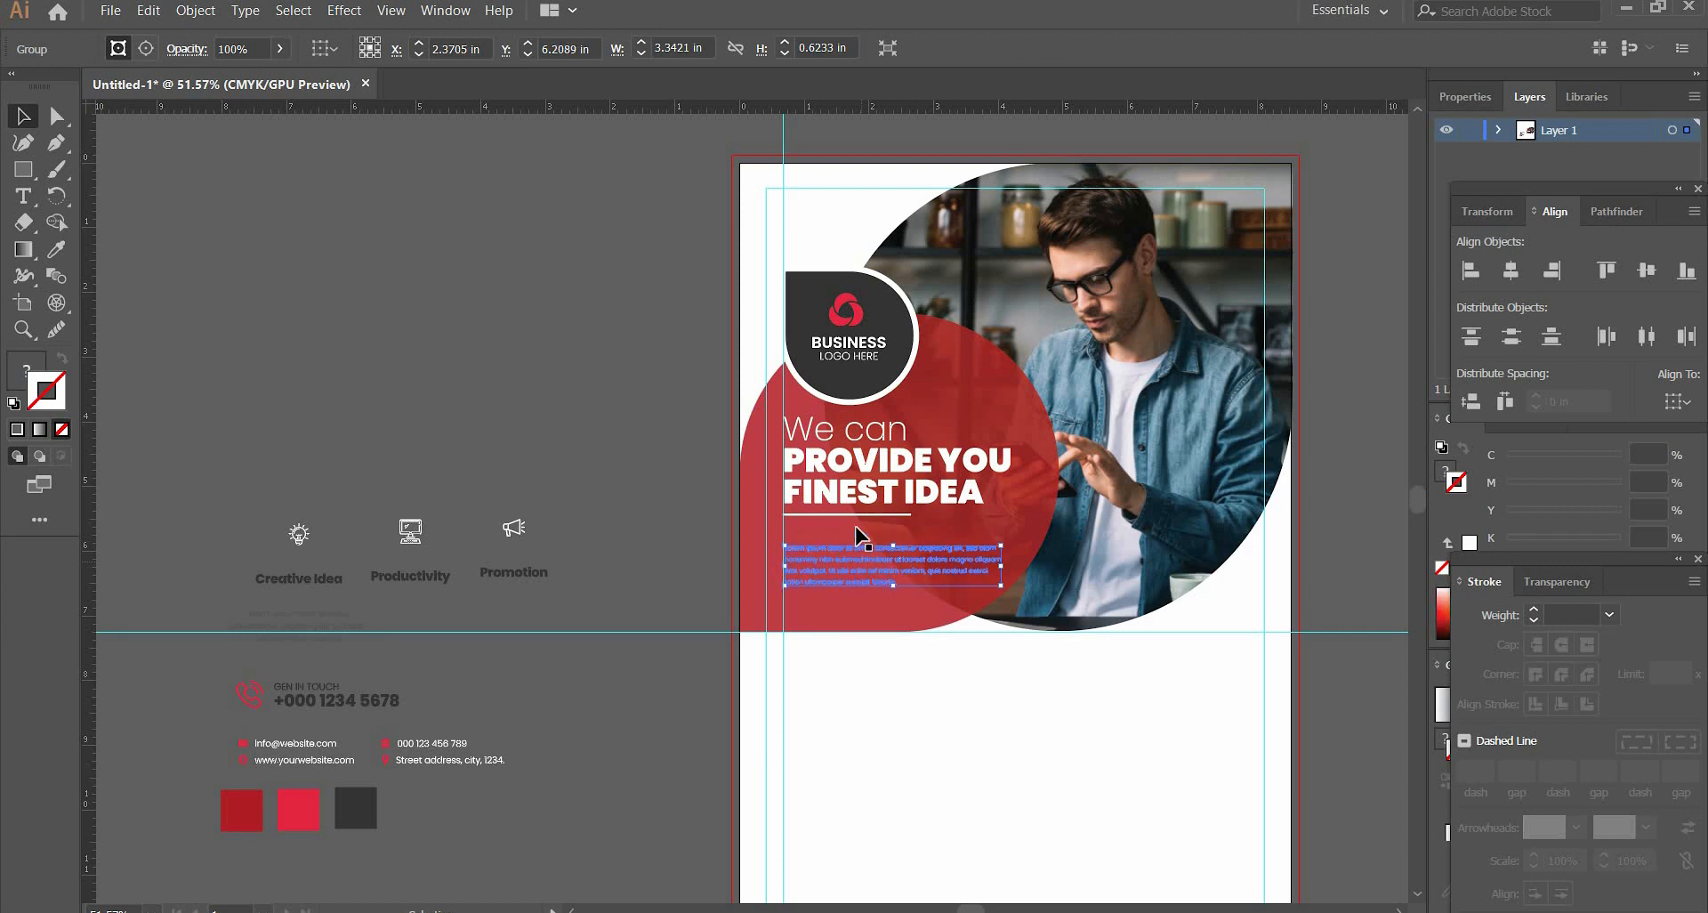
- Nudge the headline and its underline down together to even out the spacing between the logo shape and the paragraph
{"action": "left_click", "coordinate": [827, 460]}
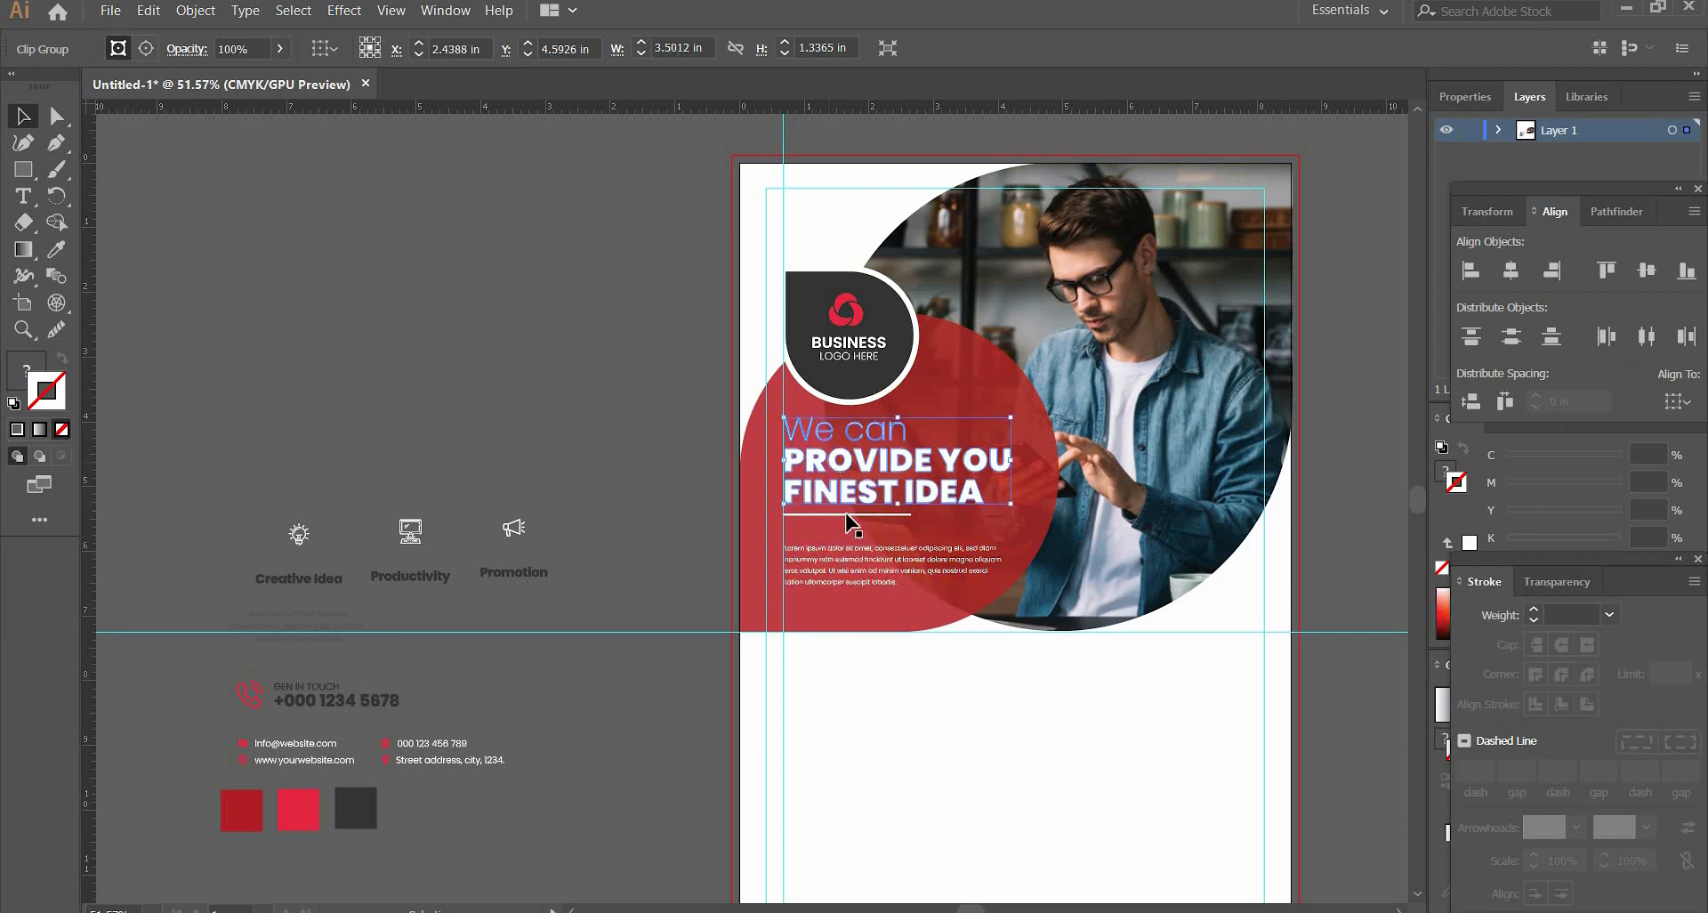
{"action": "left_click", "coordinate": [846, 513], "text": "shift"}
{"action": "key", "text": "Down"}
{"action": "key", "text": "Down"}
{"action": "key", "text": "Down"}
{"action": "key", "text": "Down"}
{"action": "key", "text": "Down"}
{"action": "key", "text": "Down"}
{"action": "key", "text": "Down"}
{"action": "key", "text": "Down"}
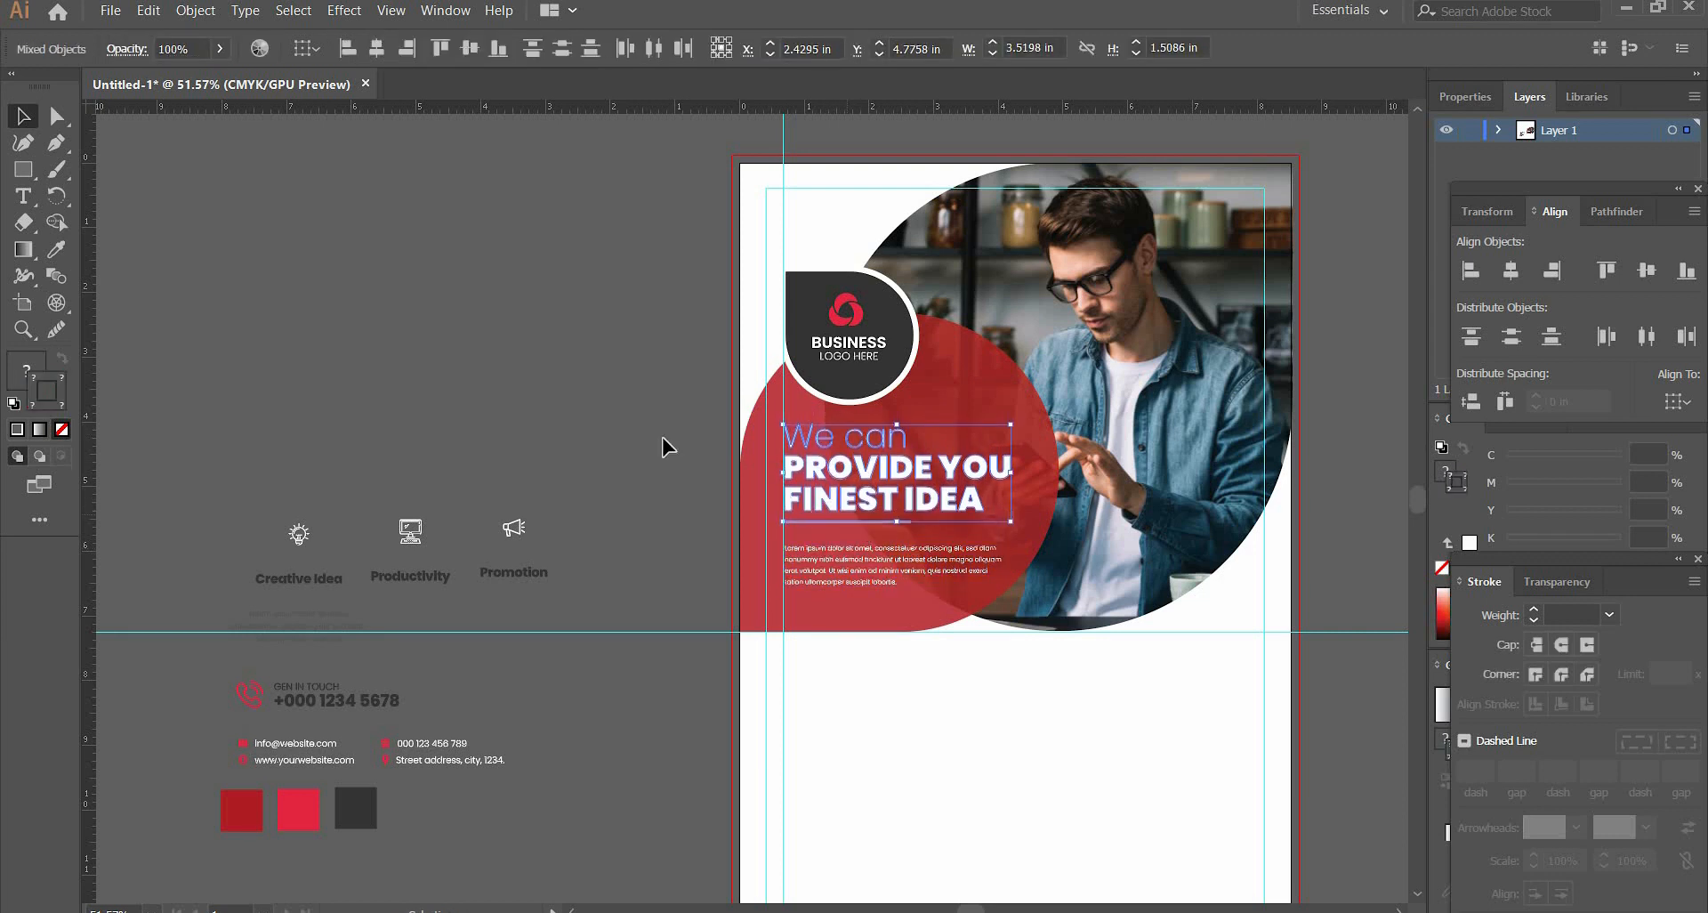
{"action": "left_click", "coordinate": [539, 343]}
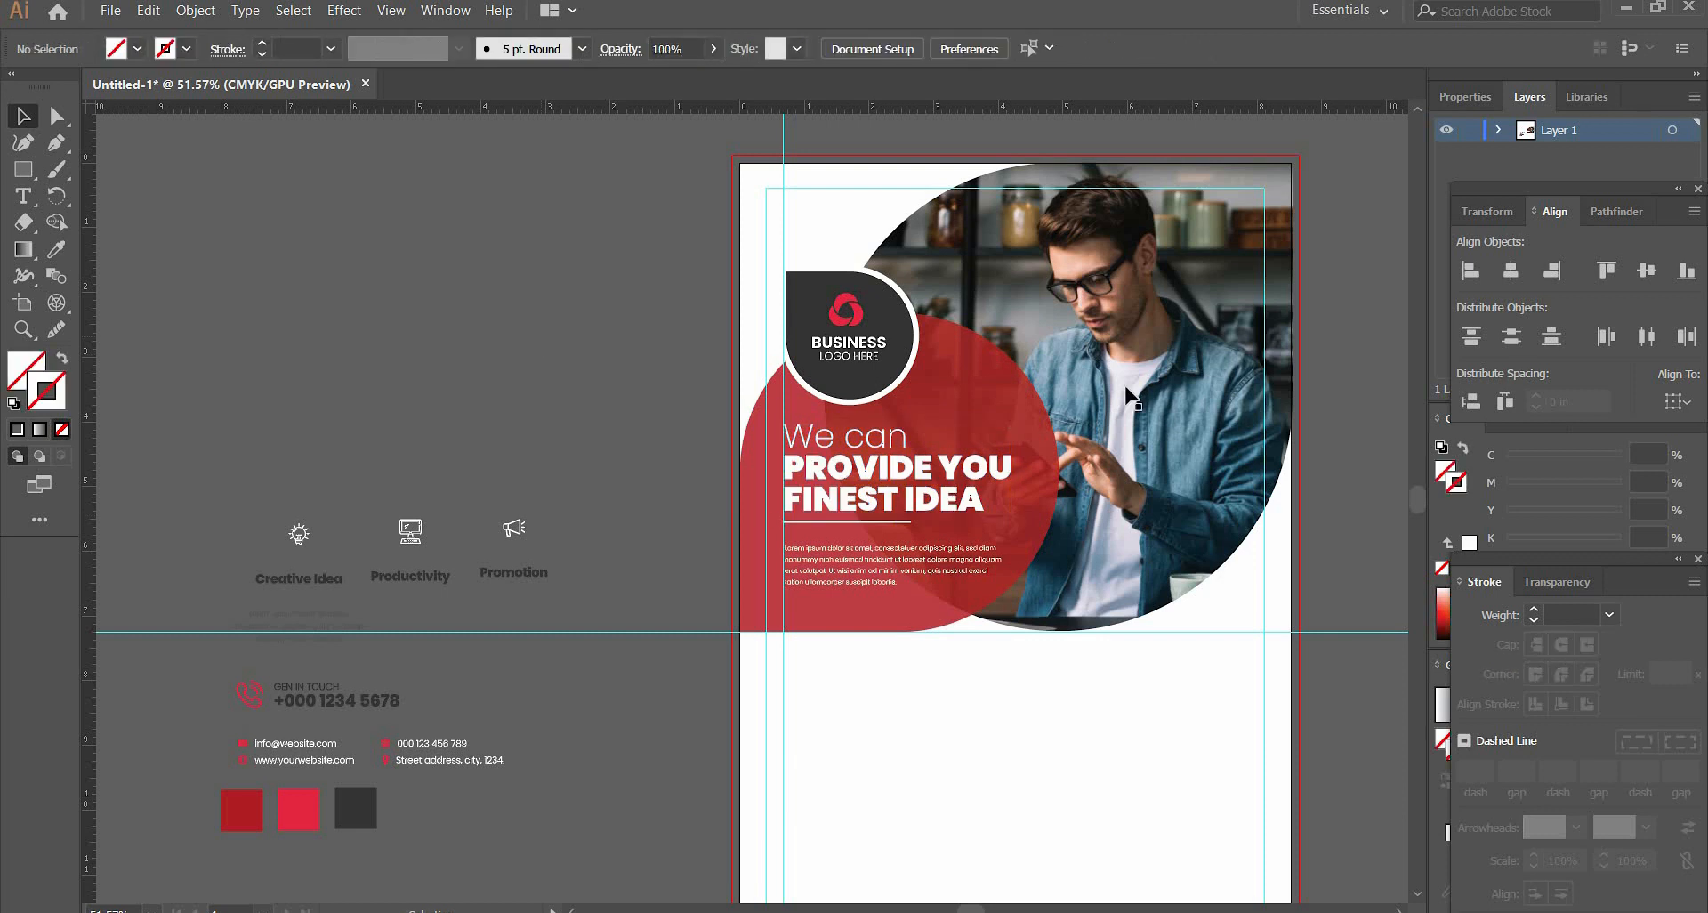
- Draw an empty square outside the page above the icons and fill it with the white-to-black linear gradient
{"action": "scroll", "coordinate": [360, 490], "scroll_direction": "down", "scroll_amount": 2}
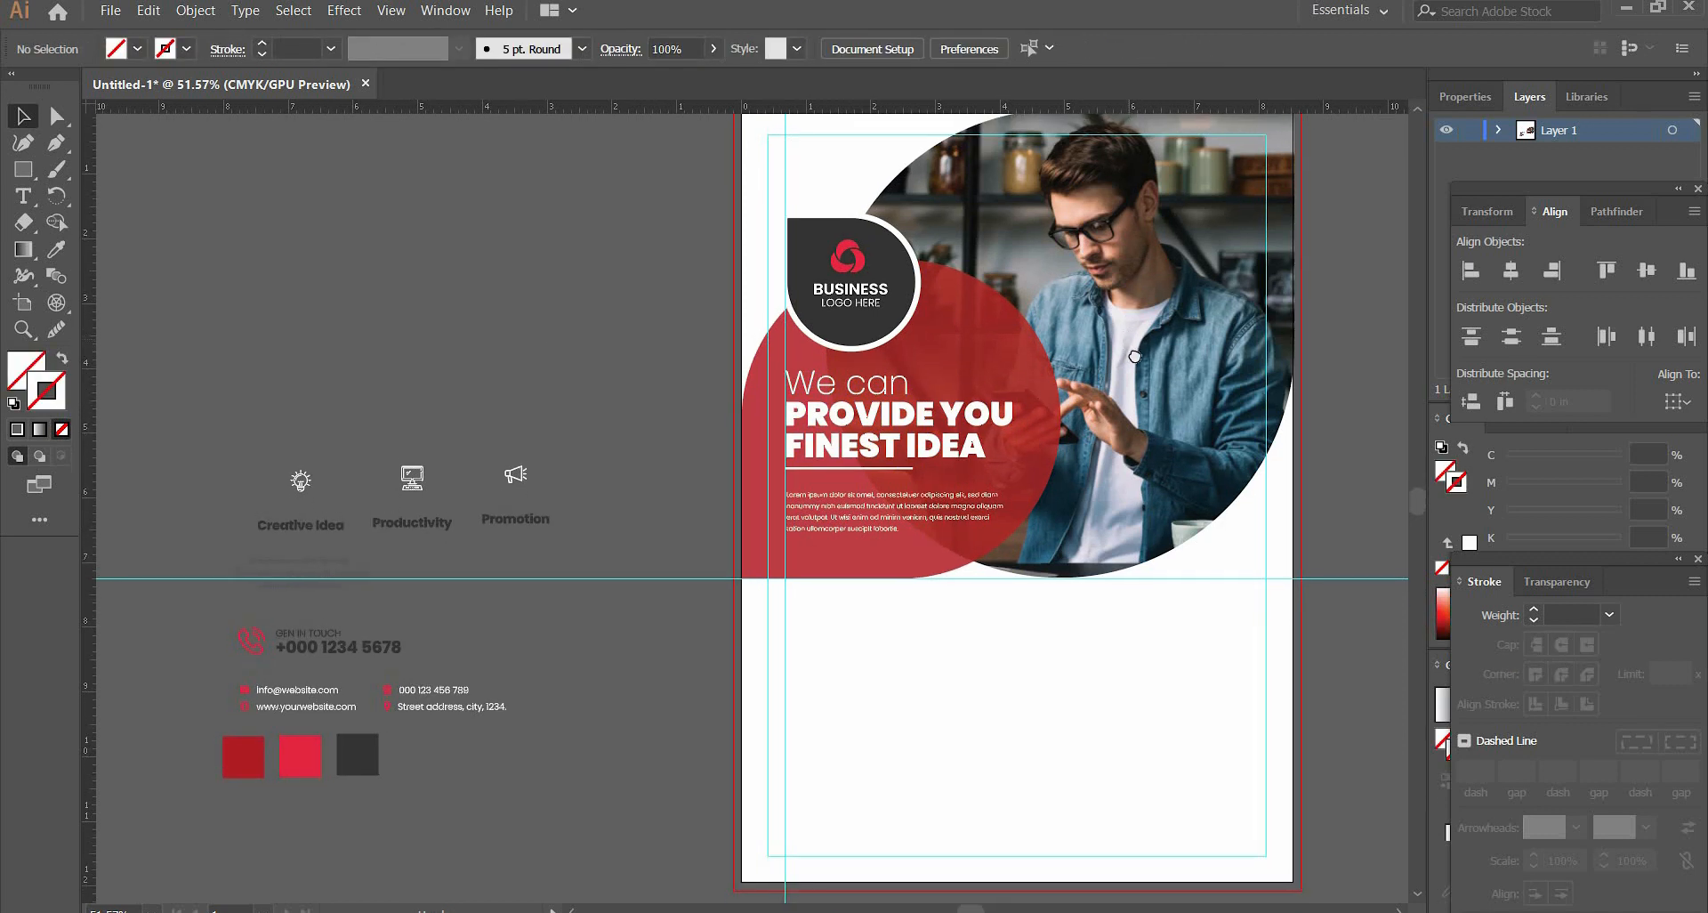
{"action": "key", "text": "p"}
{"action": "scroll", "coordinate": [1117, 231], "scroll_direction": "up", "scroll_amount": 2}
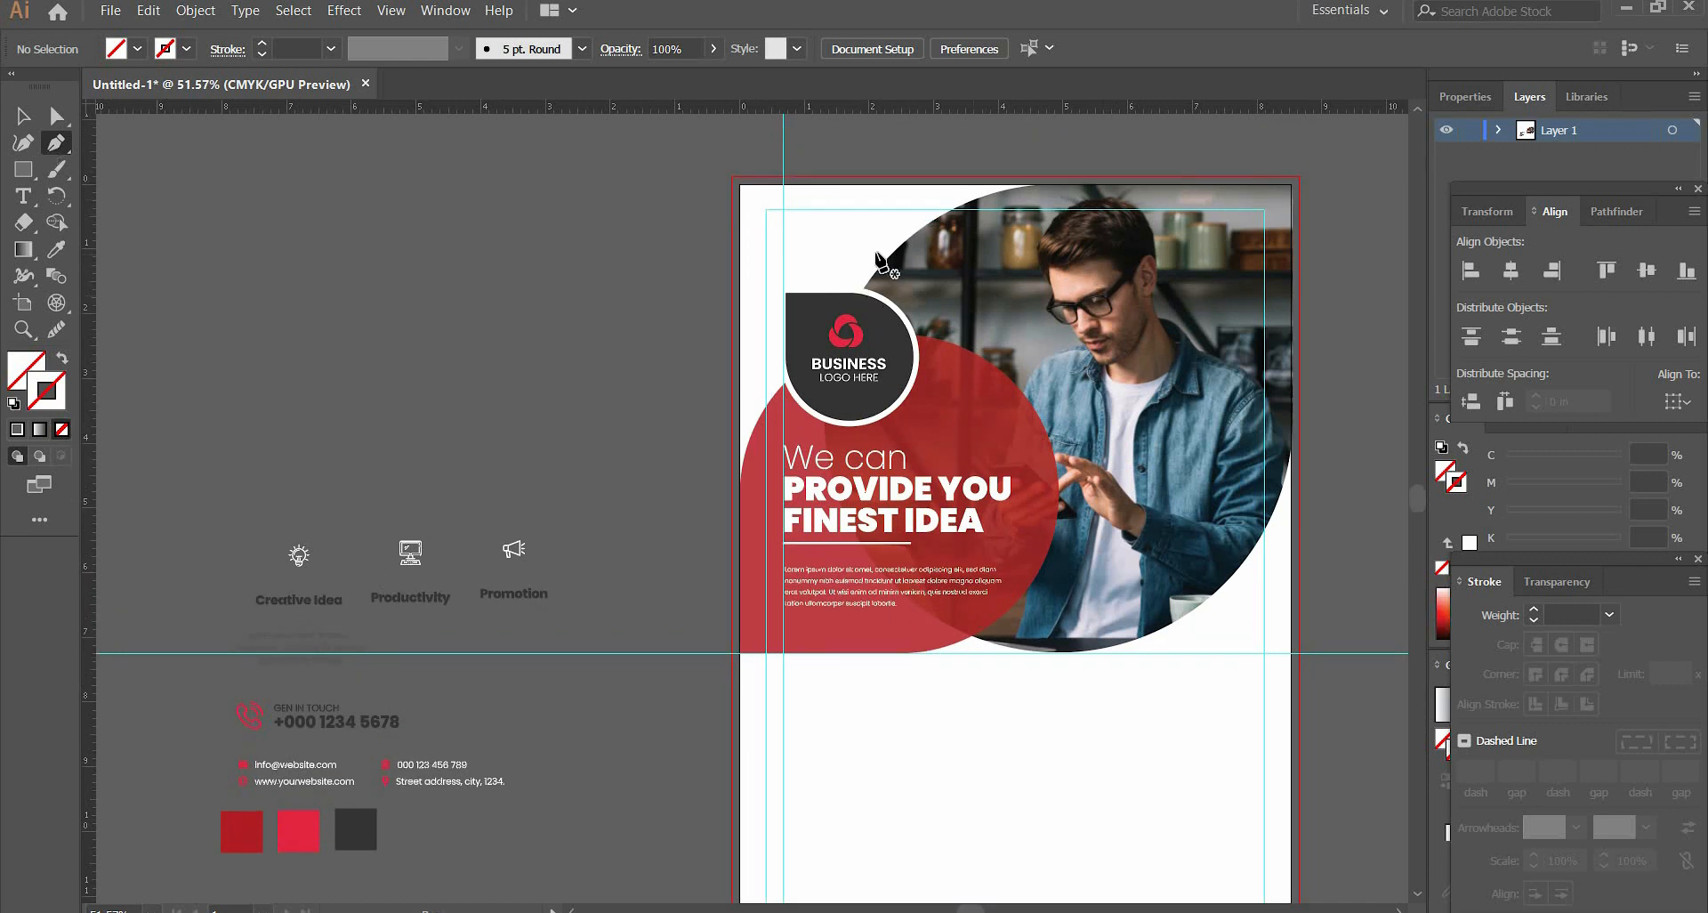
{"action": "key", "text": "m"}
{"action": "scroll", "coordinate": [346, 270], "scroll_direction": "down", "scroll_amount": 2}
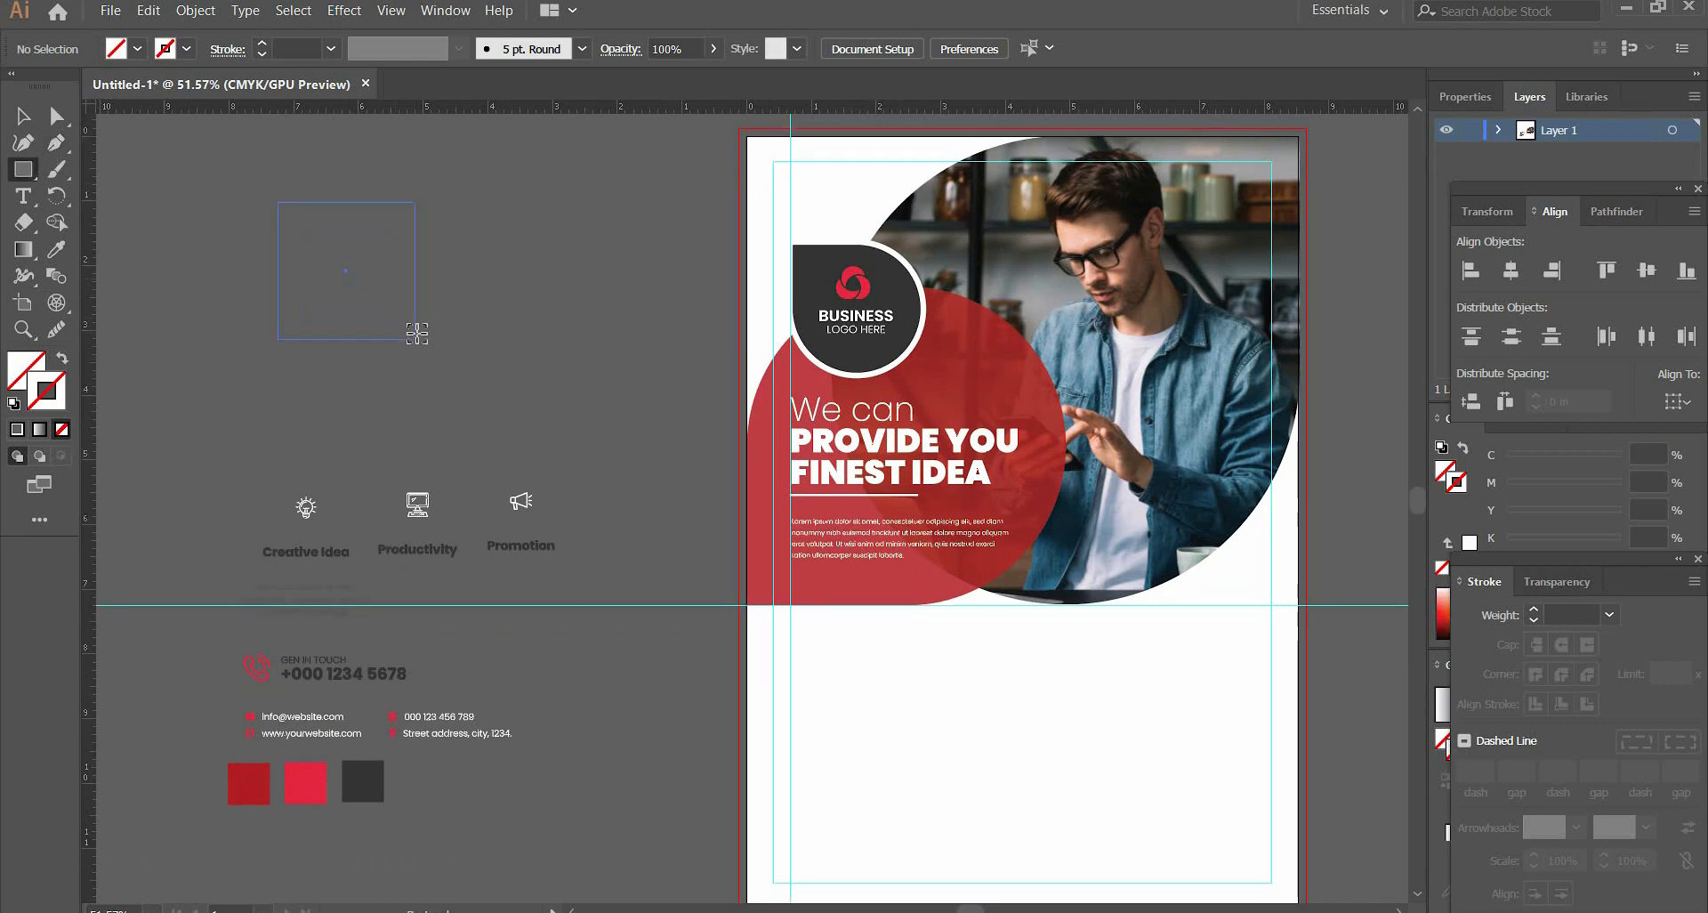
{"action": "left_click_drag", "start_coordinate": [418, 334], "coordinate": [418, 341]}
{"action": "key", "text": "g"}
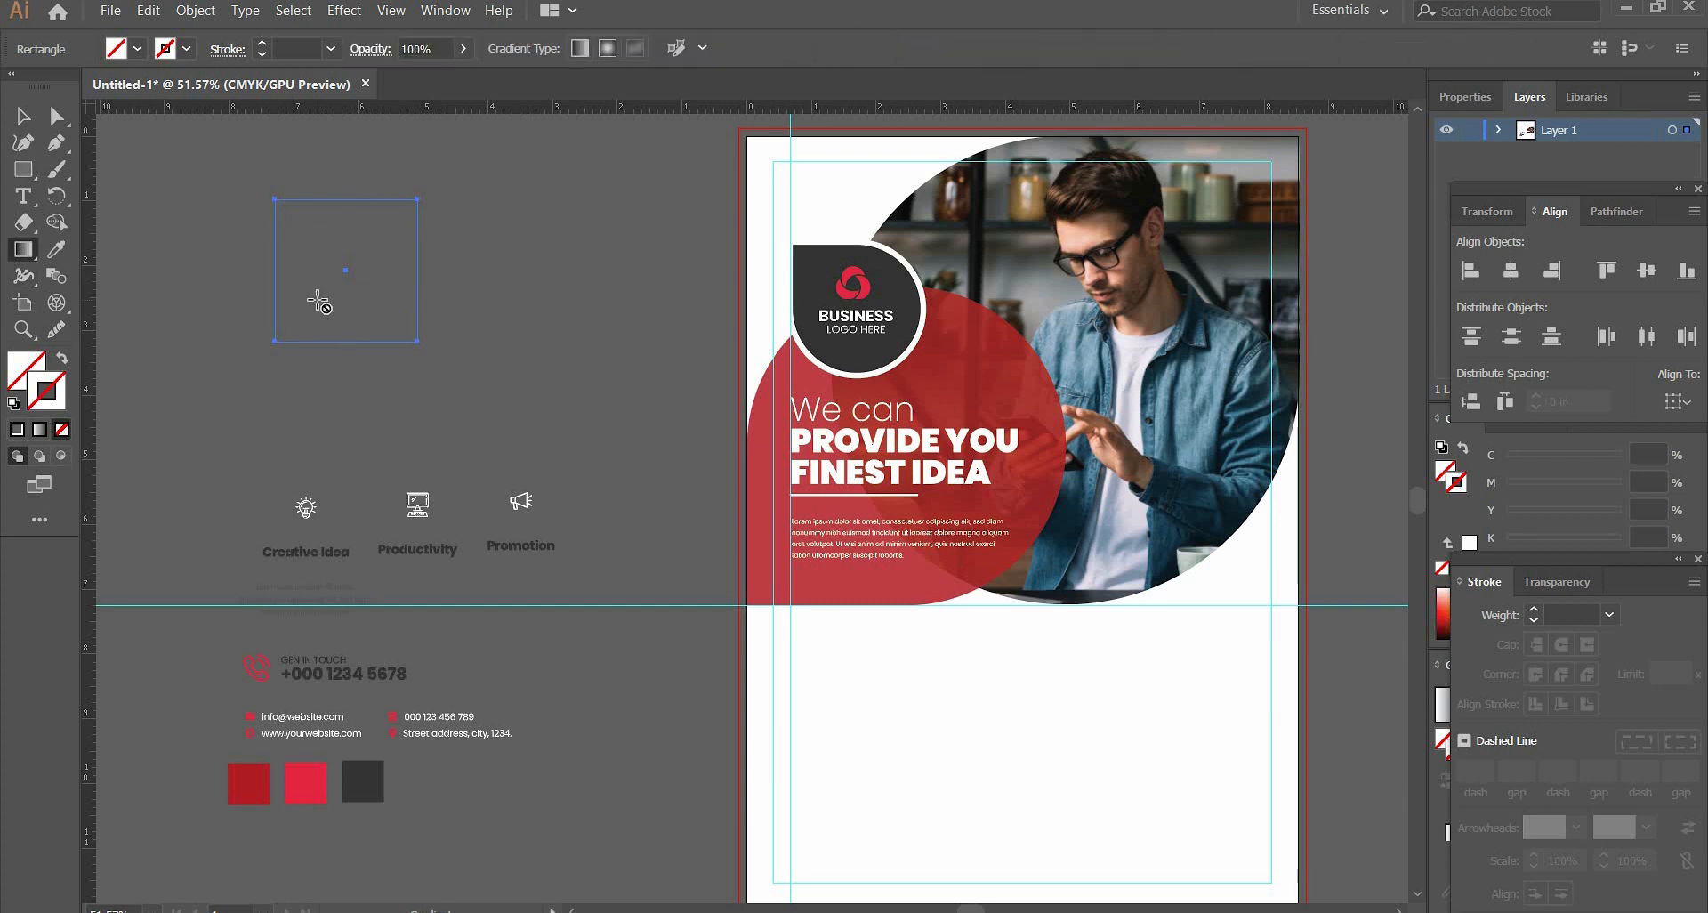
{"action": "left_click_drag", "start_coordinate": [1548, 559], "coordinate": [1533, 233]}
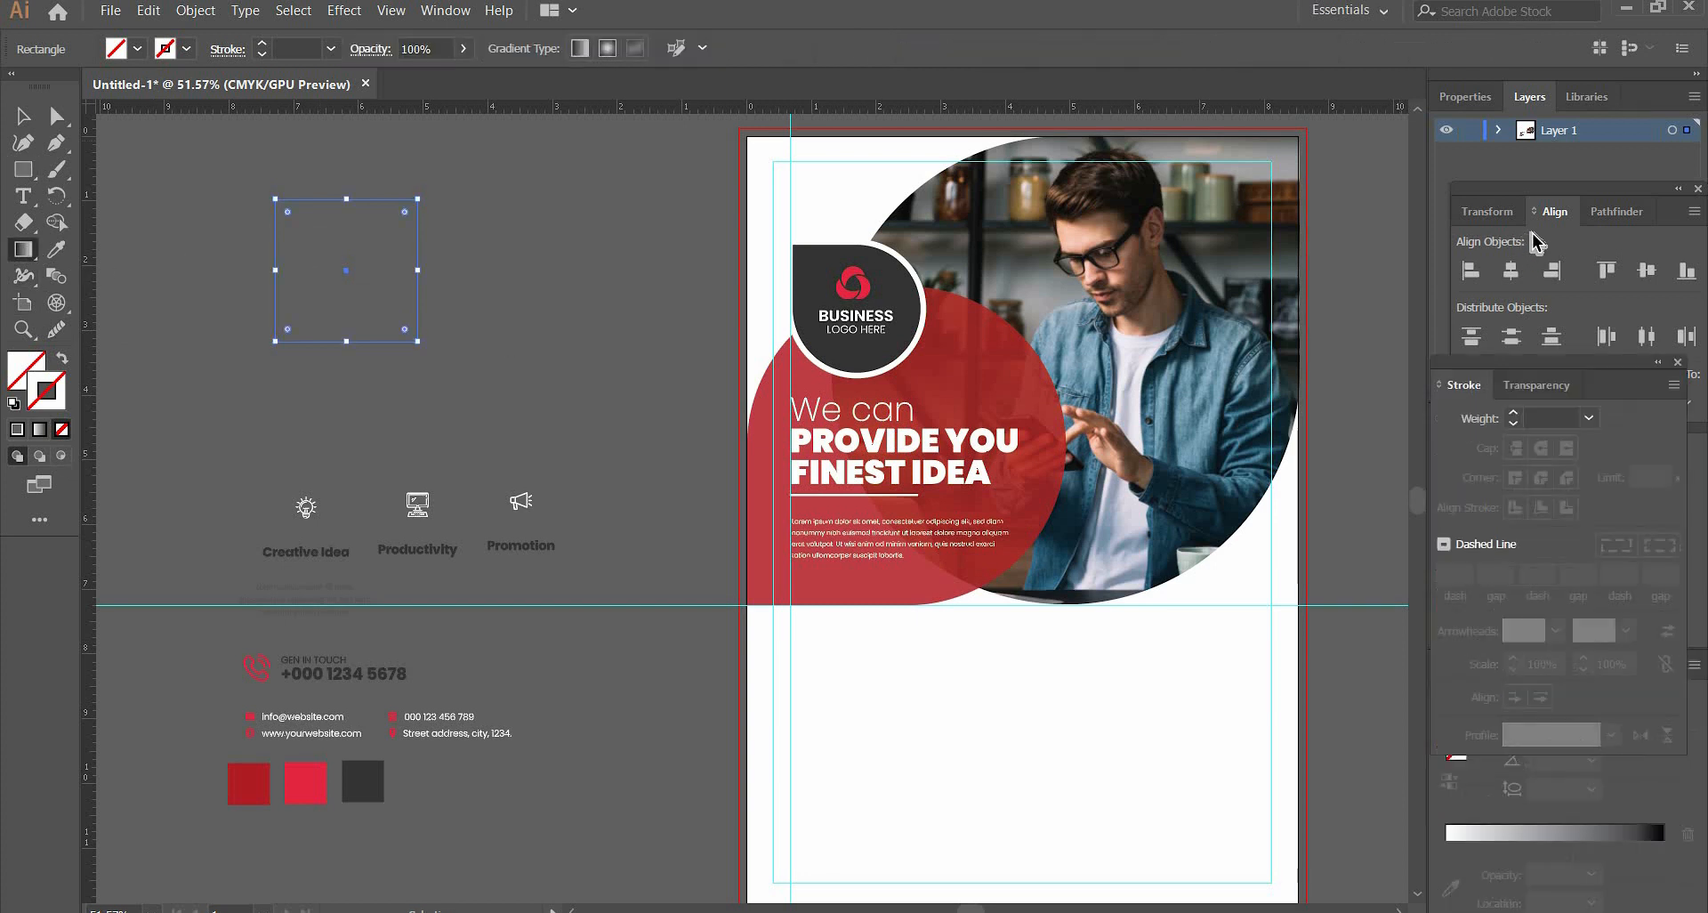
{"action": "left_click", "coordinate": [1450, 836]}
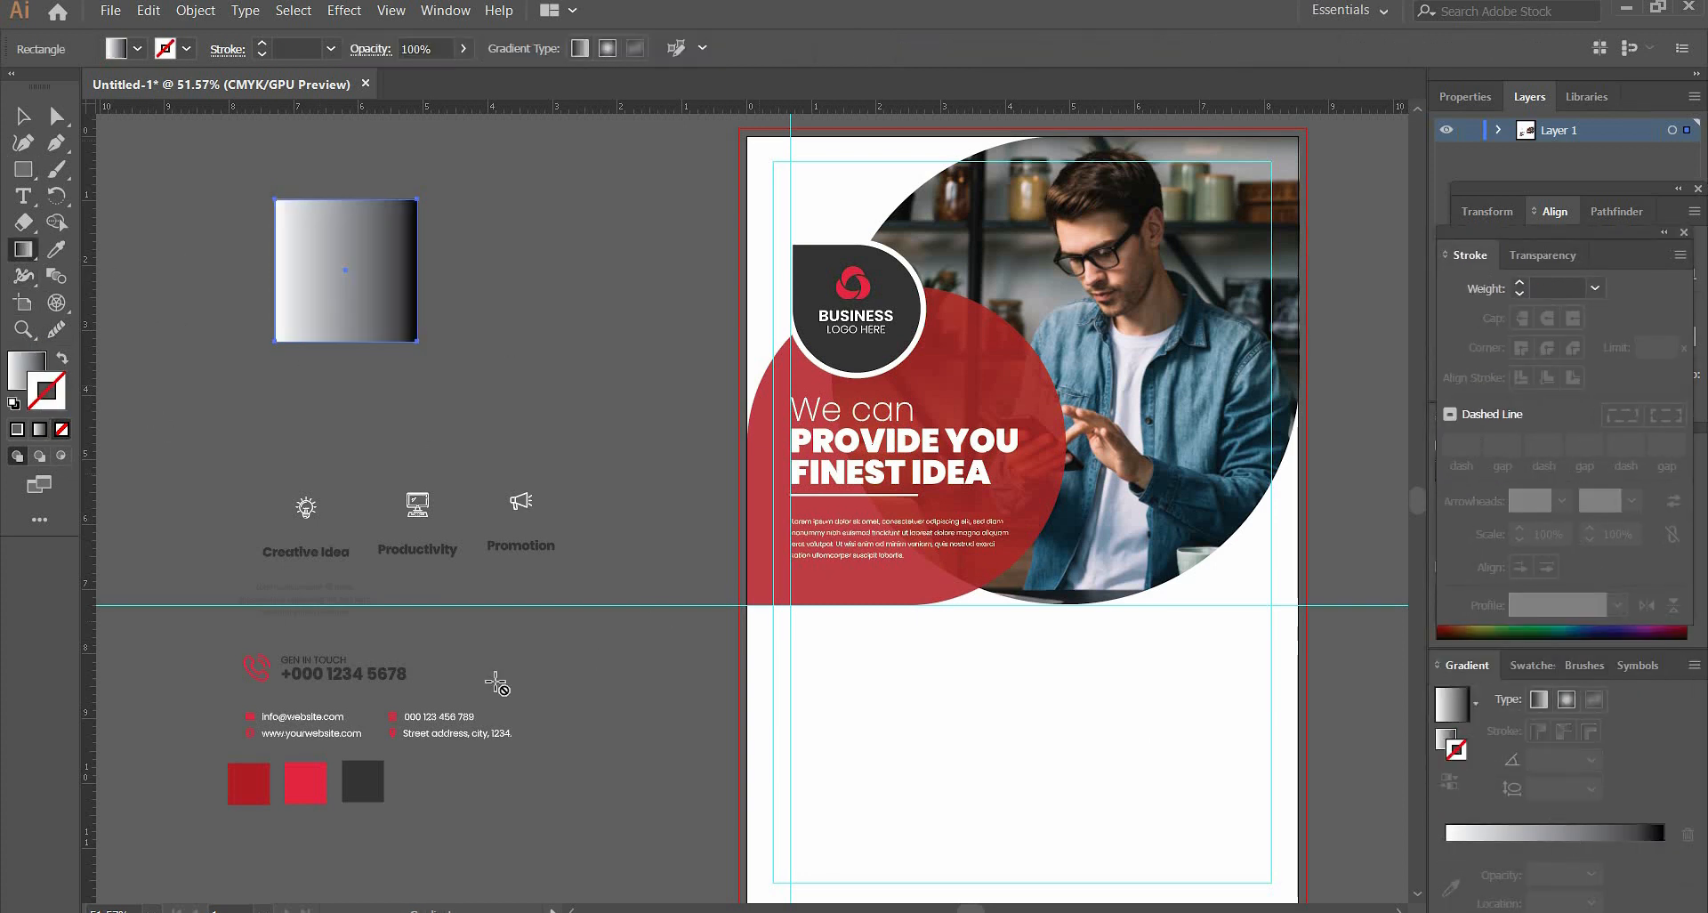
- Apply the linear gradient to the square's stroke, sampling the dark red swatch for its start and the bright red swatch for its end
{"action": "left_click", "coordinate": [1446, 840]}
{"action": "double_click", "coordinate": [1445, 846]}
{"action": "left_click", "coordinate": [1376, 722]}
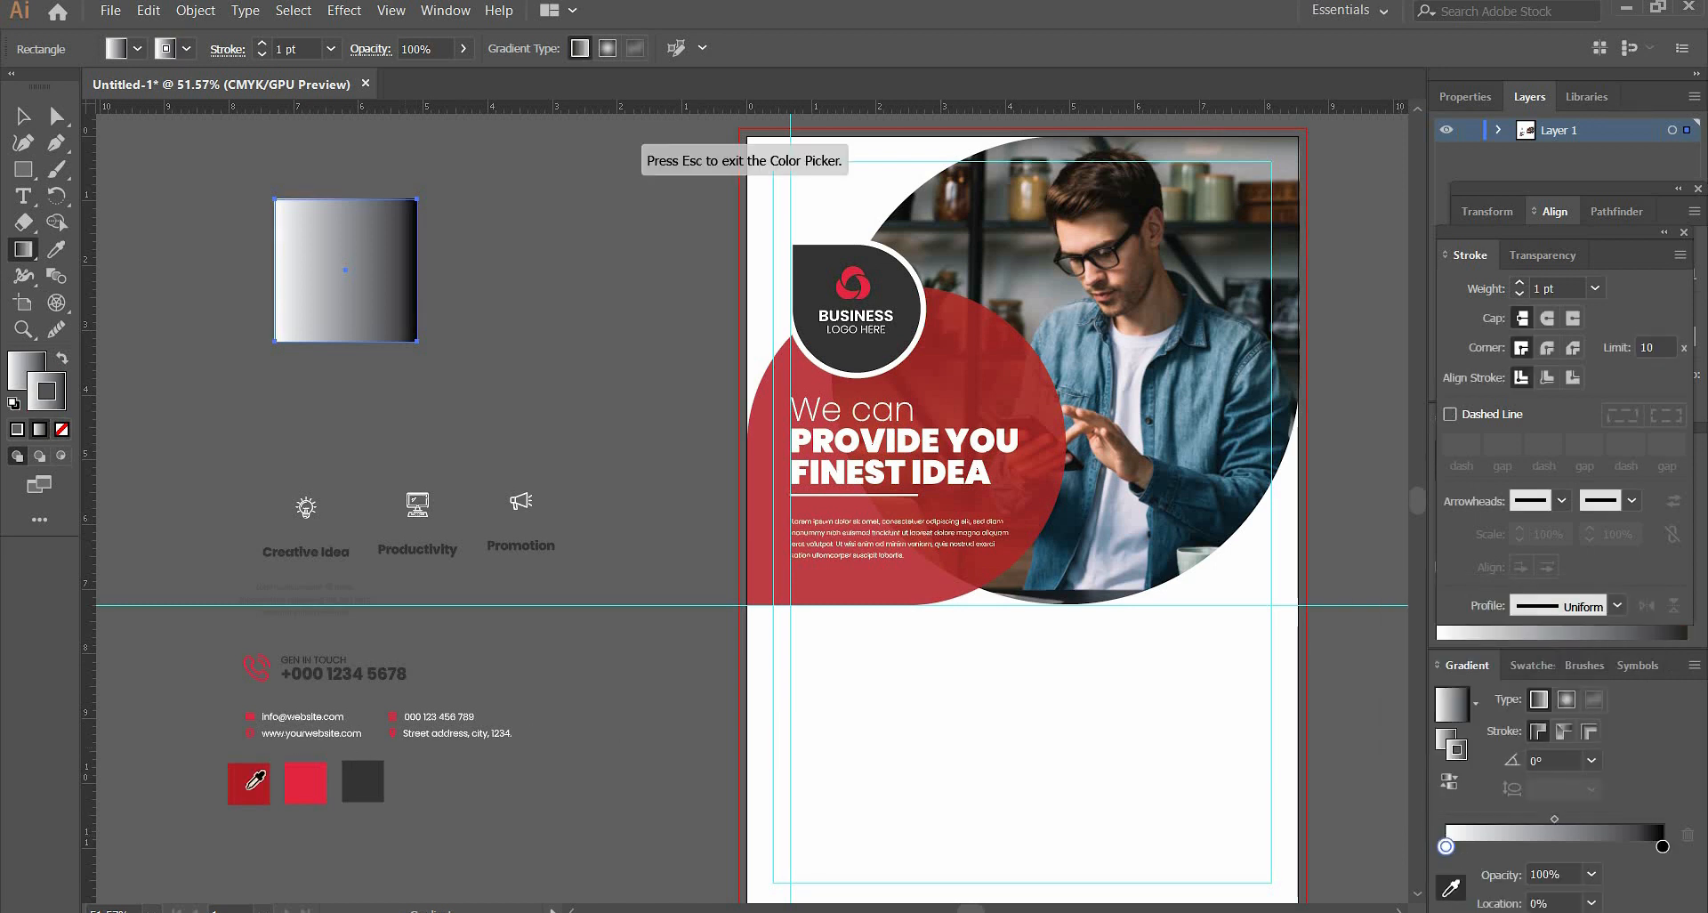
{"action": "left_click", "coordinate": [256, 779]}
{"action": "double_click", "coordinate": [1662, 846]}
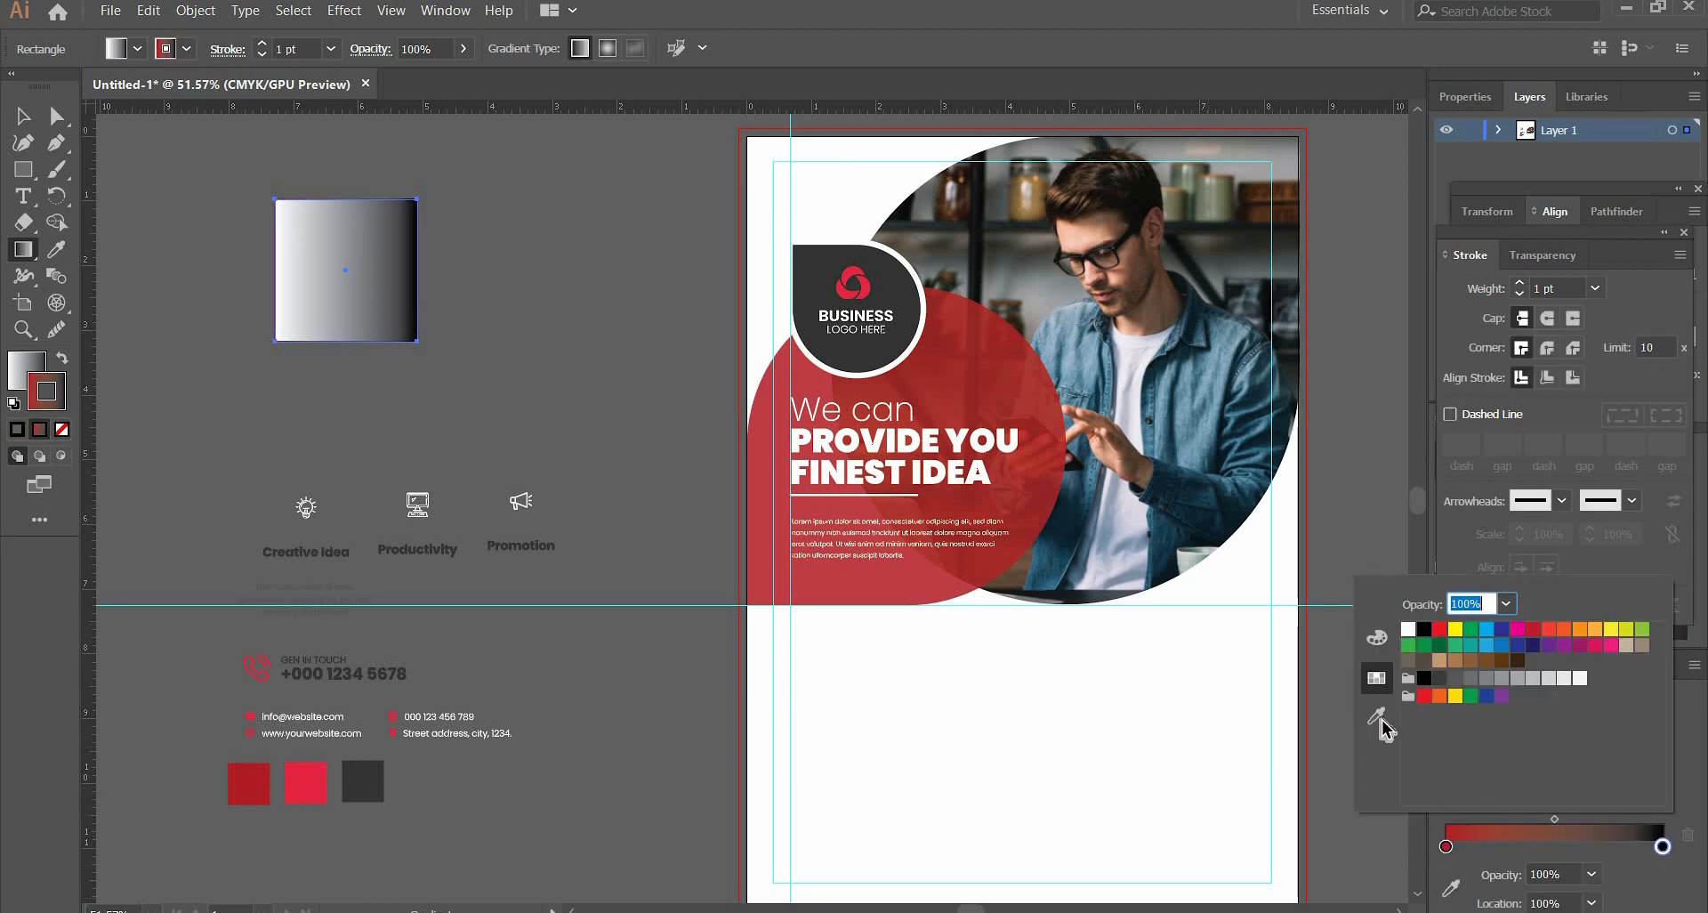
{"action": "left_click", "coordinate": [1376, 720]}
{"action": "left_click", "coordinate": [305, 774]}
- Swap the square's fill and stroke so the red gradient becomes the fill, and remove the stroke
{"action": "left_click", "coordinate": [23, 116]}
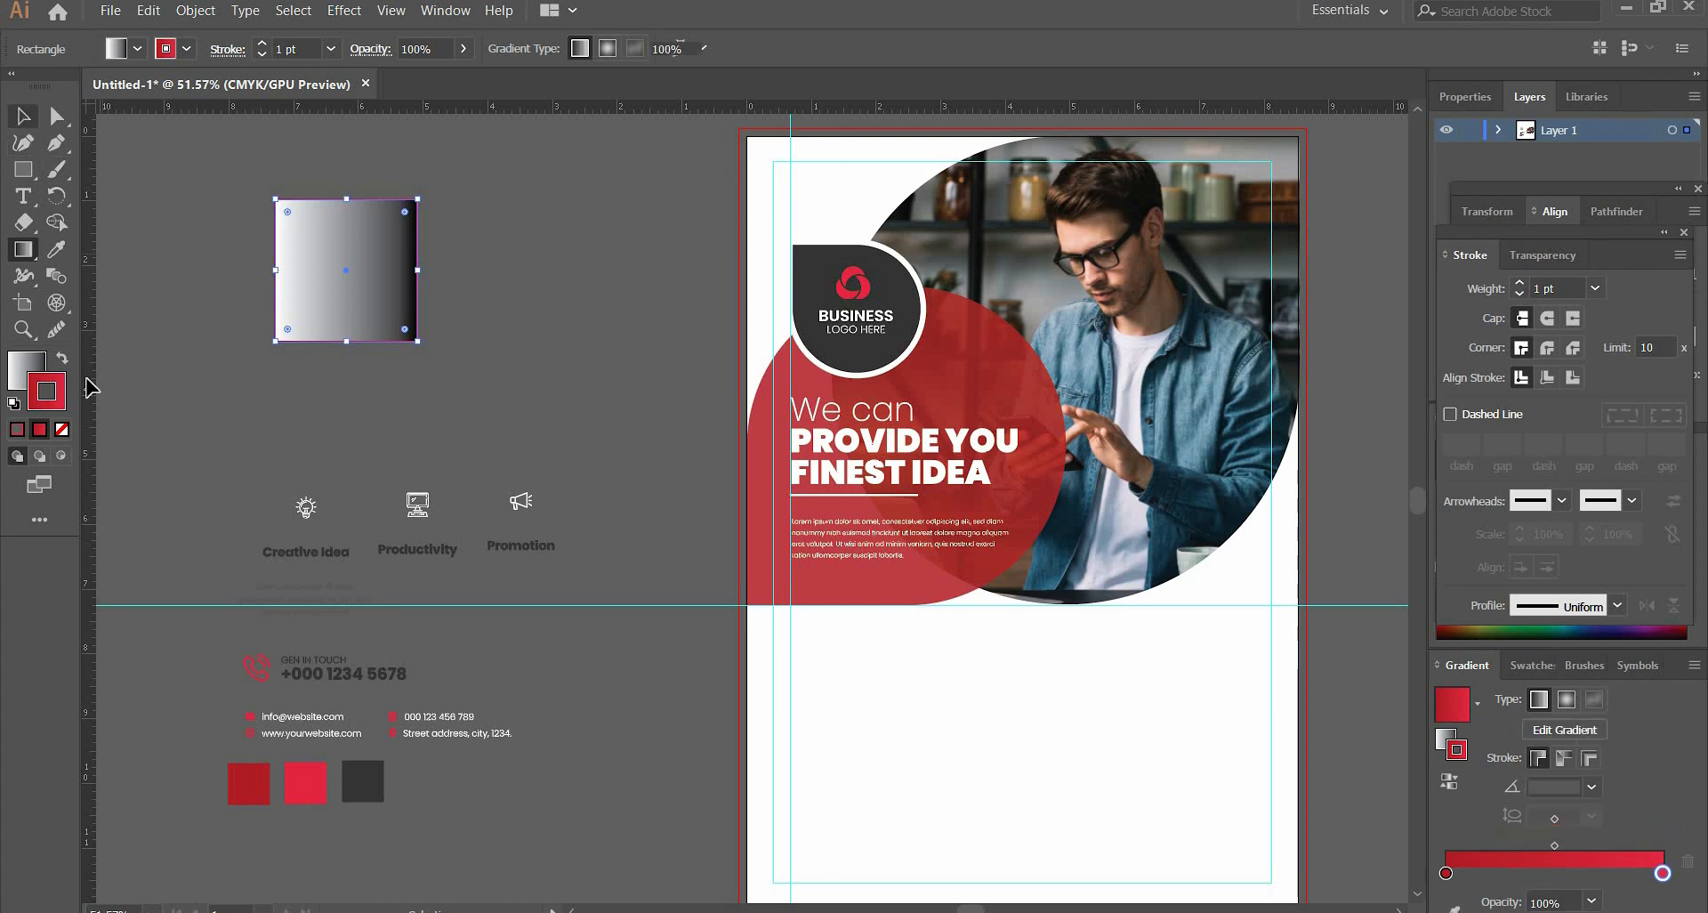
{"action": "left_click", "coordinate": [62, 357]}
{"action": "left_click", "coordinate": [62, 429]}
{"action": "left_click", "coordinate": [178, 397]}
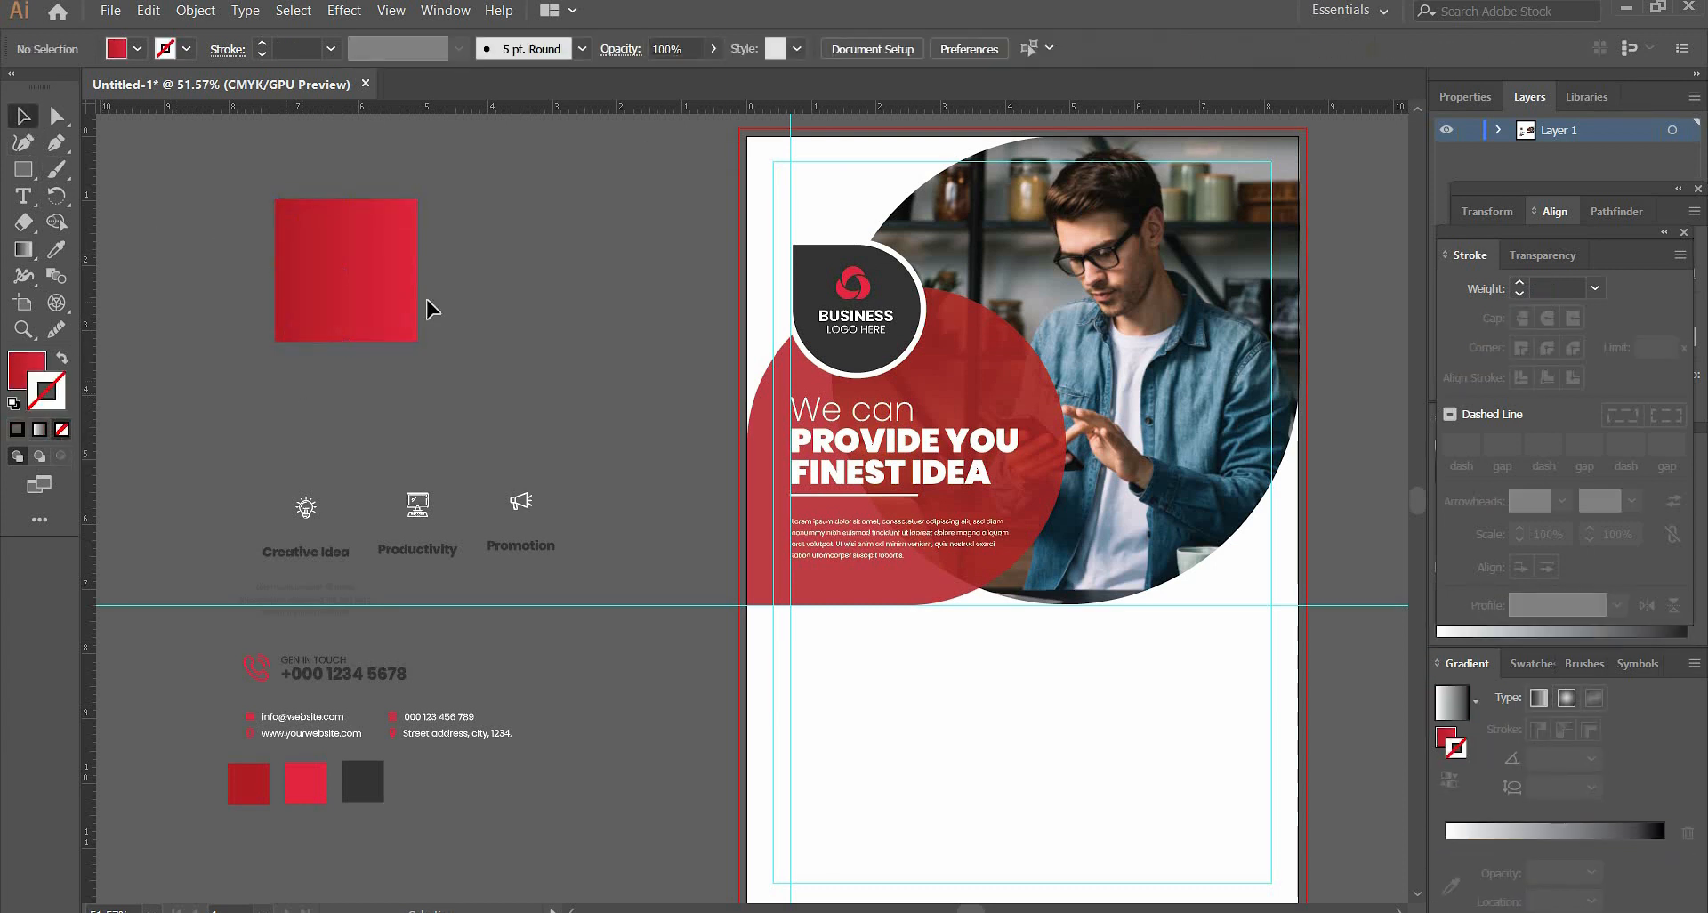
- Draw an open Pen curve from above the logo shape over the photo's upper-left edge, with a red gradient stroke and no fill
{"action": "left_click_drag", "start_coordinate": [620, 322], "coordinate": [594, 335]}
{"action": "key", "text": "p"}
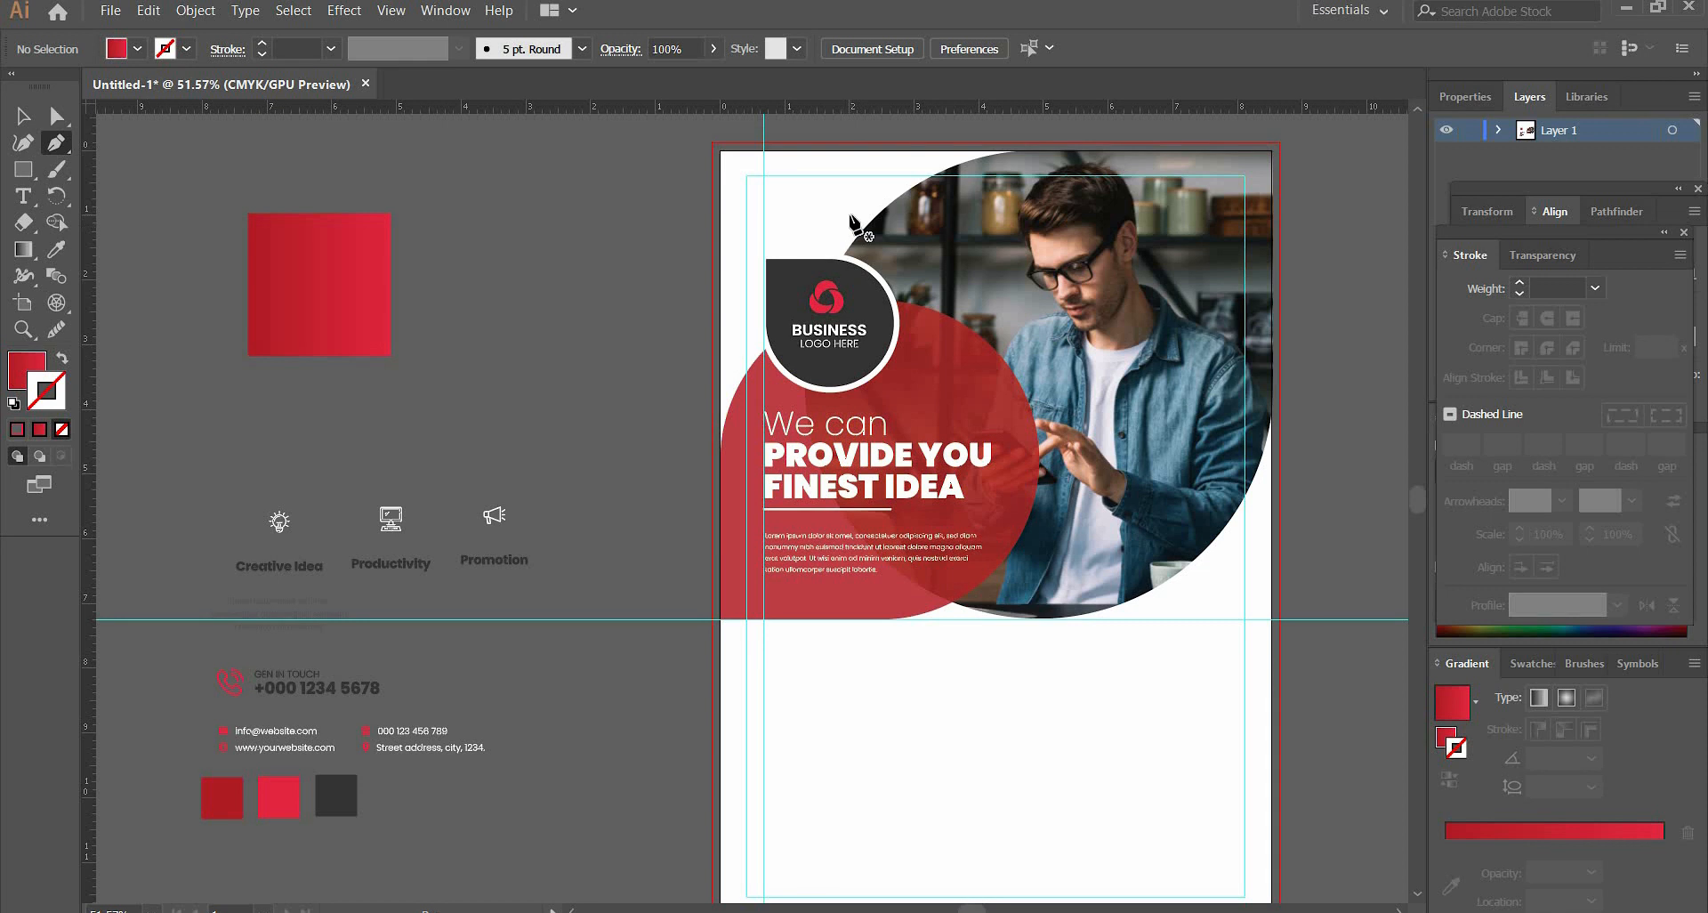
{"action": "left_click_drag", "start_coordinate": [838, 224], "coordinate": [834, 297]}
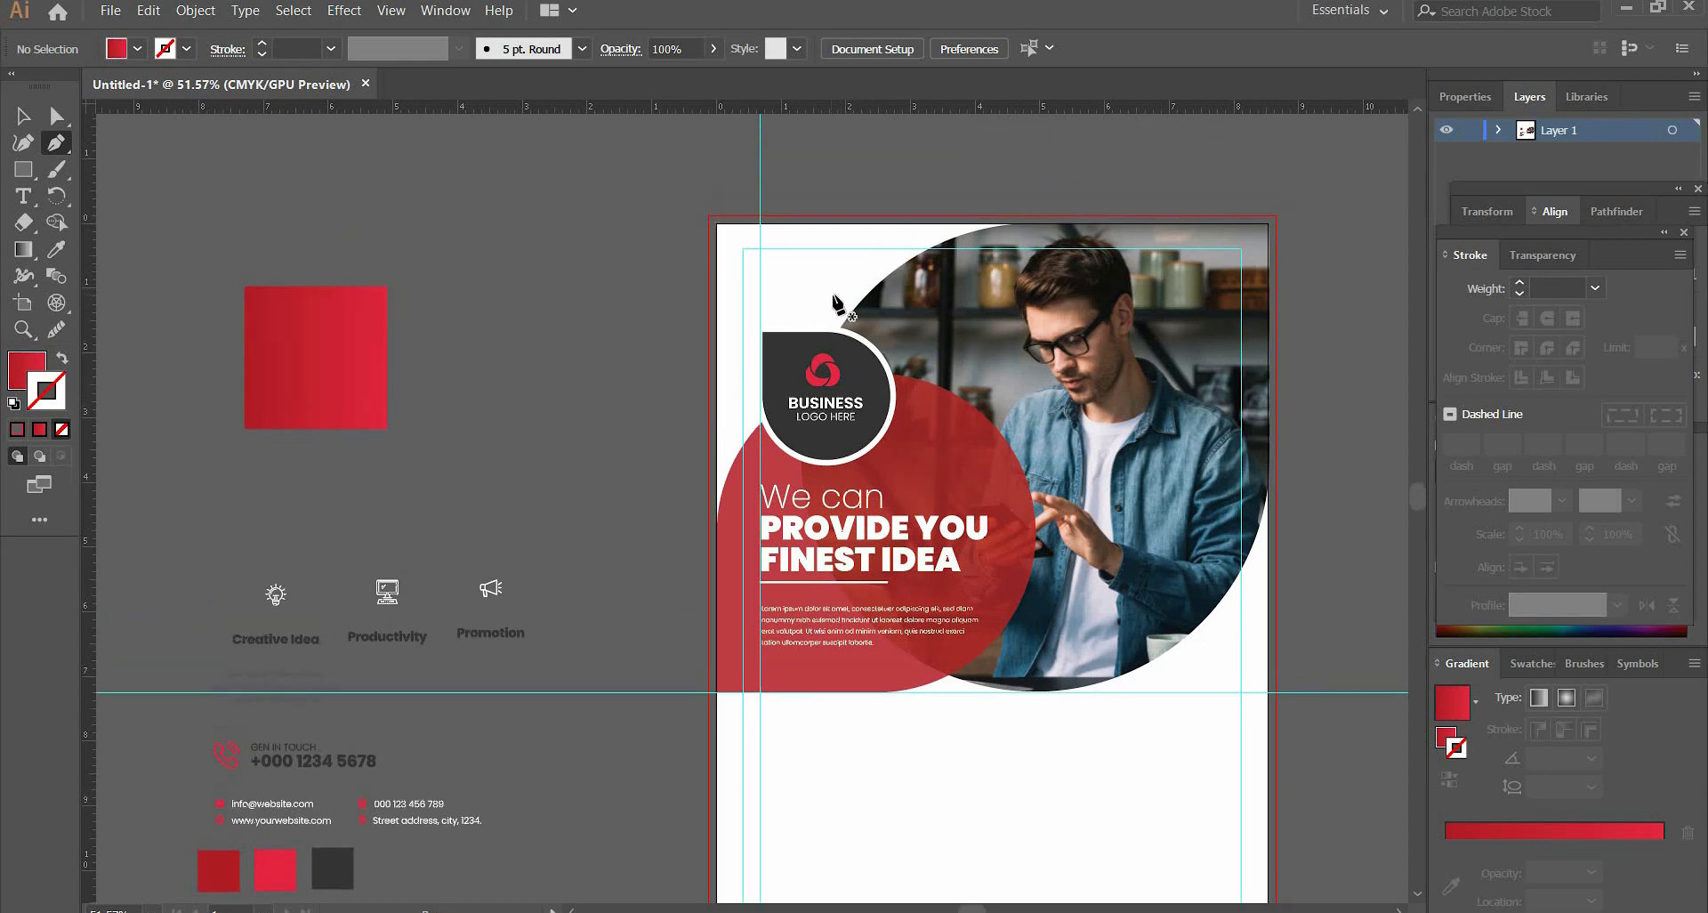
{"action": "left_click", "coordinate": [837, 293]}
{"action": "mouse_move", "coordinate": [1202, 186]}
{"action": "left_mouse_down"}
{"action": "mouse_move", "coordinate": [1336, 198]}
{"action": "mouse_move", "coordinate": [1359, 179]}
{"action": "mouse_move", "coordinate": [1224, 179]}
{"action": "mouse_move", "coordinate": [1410, 218]}
{"action": "mouse_move", "coordinate": [1399, 202]}
{"action": "left_mouse_up"}
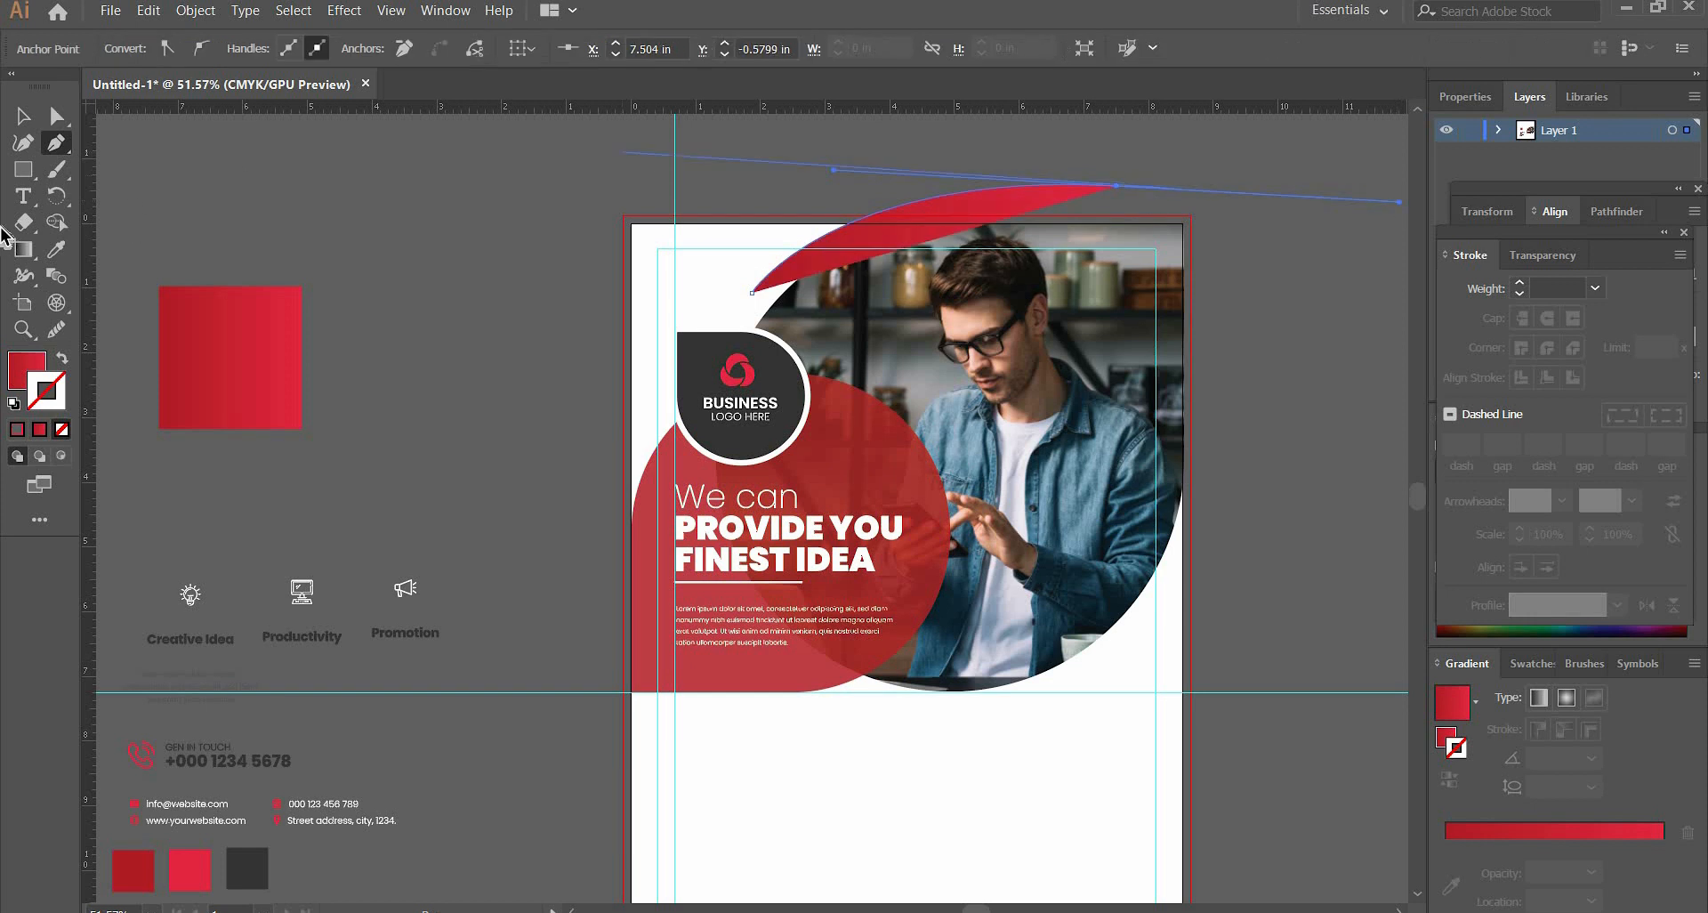
{"action": "left_click", "coordinate": [62, 357]}
{"action": "left_click", "coordinate": [25, 119]}
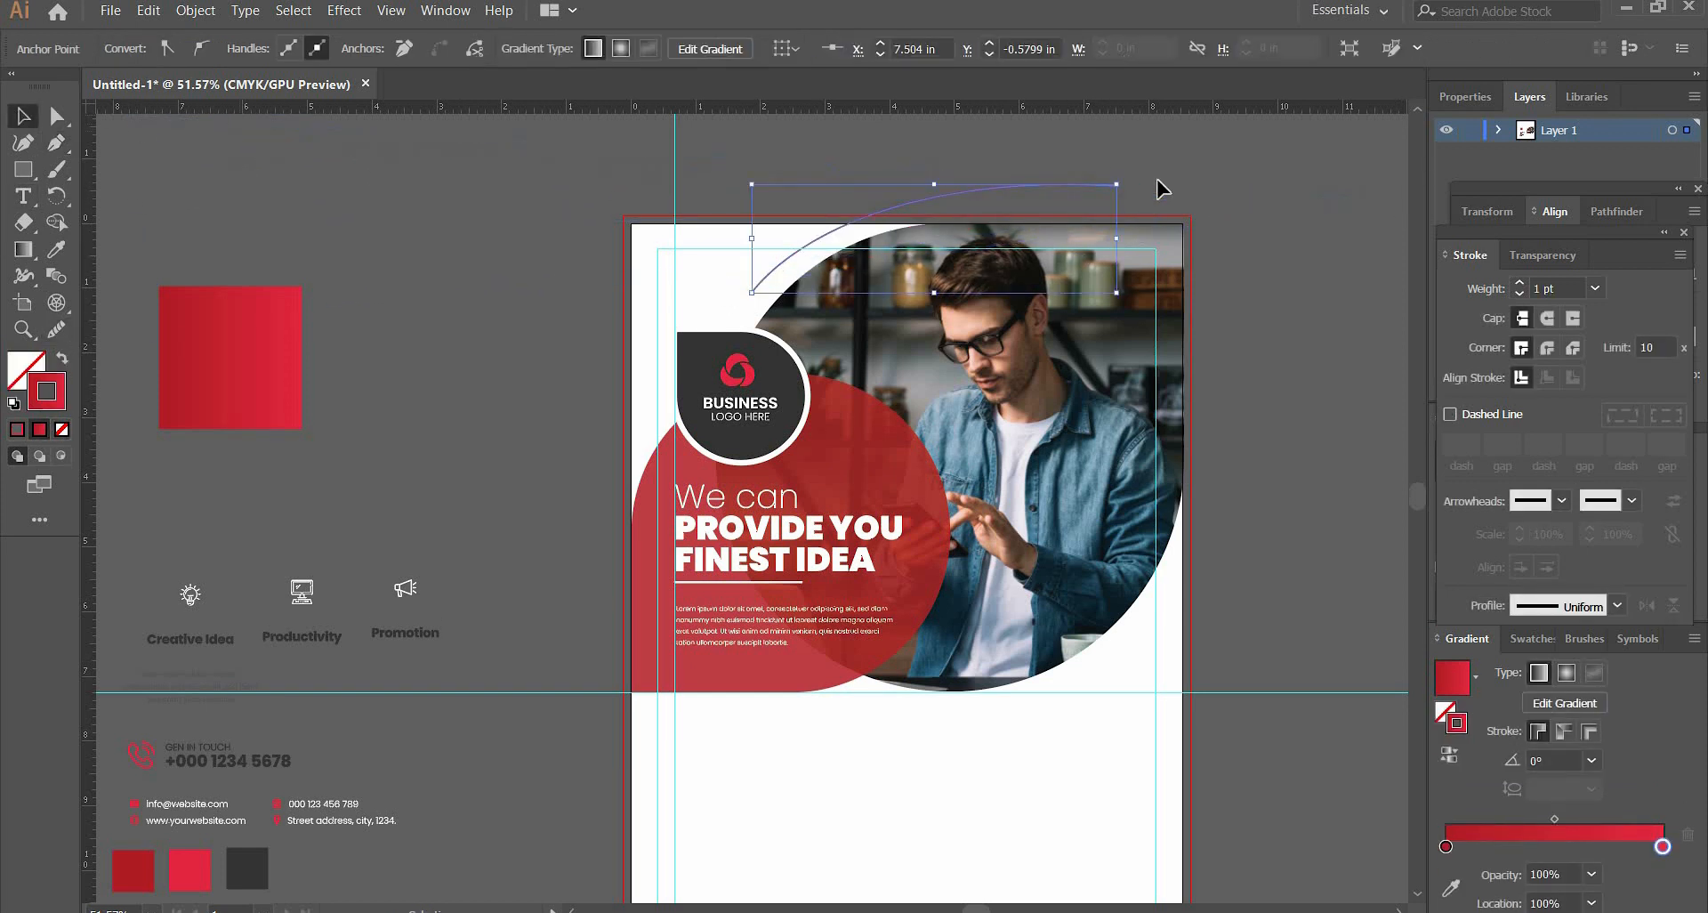
- Try stroke weights of 16, 20 and 40 pt on the red gradient curve
{"action": "left_click", "coordinate": [1595, 287]}
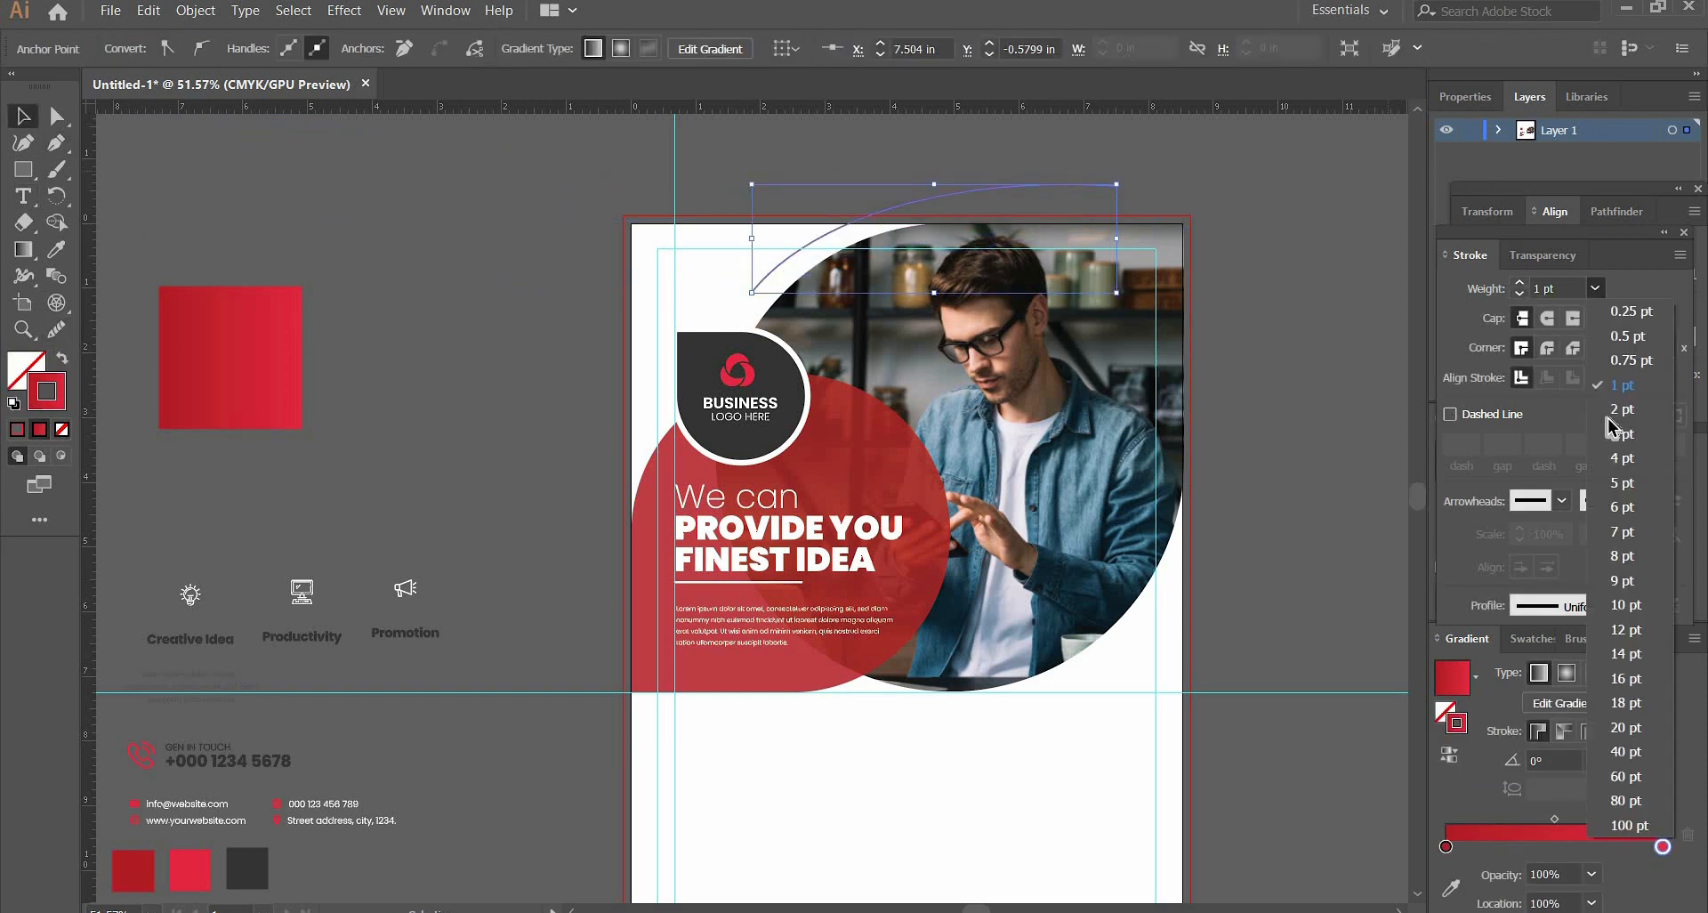
{"action": "left_click", "coordinate": [1626, 678]}
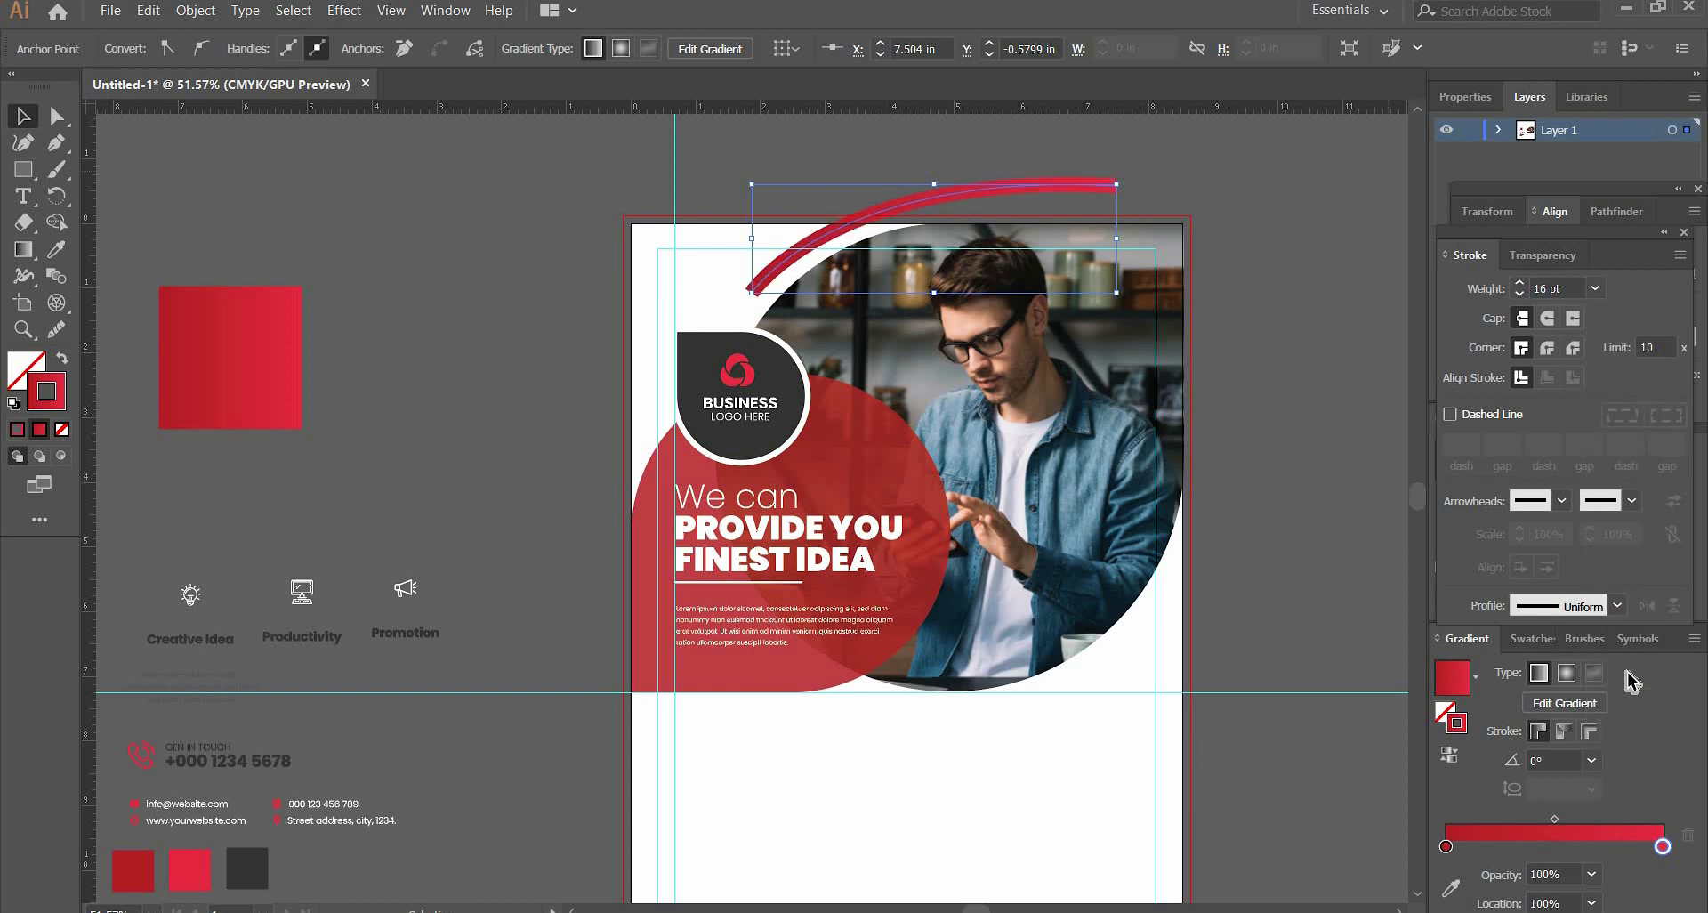
{"action": "left_click", "coordinate": [1595, 287]}
{"action": "left_click", "coordinate": [1630, 716]}
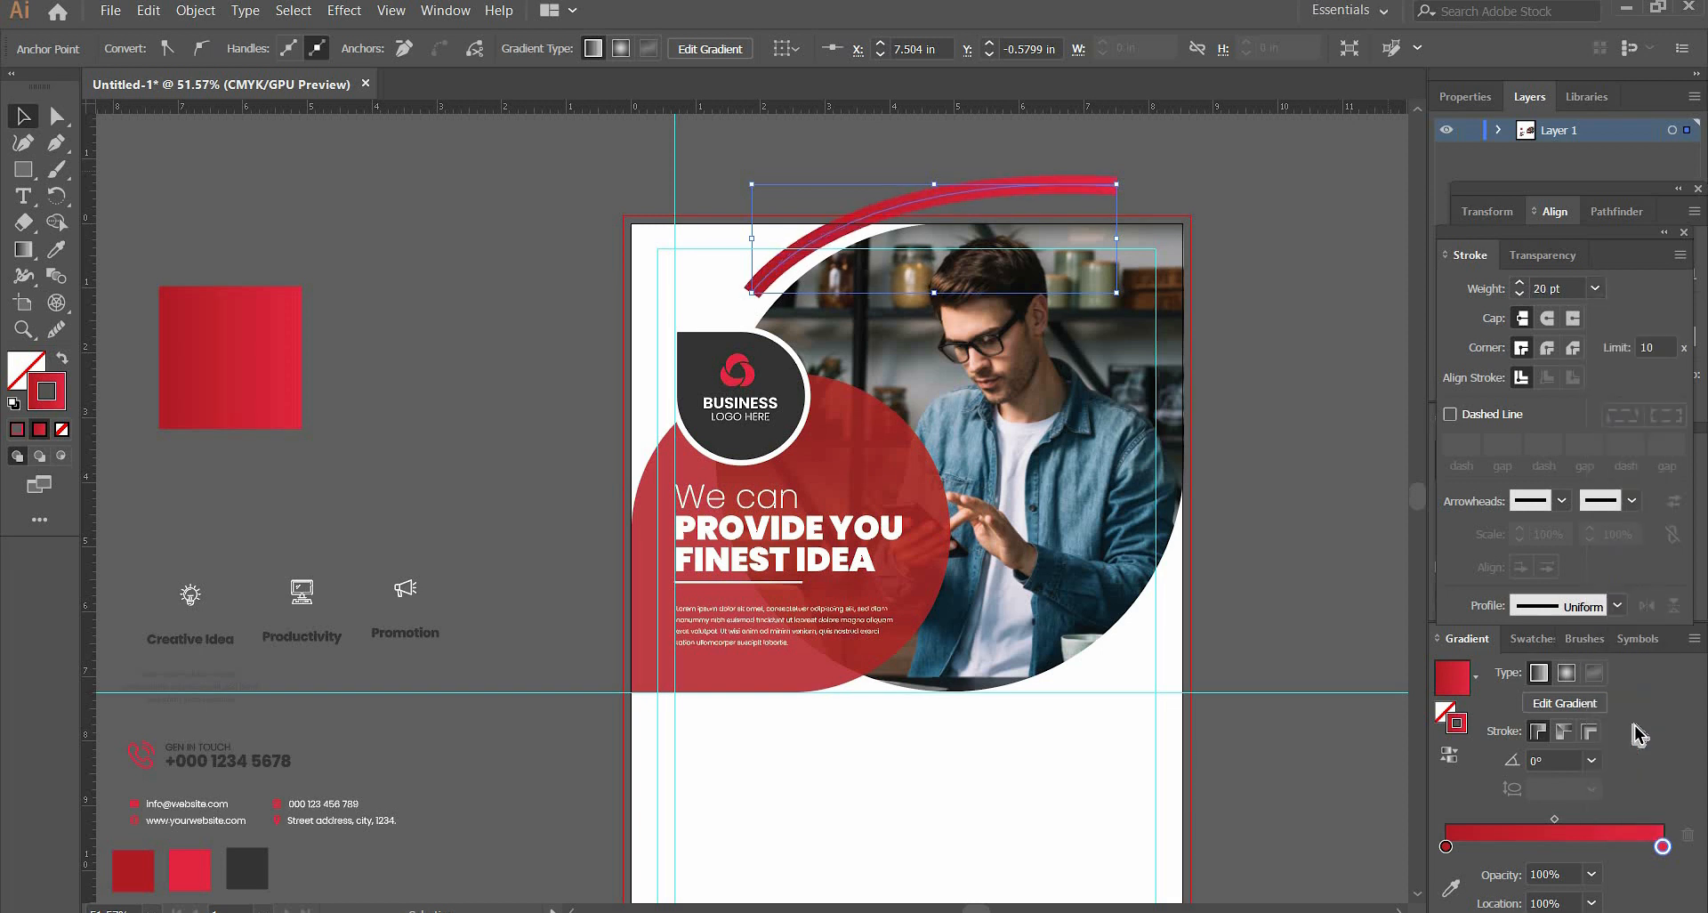
{"action": "left_click", "coordinate": [1595, 289]}
{"action": "left_click", "coordinate": [1628, 792]}
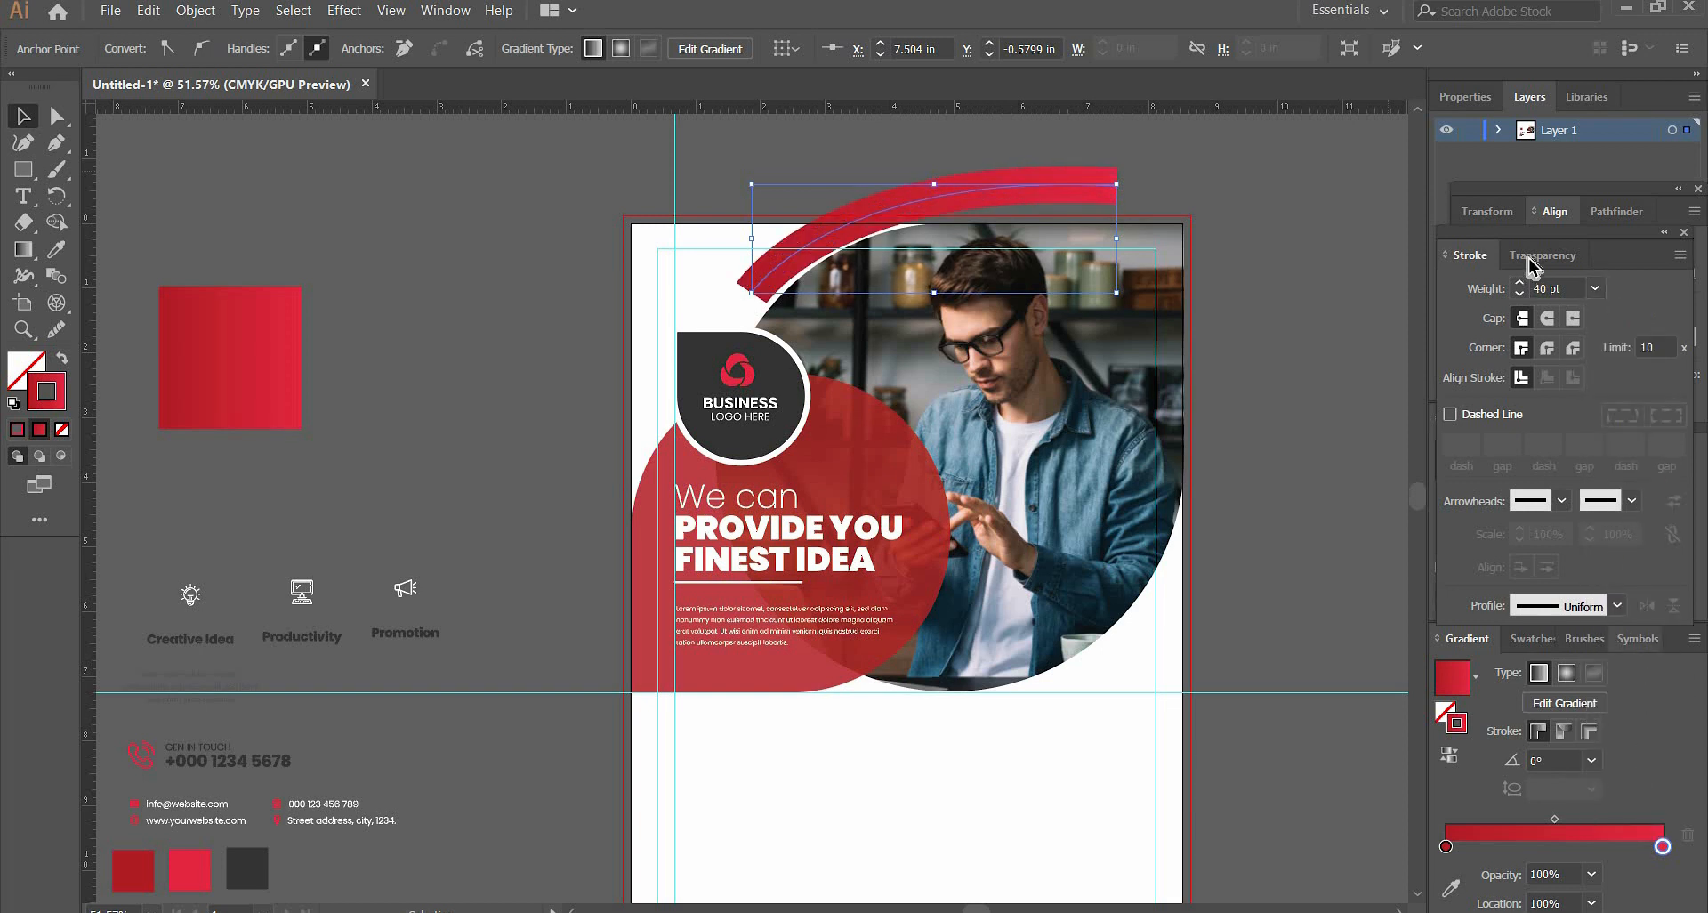
- Set the red curve's stroke weight to 30 pt and give it round caps
{"action": "key", "text": "BackSpace"}
{"action": "key", "text": "BackSpace"}
{"action": "type", "text": "30"}
{"action": "key", "text": "Return"}
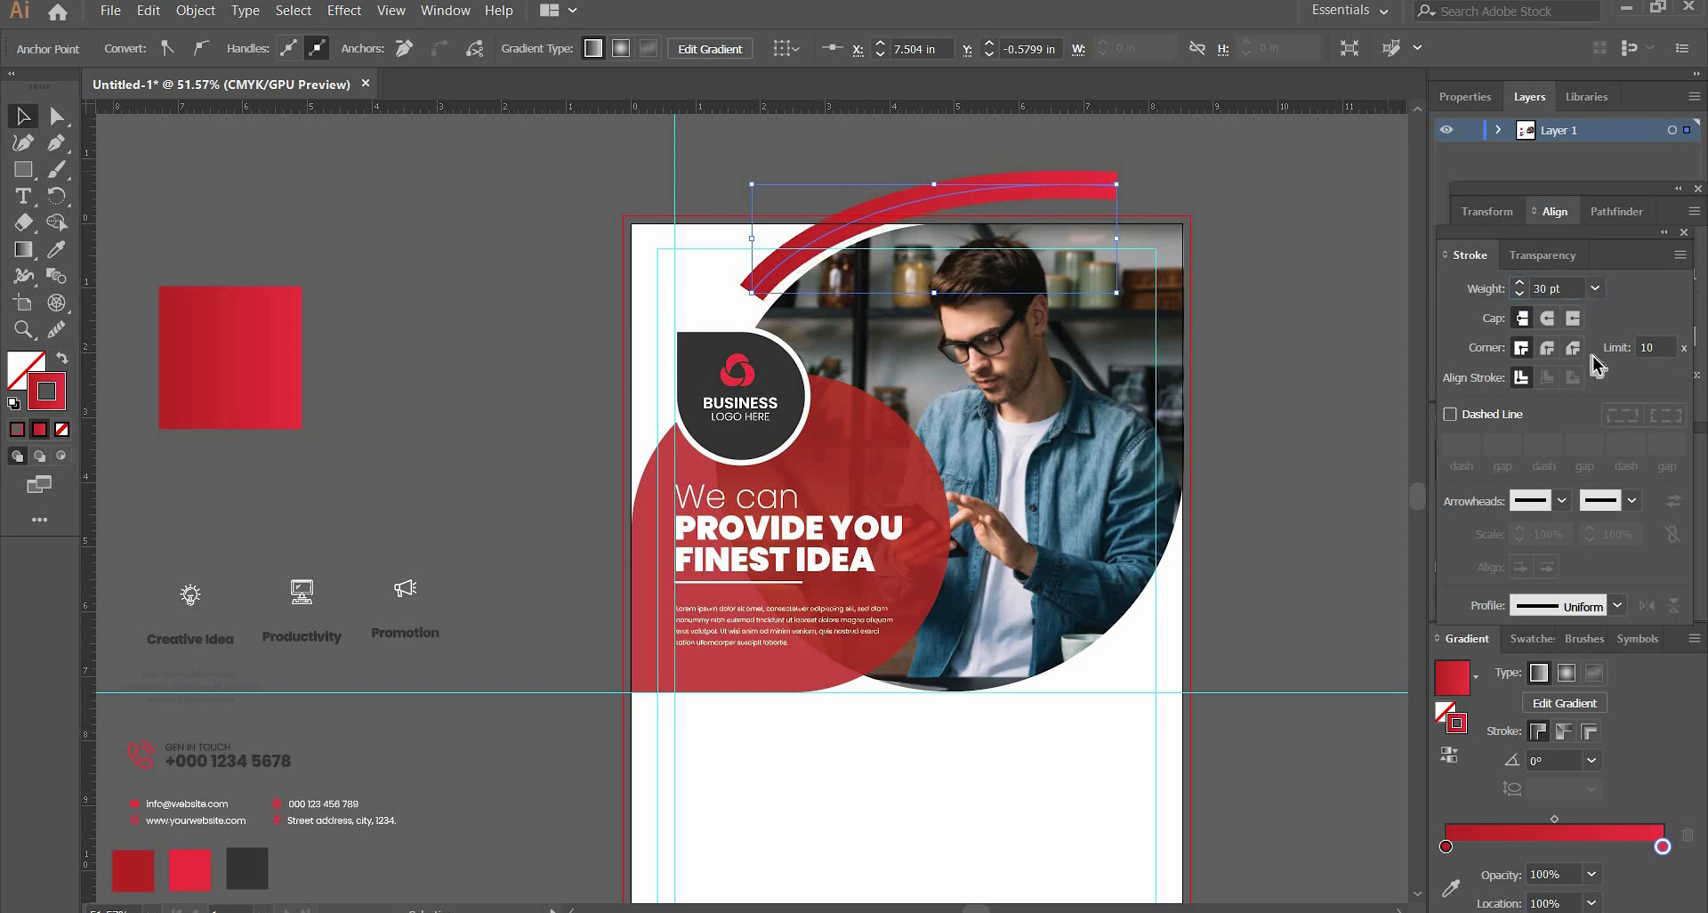
{"action": "left_click", "coordinate": [1550, 323]}
{"action": "left_click", "coordinate": [800, 199]}
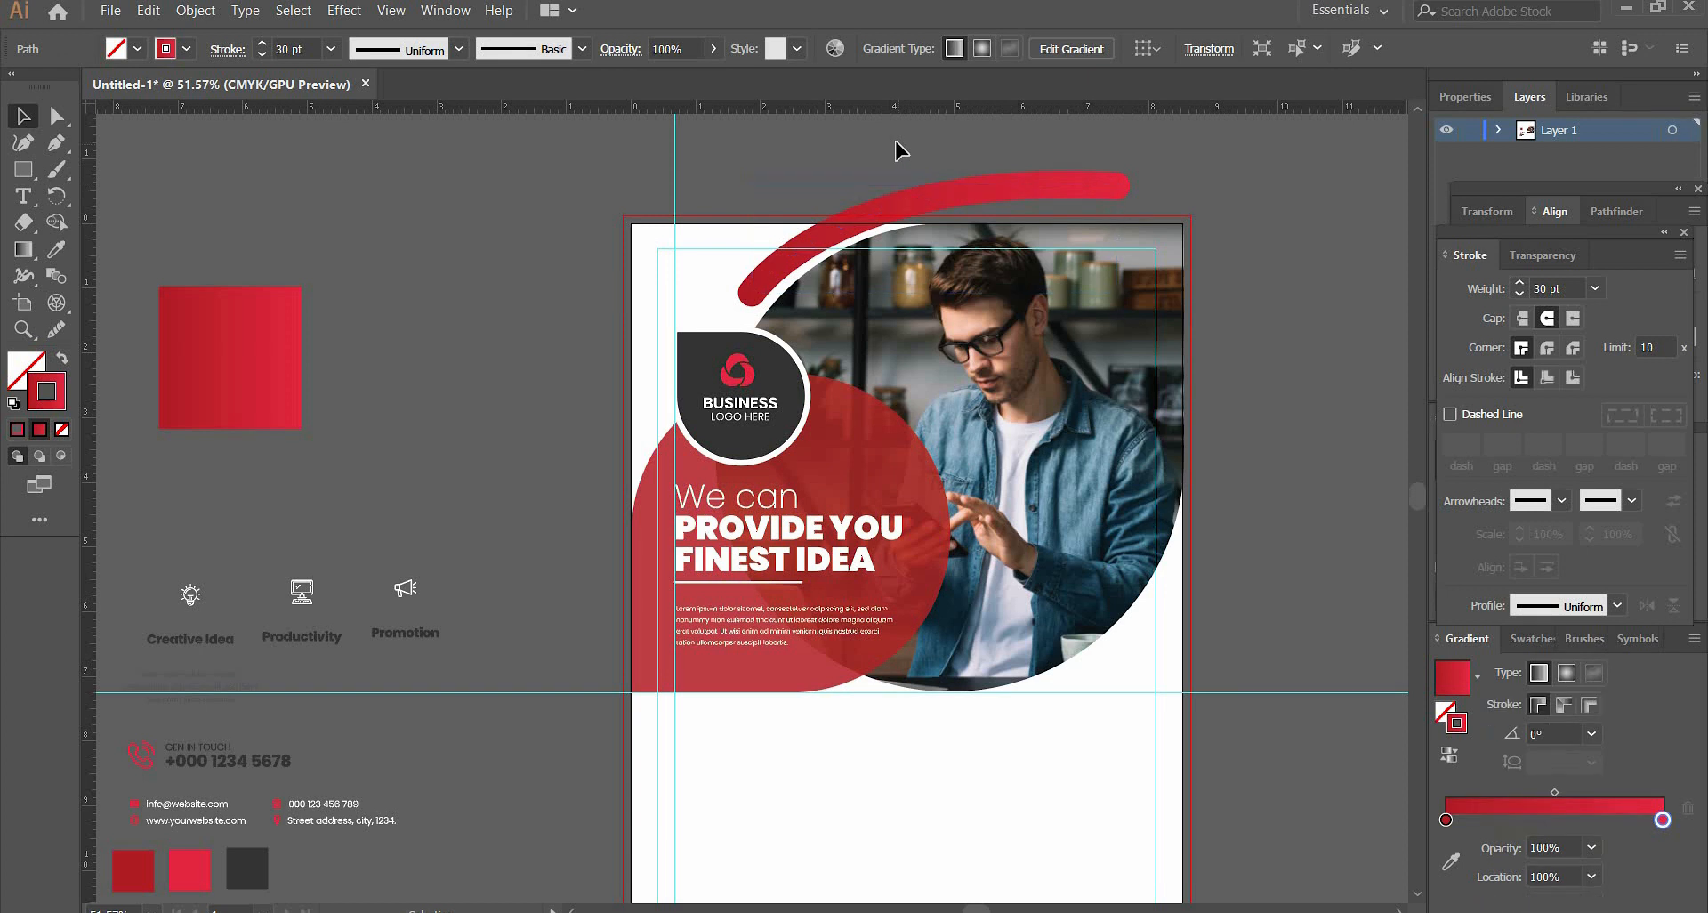
- Try rotating the red curve counterclockwise by about 2.1°, and undo the rotation
{"action": "left_click", "coordinate": [1117, 185]}
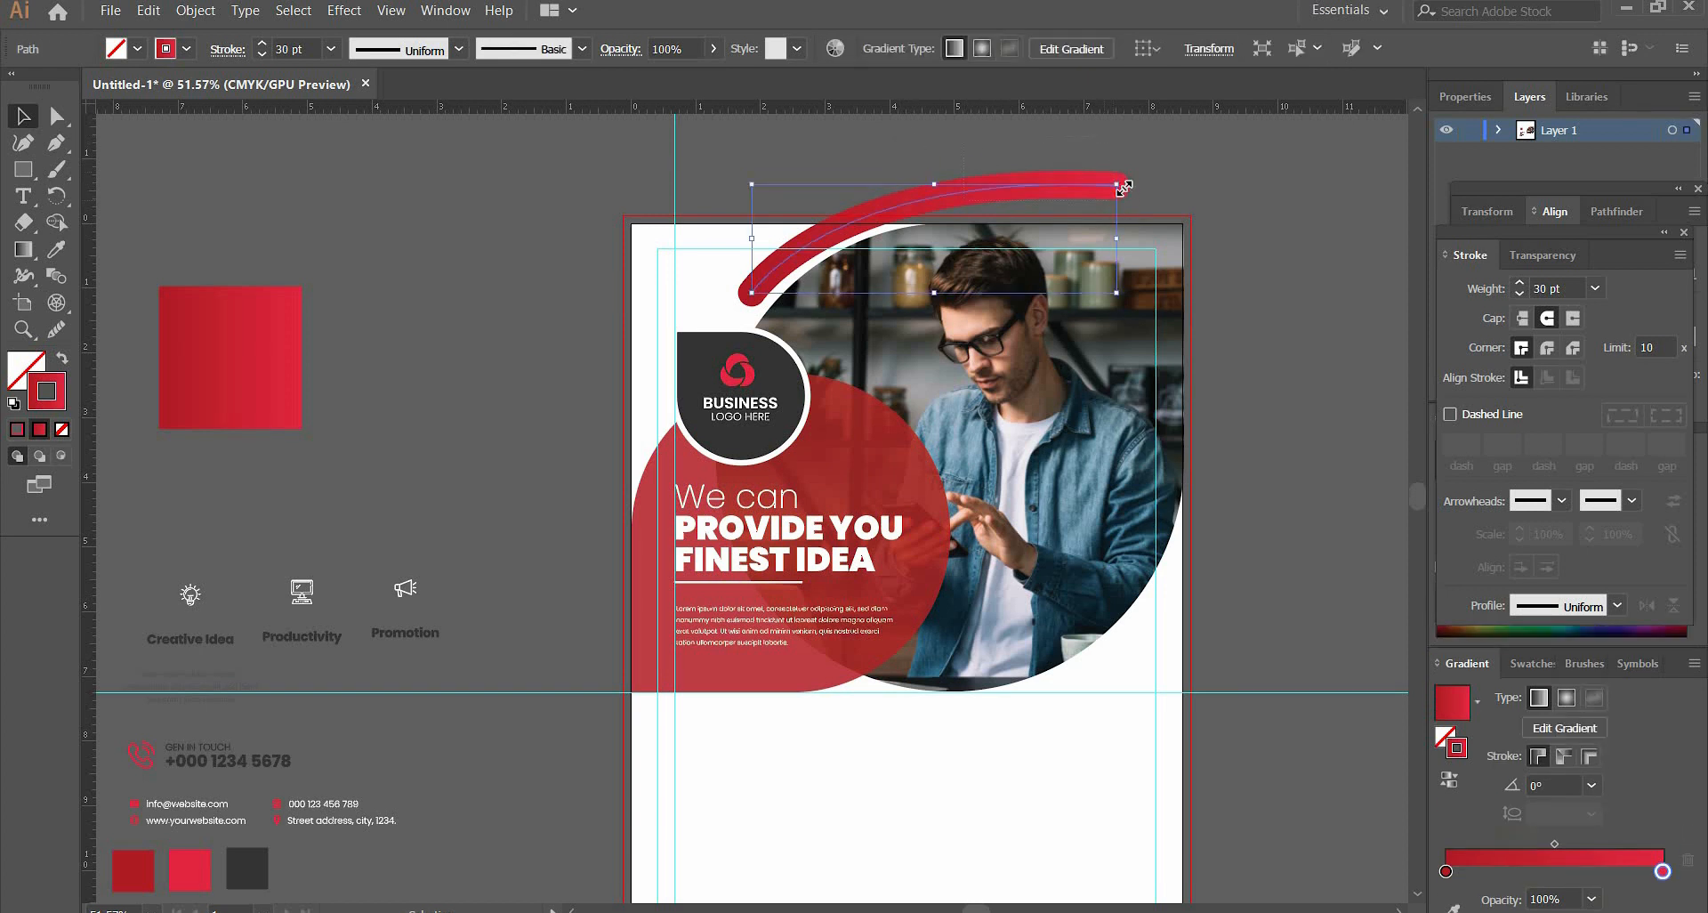
{"action": "left_click_drag", "start_coordinate": [1116, 168], "coordinate": [1116, 168]}
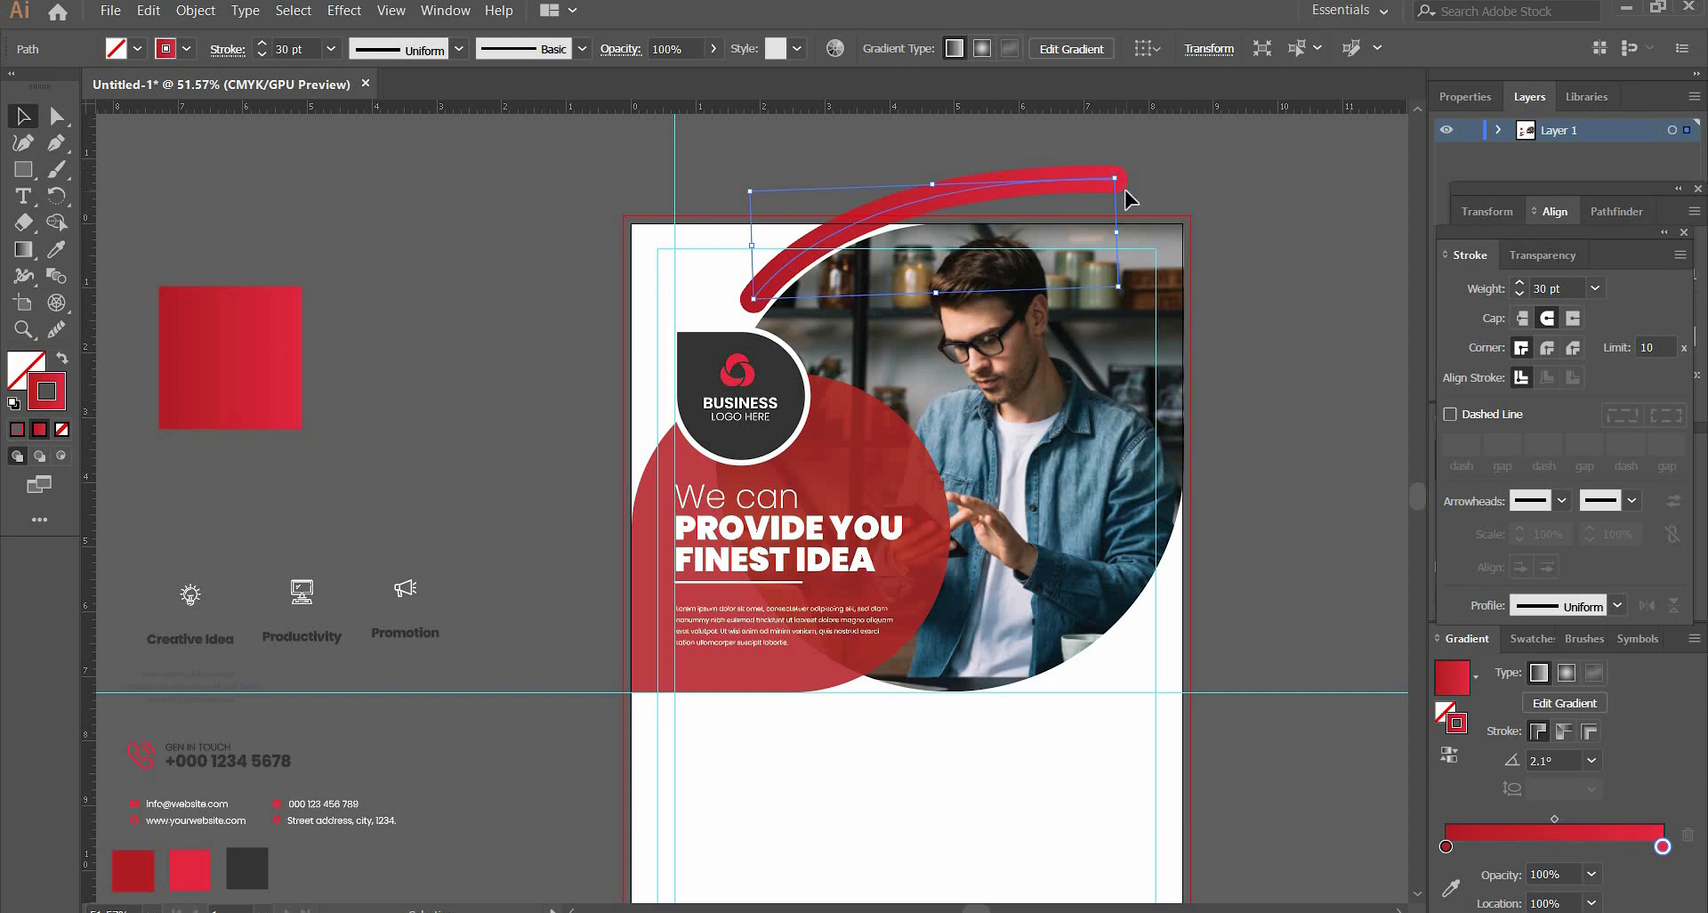
{"action": "key", "text": "ctrl+z"}
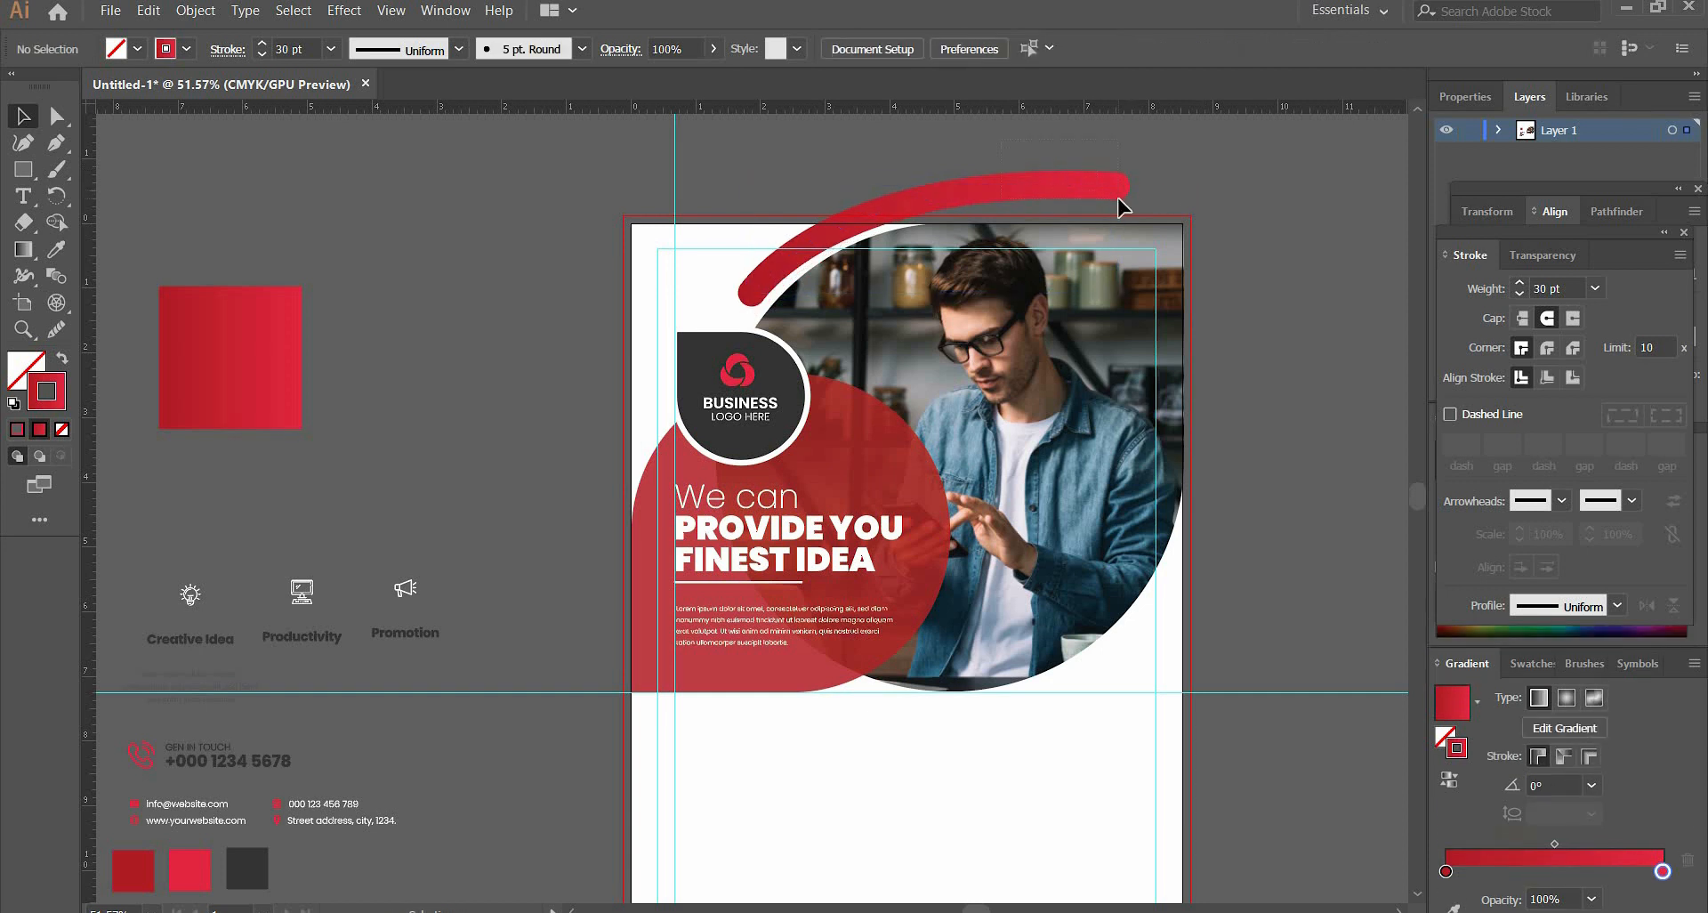
{"action": "left_click", "coordinate": [1241, 211]}
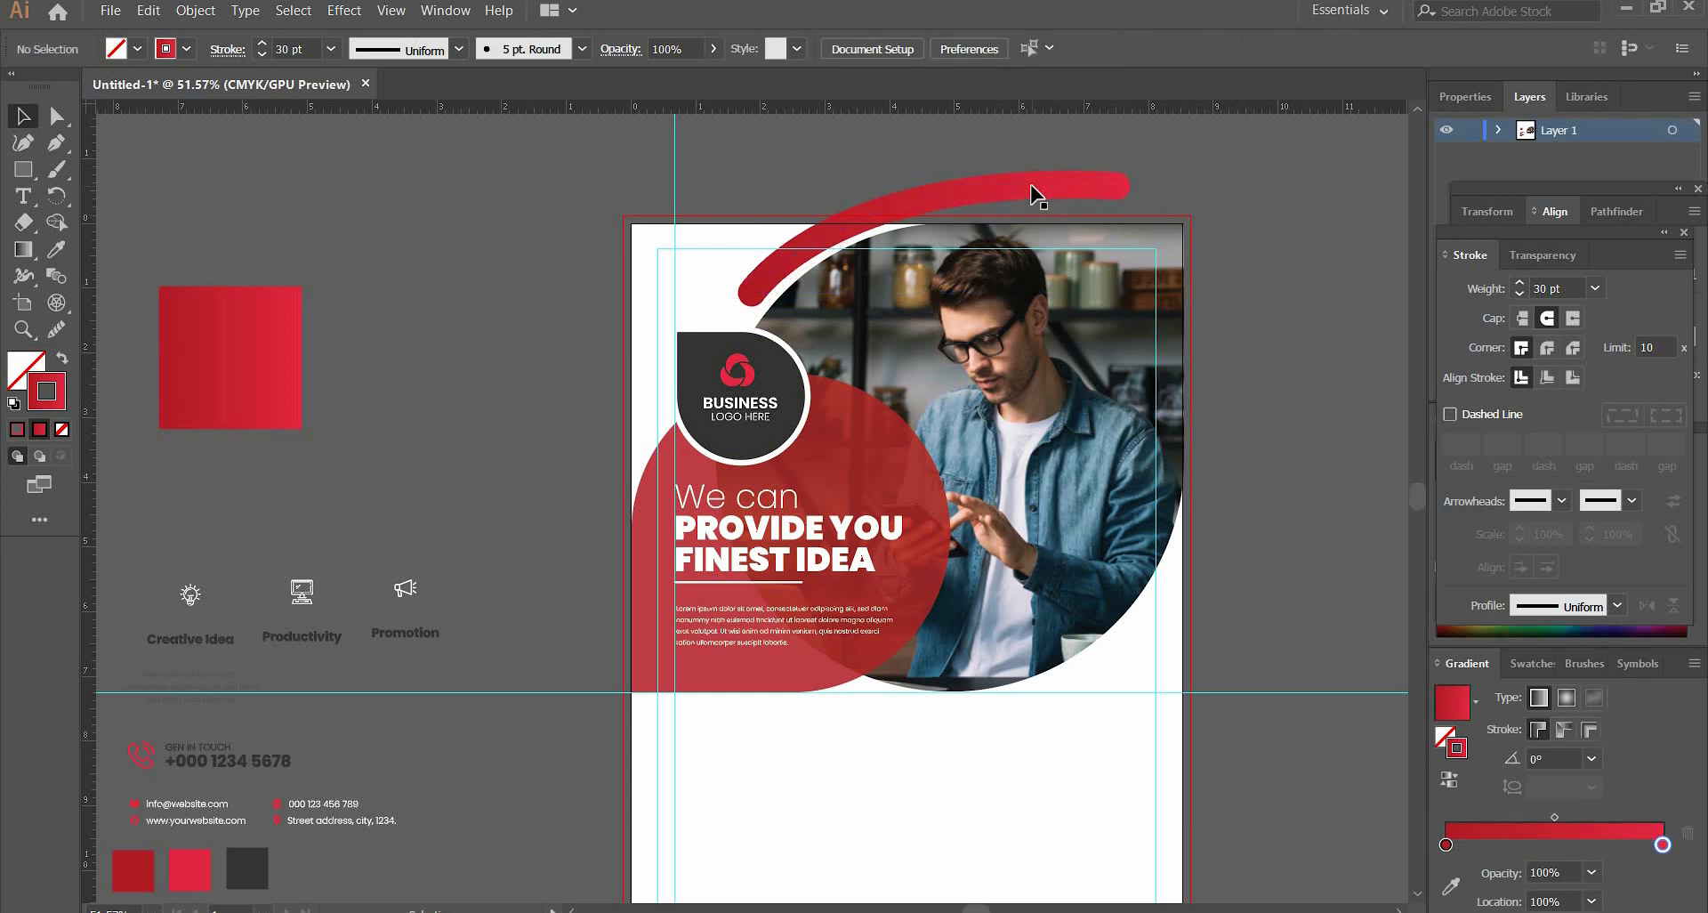
{"action": "key", "text": "ctrl+="}
{"action": "key", "text": "ctrl+="}
{"action": "key", "text": "ctrl+="}
{"action": "left_click_drag", "start_coordinate": [1032, 187], "coordinate": [1001, 578]}
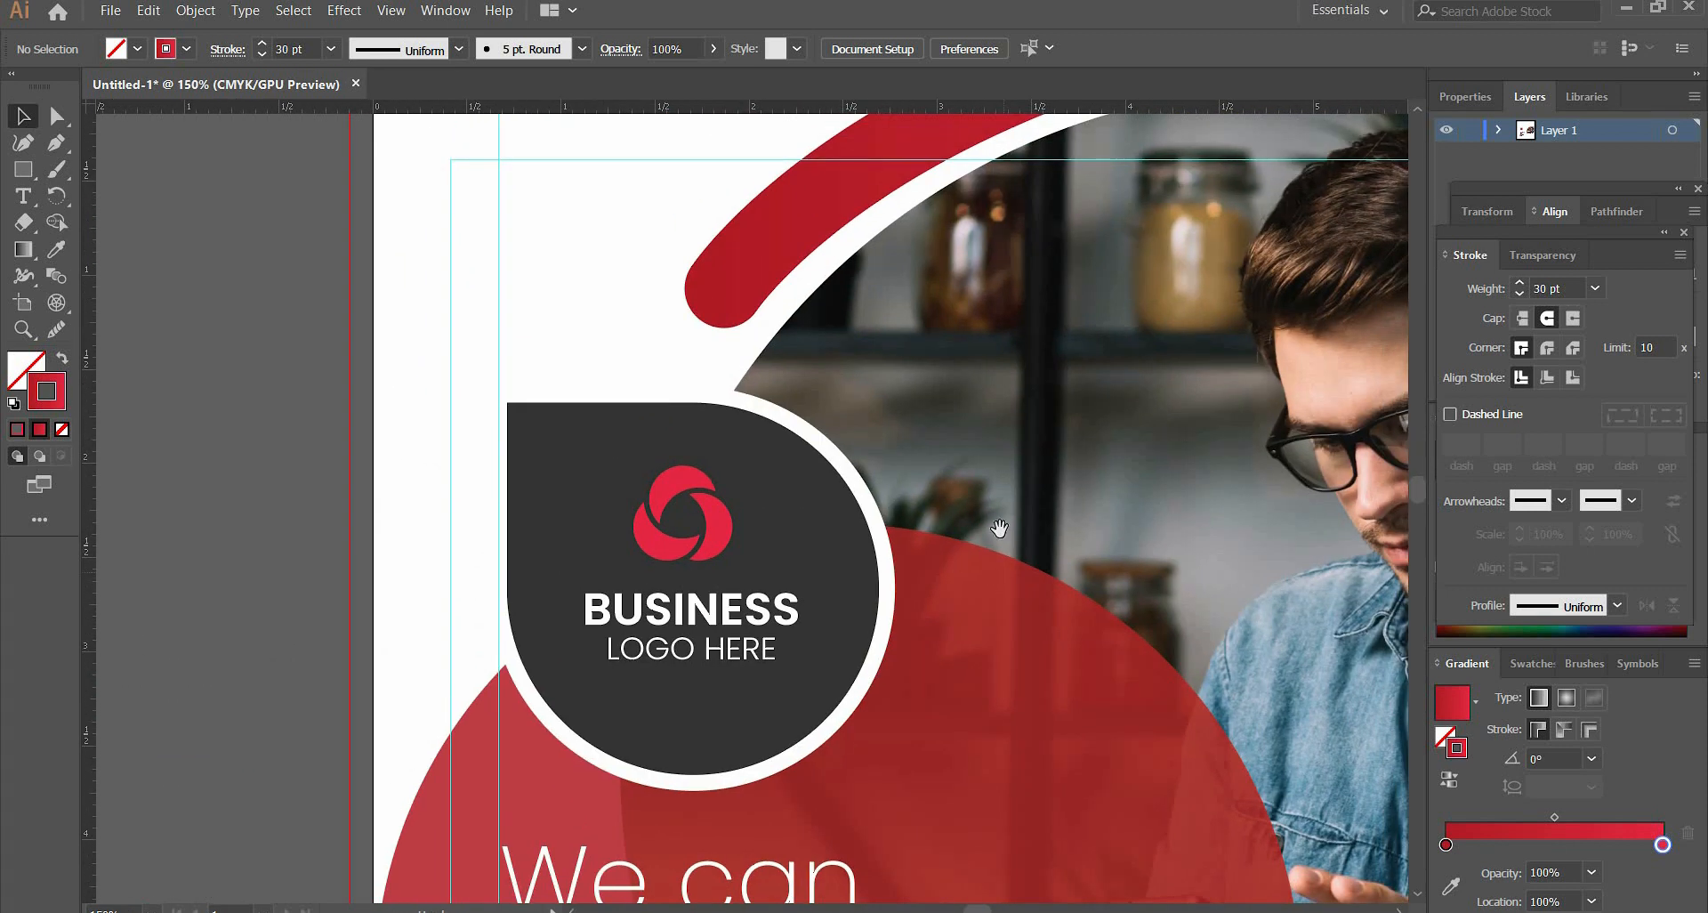
- Expand the red gradient curve at the photo's upper-left edge into a filled shape
{"action": "scroll", "coordinate": [999, 529], "scroll_direction": "down", "scroll_amount": 1}
{"action": "key", "text": "ctrl+minus"}
{"action": "key", "text": "ctrl+minus"}
{"action": "key", "text": "ctrl+minus"}
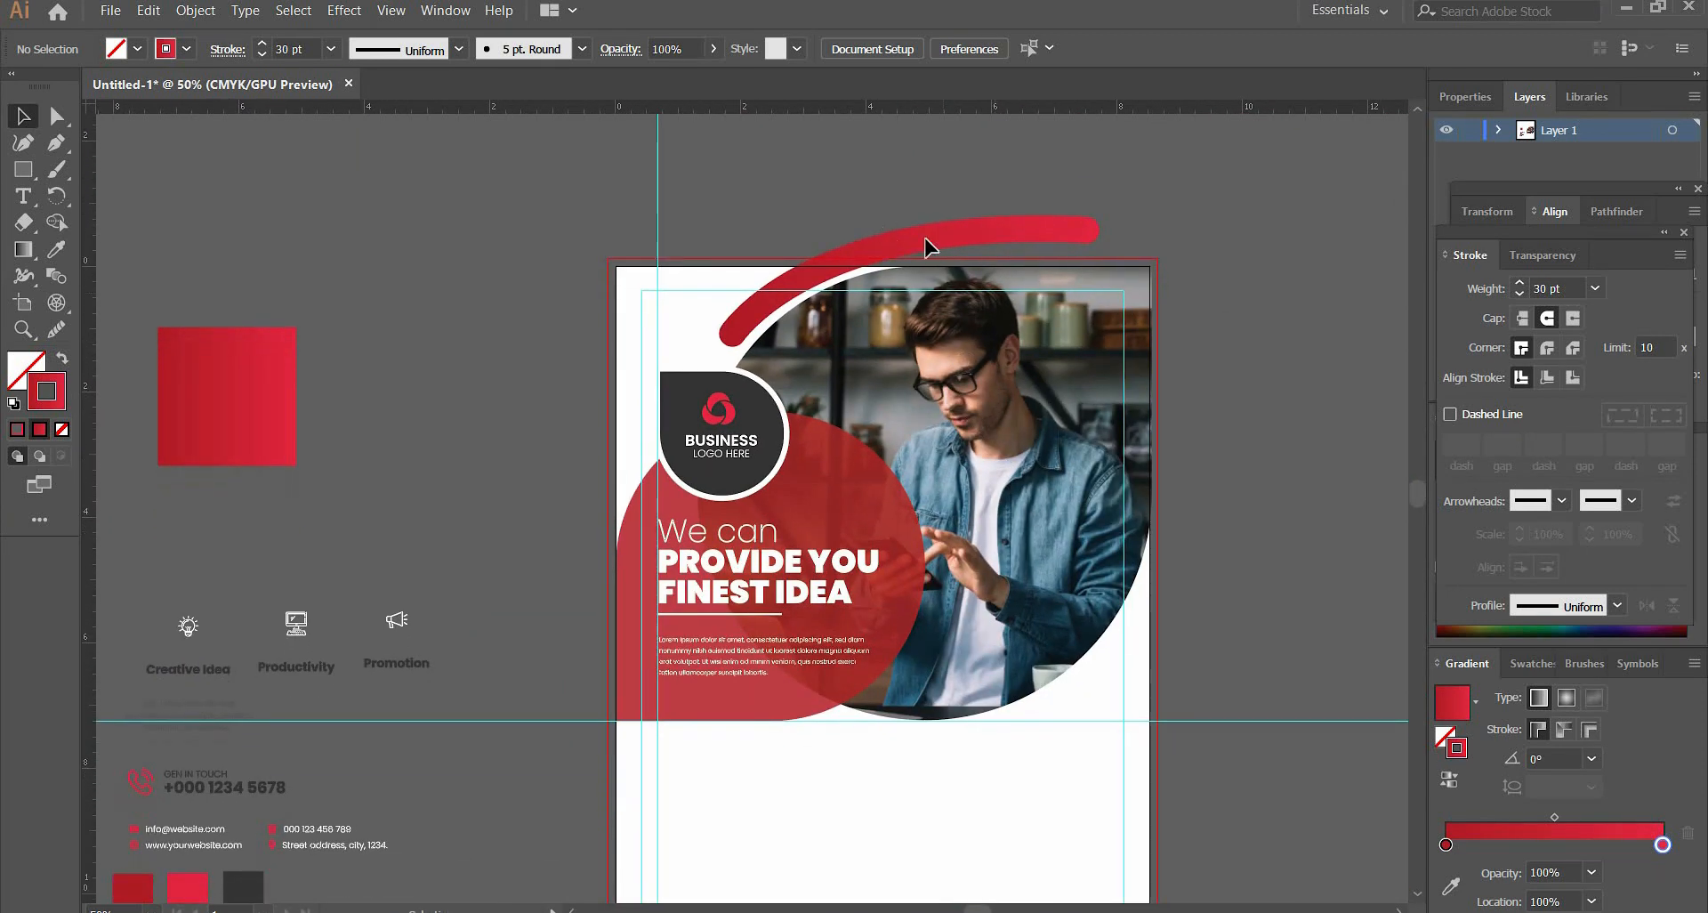
{"action": "left_click", "coordinate": [927, 246]}
{"action": "left_click", "coordinate": [195, 10]}
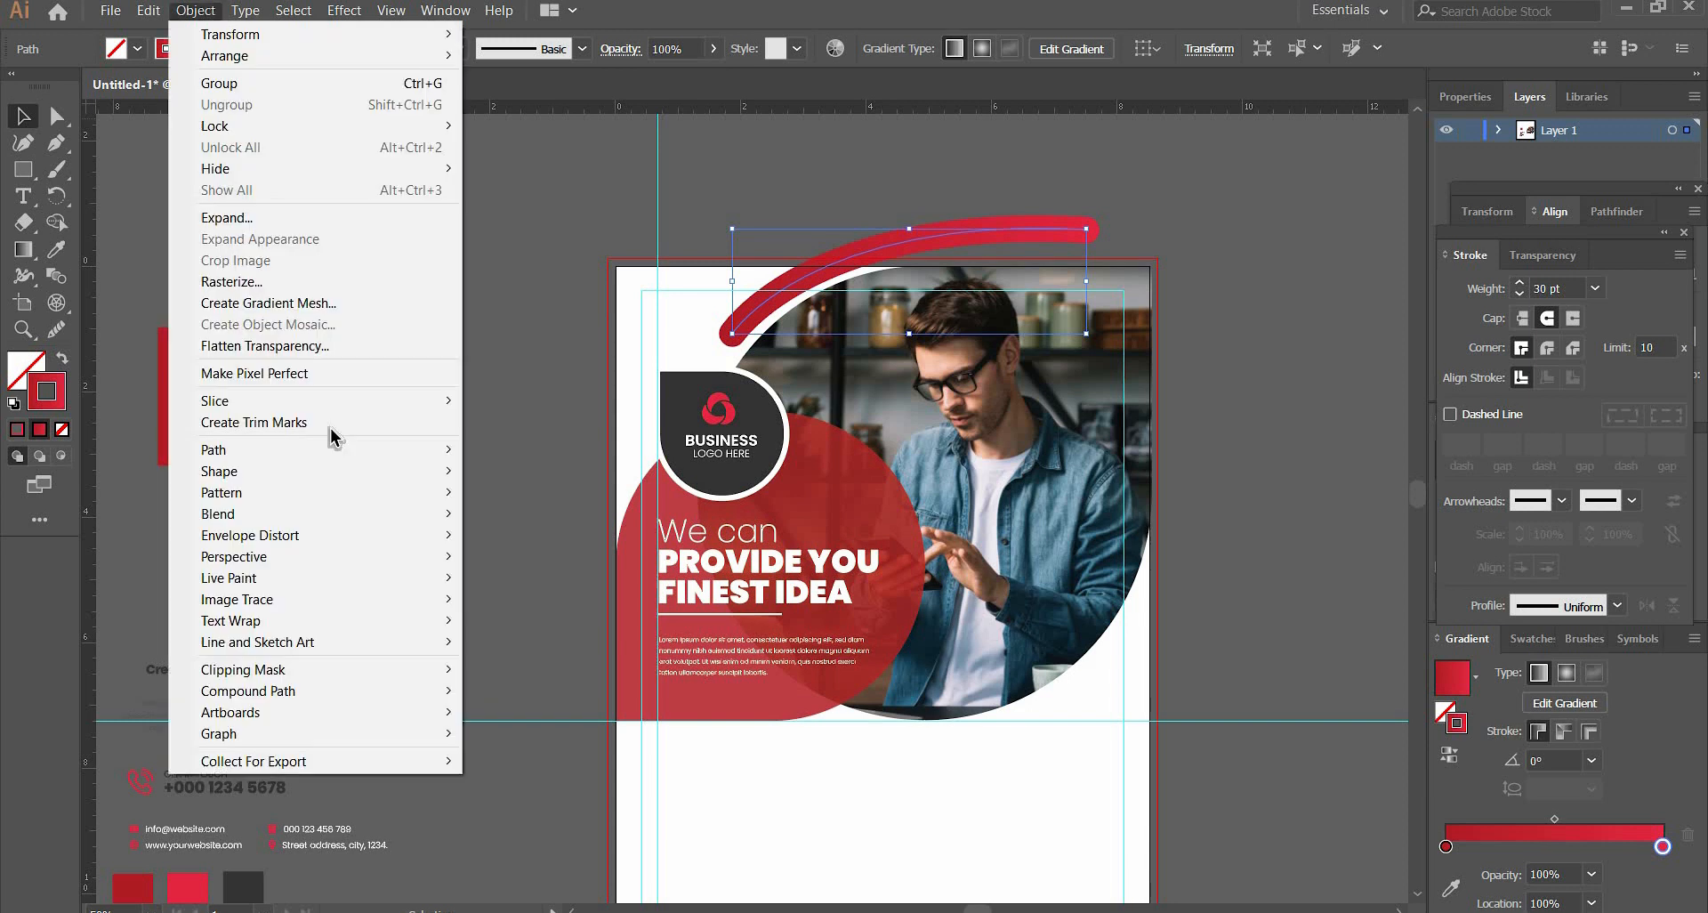
{"action": "left_click", "coordinate": [233, 217]}
{"action": "key", "text": "Return"}
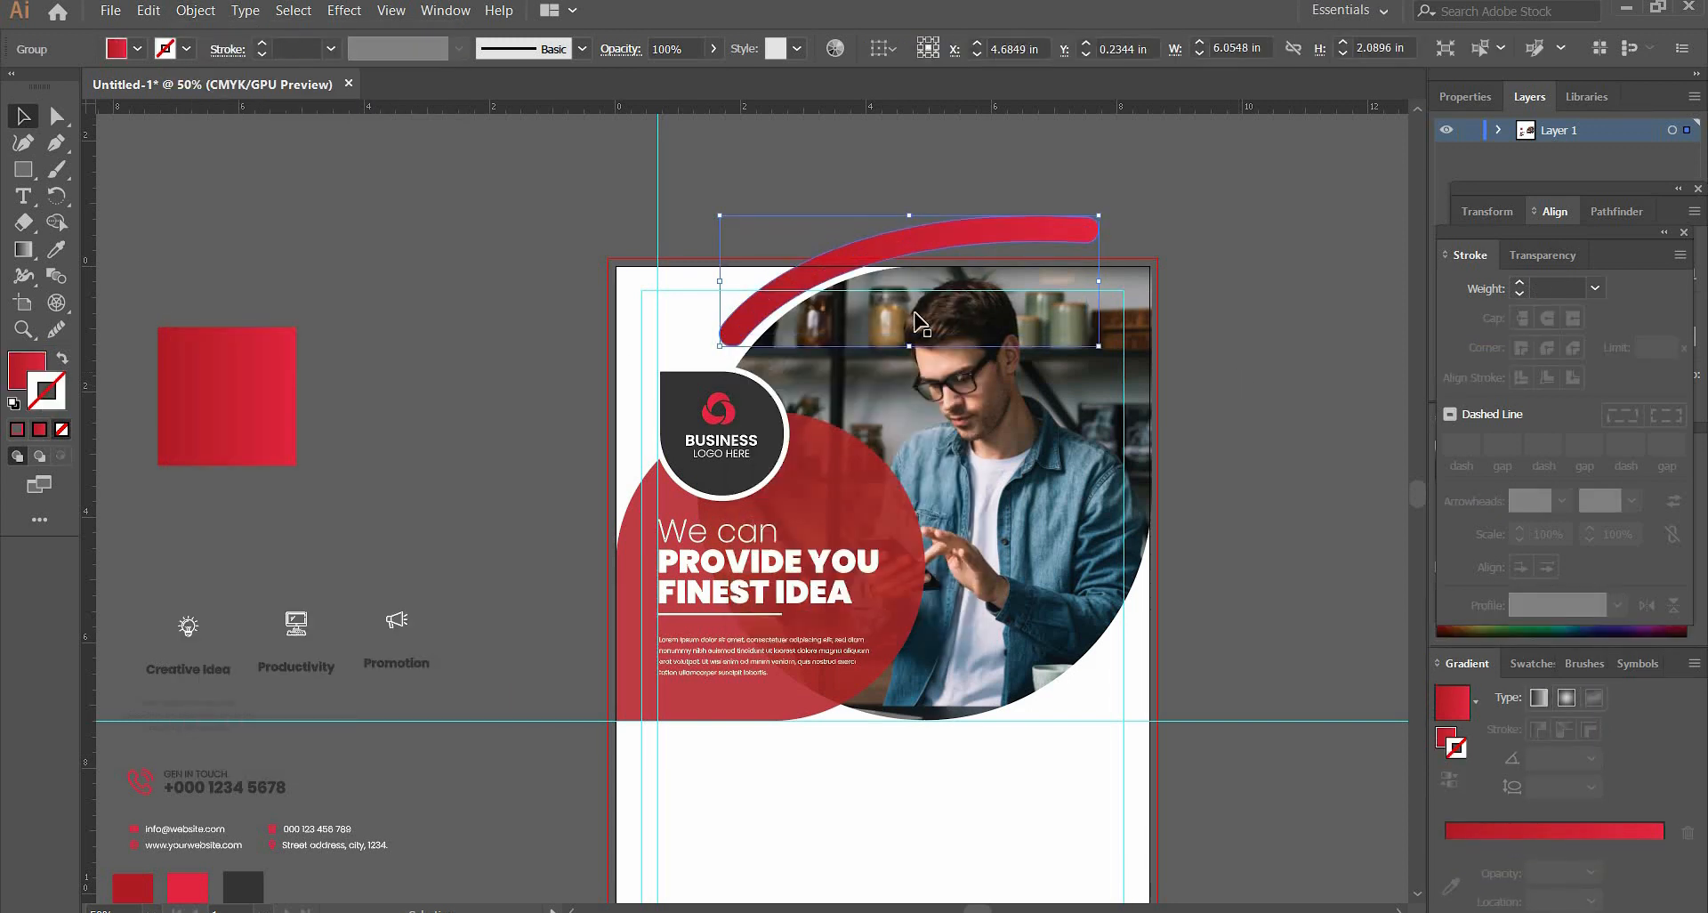
{"action": "left_click", "coordinate": [23, 250]}
{"action": "left_click", "coordinate": [25, 119]}
{"action": "left_click", "coordinate": [901, 181]}
- Draw a second open Pen curve around the photo's lower-right edge, with a red gradient stroke and no fill
{"action": "left_click", "coordinate": [1009, 228]}
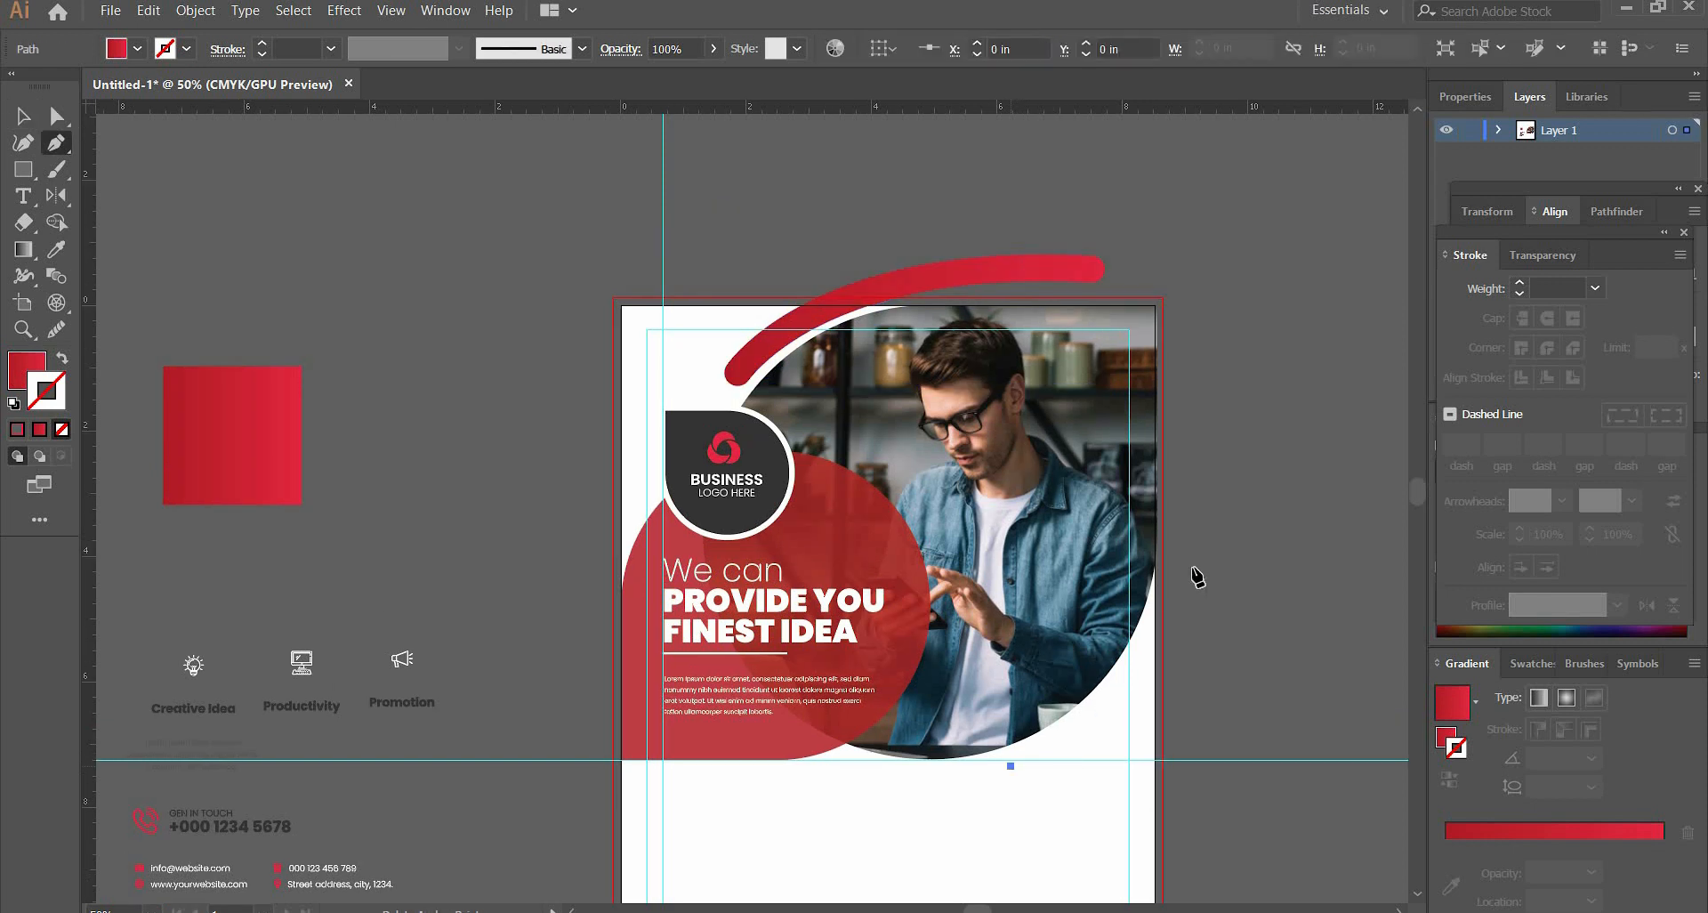
{"action": "left_click_drag", "start_coordinate": [1199, 379], "coordinate": [1231, 286]}
{"action": "mouse_move", "coordinate": [1196, 190]}
{"action": "left_mouse_down"}
{"action": "mouse_move", "coordinate": [1136, 168]}
{"action": "mouse_move", "coordinate": [1144, 103]}
{"action": "mouse_move", "coordinate": [1155, 153]}
{"action": "mouse_move", "coordinate": [1162, 141]}
{"action": "left_mouse_up"}
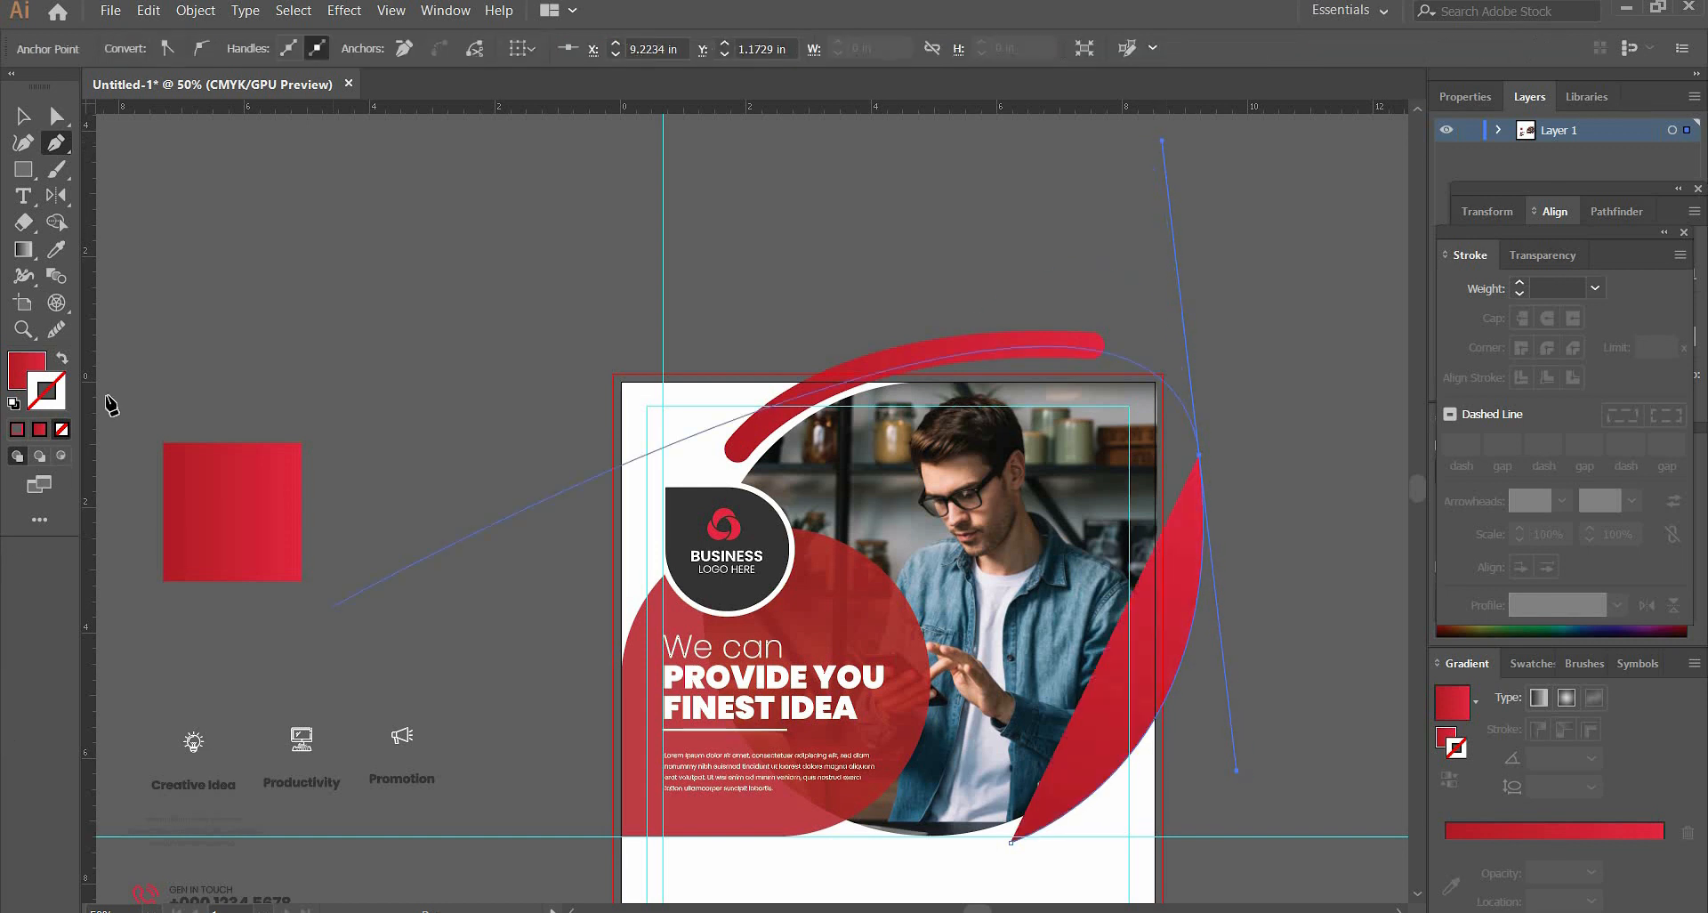
{"action": "left_click", "coordinate": [62, 358]}
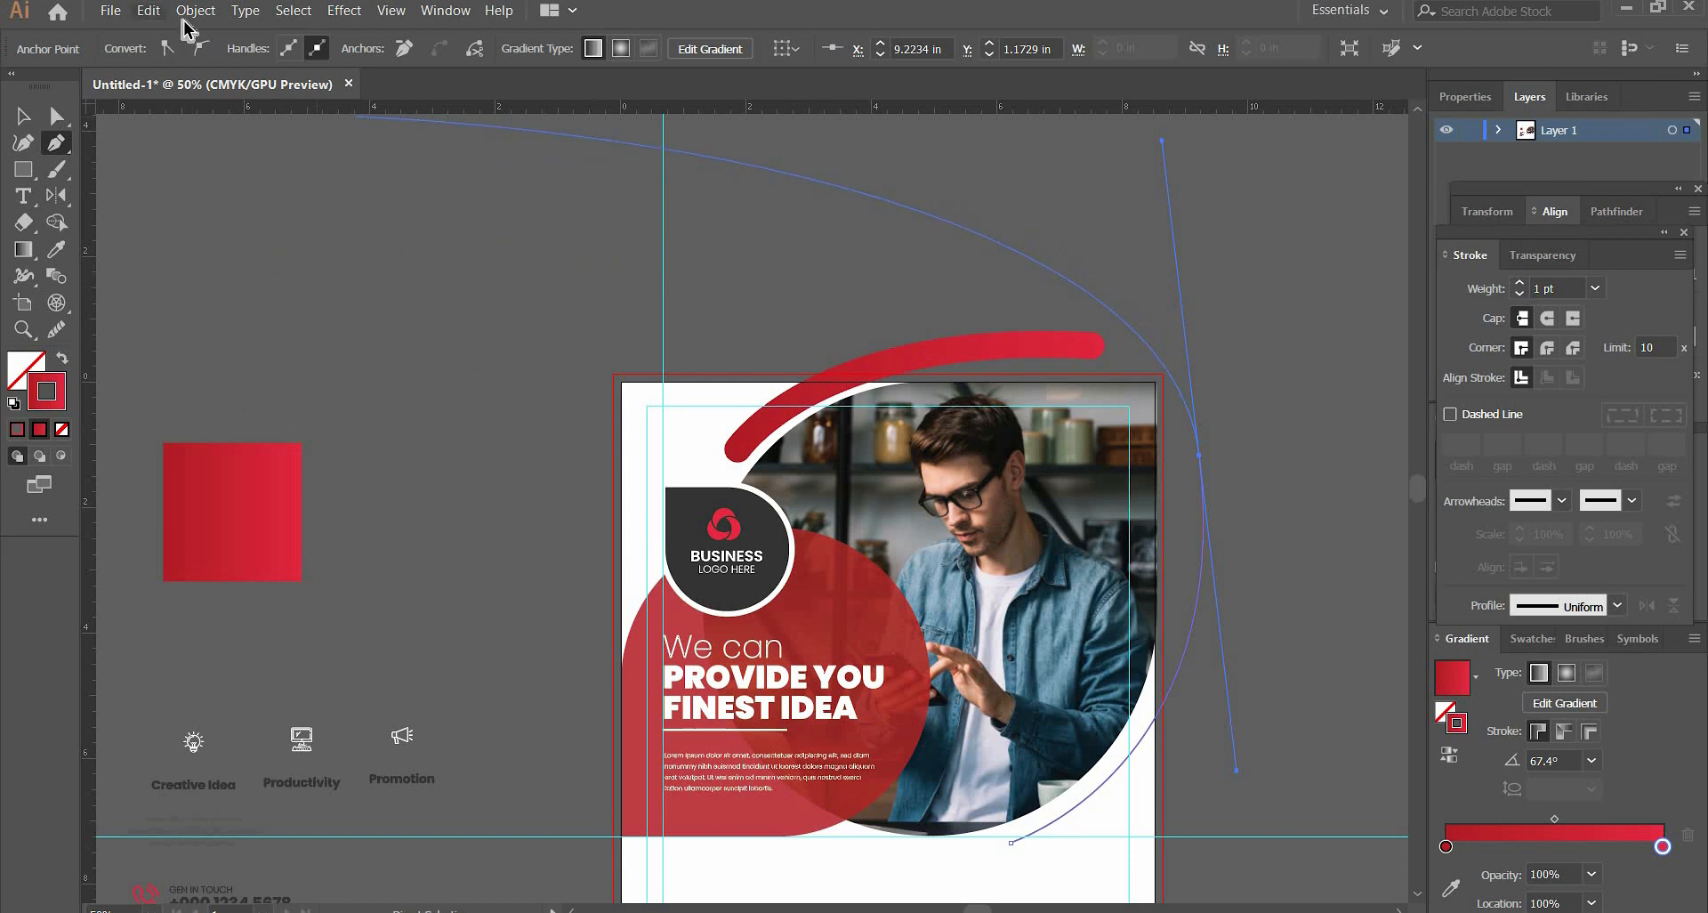
- Set the lower-right curve's stroke weight to 30 pt and give it round caps
{"action": "type", "text": "30"}
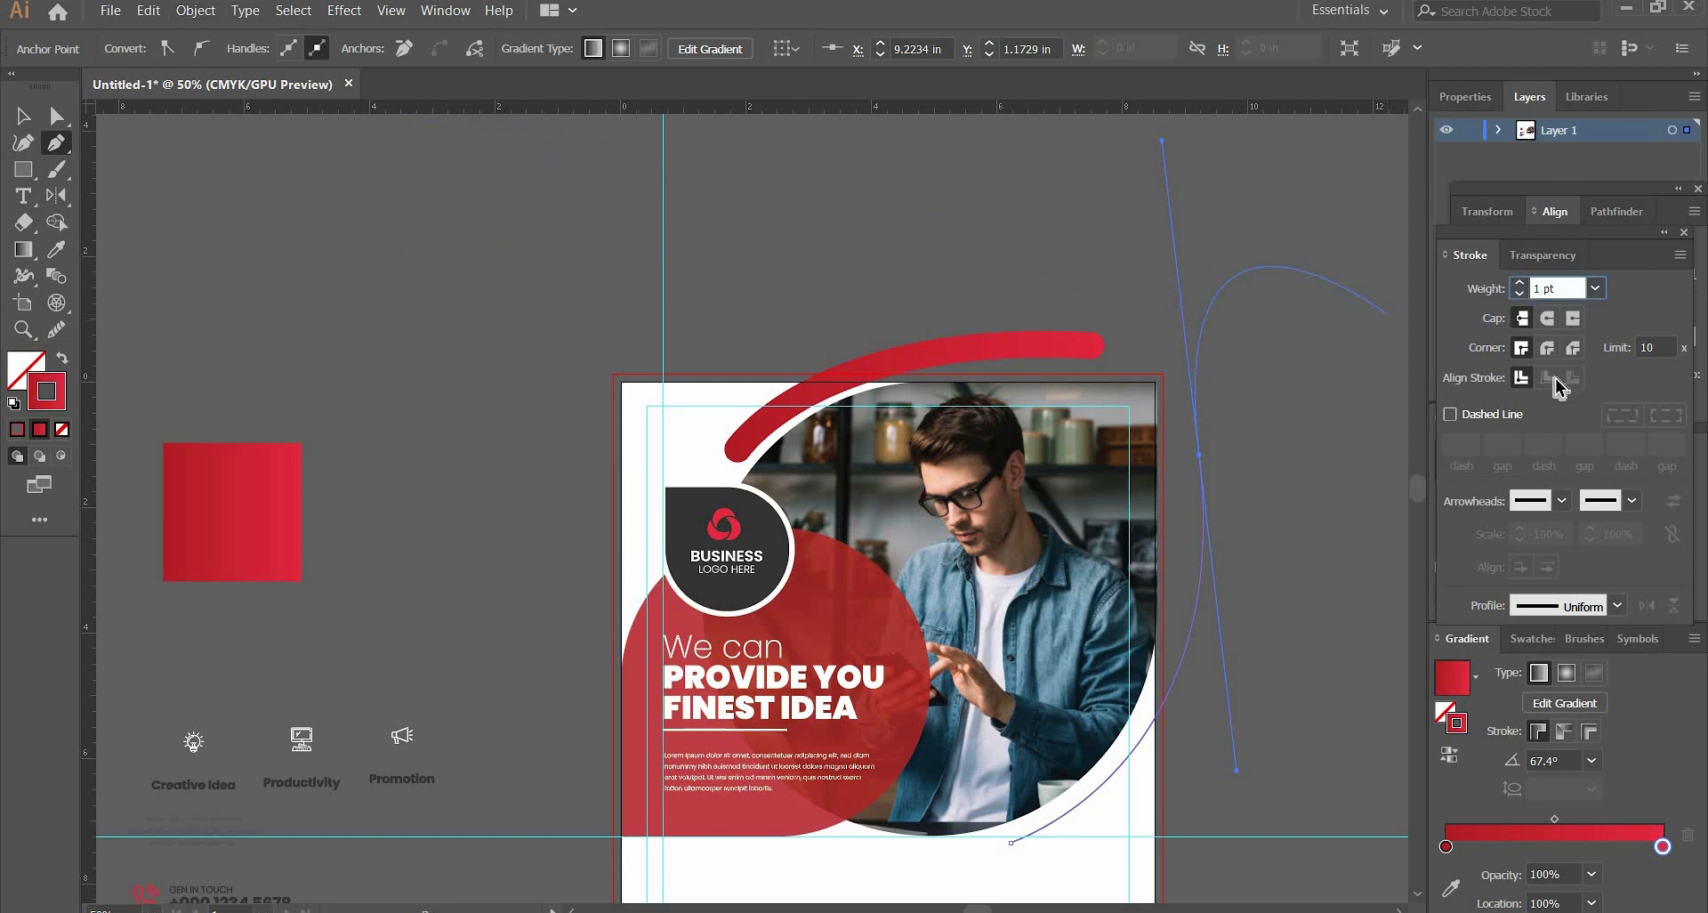
{"action": "key", "text": "Return"}
{"action": "left_click", "coordinate": [1545, 321]}
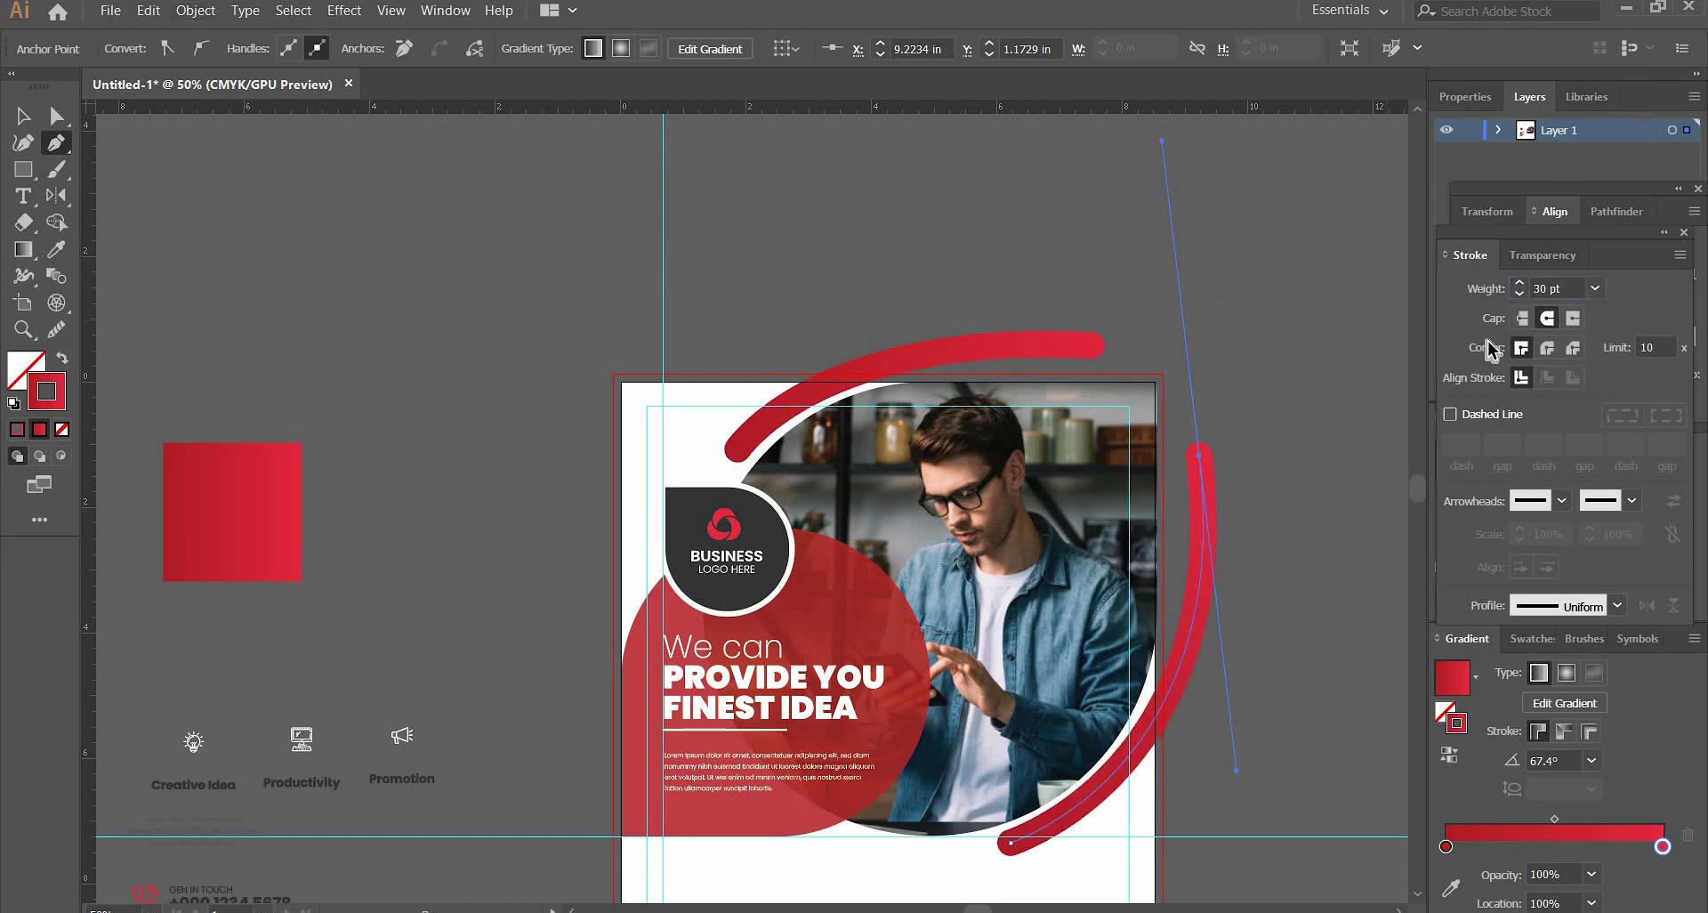
{"action": "key", "text": "v"}
{"action": "left_click", "coordinate": [1190, 343]}
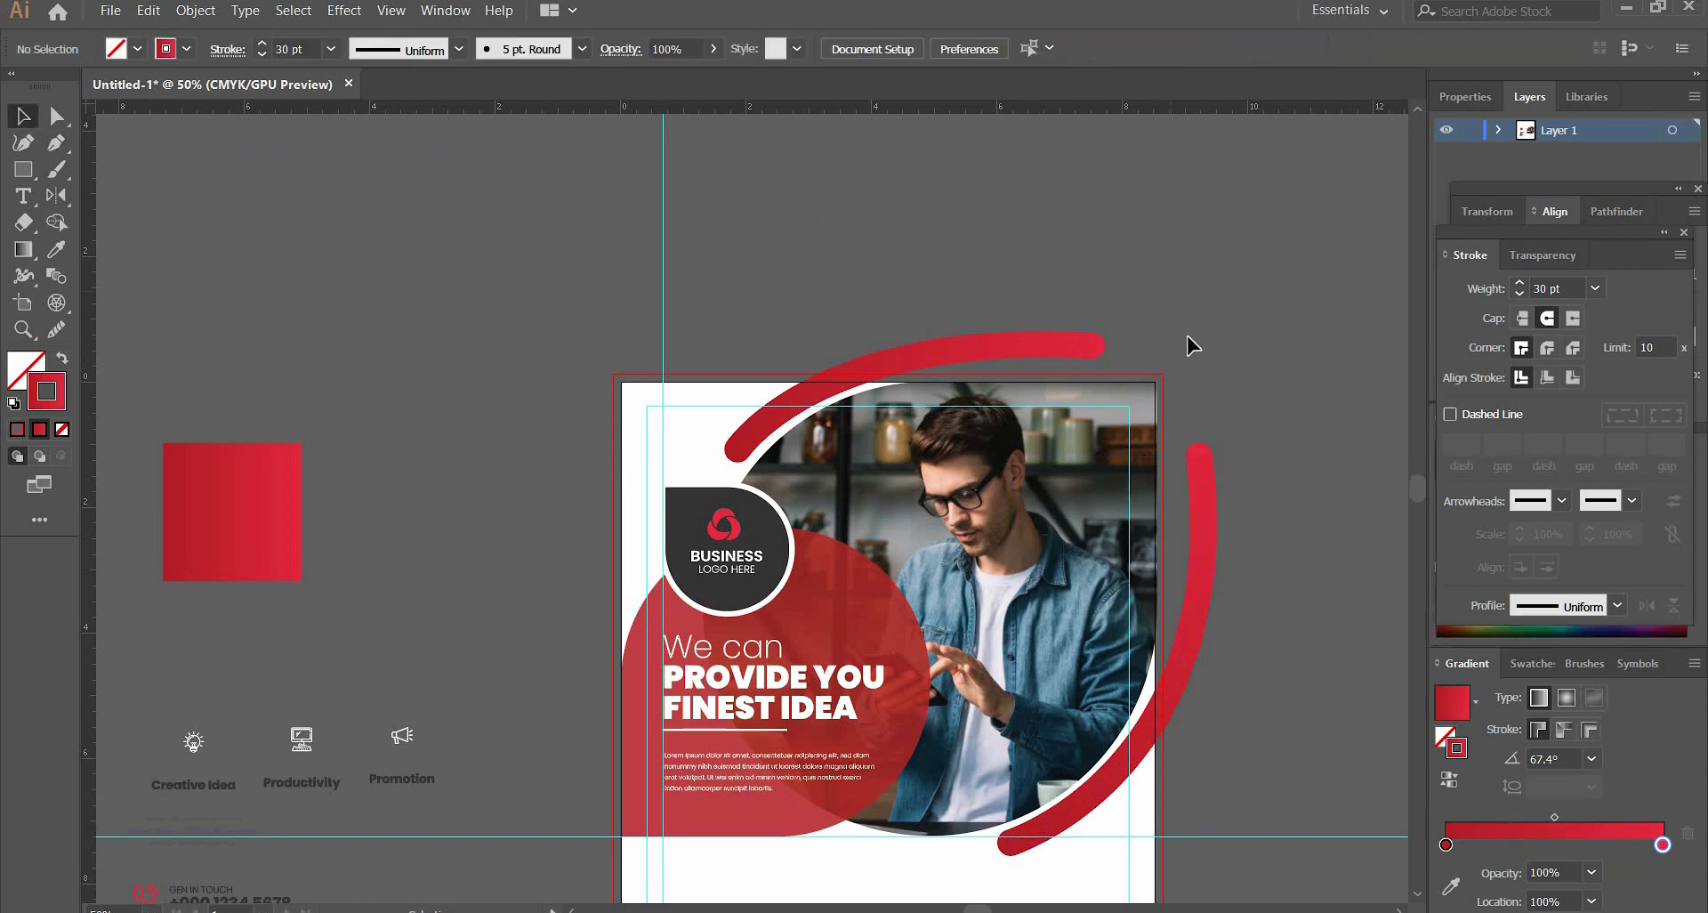
- Nudge the lower-right red curve slightly right and down, away from the photo's edge
{"action": "scroll", "coordinate": [1172, 788], "scroll_direction": "down", "scroll_amount": 2}
{"action": "left_click", "coordinate": [1074, 753]}
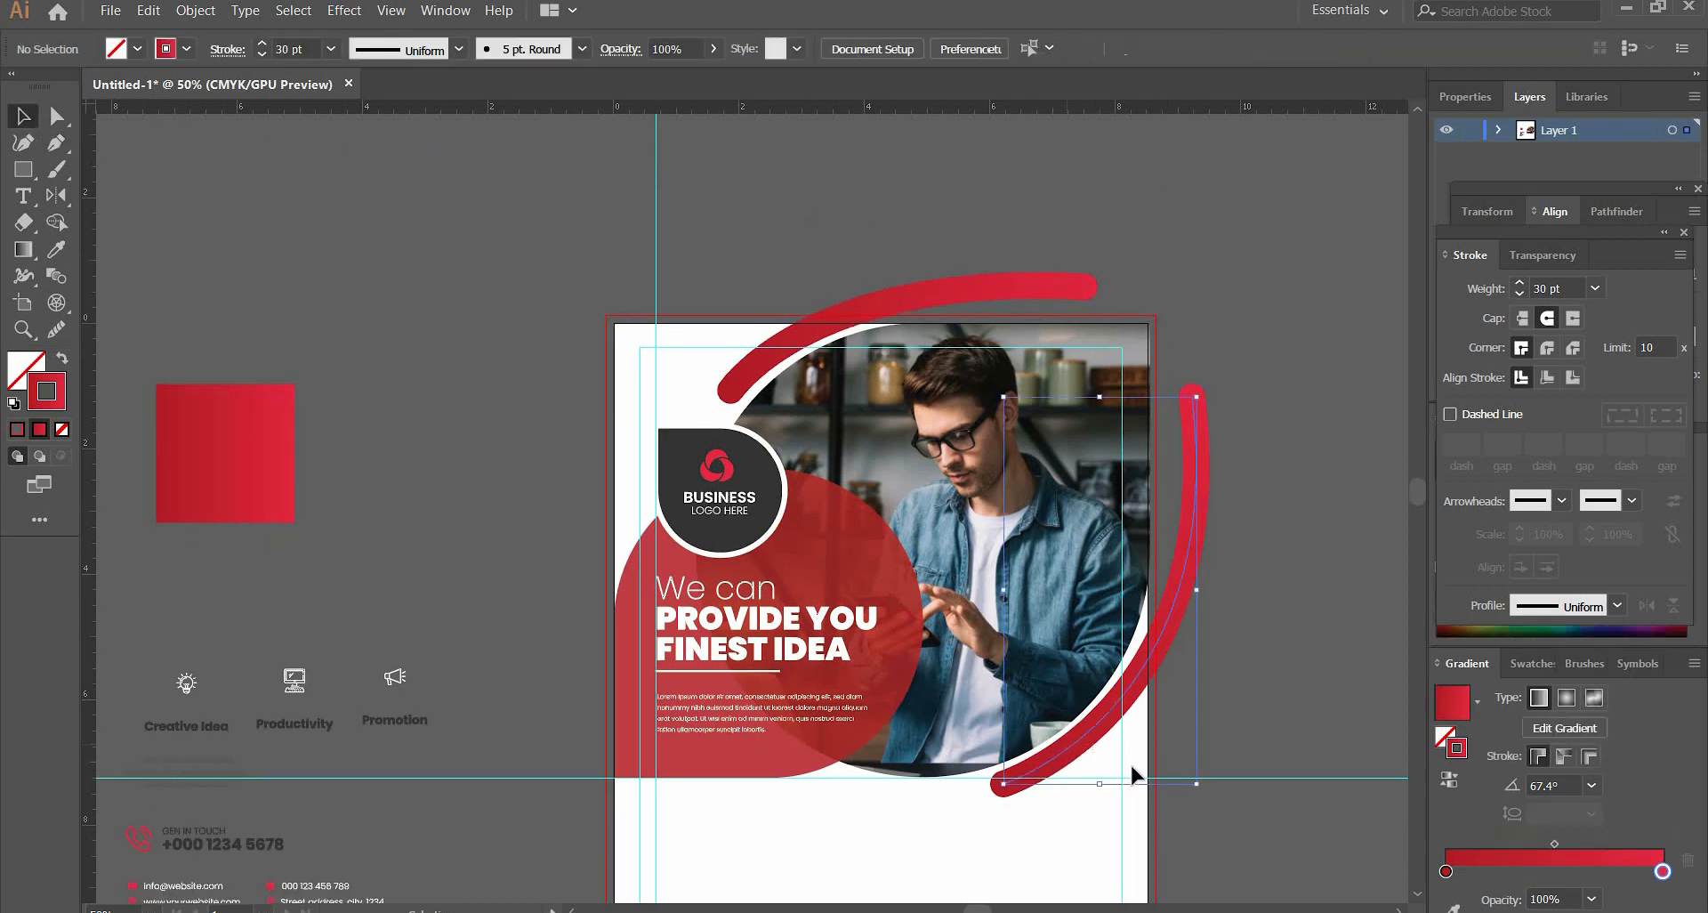
{"action": "key", "text": "Right"}
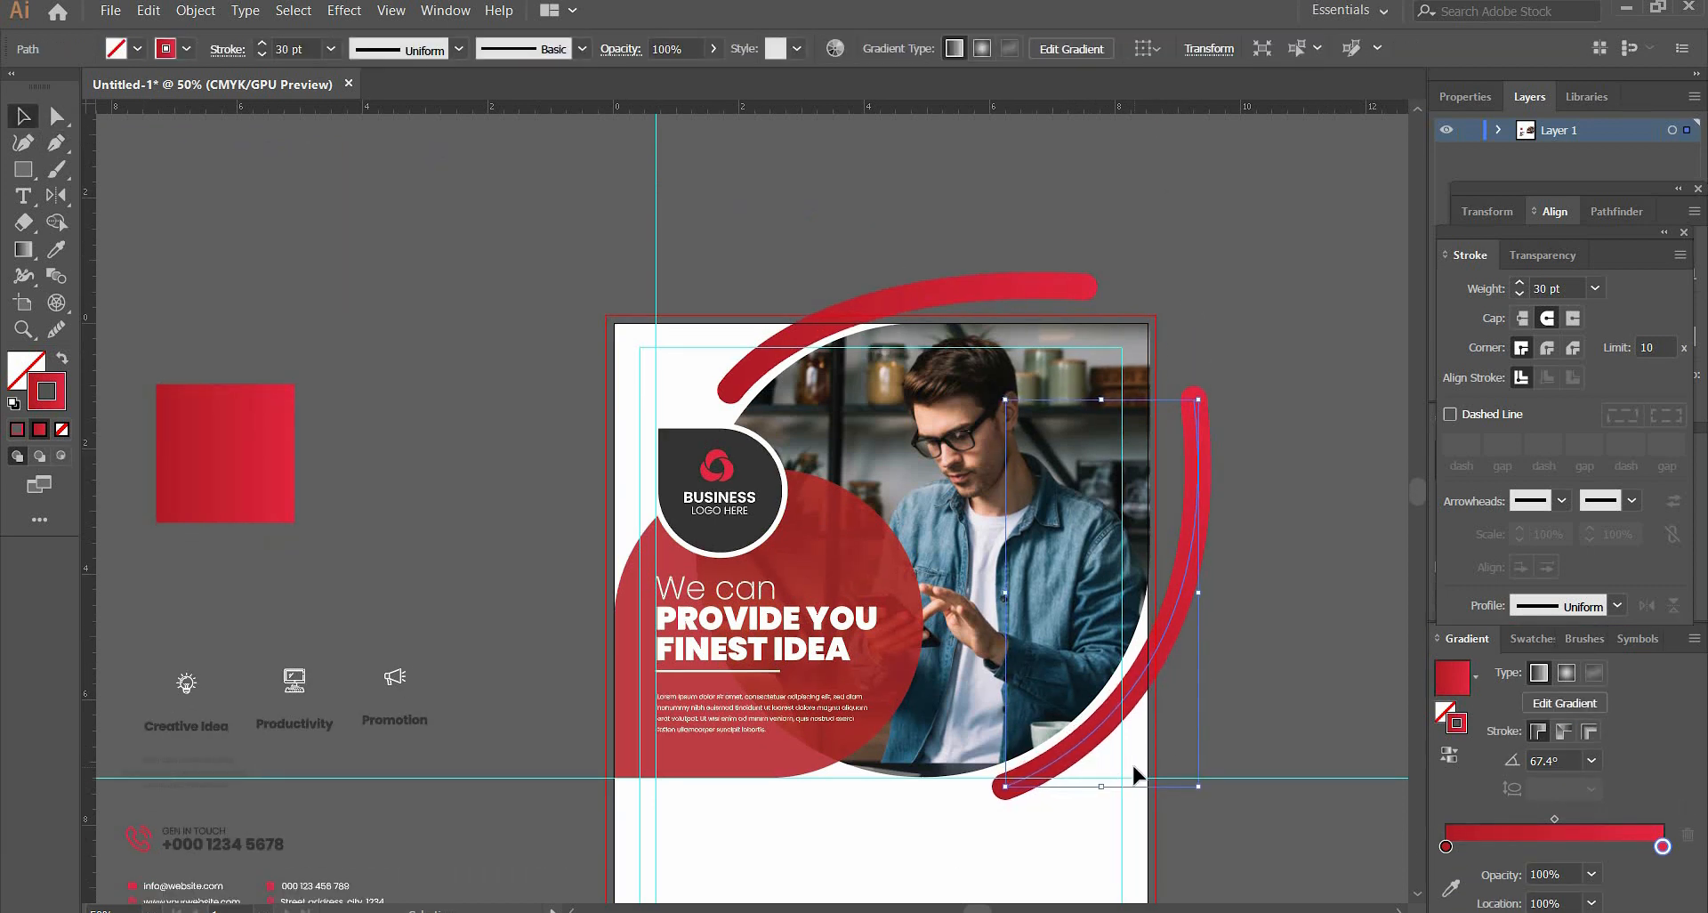
{"action": "left_click", "coordinate": [1236, 633]}
- Draw a rectangle about 7.4 by 1.52 in above the page, covering the upper curve's overhang, with a red gradient fill and no stroke
{"action": "scroll", "coordinate": [1258, 429], "scroll_direction": "down", "scroll_amount": 3}
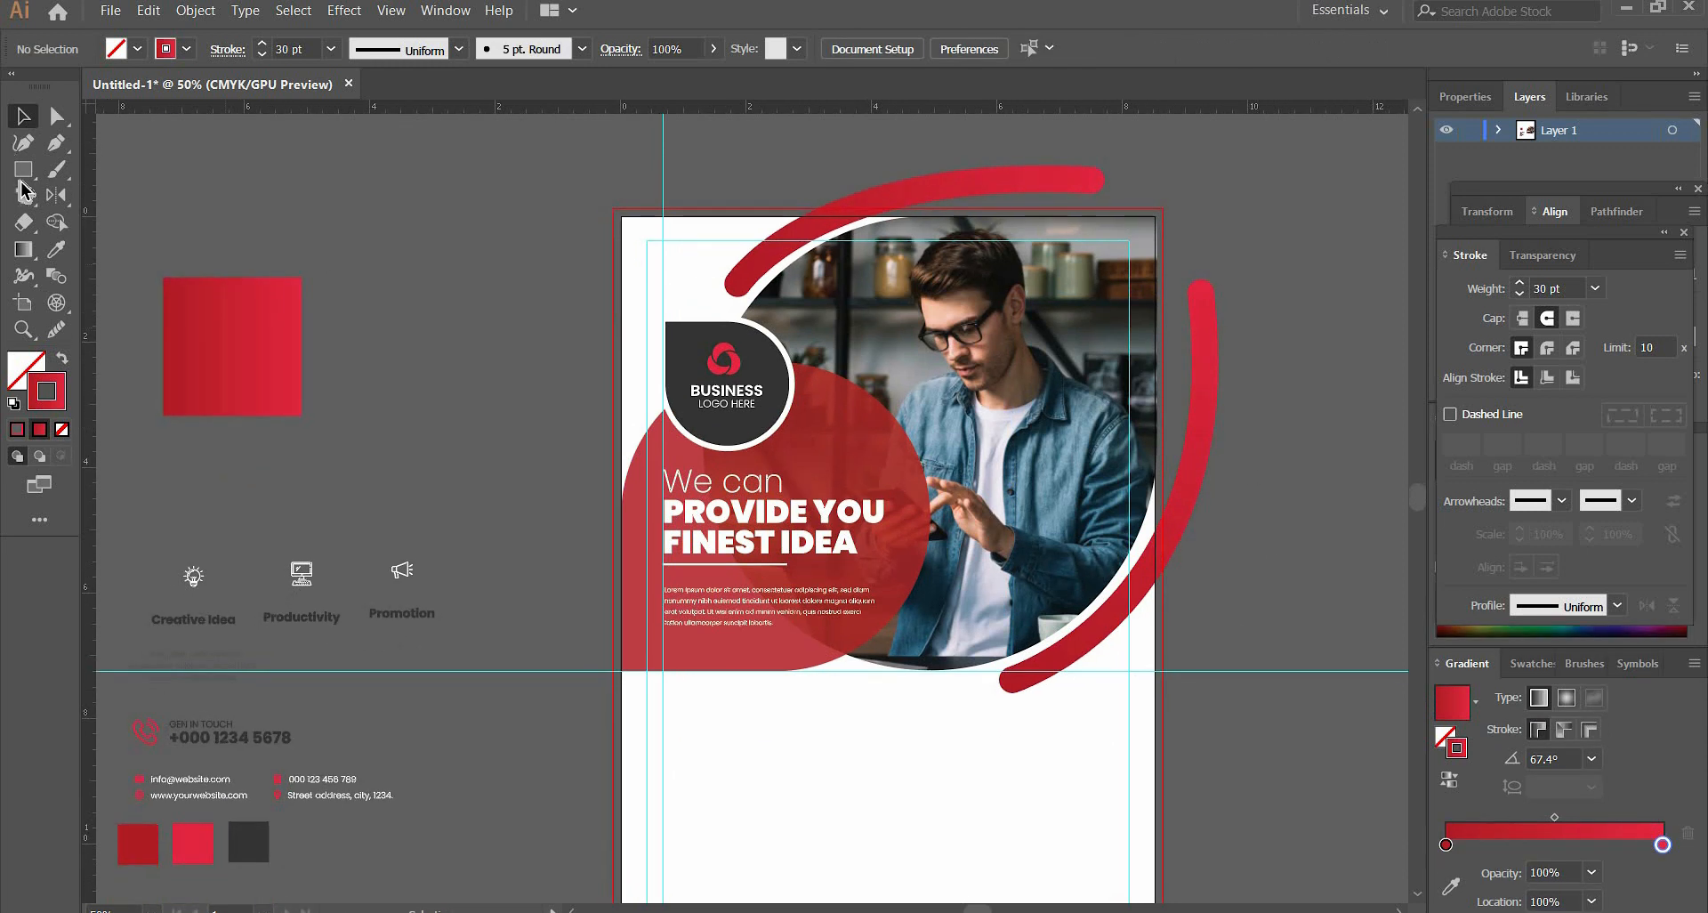
{"action": "key", "text": "m"}
{"action": "left_click_drag", "start_coordinate": [961, 208], "coordinate": [1145, 216]}
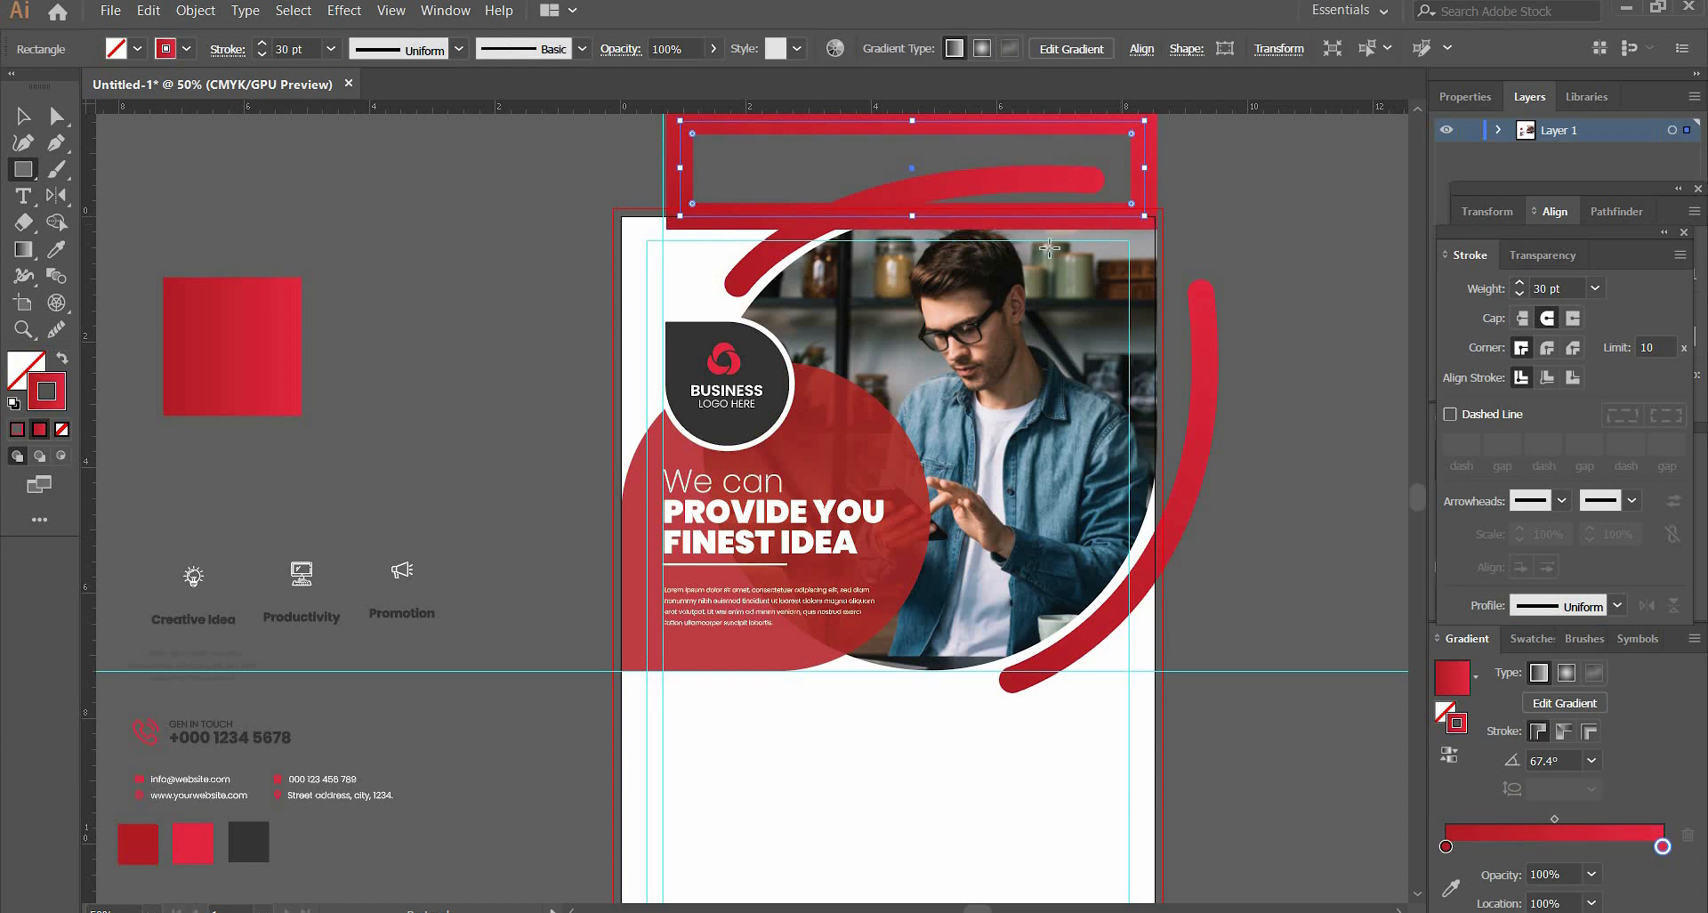
{"action": "key", "text": "shift+x"}
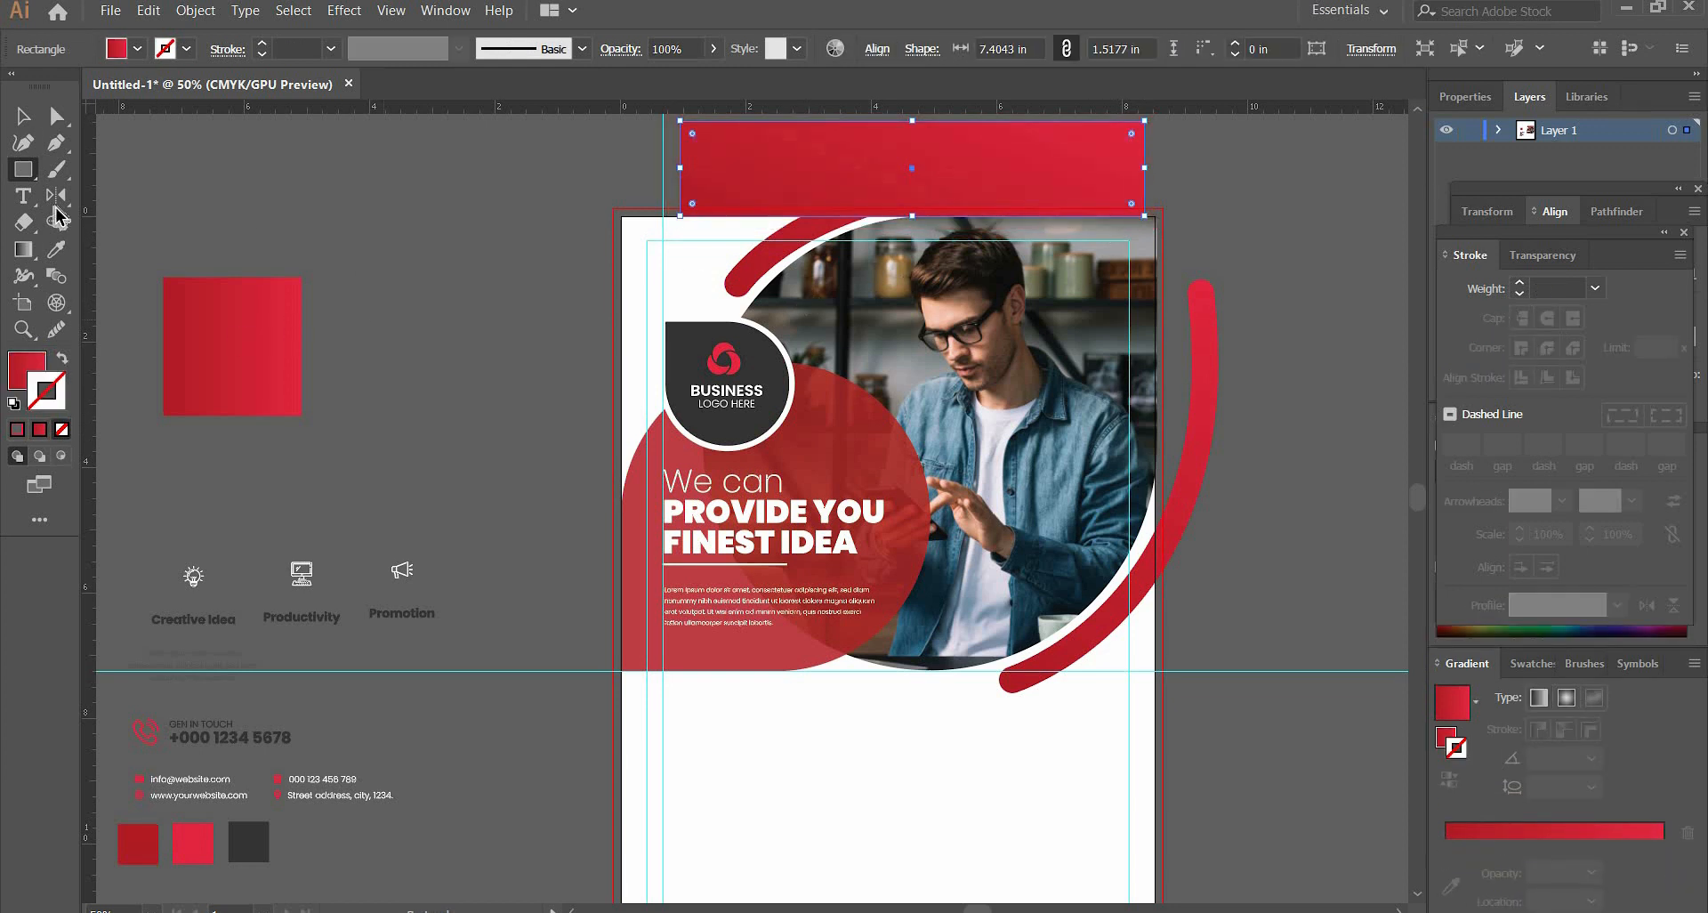
- Use Shape Builder to remove the rectangle above the page together with the upper curve's overhang
{"action": "left_click", "coordinate": [24, 119]}
{"action": "left_click", "coordinate": [607, 131]}
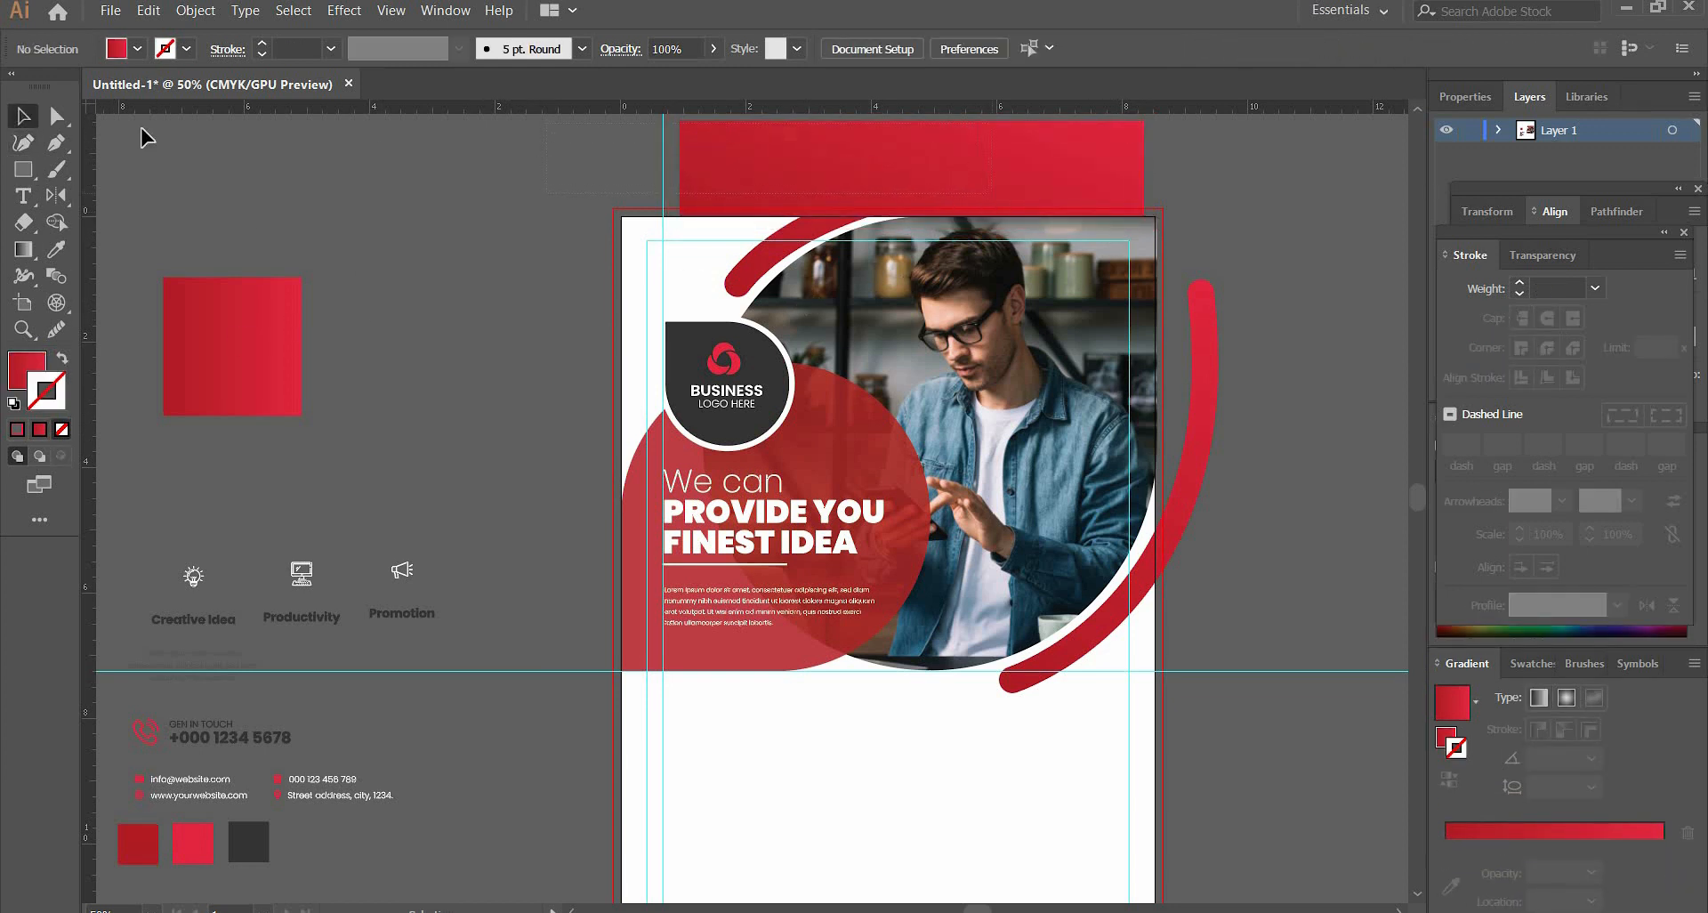
{"action": "left_click", "coordinate": [58, 222]}
{"action": "left_click_drag", "start_coordinate": [588, 169], "coordinate": [978, 189], "text": "alt"}
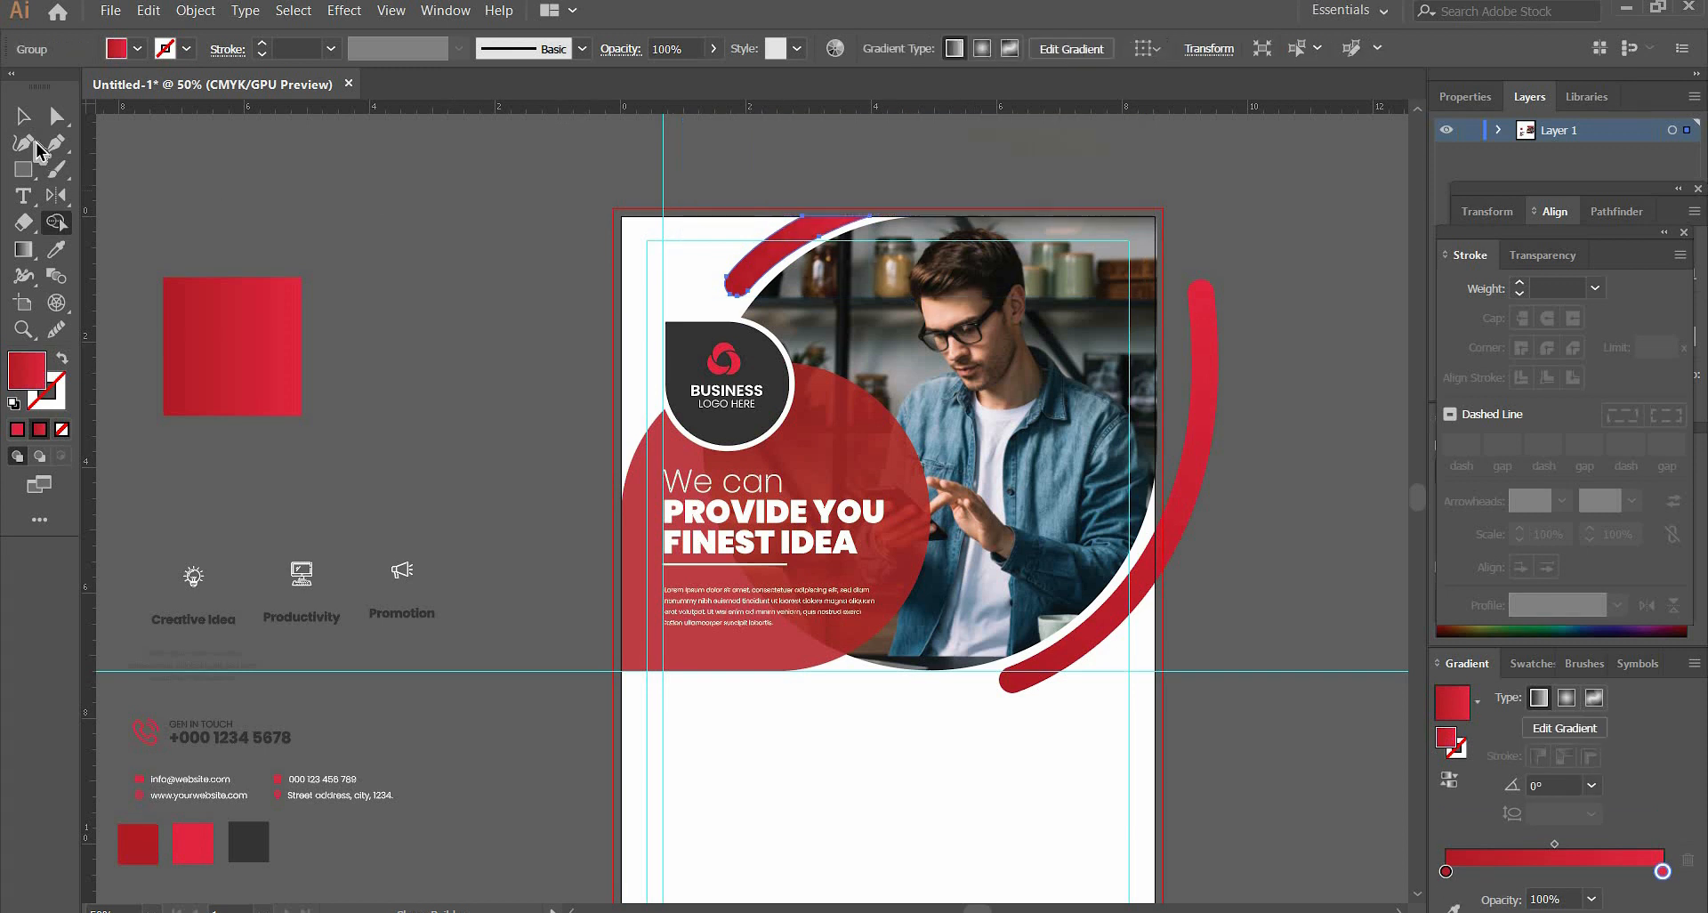
- Draw a tall red gradient rectangle along the page's right edge, covering the overhang of the lower-right curve
{"action": "left_click", "coordinate": [23, 169]}
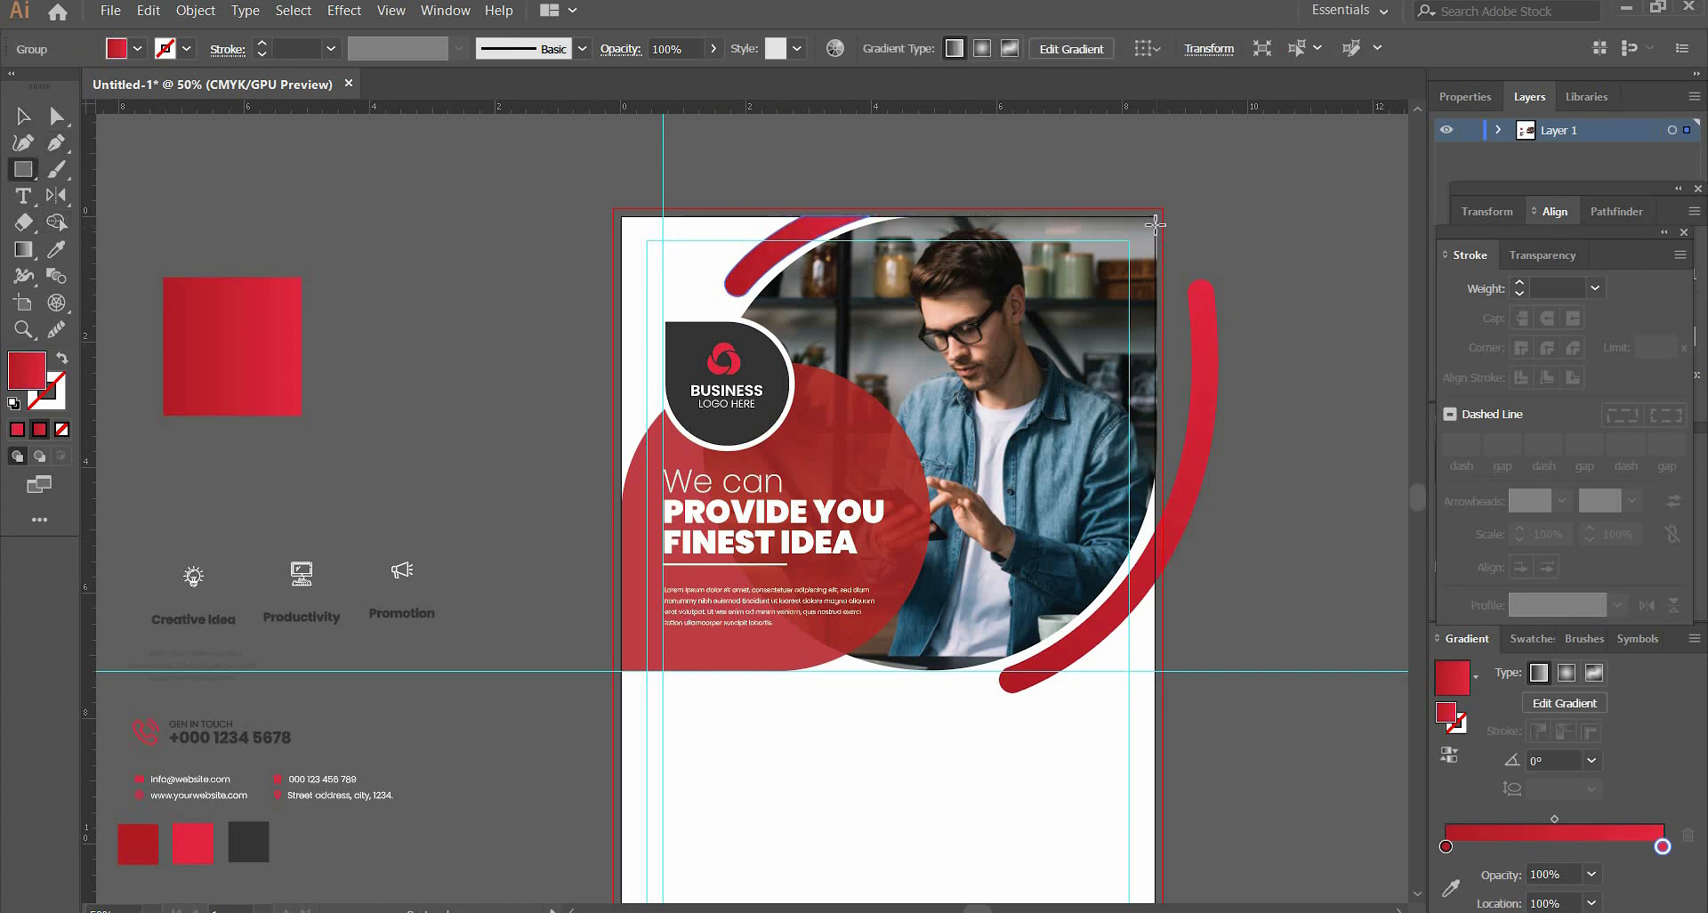
{"action": "left_click_drag", "start_coordinate": [1154, 224], "coordinate": [1302, 719]}
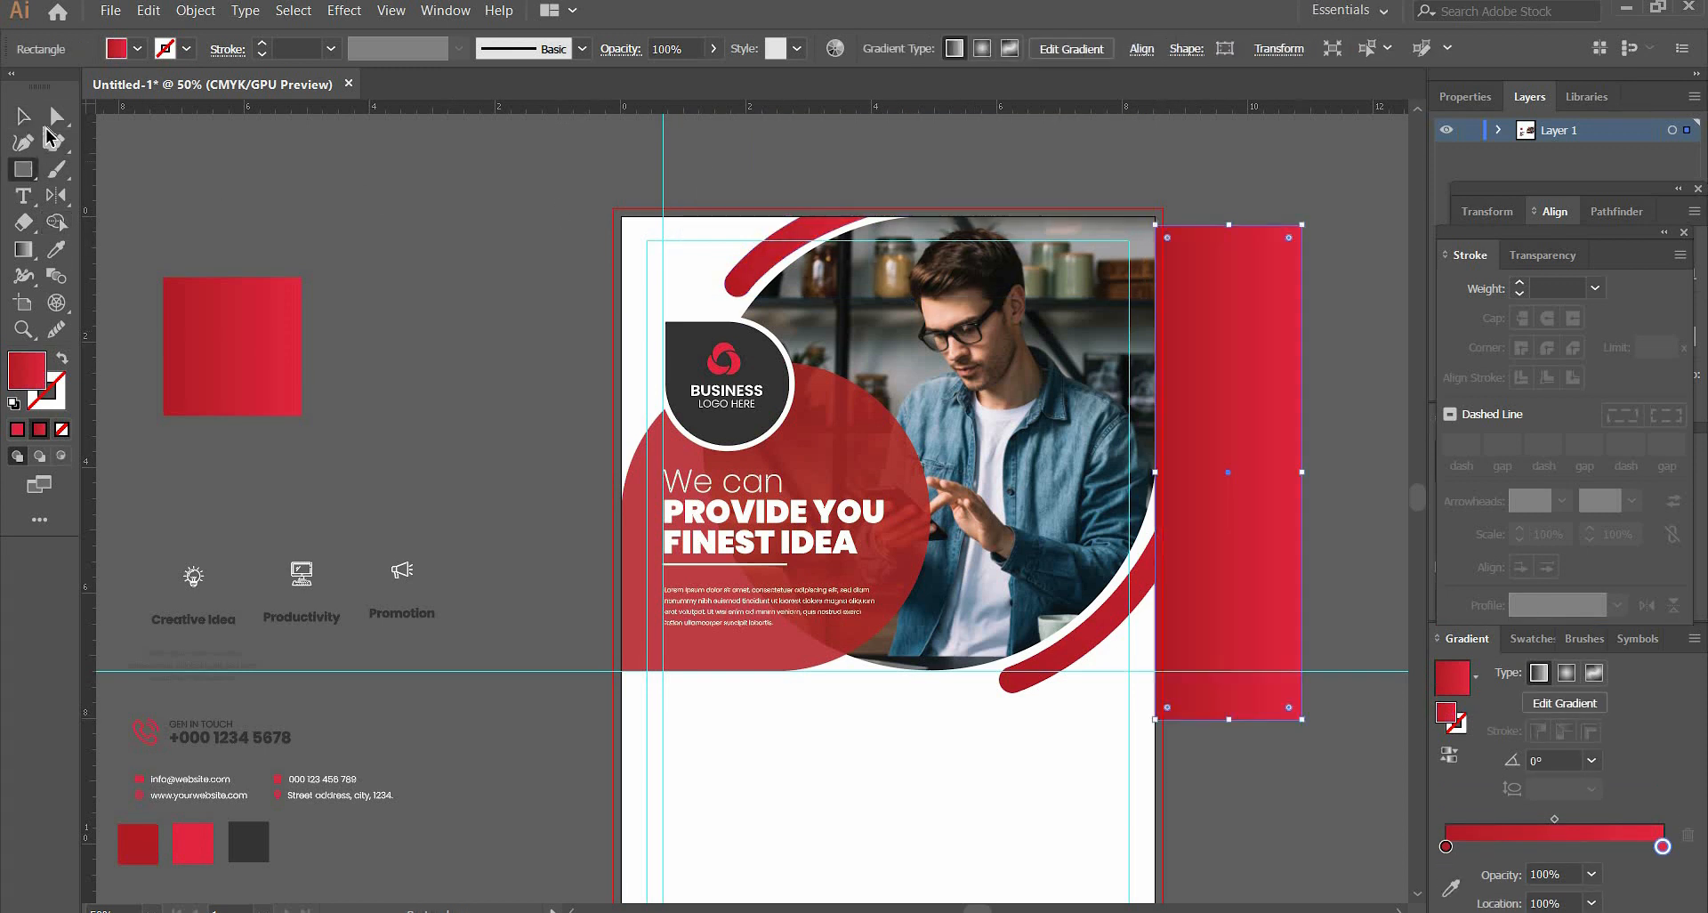
{"action": "key", "text": "v"}
{"action": "left_click", "coordinate": [1141, 572], "text": "shift"}
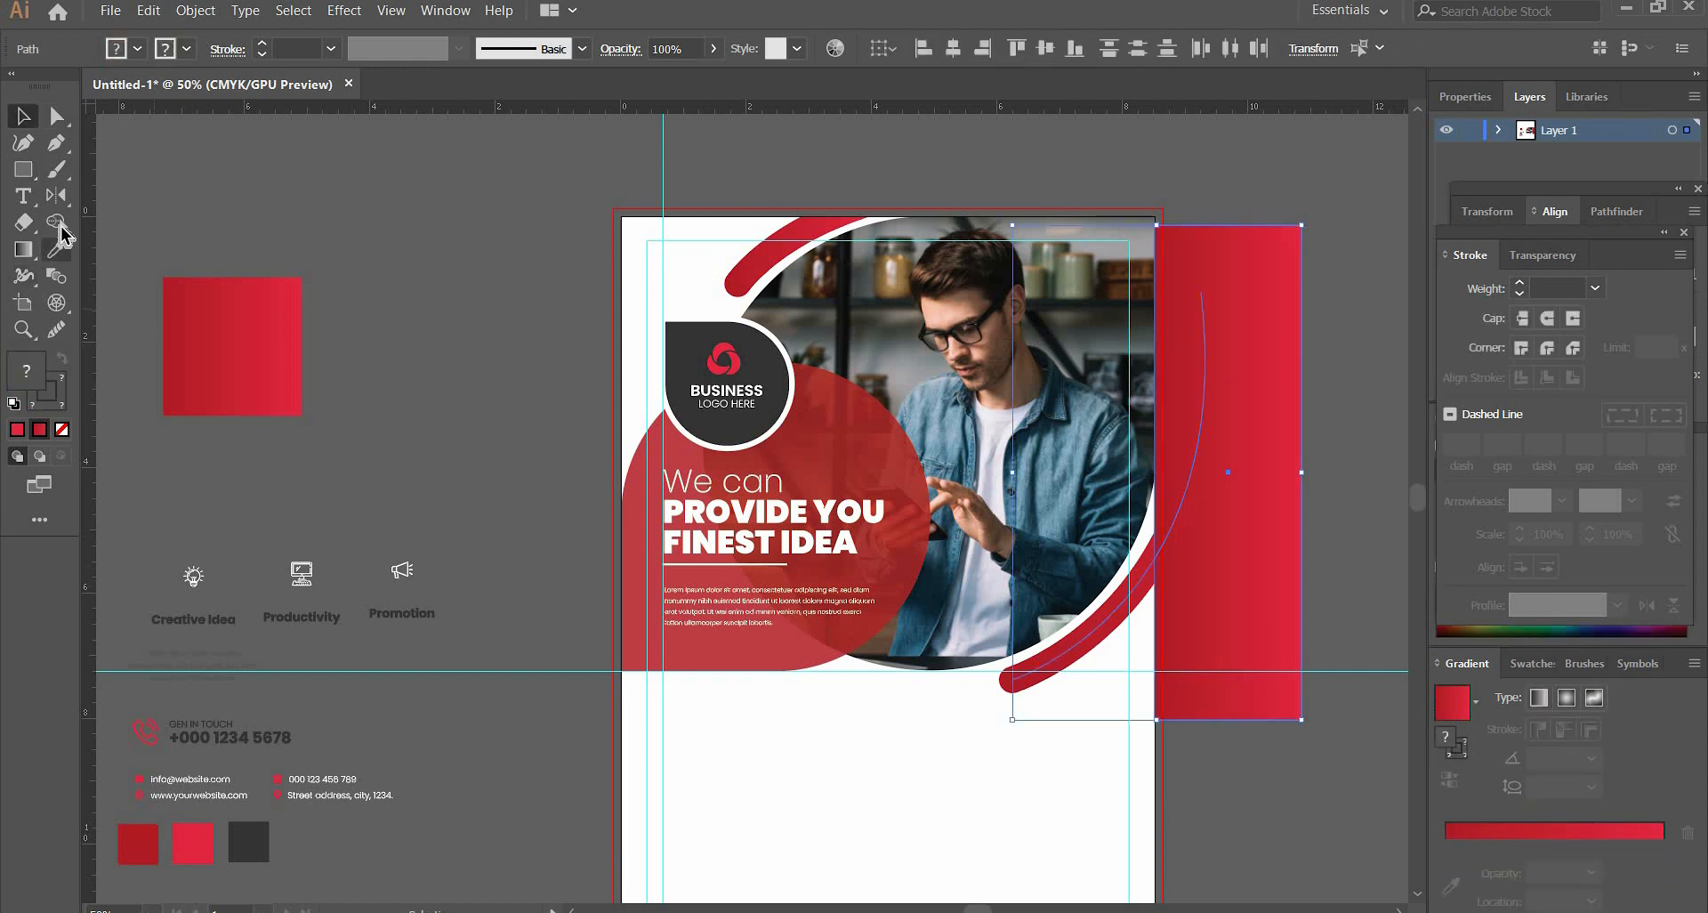
{"action": "left_click", "coordinate": [58, 223]}
{"action": "key", "text": "v"}
- Expand the lower-right red curve into a filled shape
{"action": "left_click", "coordinate": [1141, 572]}
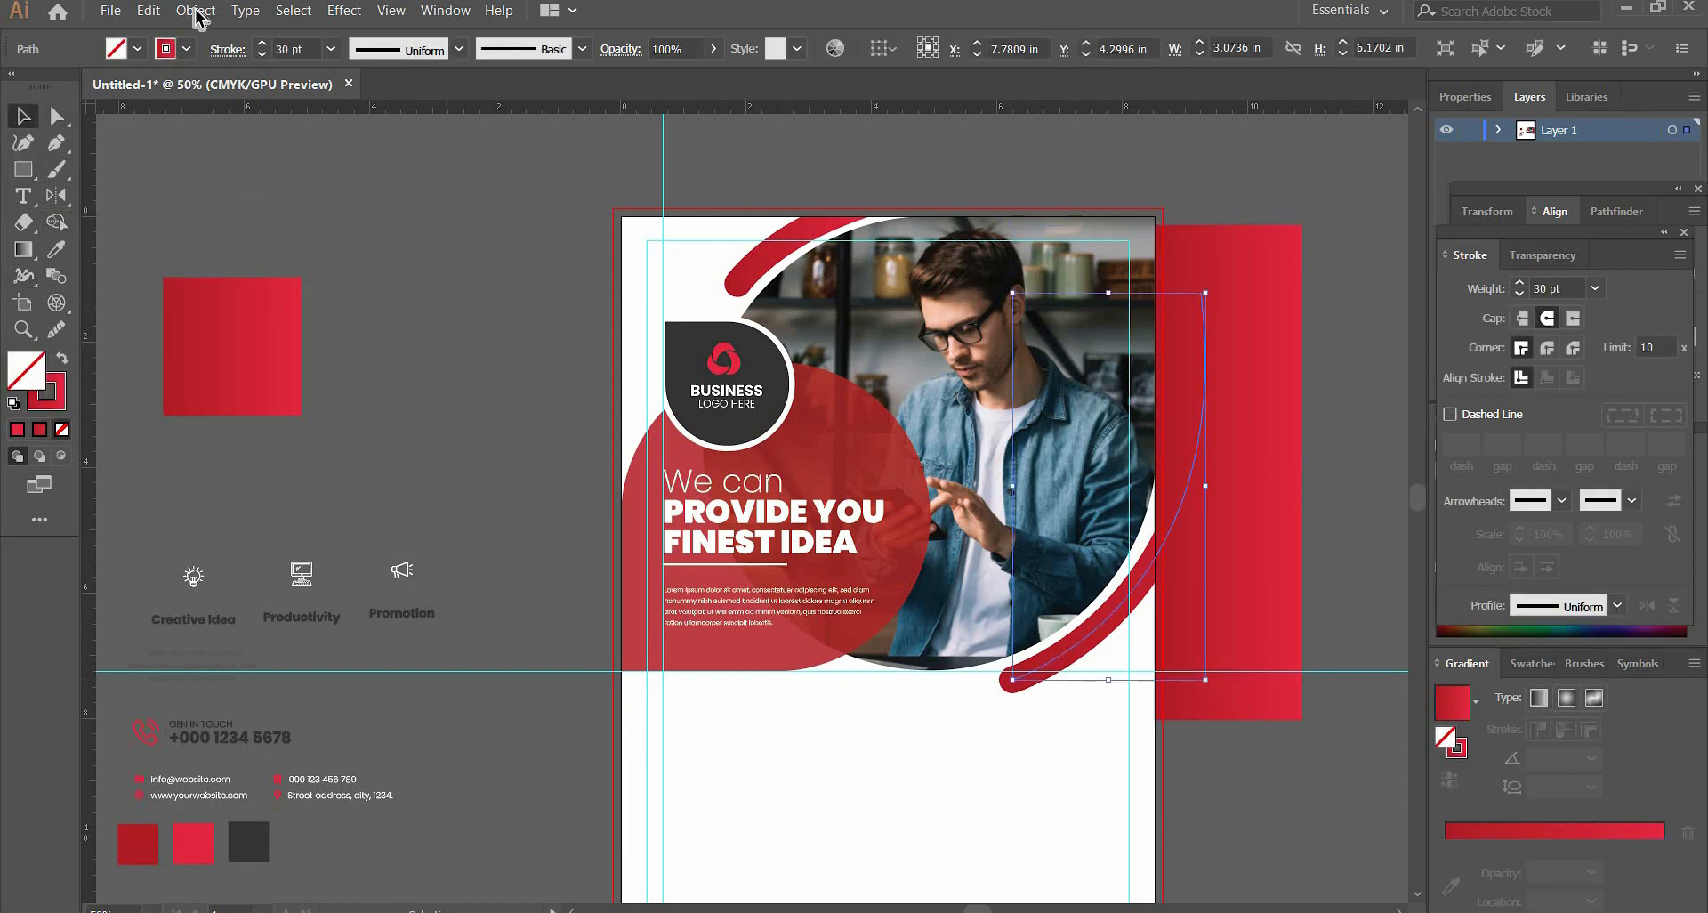
{"action": "left_click", "coordinate": [196, 10]}
{"action": "left_click", "coordinate": [233, 218]}
{"action": "left_click", "coordinate": [801, 596]}
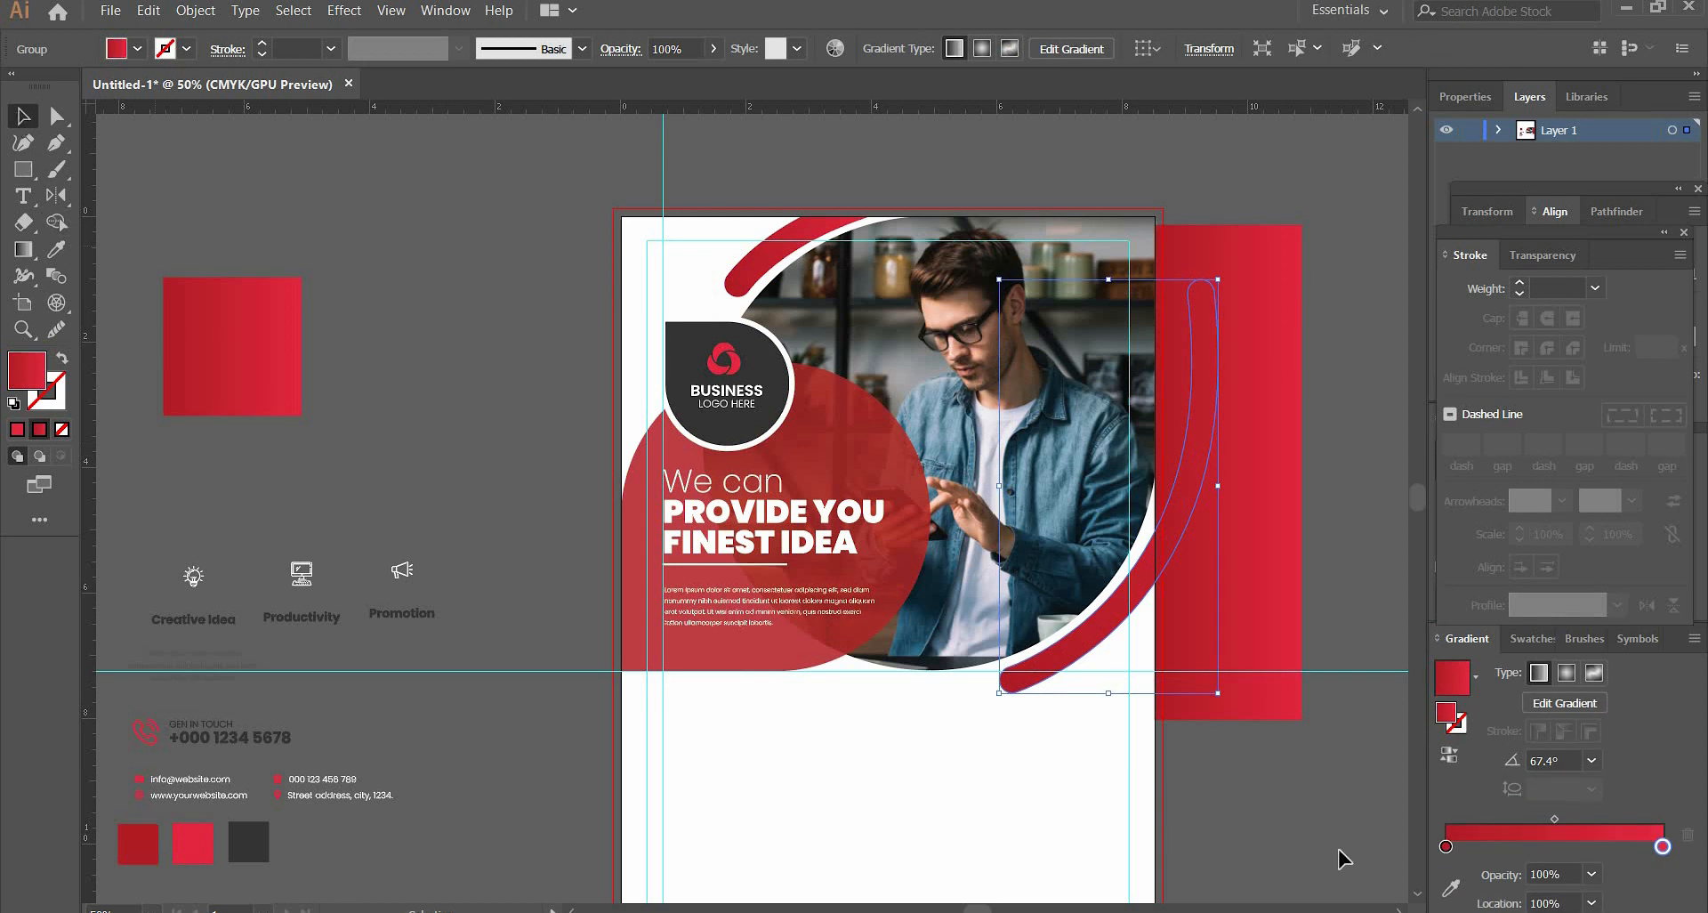
- Use Shape Builder to remove the tall rectangle together with the lower-right curve's overhang beyond the page
{"action": "left_click", "coordinate": [1177, 445], "text": "shift"}
{"action": "left_click", "coordinate": [56, 224]}
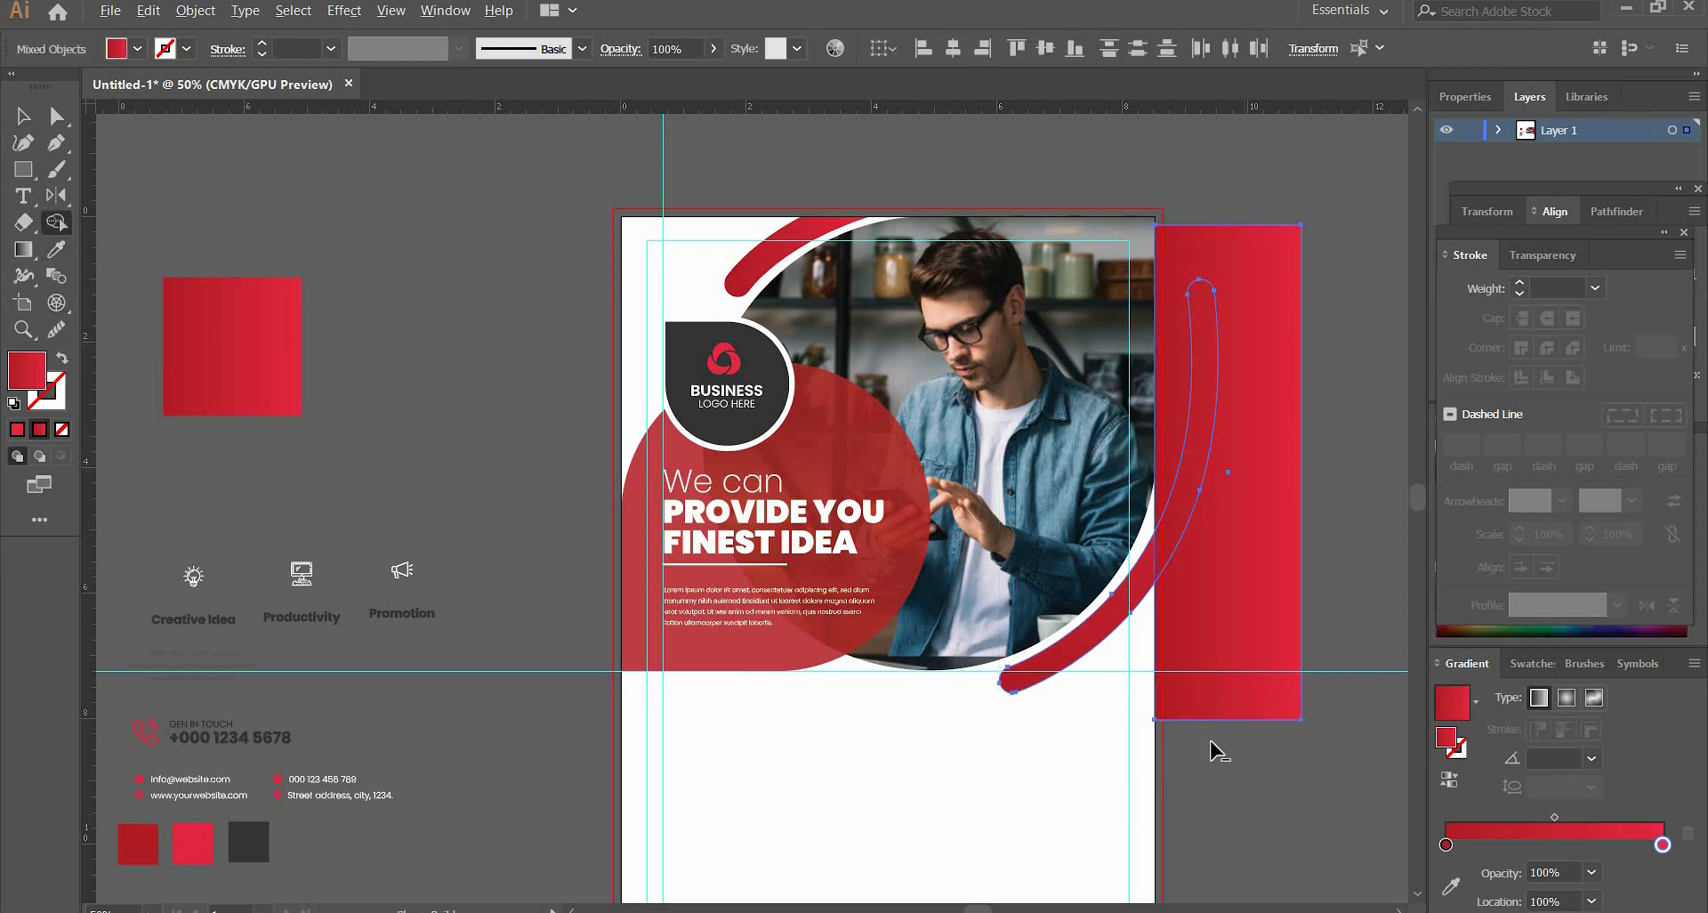
{"action": "left_click_drag", "start_coordinate": [1188, 463], "coordinate": [1217, 736]}
{"action": "key", "text": "v"}
{"action": "left_click", "coordinate": [565, 278]}
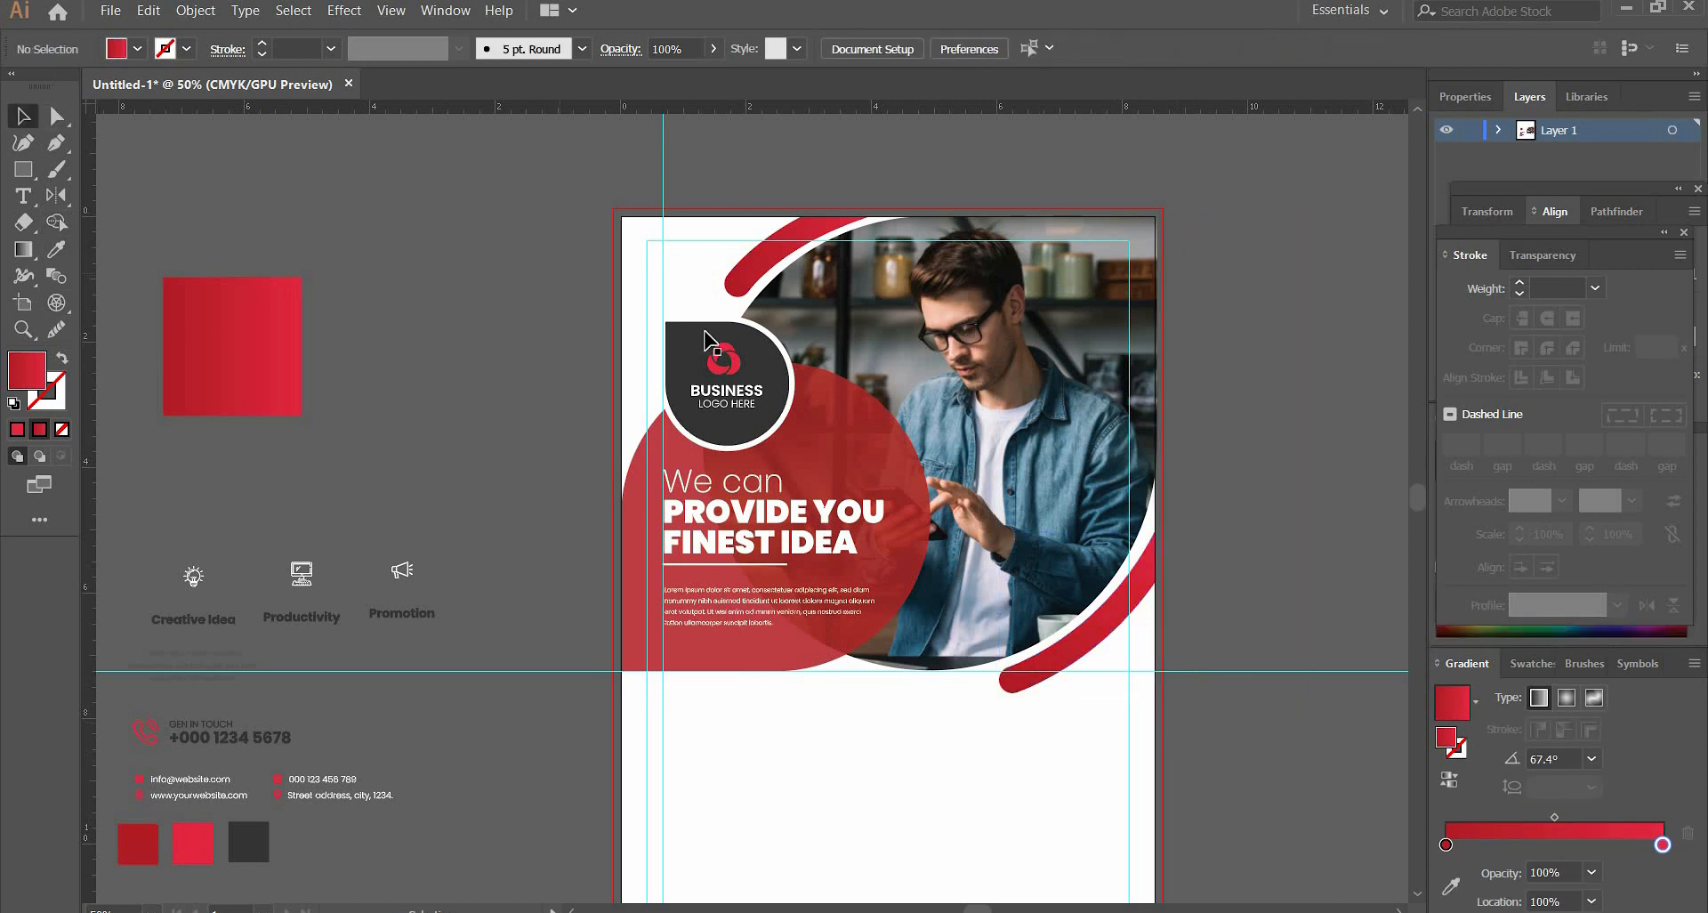
- Move the e-mail, website, phone and address block into the page's lower-right corner, inside the margin guides
{"action": "left_click_drag", "start_coordinate": [1099, 373], "coordinate": [1194, 296]}
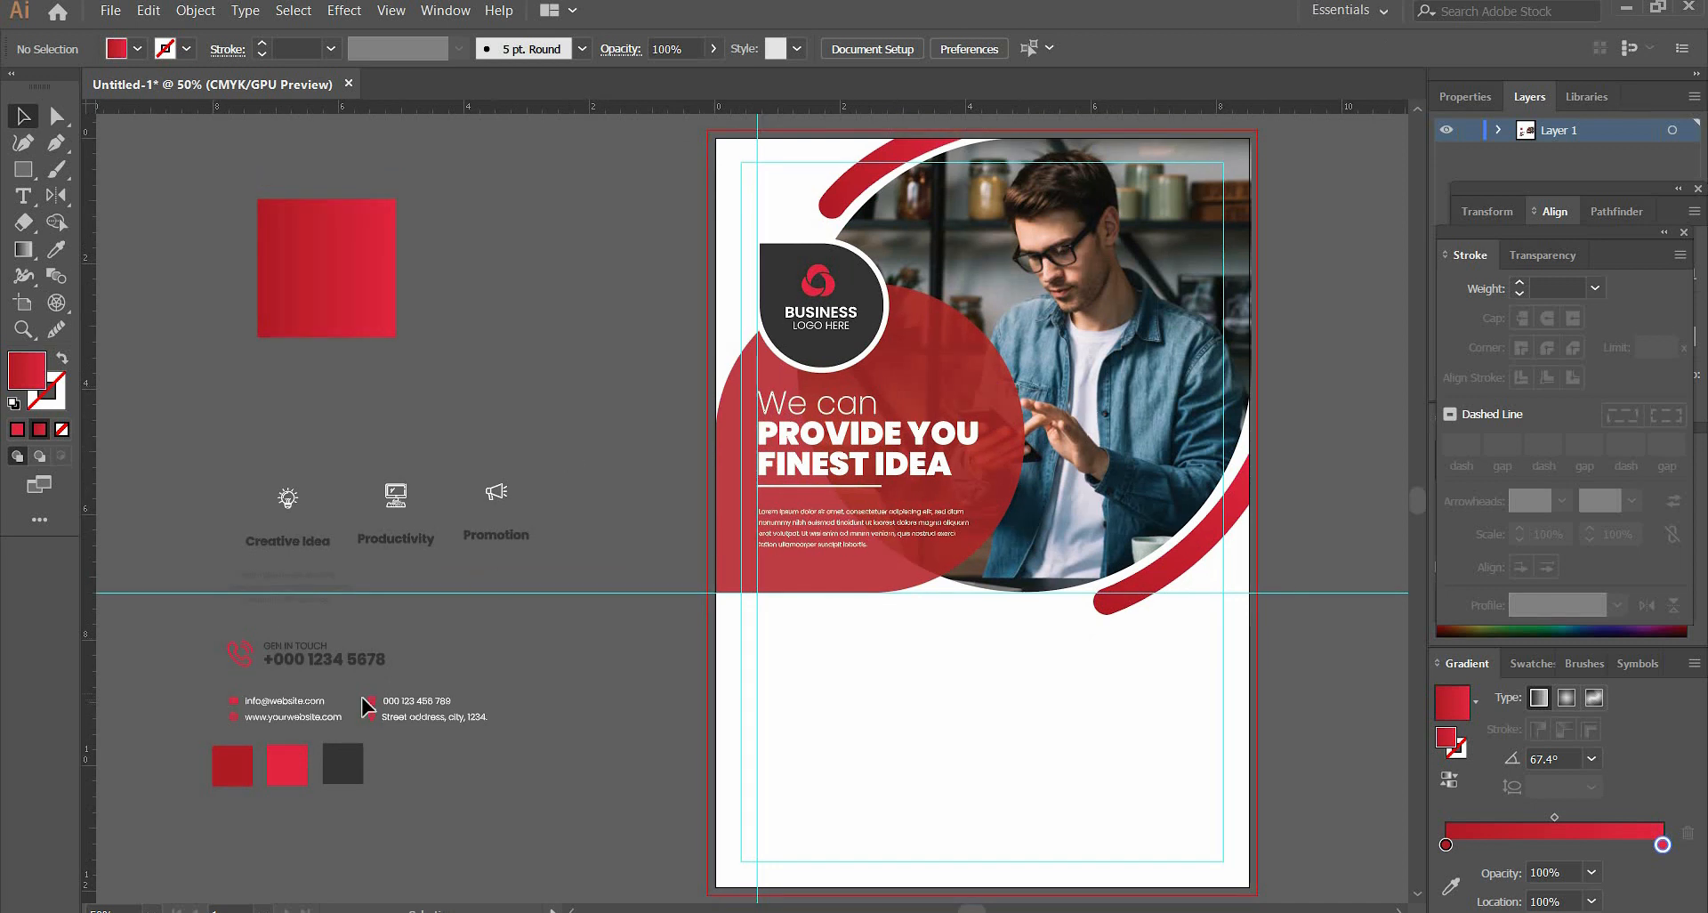
{"action": "left_click_drag", "start_coordinate": [422, 712], "coordinate": [1155, 838]}
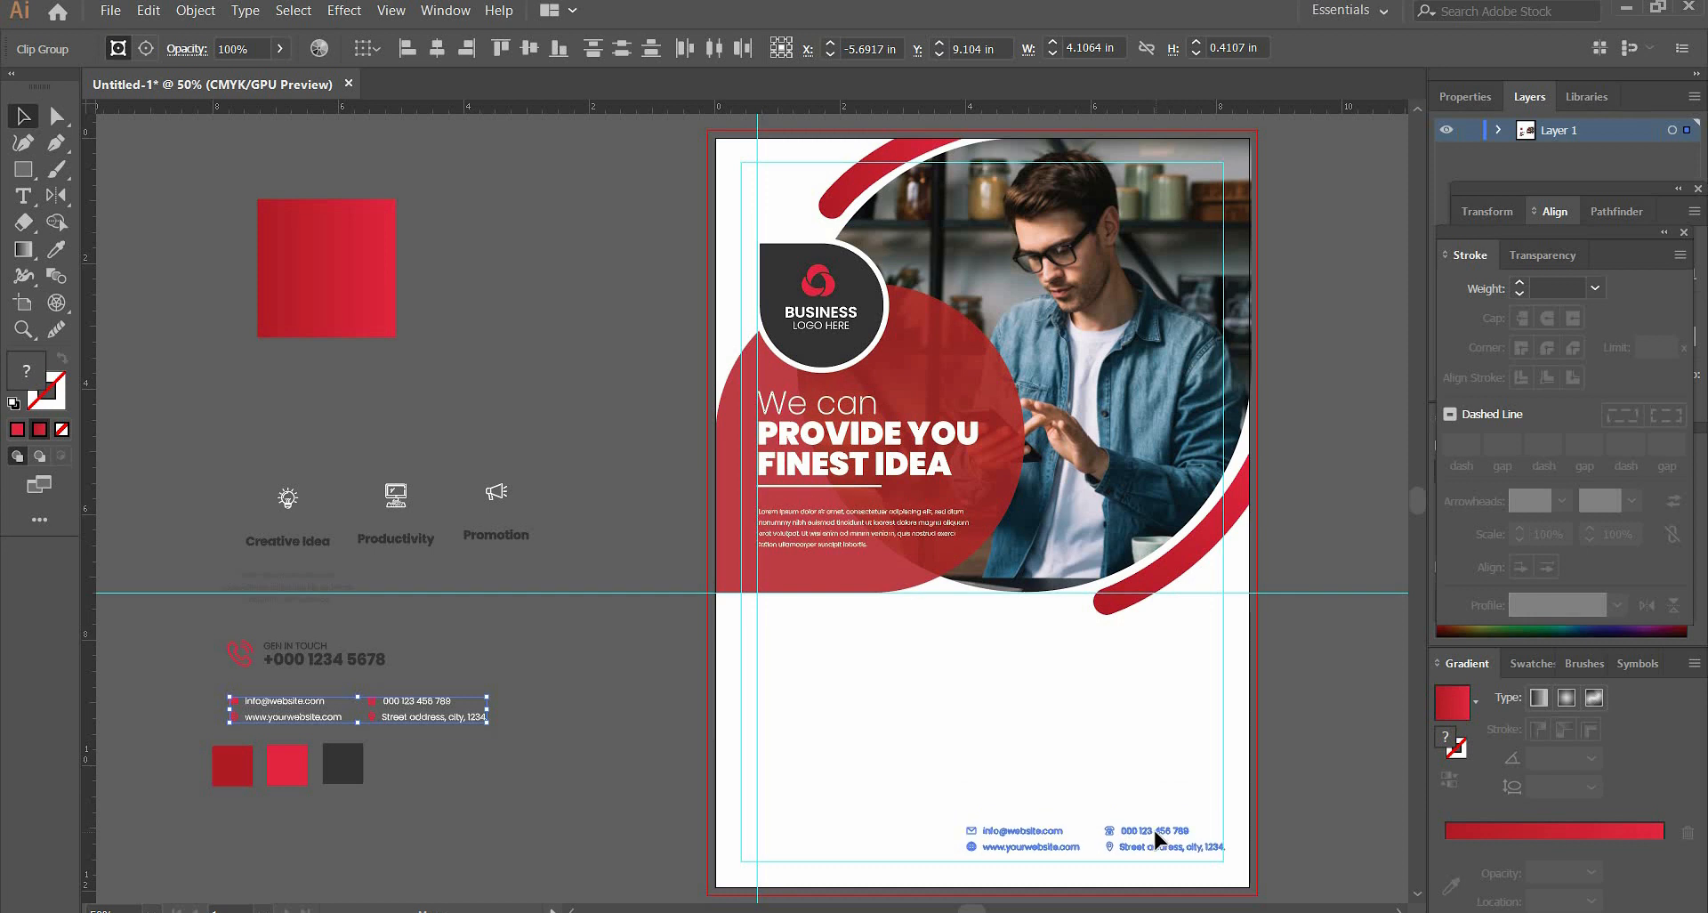
{"action": "left_click_drag", "start_coordinate": [1155, 833], "coordinate": [1153, 843]}
{"action": "left_click", "coordinate": [1296, 801]}
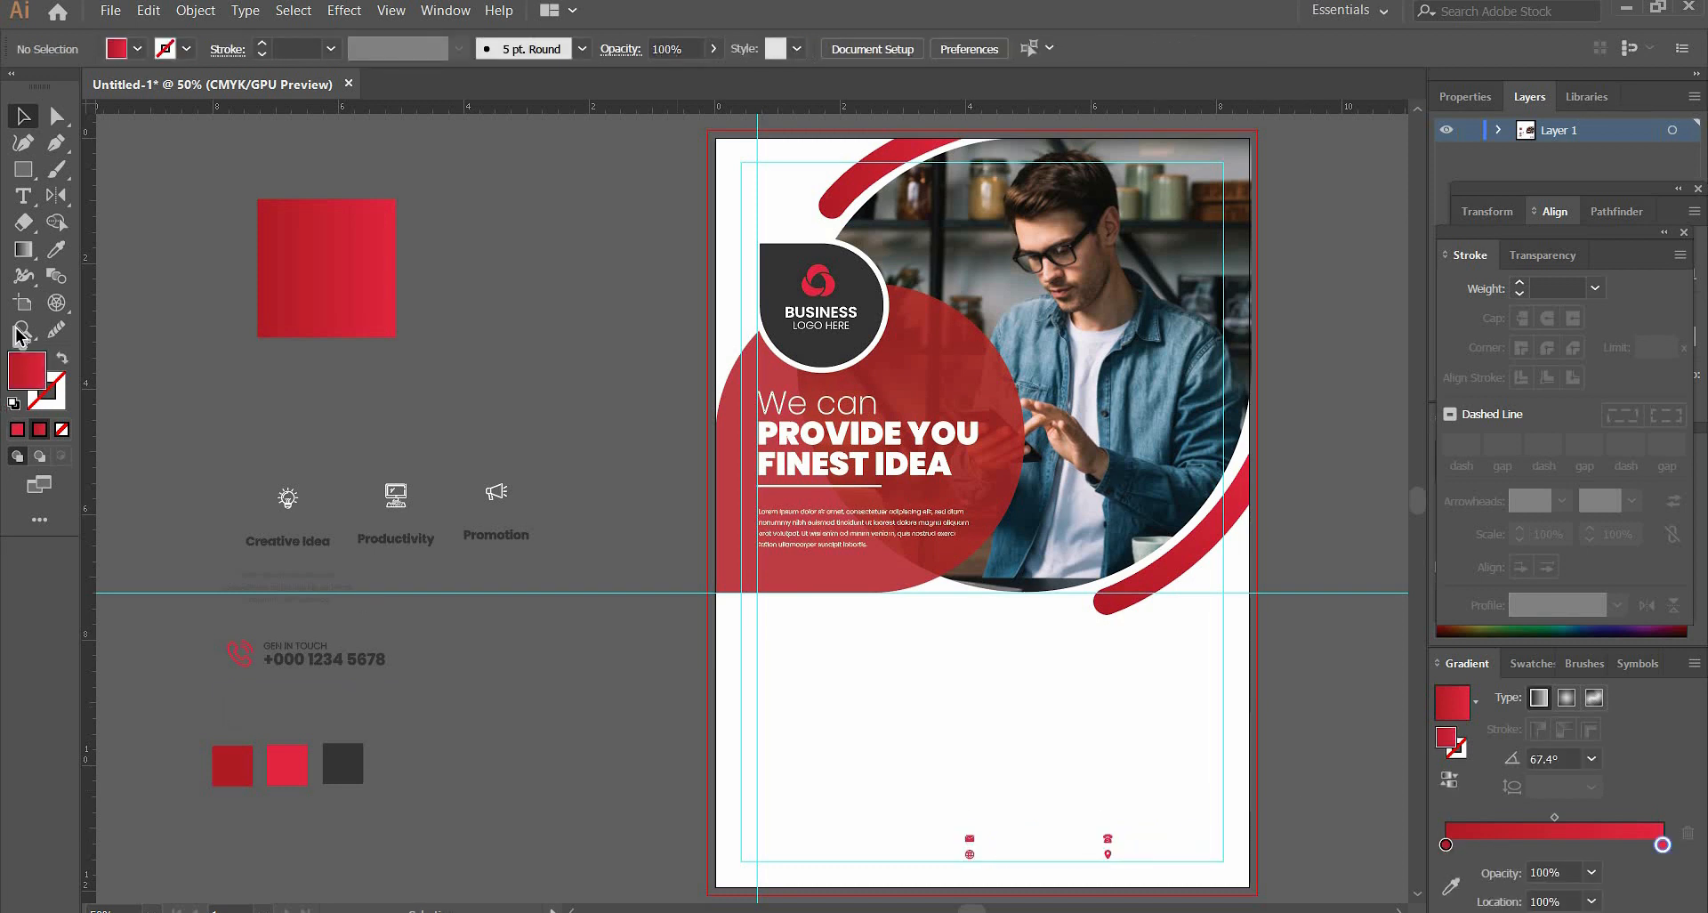
- Draw a rectangle about 4.64 by 0.59 in over the contact details and fill it with the dark grey swatch
{"action": "left_click", "coordinate": [24, 169]}
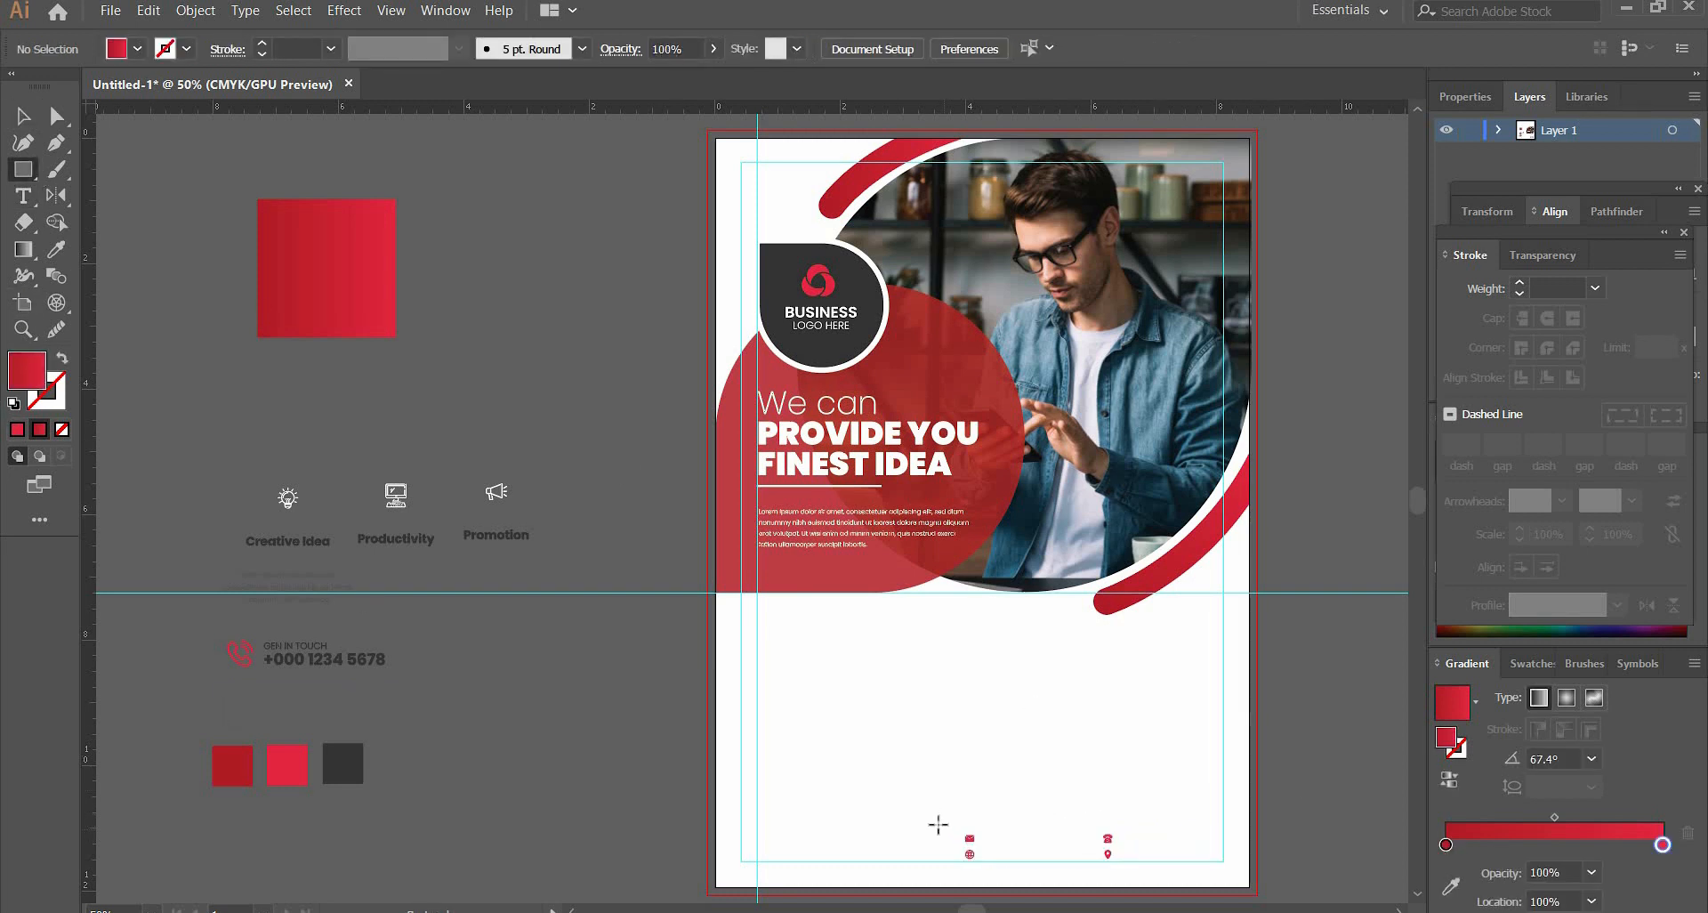
{"action": "left_click_drag", "start_coordinate": [939, 825], "coordinate": [1223, 861]}
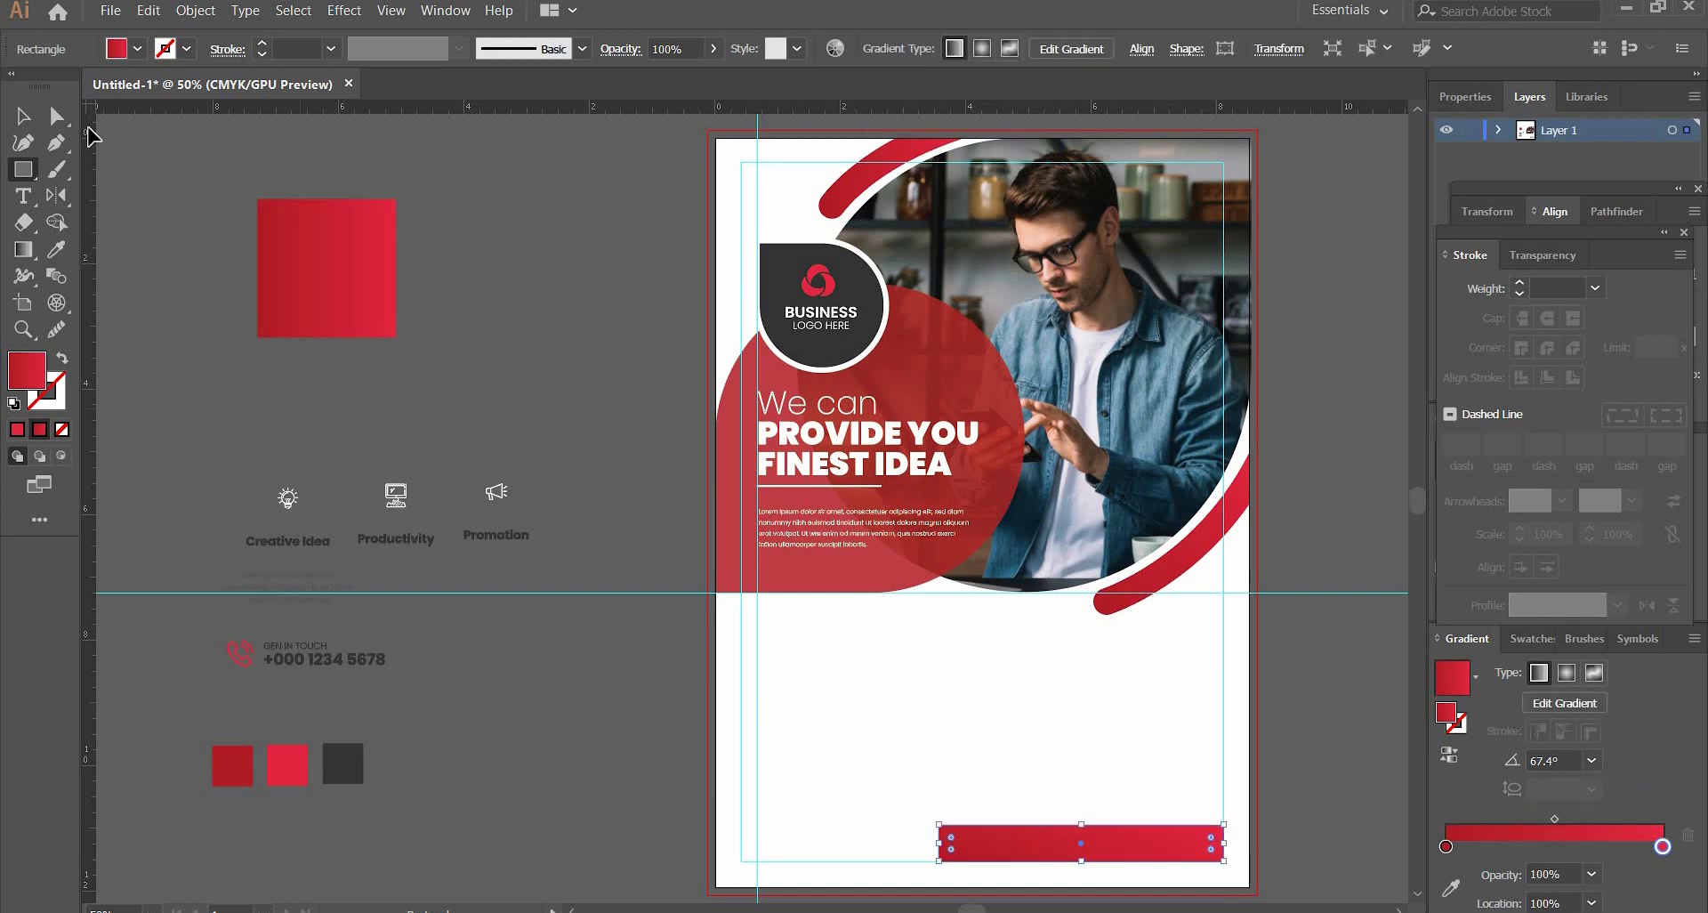
{"action": "key", "text": "a"}
{"action": "left_click", "coordinate": [27, 116]}
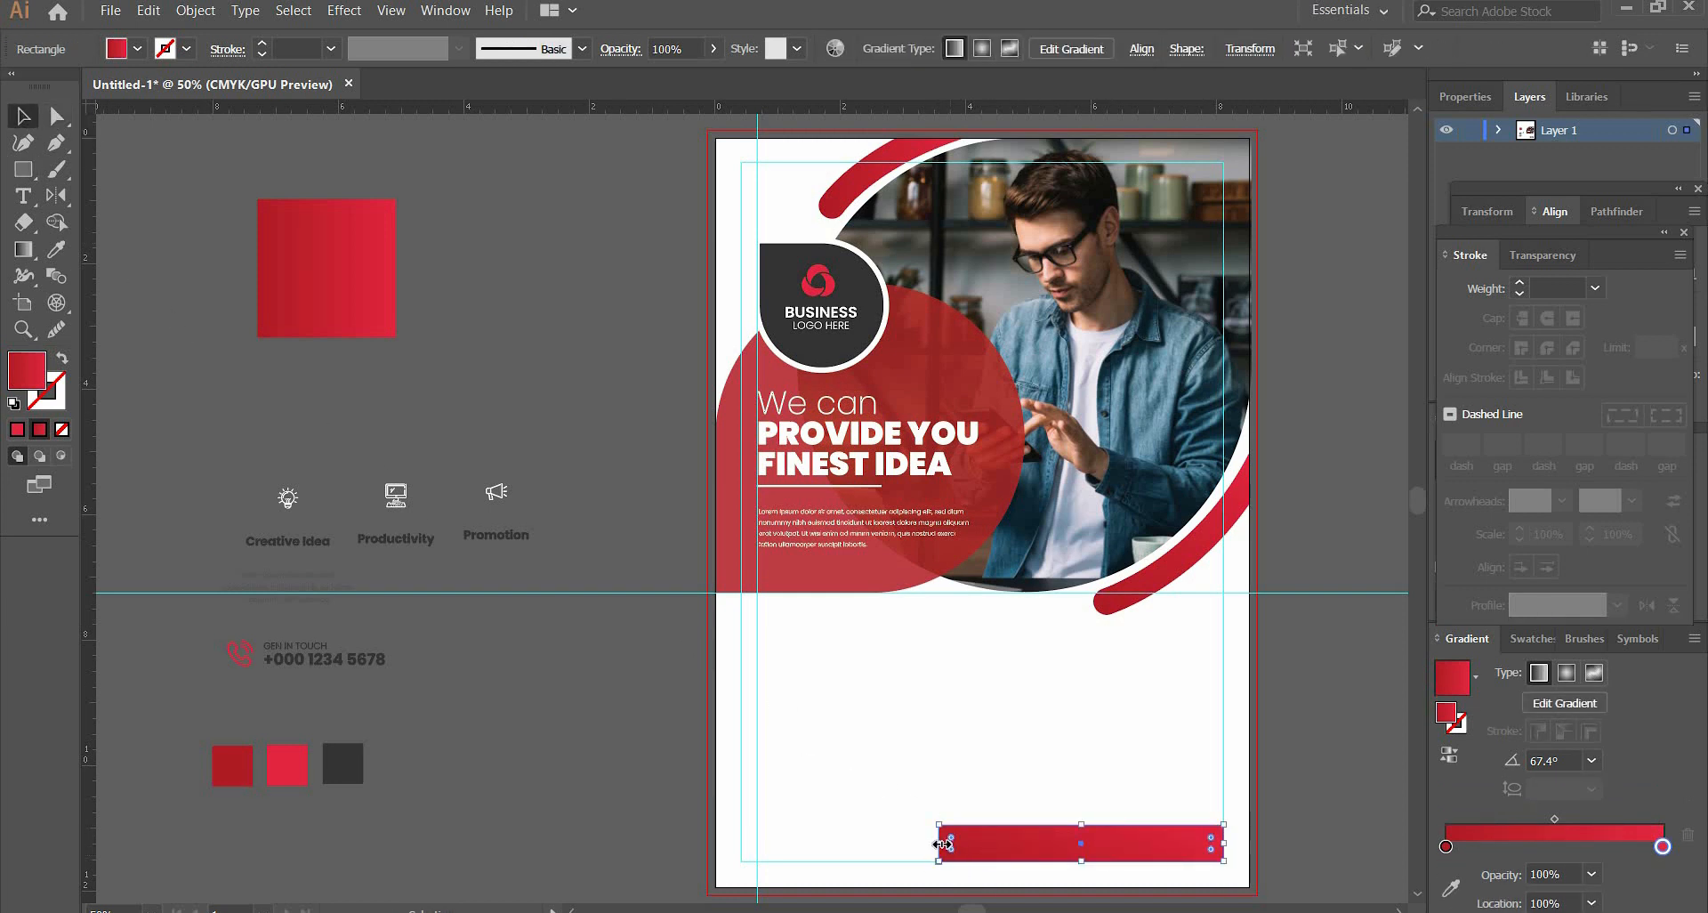
{"action": "left_click_drag", "start_coordinate": [939, 843], "coordinate": [932, 843]}
{"action": "left_click", "coordinate": [343, 763]}
{"action": "key", "text": "v"}
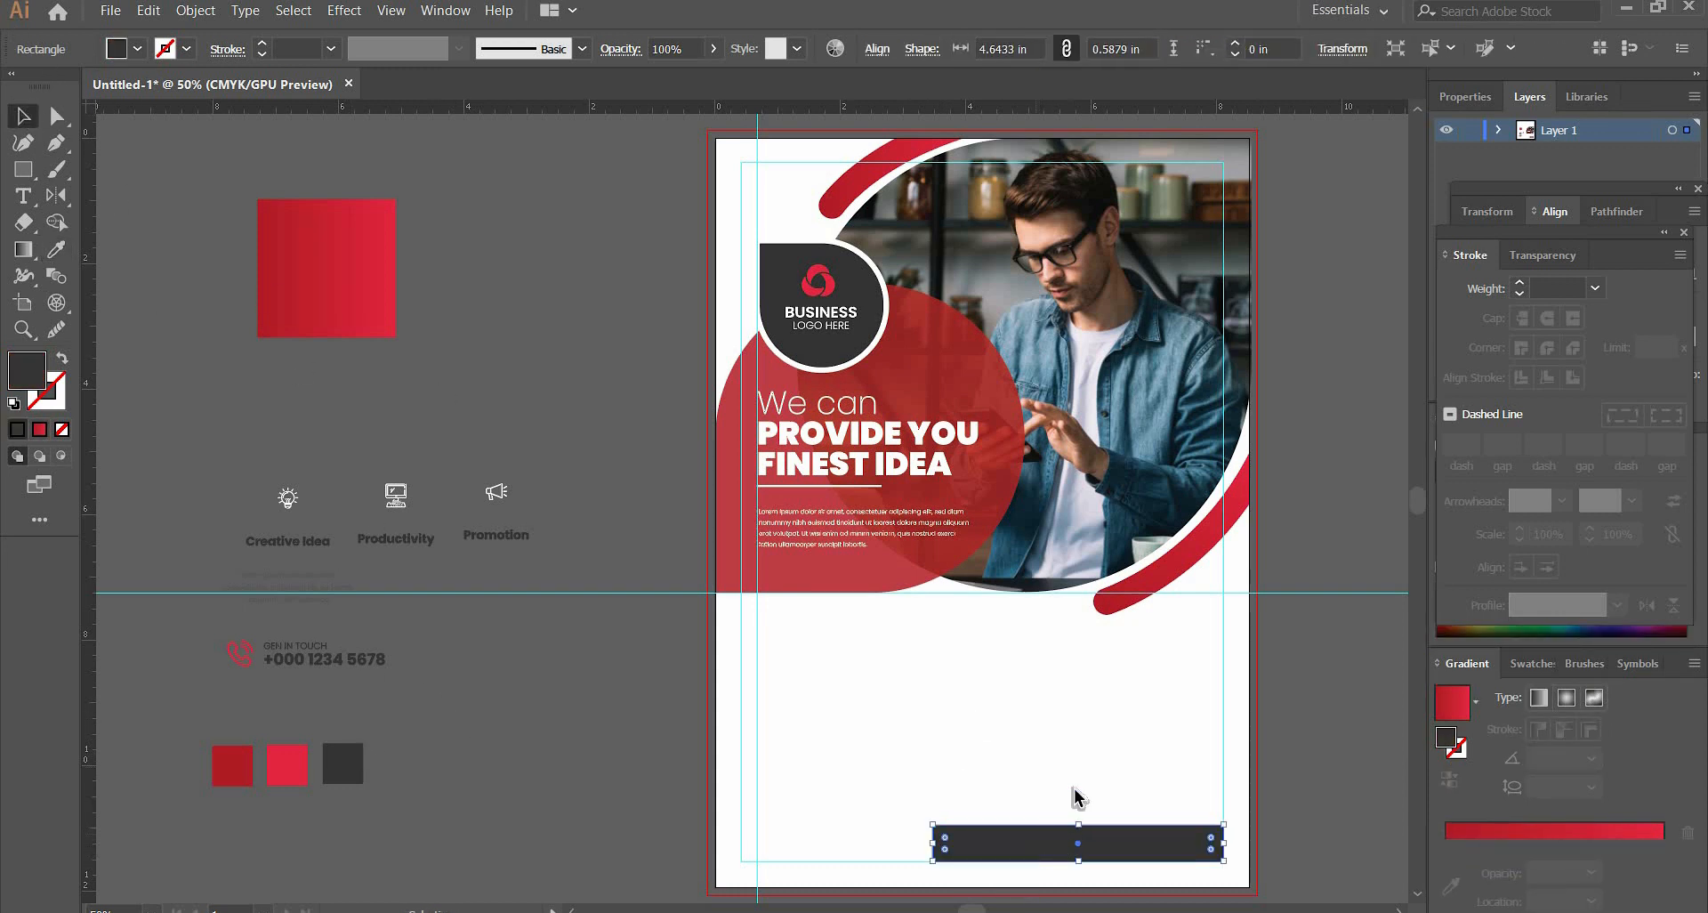
- Send the dark grey bar behind the contact details and extend it upward to a height of about 0.66 in
{"action": "right_click", "coordinate": [1074, 798]}
{"action": "left_click", "coordinate": [1274, 822]}
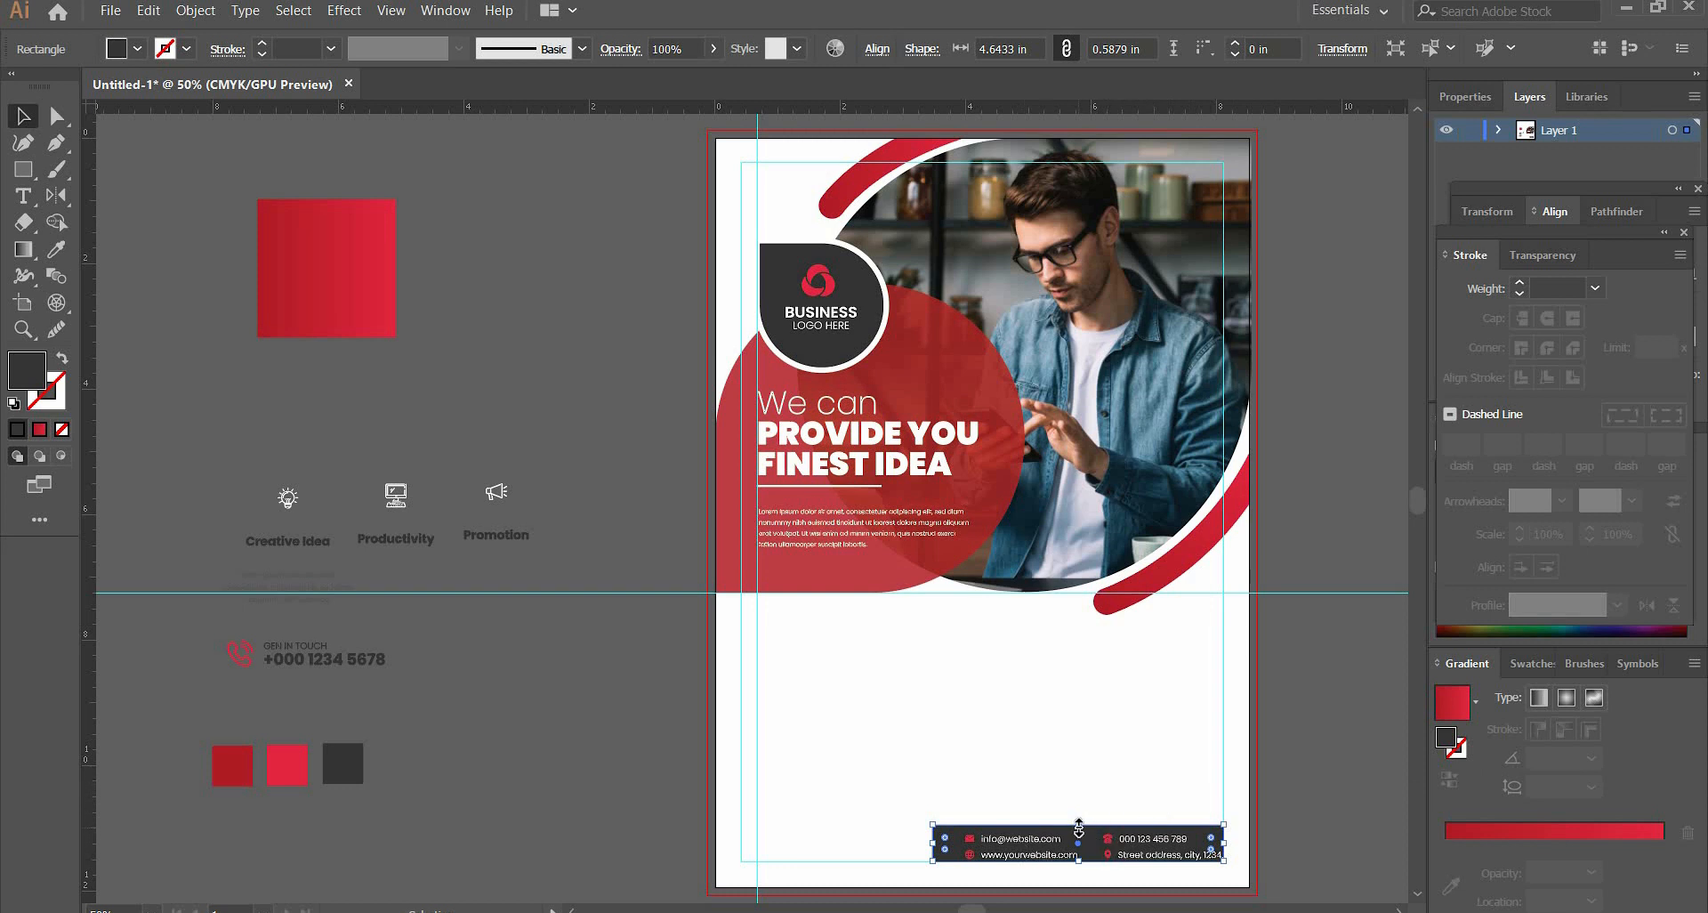
{"action": "left_click_drag", "start_coordinate": [1080, 826], "coordinate": [1079, 821]}
{"action": "left_click", "coordinate": [1050, 840]}
{"action": "left_click", "coordinate": [1249, 816]}
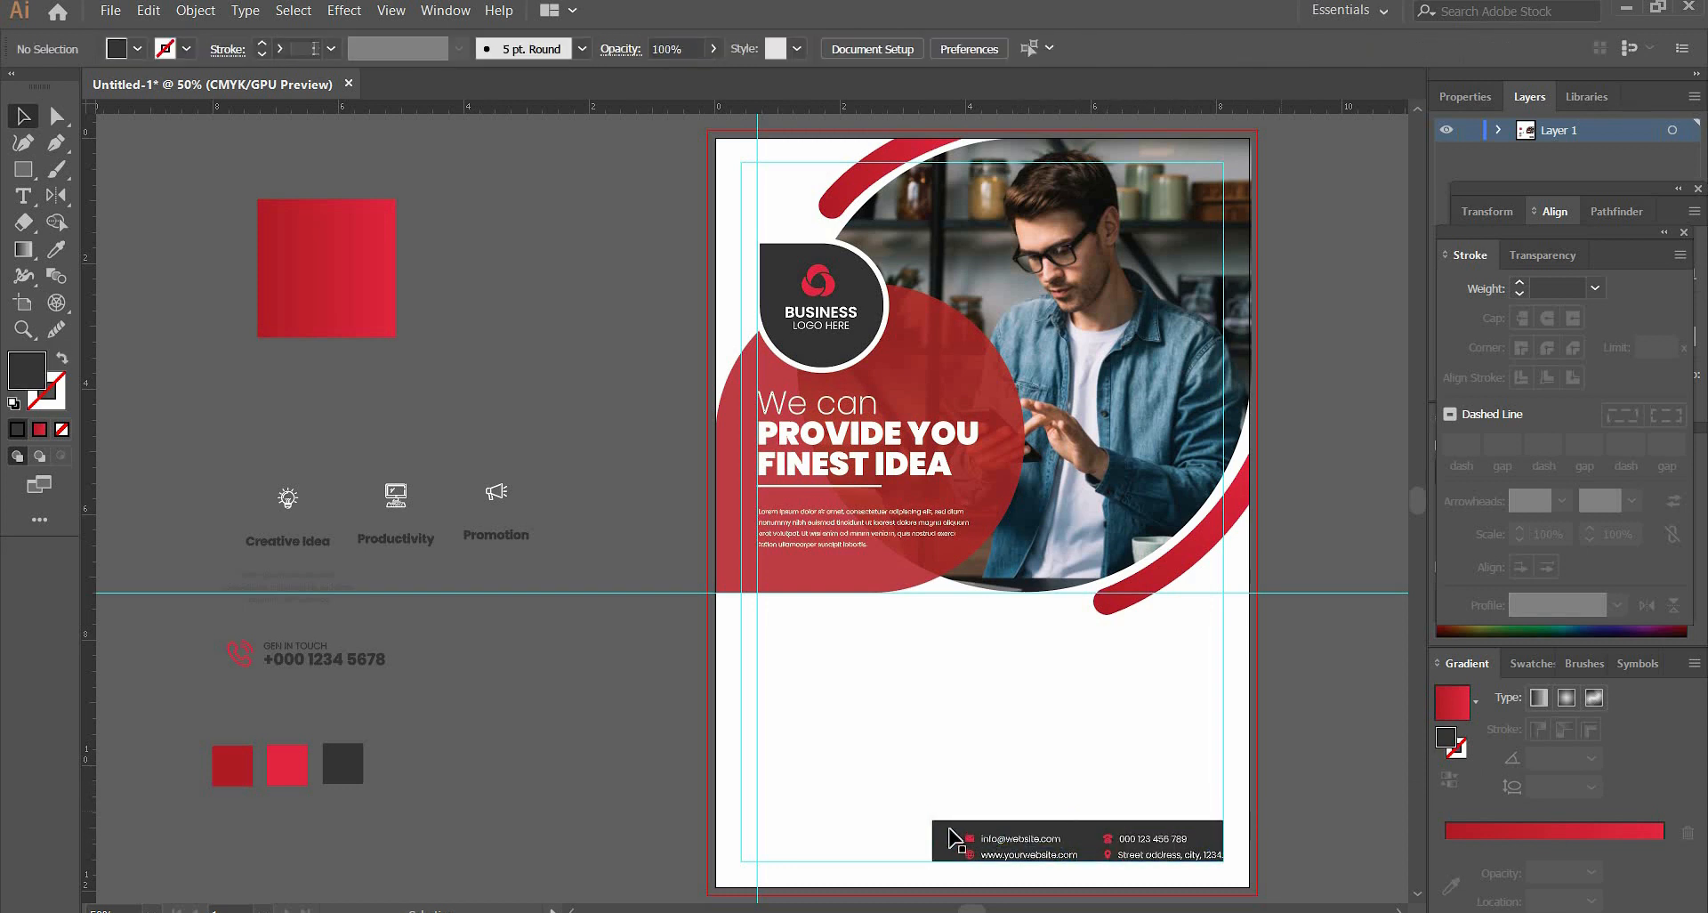
- Round the two left corners of the dark grey contact bar to a radius of 0.33 in
{"action": "left_click", "coordinate": [57, 116]}
{"action": "left_click", "coordinate": [951, 842]}
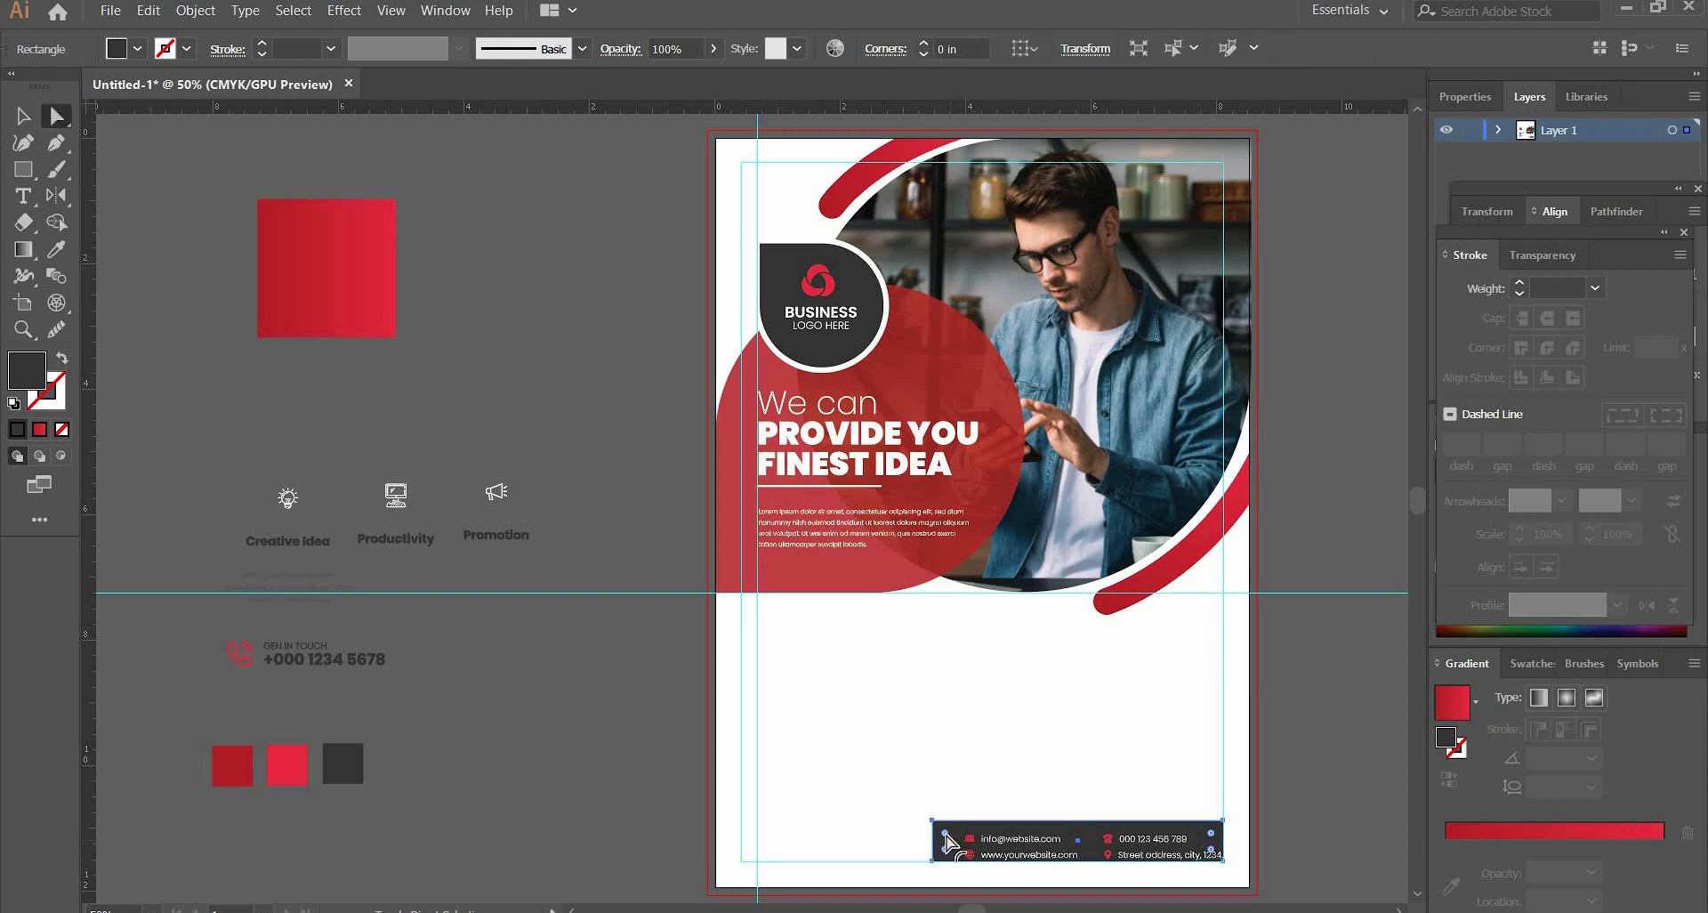
{"action": "left_click_drag", "start_coordinate": [947, 838], "coordinate": [970, 845]}
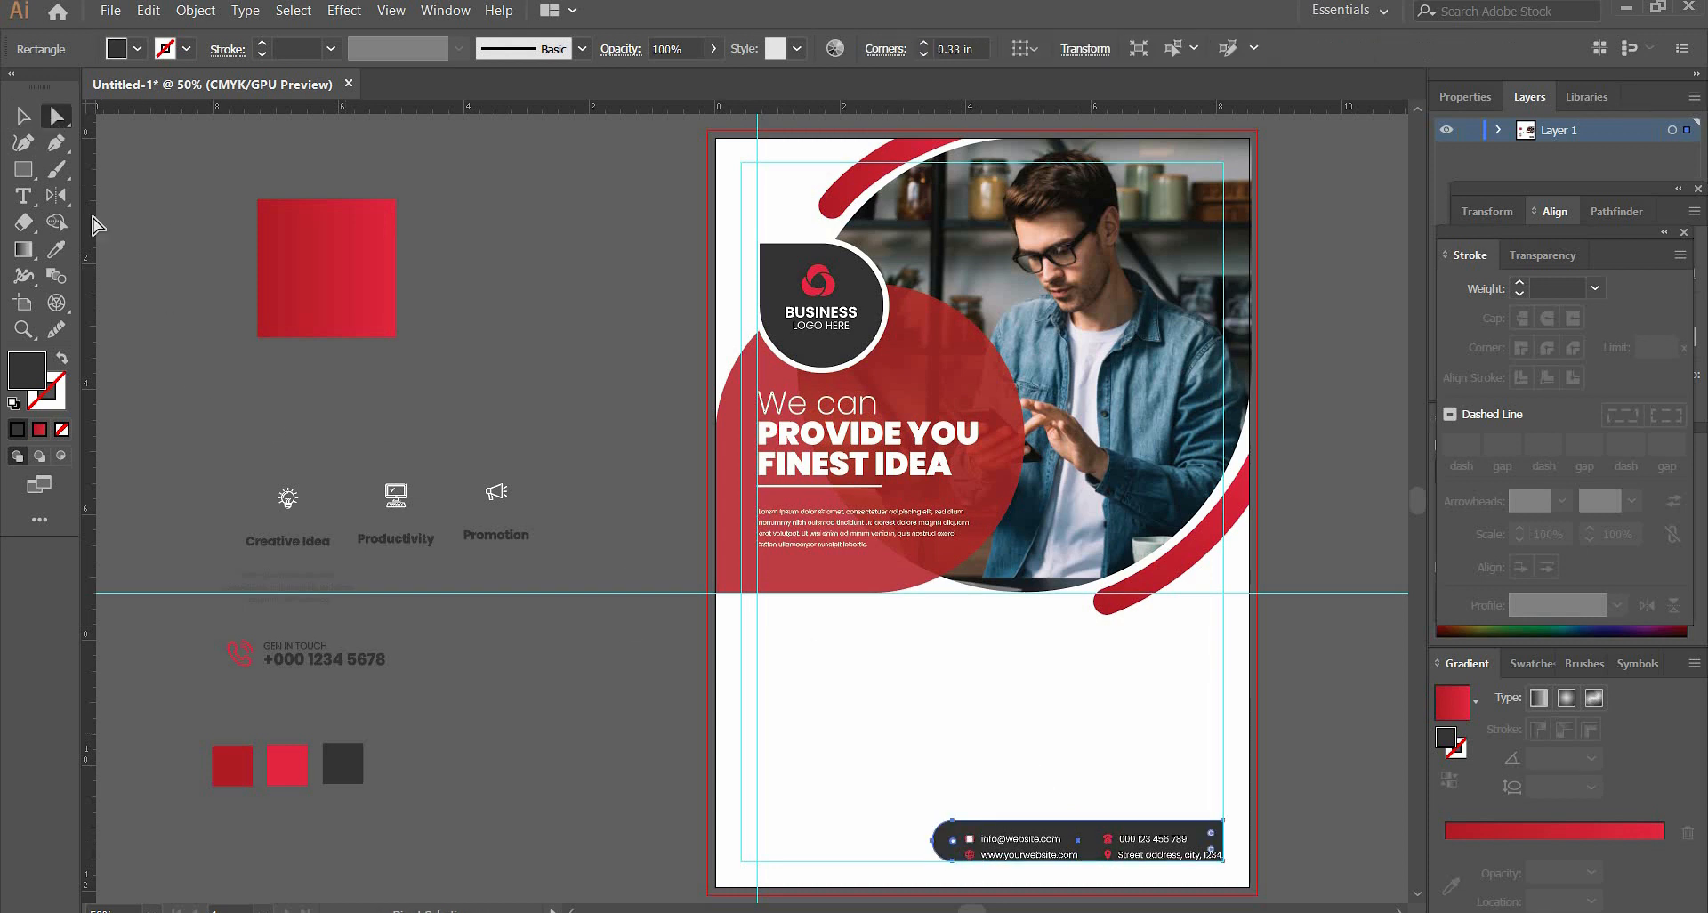
{"action": "key", "text": "v"}
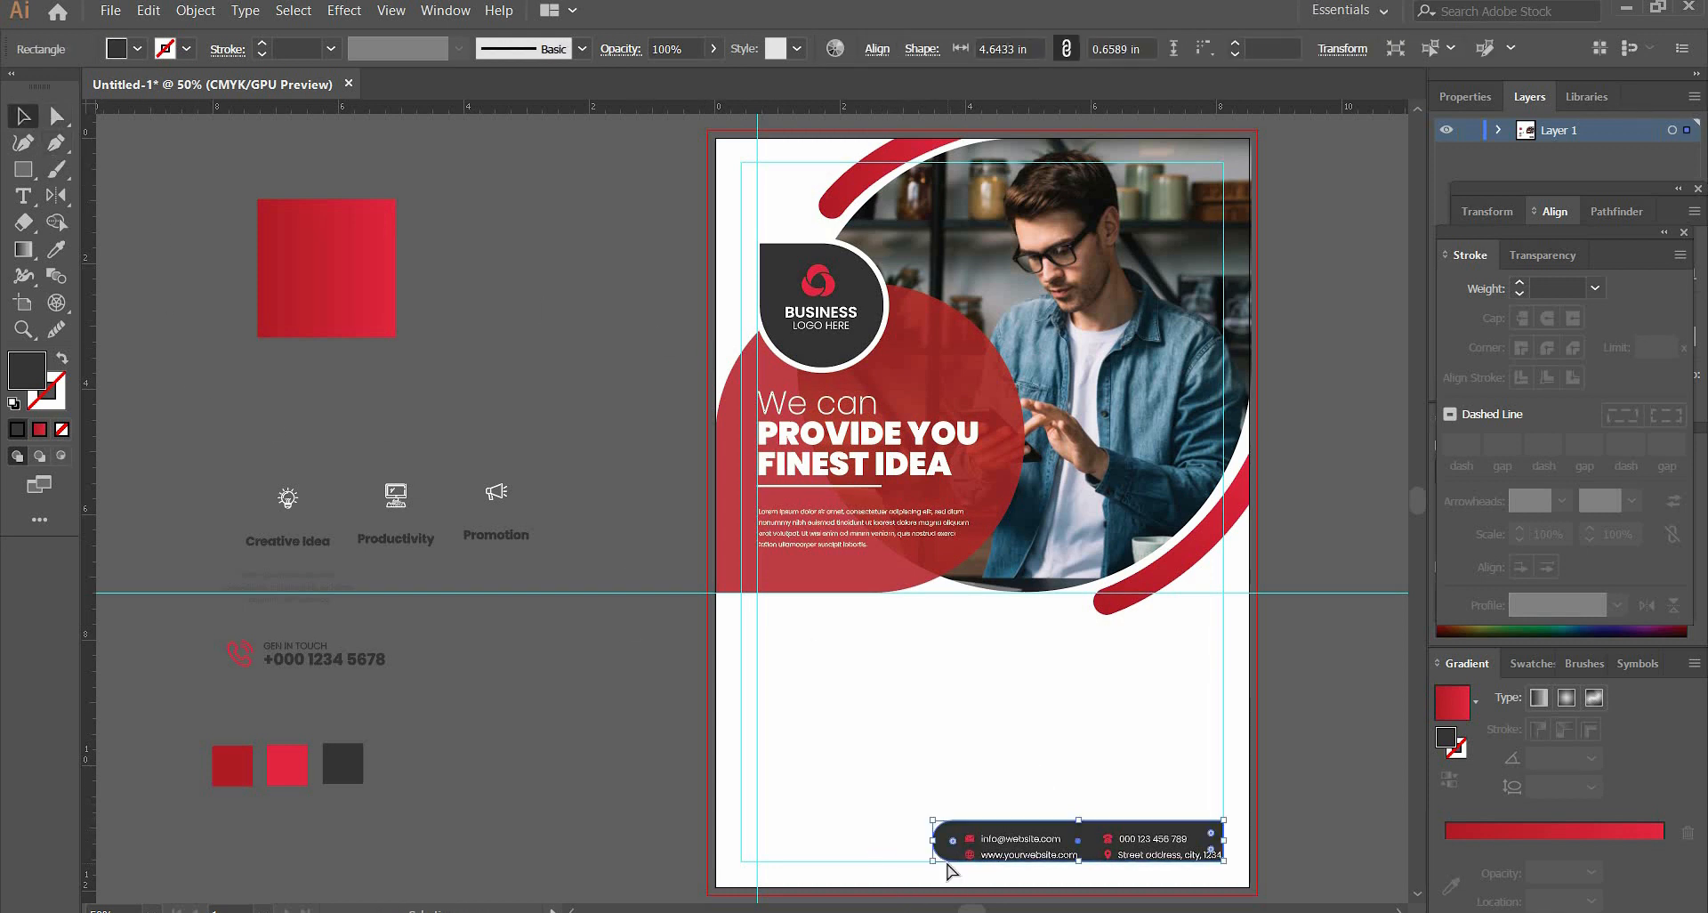
- Nudge the contact details up and slightly left so they sit inside the dark grey contact bar
{"action": "left_click", "coordinate": [907, 794]}
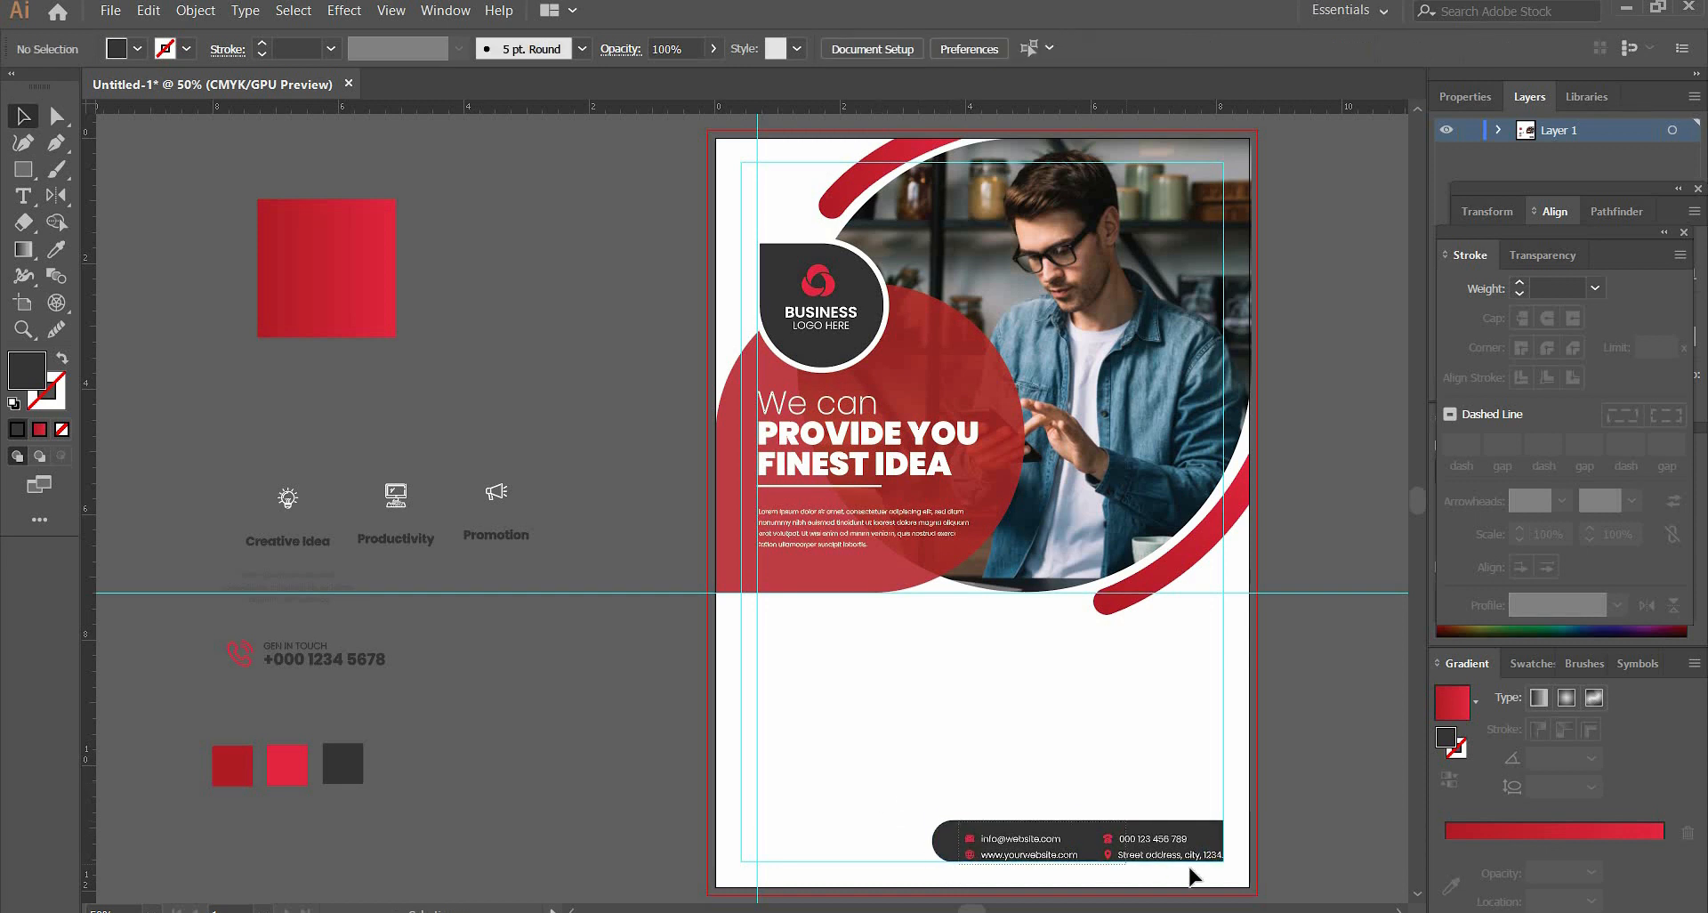
{"action": "left_click", "coordinate": [1219, 857]}
{"action": "key", "text": "Up"}
{"action": "key", "text": "Up"}
{"action": "key", "text": "Up"}
{"action": "key", "text": "Up"}
{"action": "key", "text": "Up"}
{"action": "key", "text": "Up"}
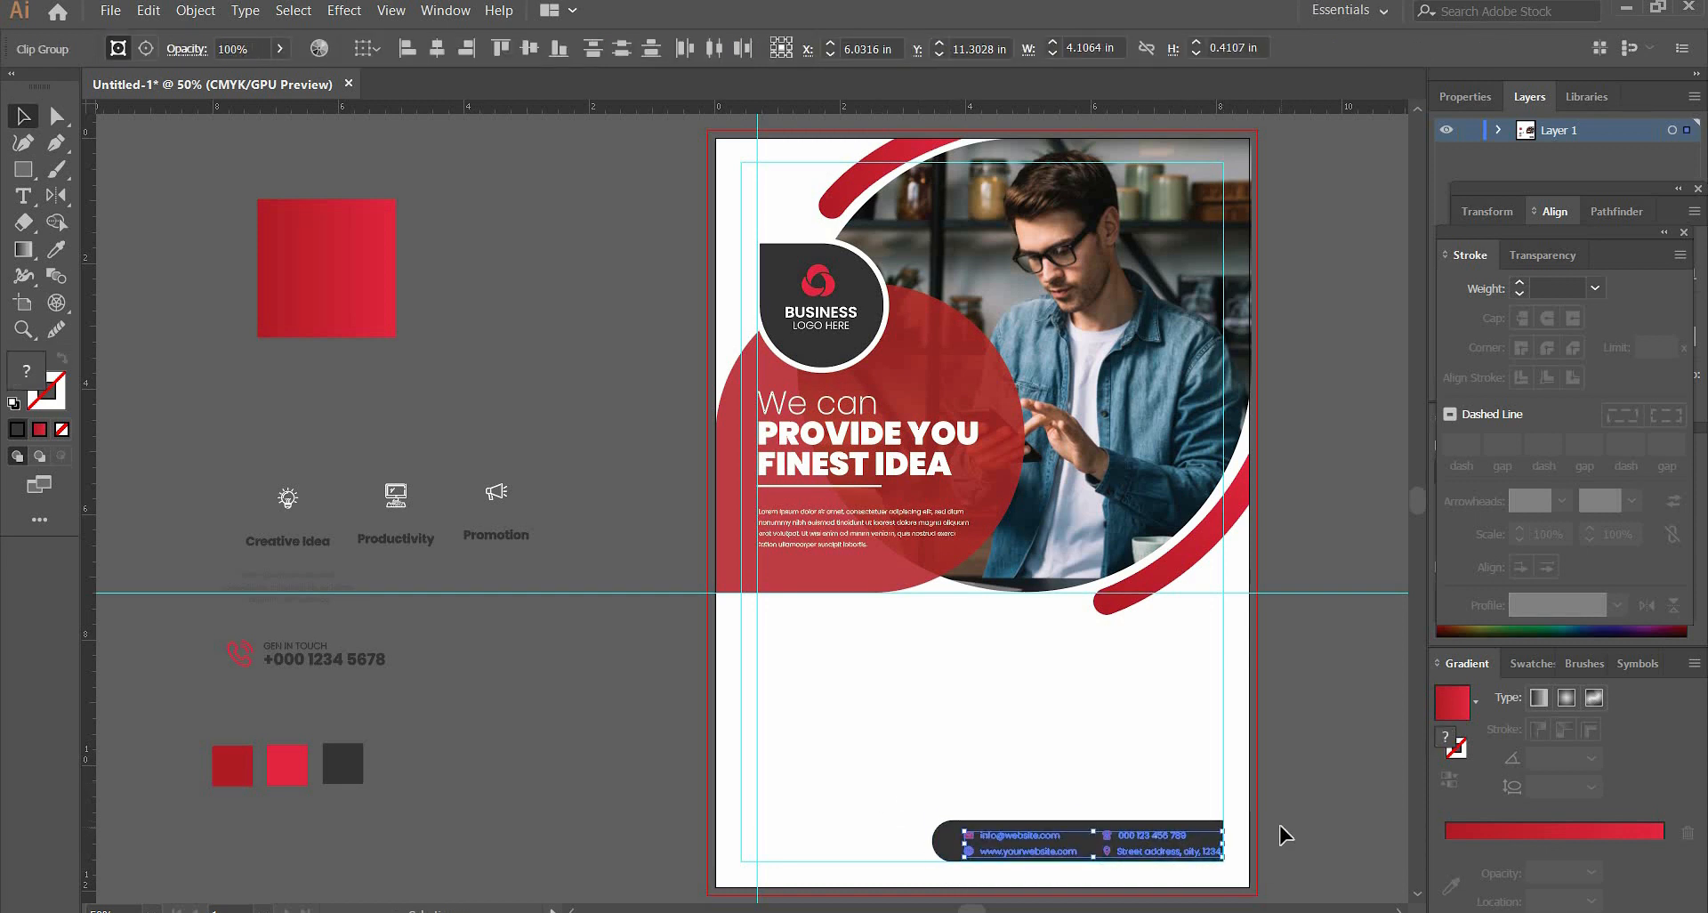
{"action": "key", "text": "Left"}
{"action": "key", "text": "Left"}
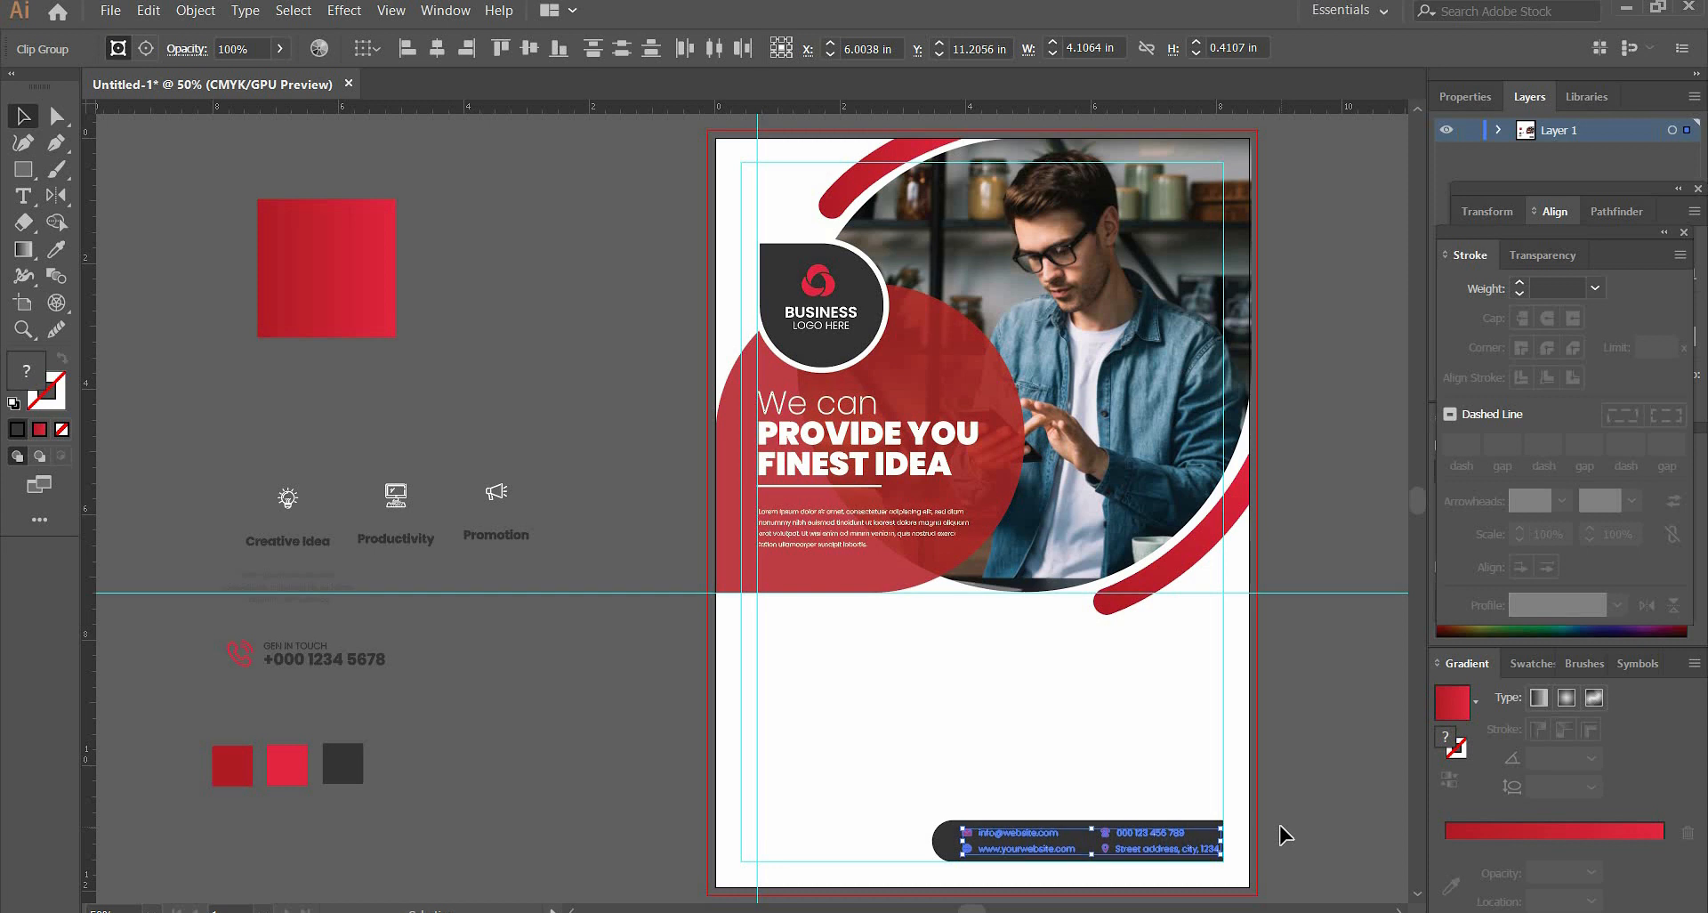
{"action": "left_click", "coordinate": [1281, 826]}
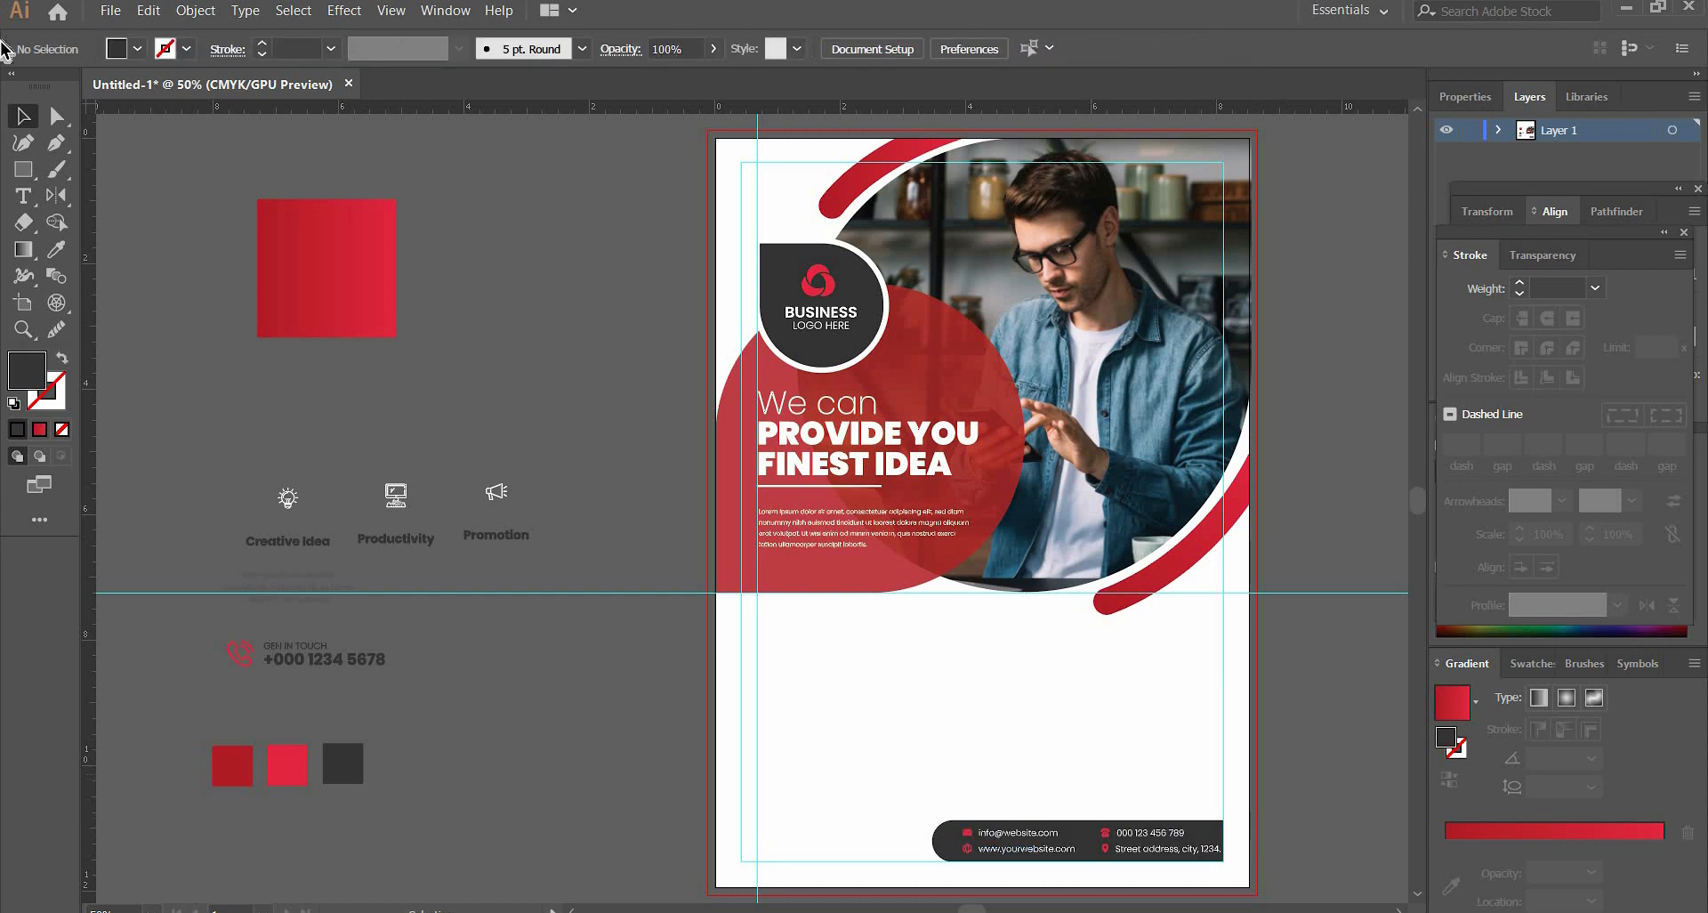
- Extend the right end of the dark grey contact bar past the page edge to a width of about 5.06 in
{"action": "key", "text": "ctrl+z"}
{"action": "key", "text": "ctrl+z"}
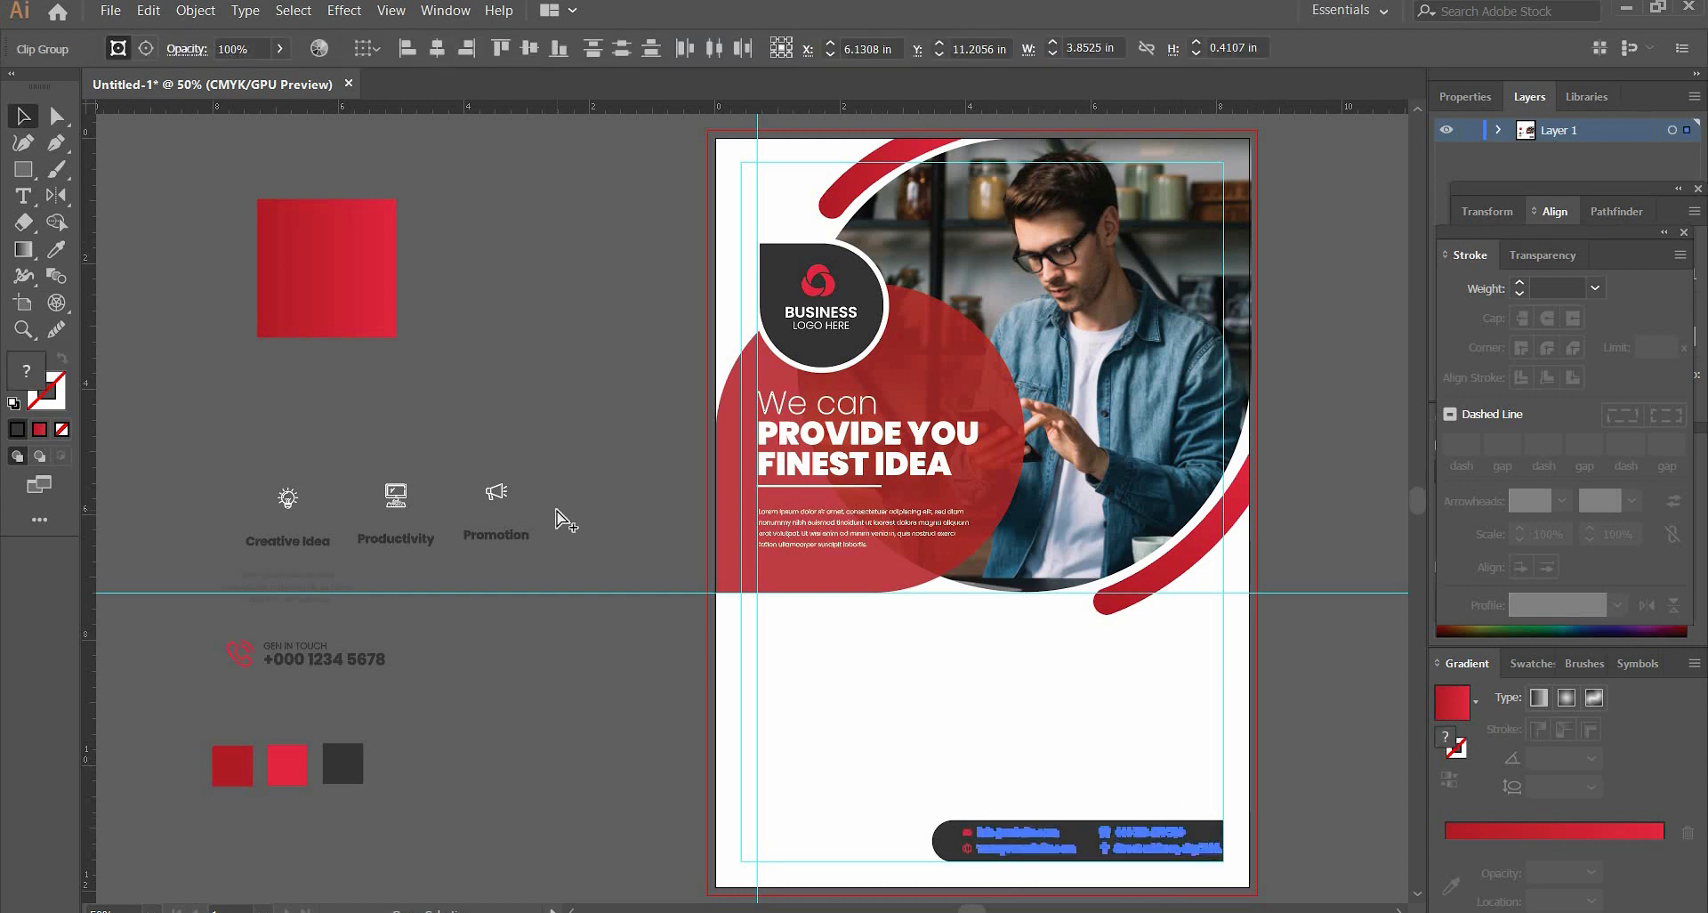
{"action": "key", "text": "ctrl+z"}
{"action": "left_click_drag", "start_coordinate": [1235, 843], "coordinate": [1254, 845]}
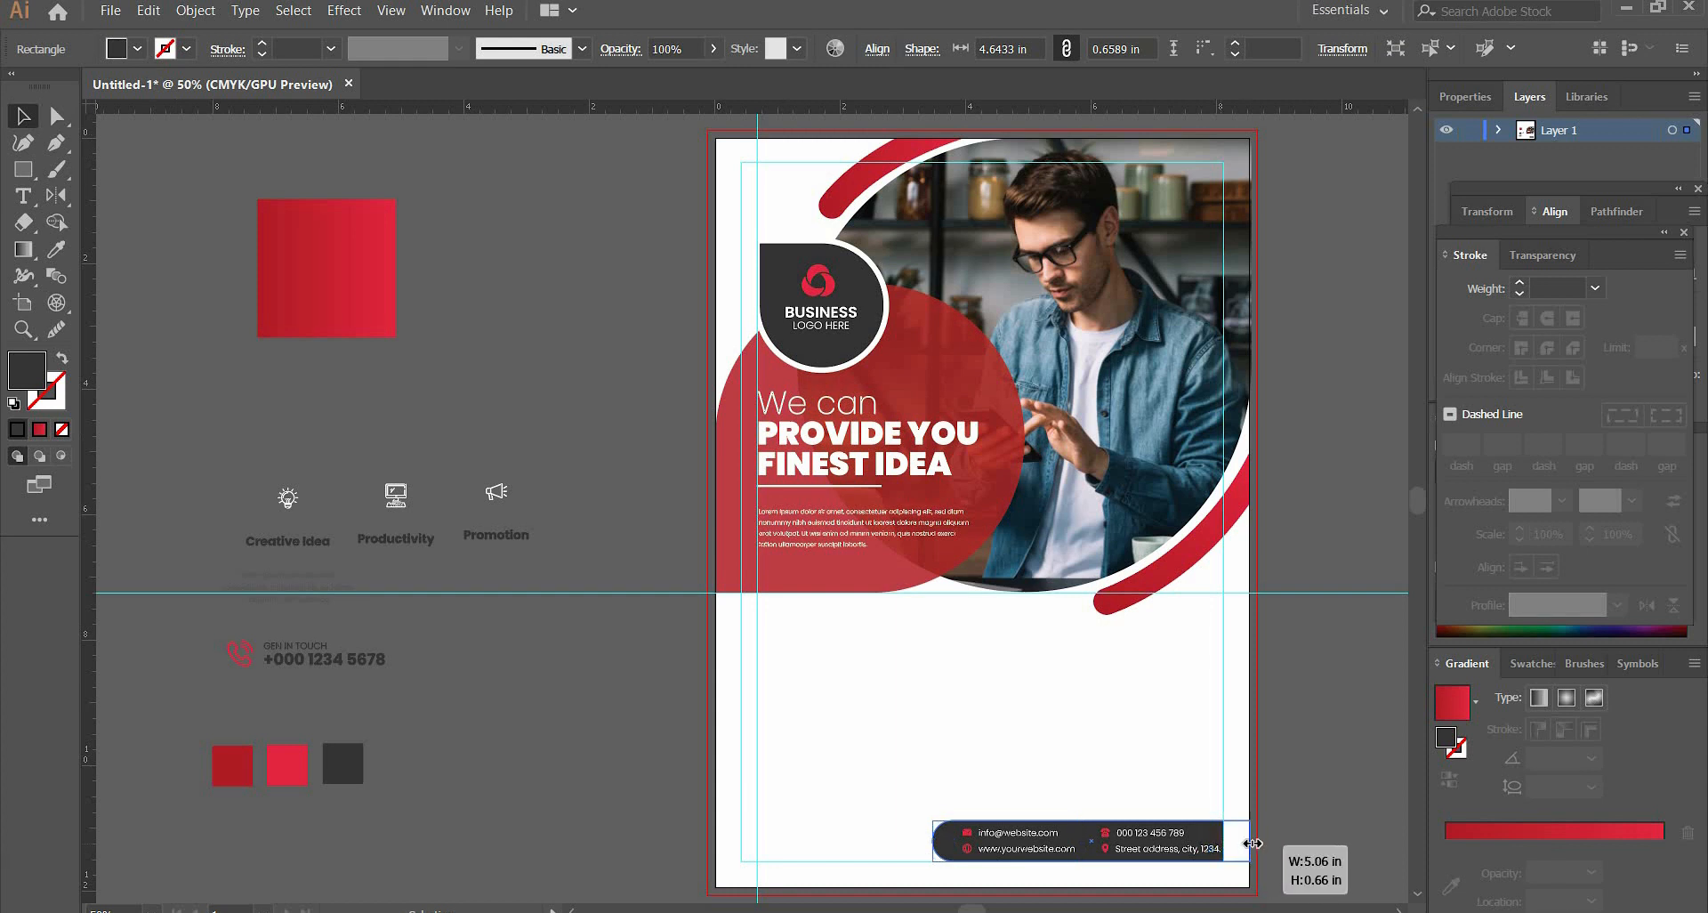
{"action": "left_click", "coordinate": [1343, 805]}
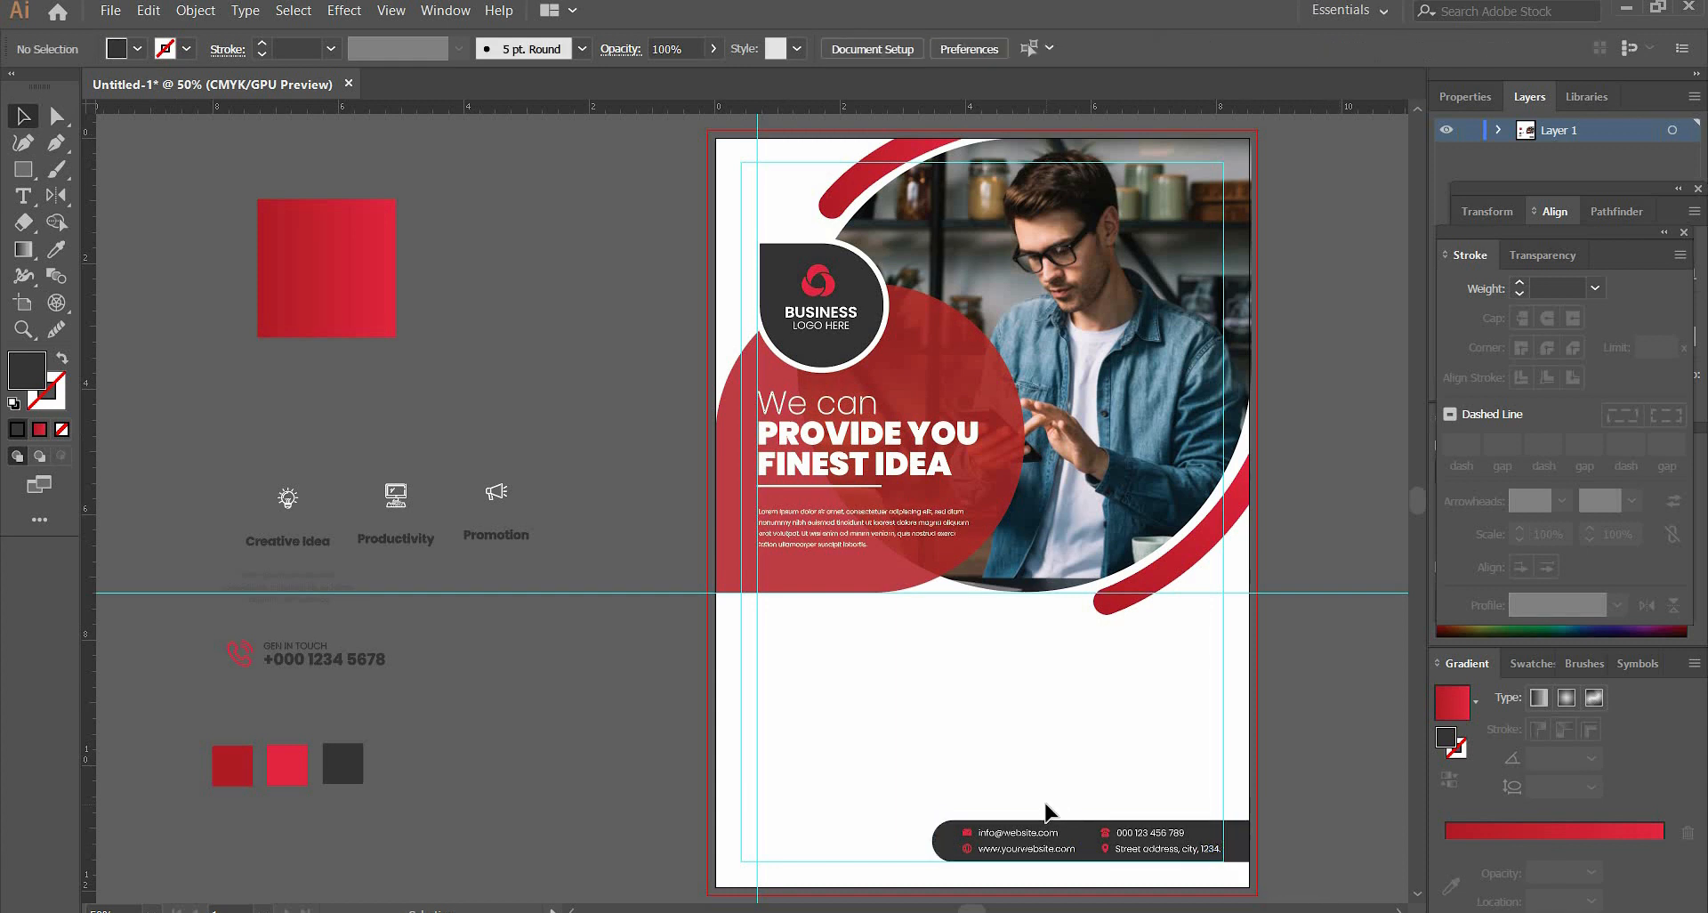
- Add a horizontal guide at the contact bar's top edge, then place the "GEN IN TOUCH" phone block beside the bar, enlarged to about 2.97 in wide
{"action": "left_click_drag", "start_coordinate": [185, 632], "coordinate": [431, 709]}
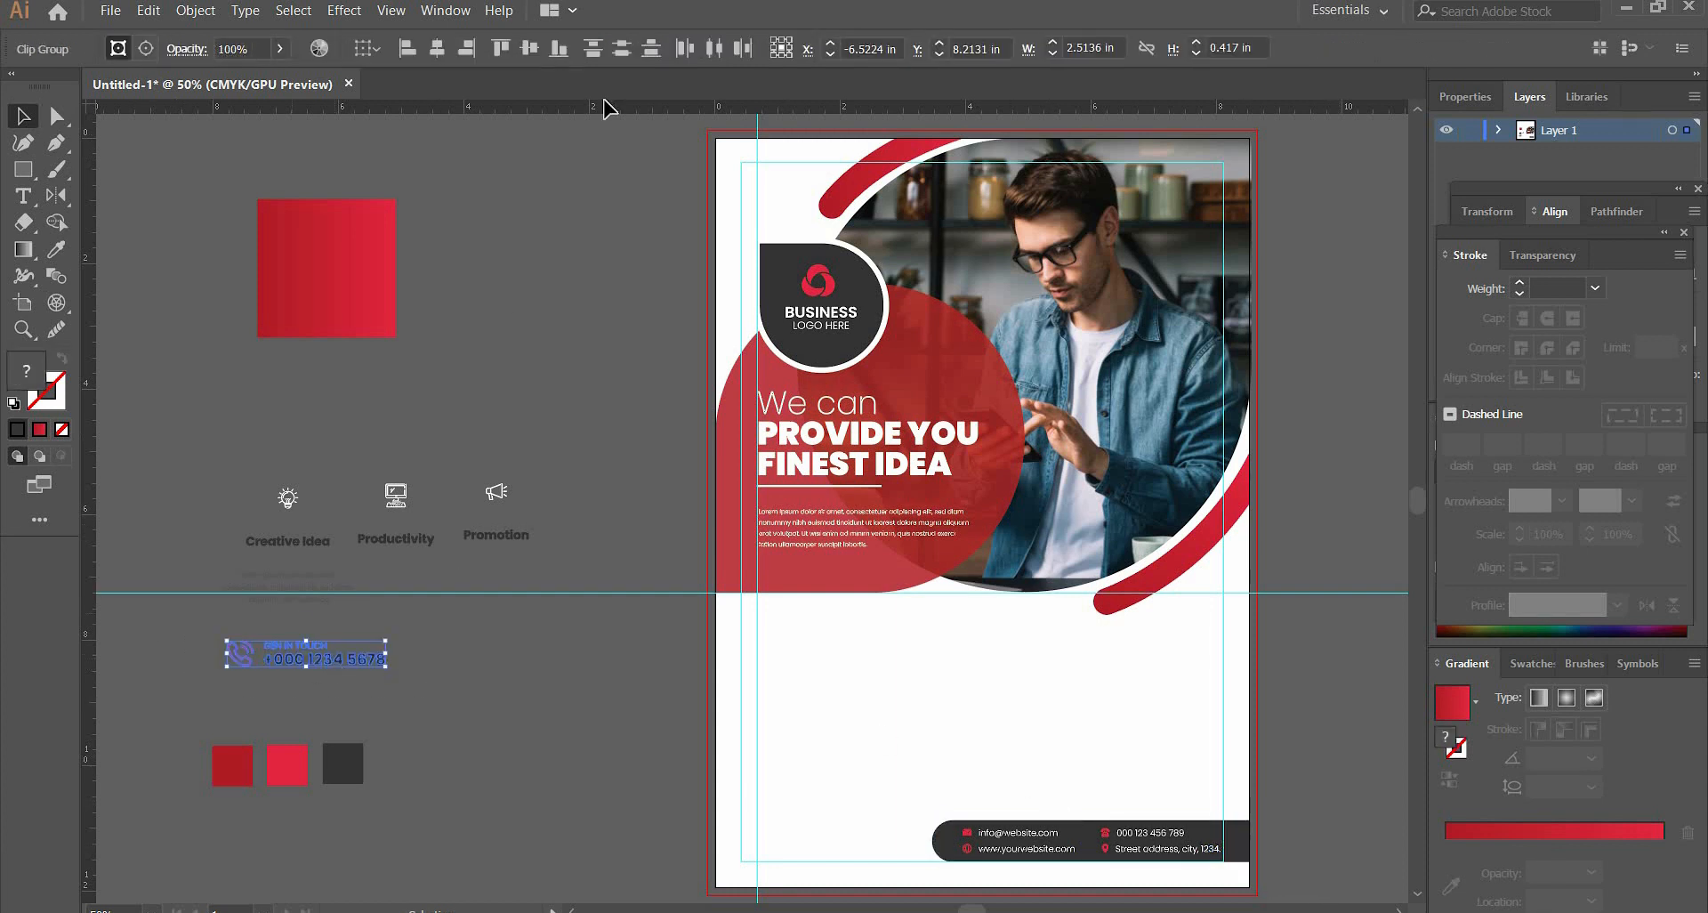
{"action": "left_click_drag", "start_coordinate": [813, 626], "coordinate": [847, 817]}
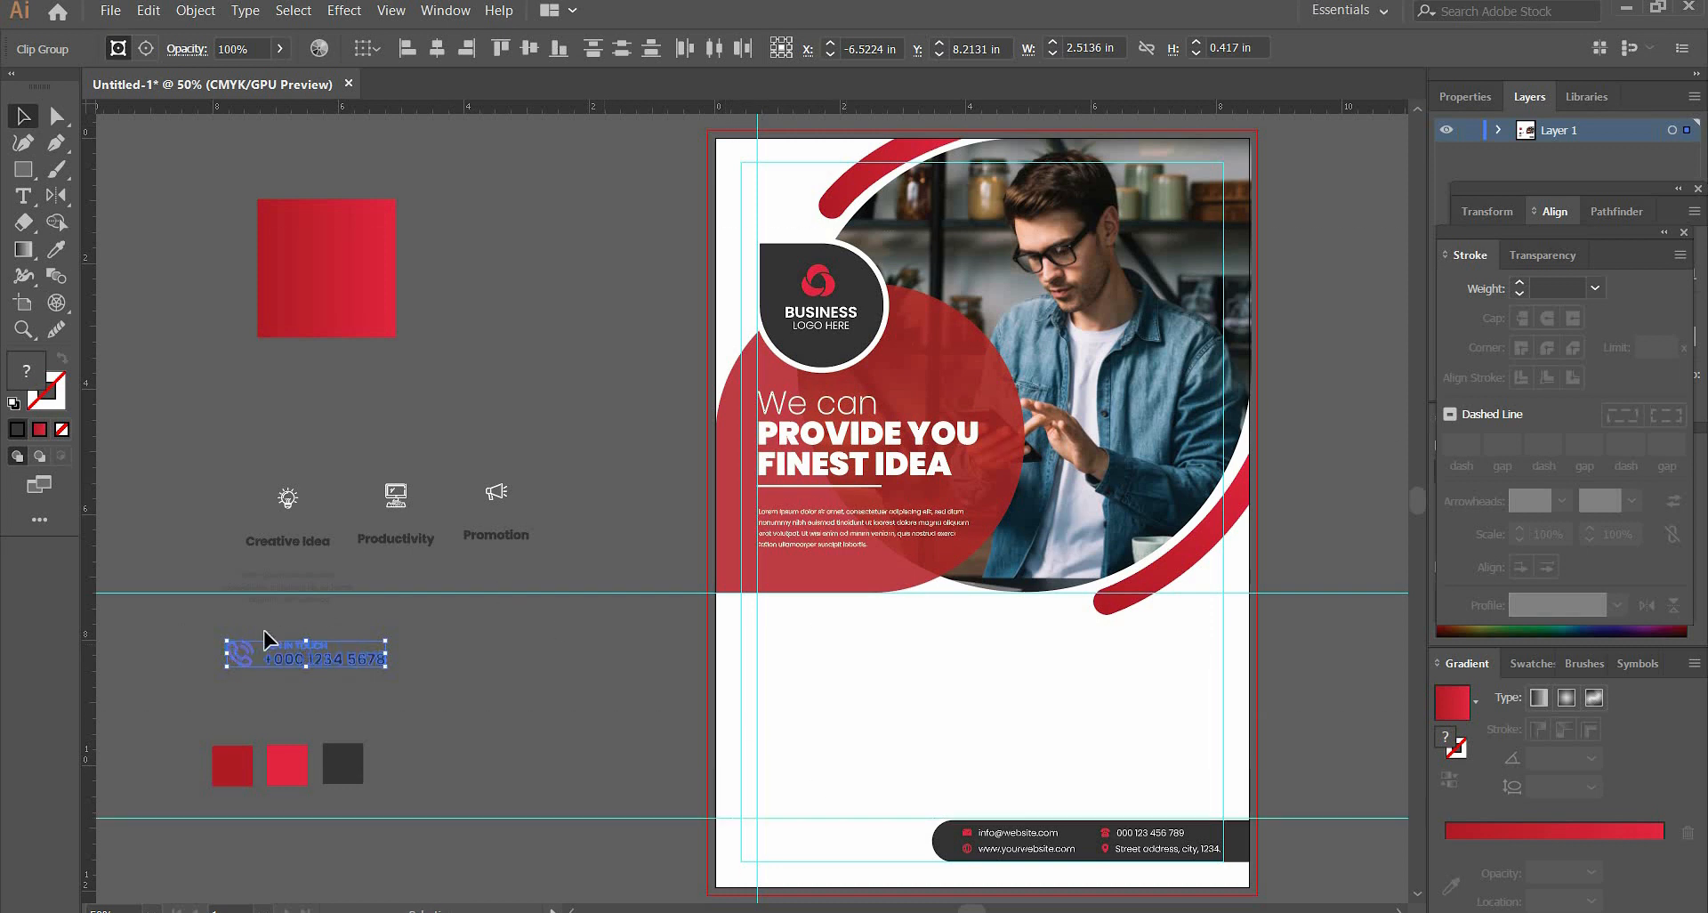
{"action": "left_click_drag", "start_coordinate": [296, 653], "coordinate": [932, 806]}
{"action": "key", "text": "Up"}
{"action": "key", "text": "Up"}
{"action": "key", "text": "Up"}
{"action": "key", "text": "Up"}
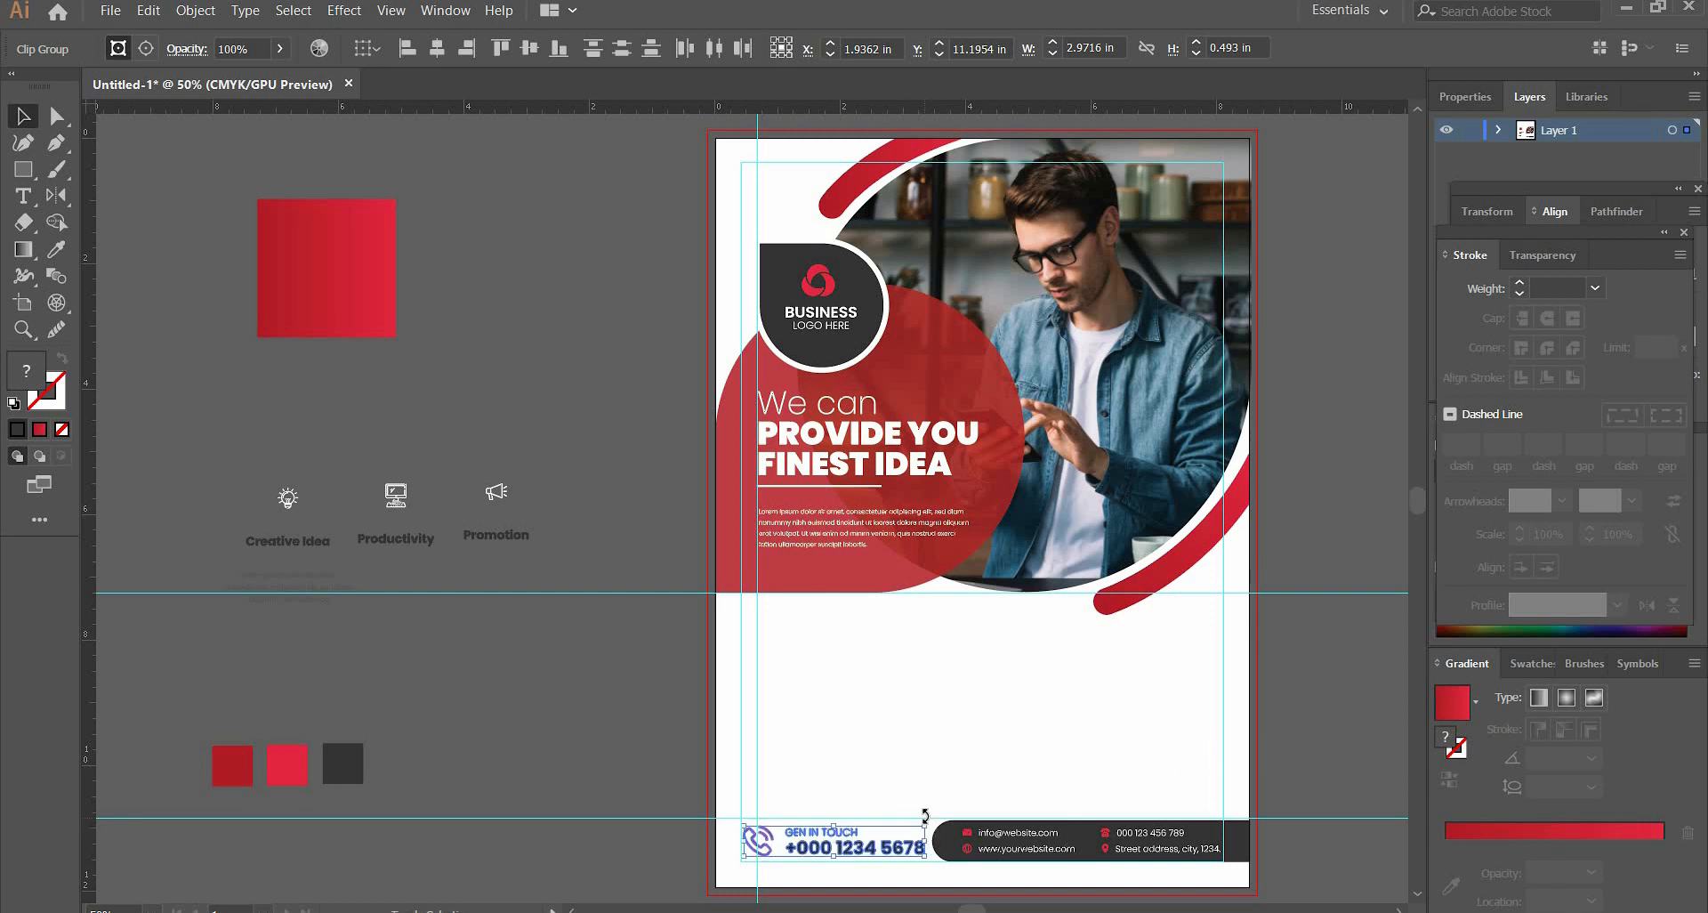
- Scale the "GEN IN TOUCH" phone block down to about 2.89 in wide and nudge it up
{"action": "left_click", "coordinate": [1312, 707]}
{"action": "left_click", "coordinate": [838, 851]}
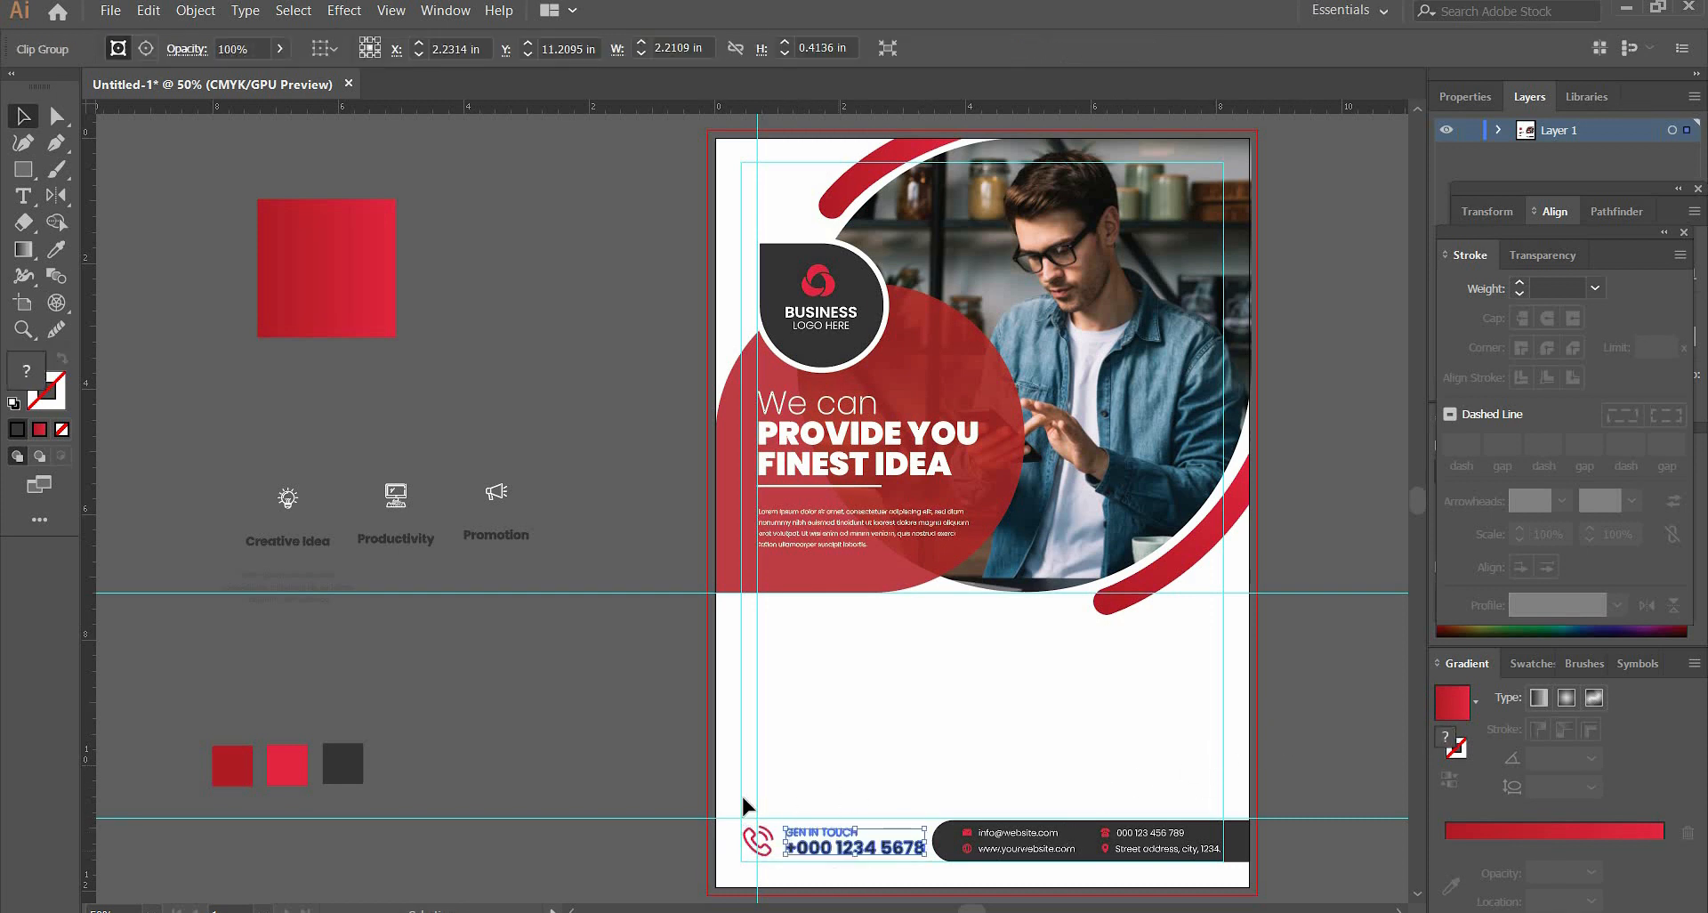
{"action": "left_click_drag", "start_coordinate": [741, 793], "coordinate": [872, 861]}
{"action": "key", "text": "Up"}
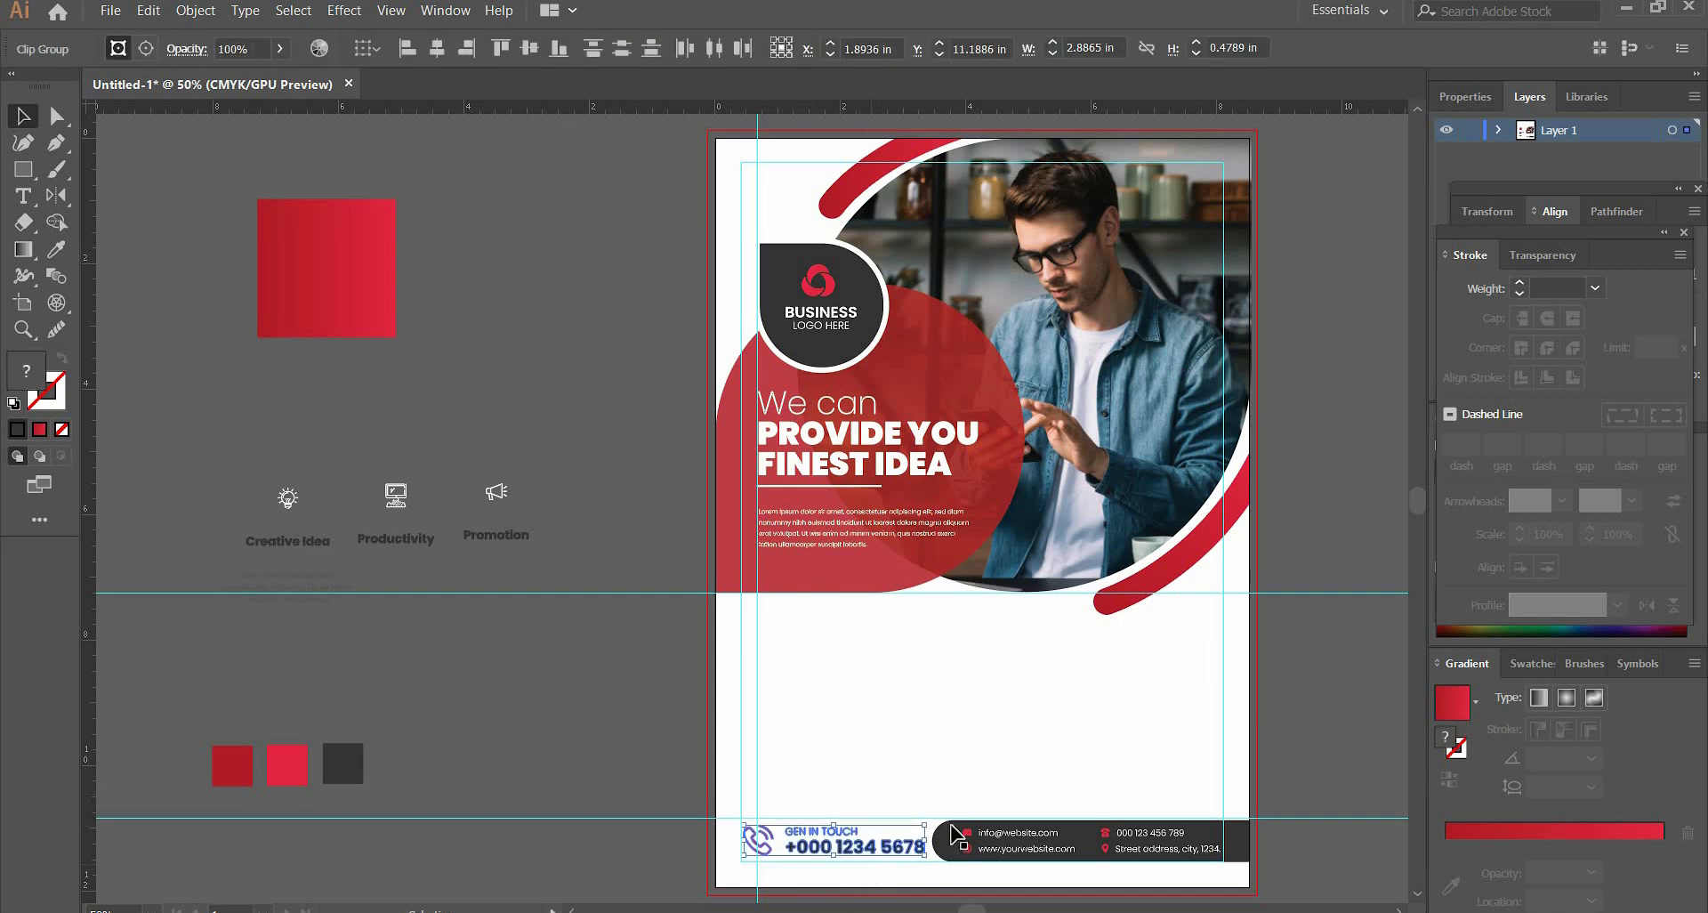
{"action": "left_click", "coordinate": [1302, 714]}
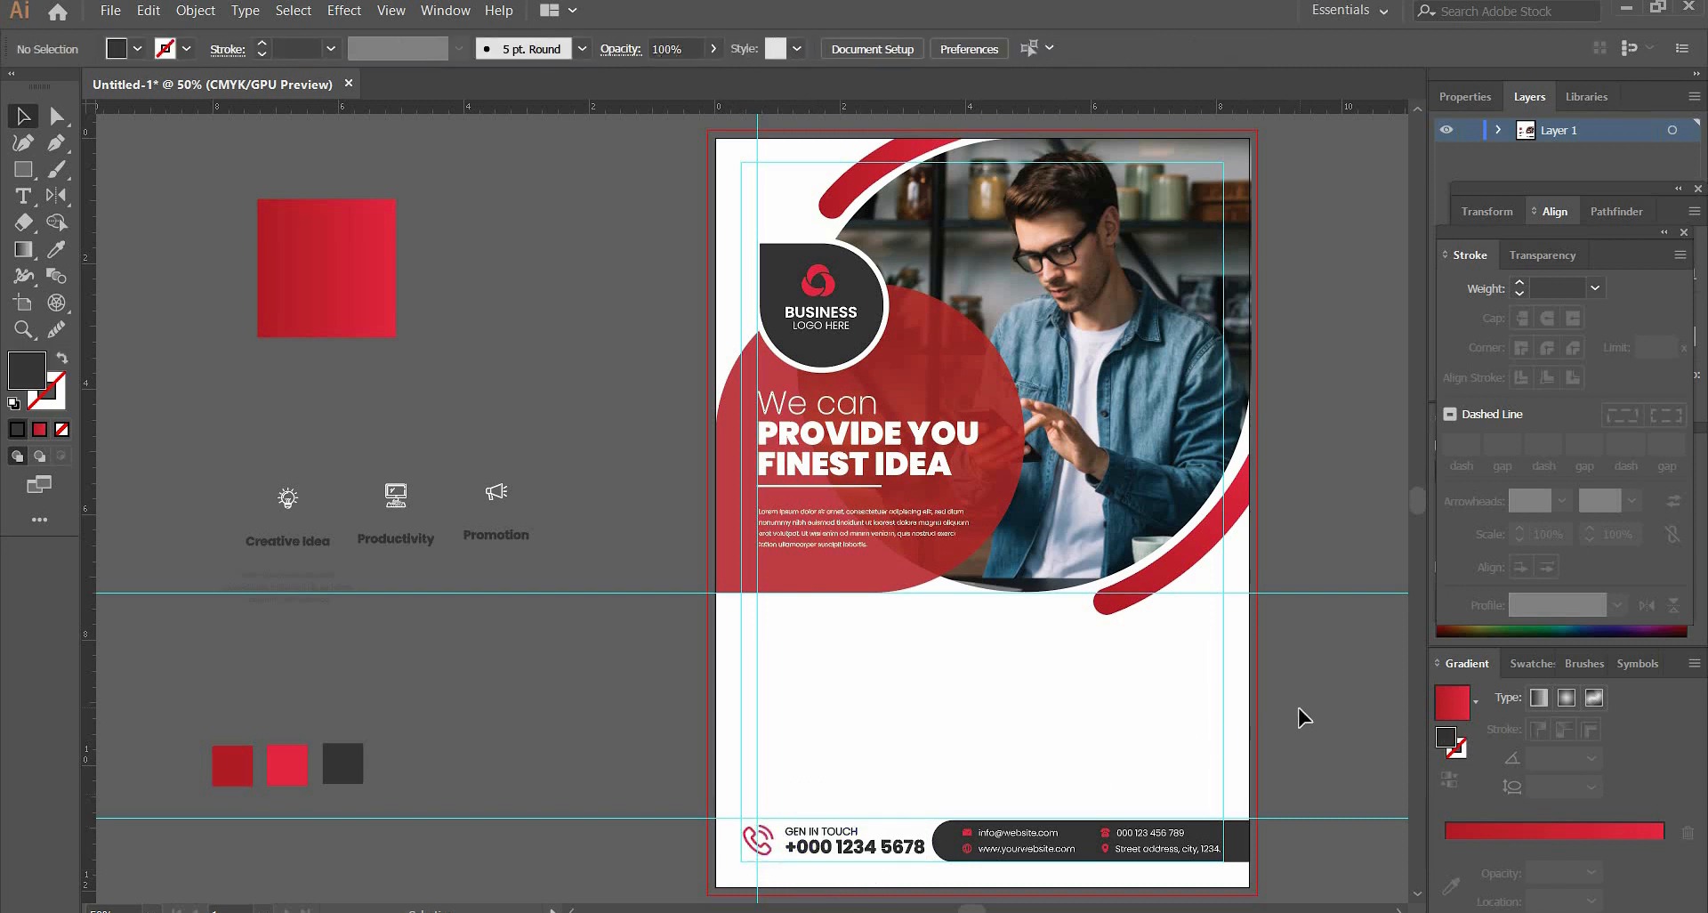
- Raise the top edge of the dark grey contact bar to a height of about 0.74 in
{"action": "left_click", "coordinate": [950, 854]}
{"action": "left_click_drag", "start_coordinate": [1092, 813], "coordinate": [1094, 812]}
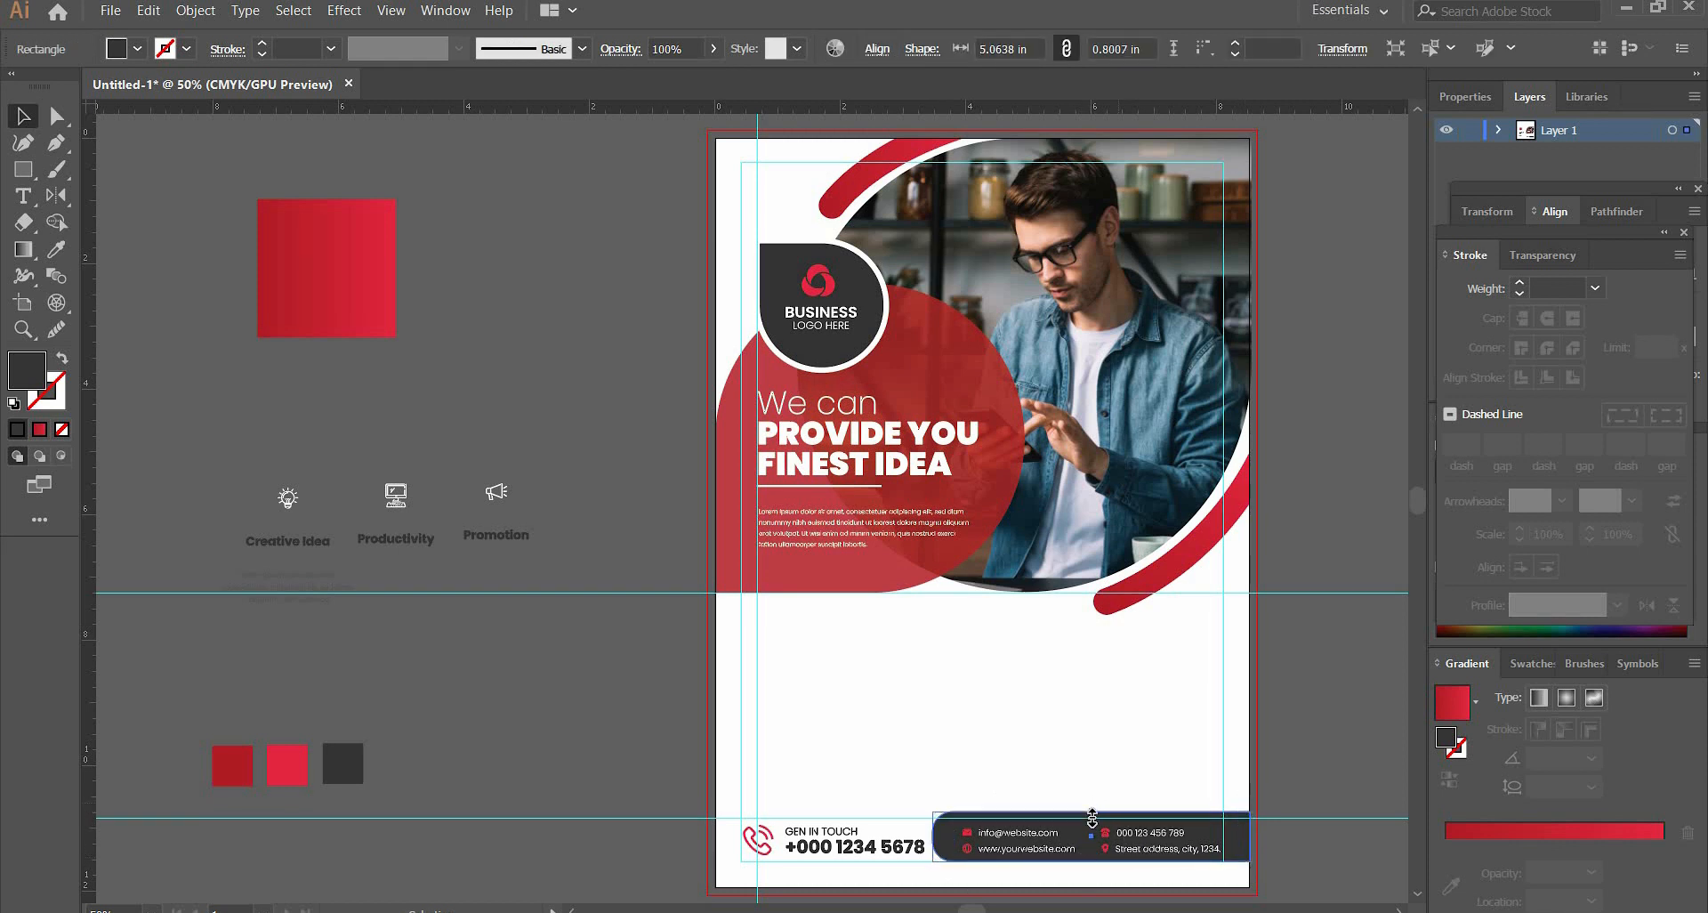
{"action": "left_click", "coordinate": [1307, 781]}
{"action": "left_click", "coordinate": [950, 856]}
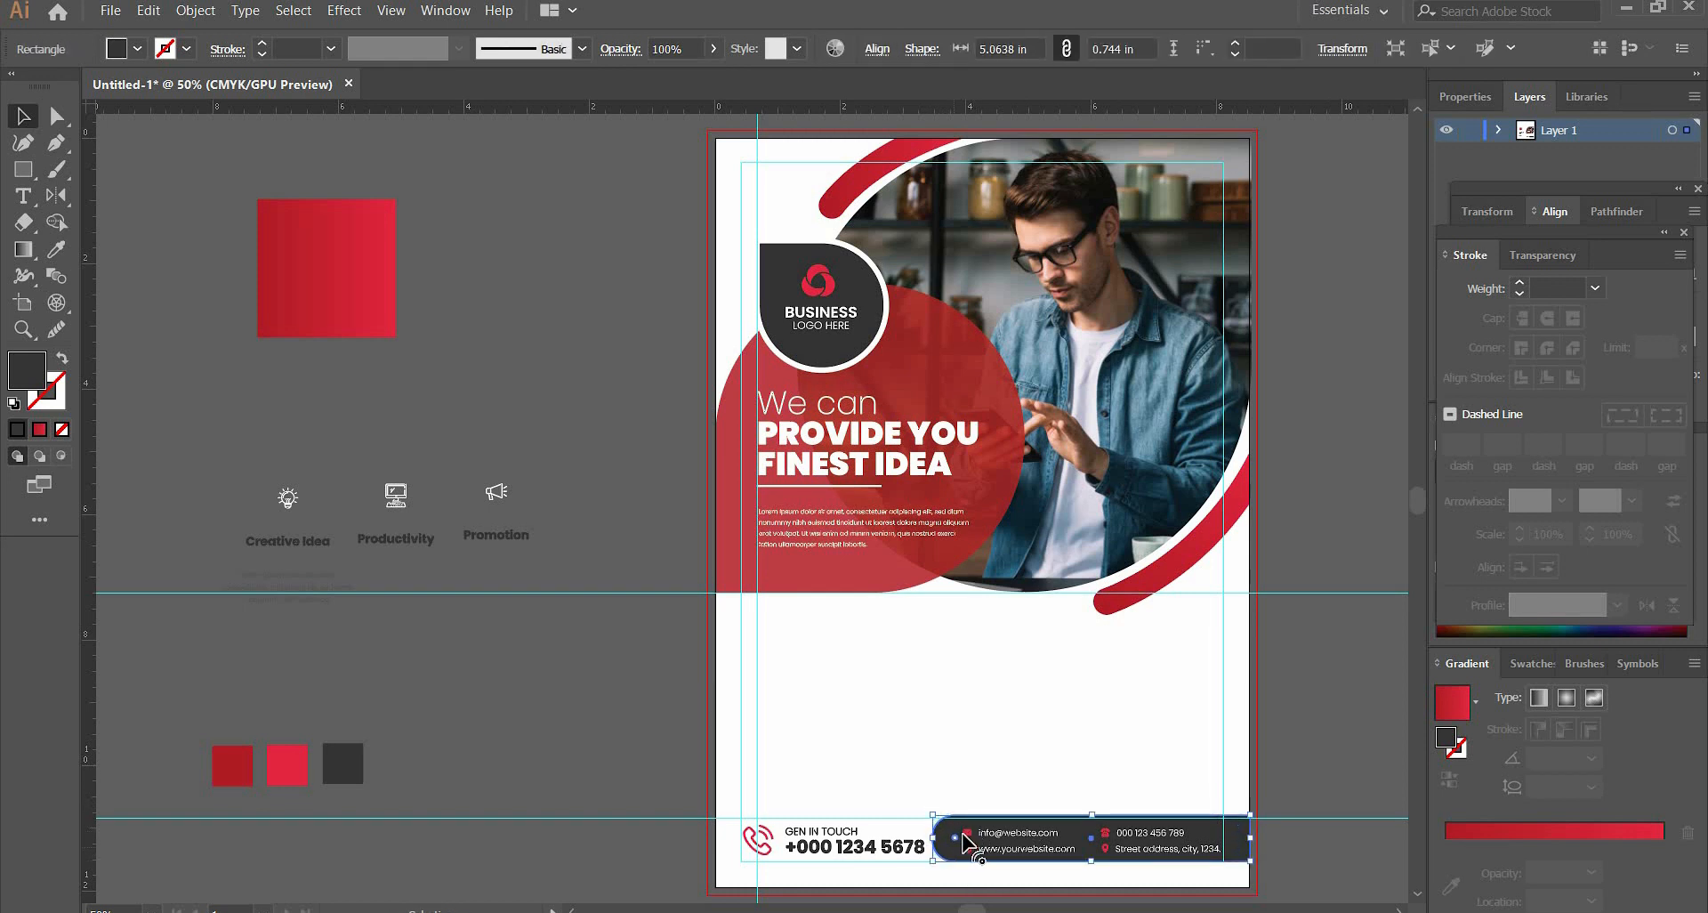
{"action": "left_click", "coordinate": [1326, 758]}
{"action": "left_click", "coordinate": [953, 855]}
{"action": "left_click", "coordinate": [958, 869]}
- Nudge the contact details upward to centre them vertically in the taller dark grey bar
{"action": "left_click_drag", "start_coordinate": [1189, 859], "coordinate": [1233, 857]}
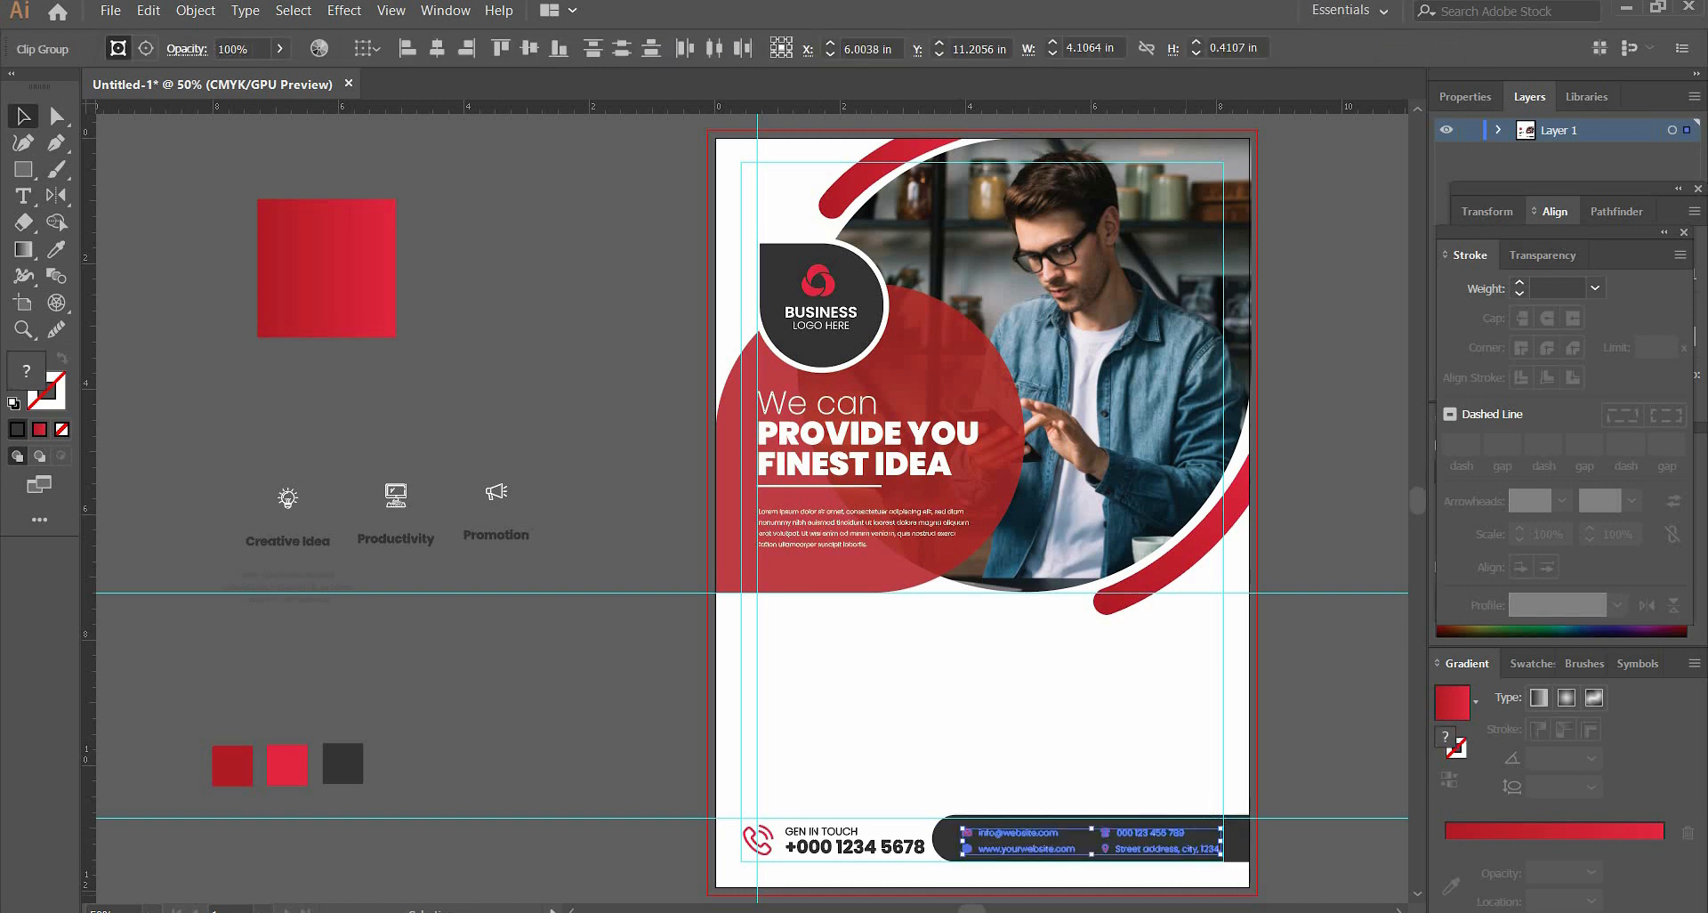
{"action": "key", "text": "Up"}
{"action": "key", "text": "Up"}
{"action": "key", "text": "Up"}
{"action": "left_click", "coordinate": [1140, 742]}
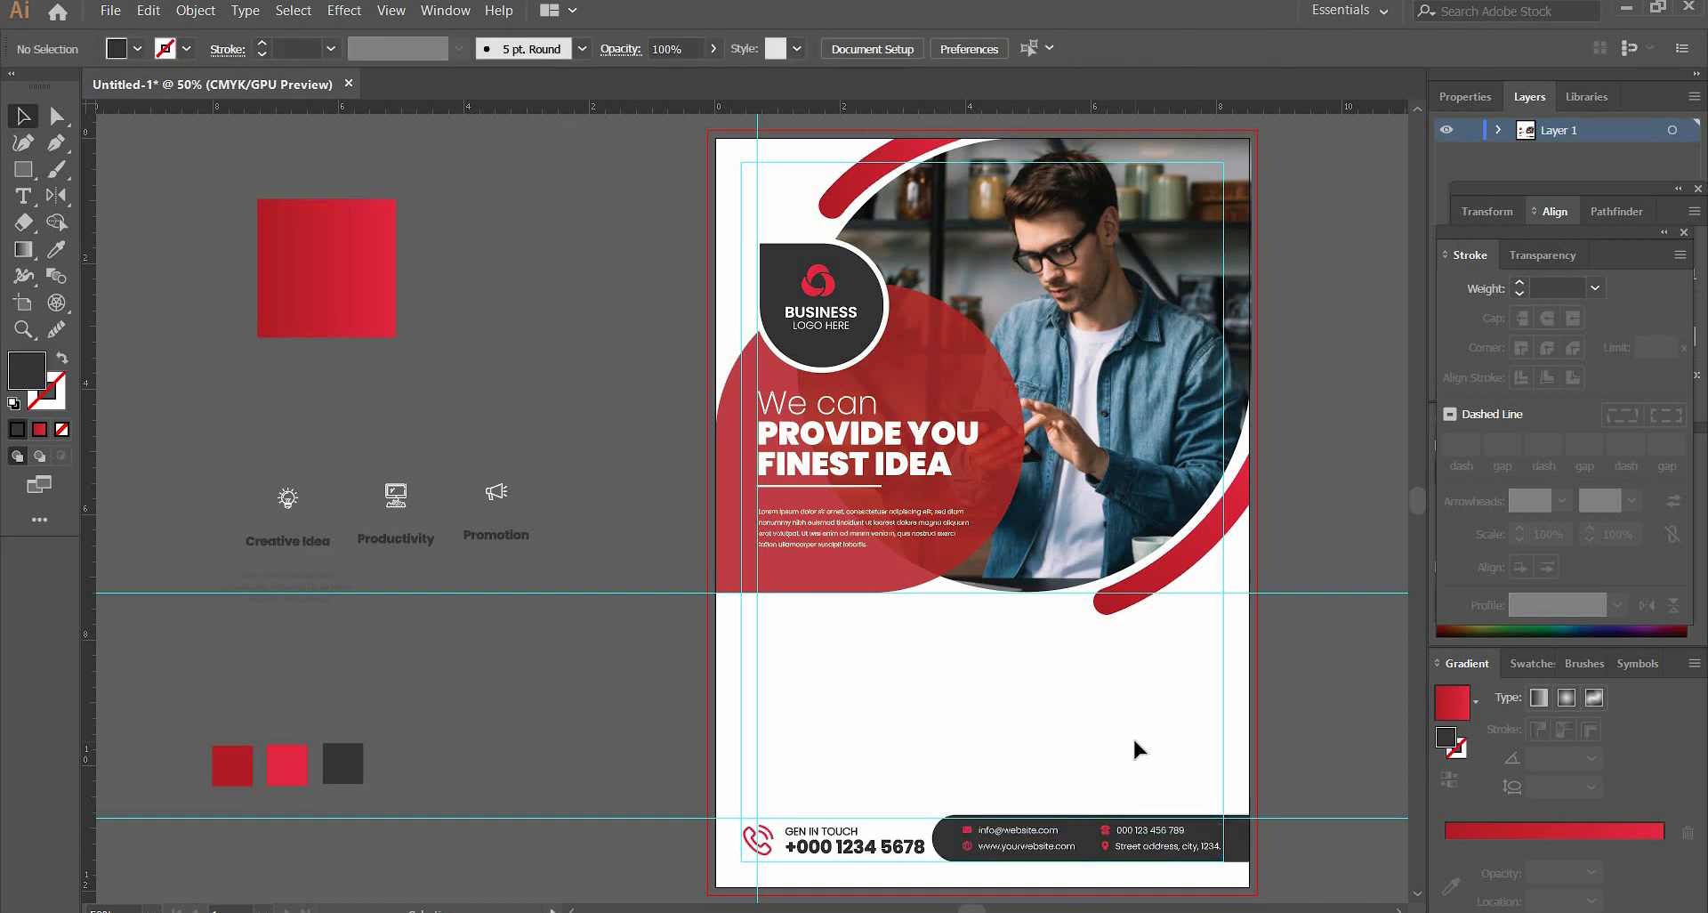
- Shrink the "GEN IN TOUCH" phone block to about 2.83 in wide and nudge it up level with the contact bar
{"action": "mouse_move", "coordinate": [750, 797]}
{"action": "left_mouse_down"}
{"action": "mouse_move", "coordinate": [916, 881]}
{"action": "mouse_move", "coordinate": [922, 827]}
{"action": "left_mouse_up"}
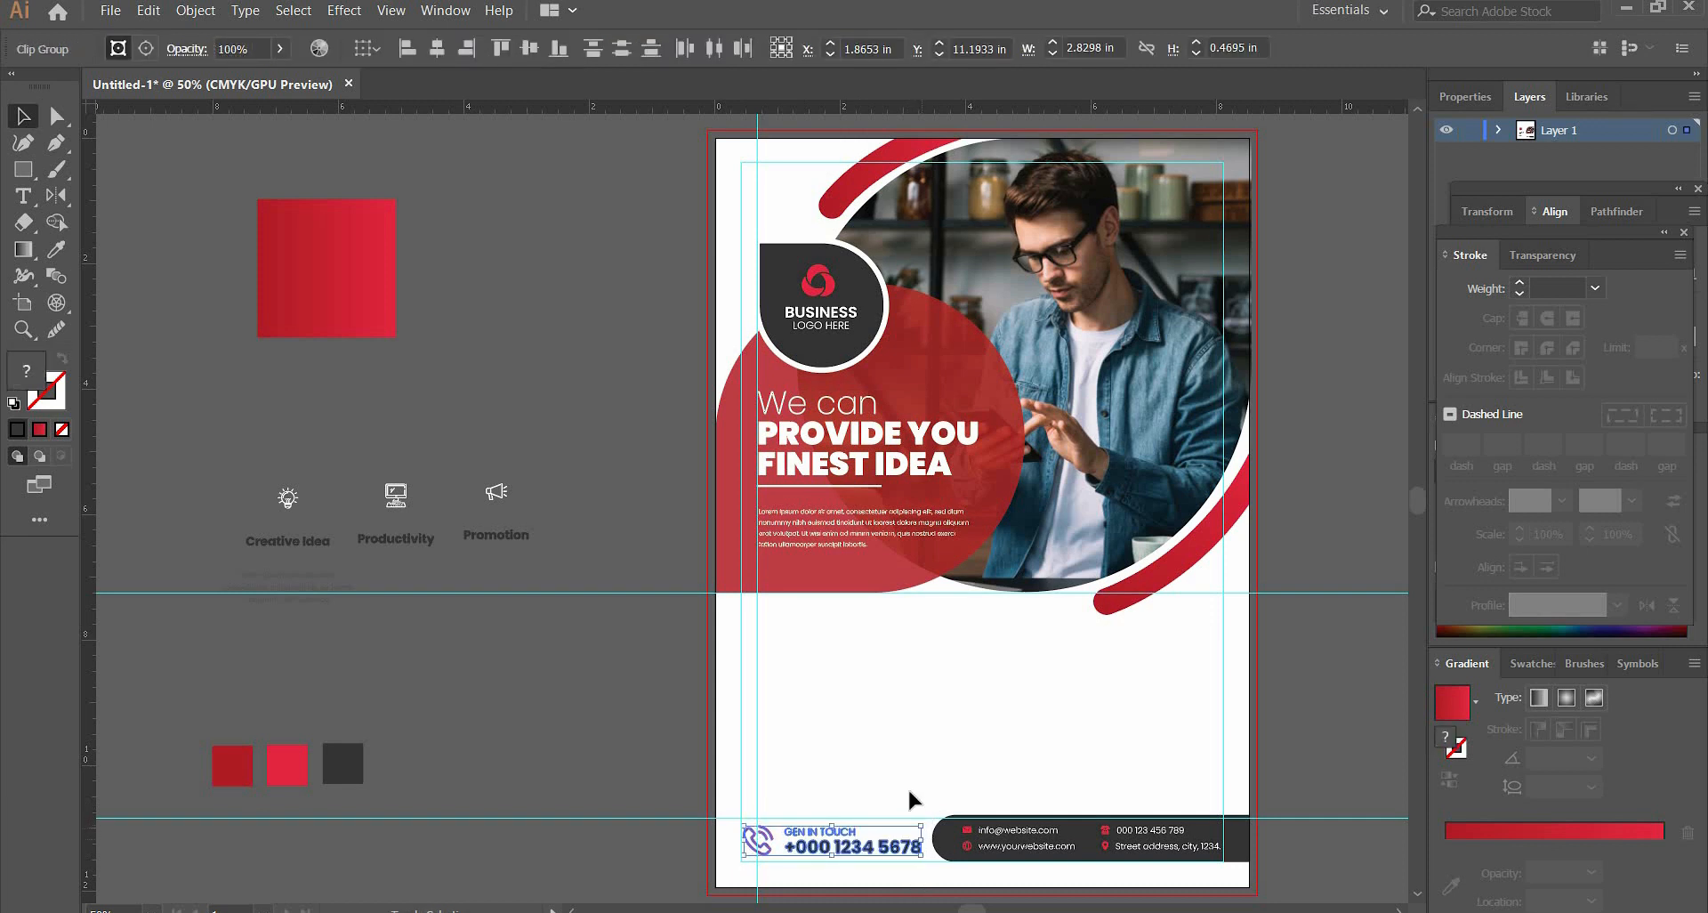
{"action": "left_click", "coordinate": [908, 789]}
{"action": "left_click_drag", "start_coordinate": [714, 796], "coordinate": [876, 868]}
{"action": "key", "text": "Up"}
{"action": "key", "text": "Up"}
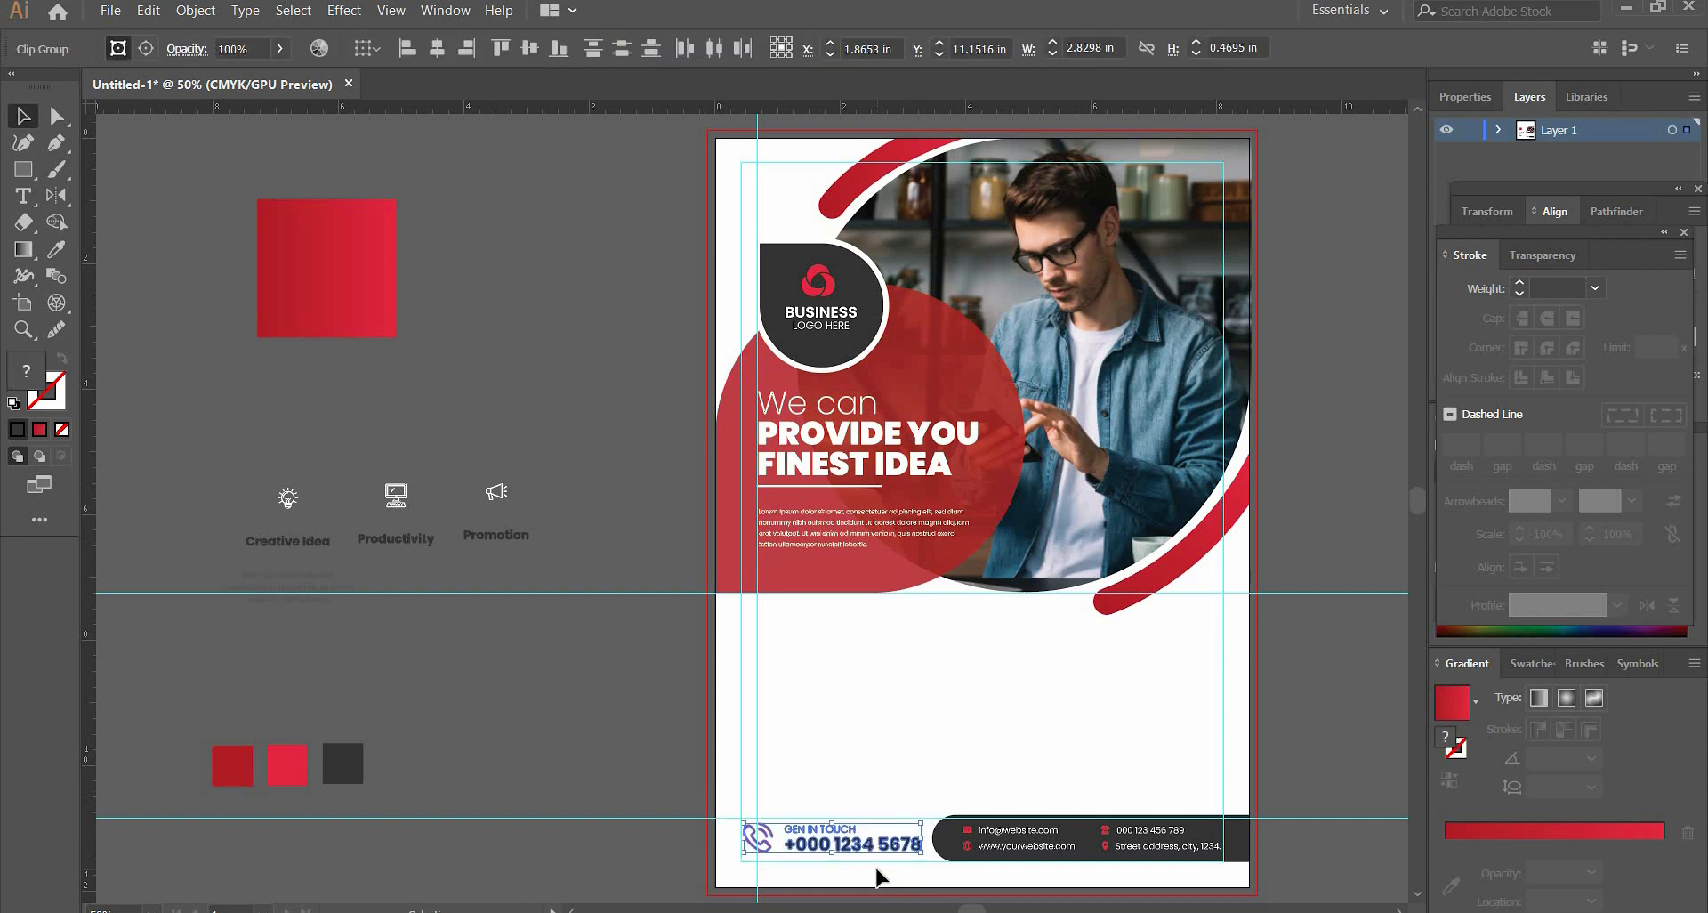
{"action": "left_click", "coordinate": [492, 616]}
- Draw a horizontal line under the large phone number and give it a 3 pt red gradient stroke
{"action": "left_click_drag", "start_coordinate": [23, 169], "coordinate": [106, 276]}
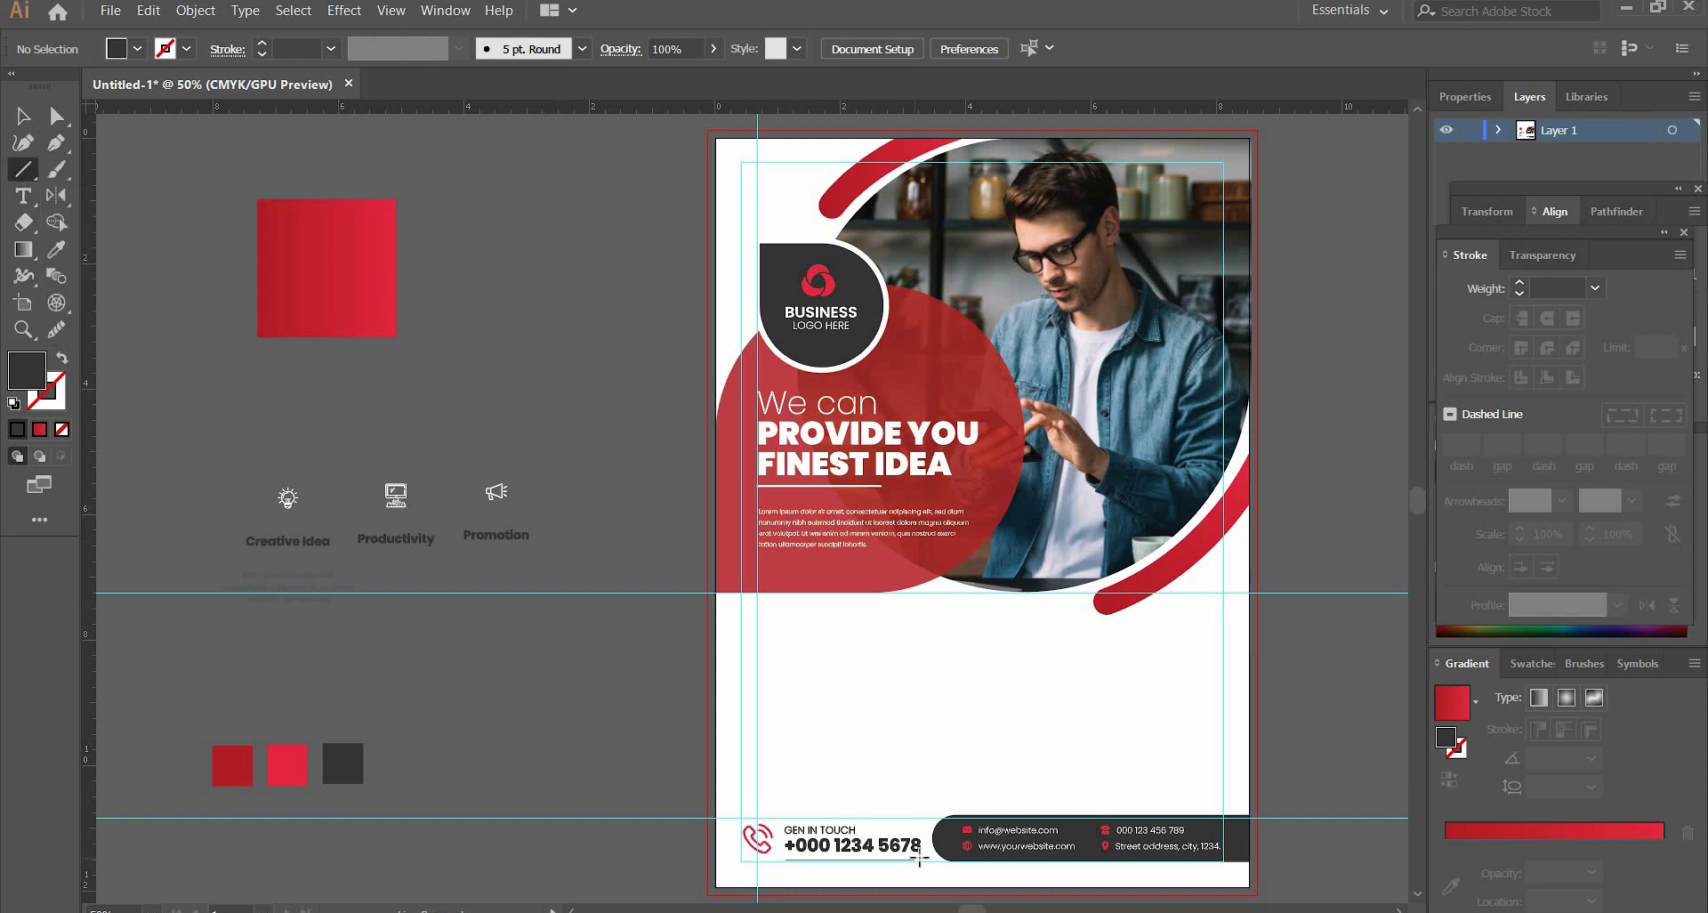
{"action": "left_click", "coordinate": [42, 430]}
{"action": "left_click", "coordinate": [63, 358]}
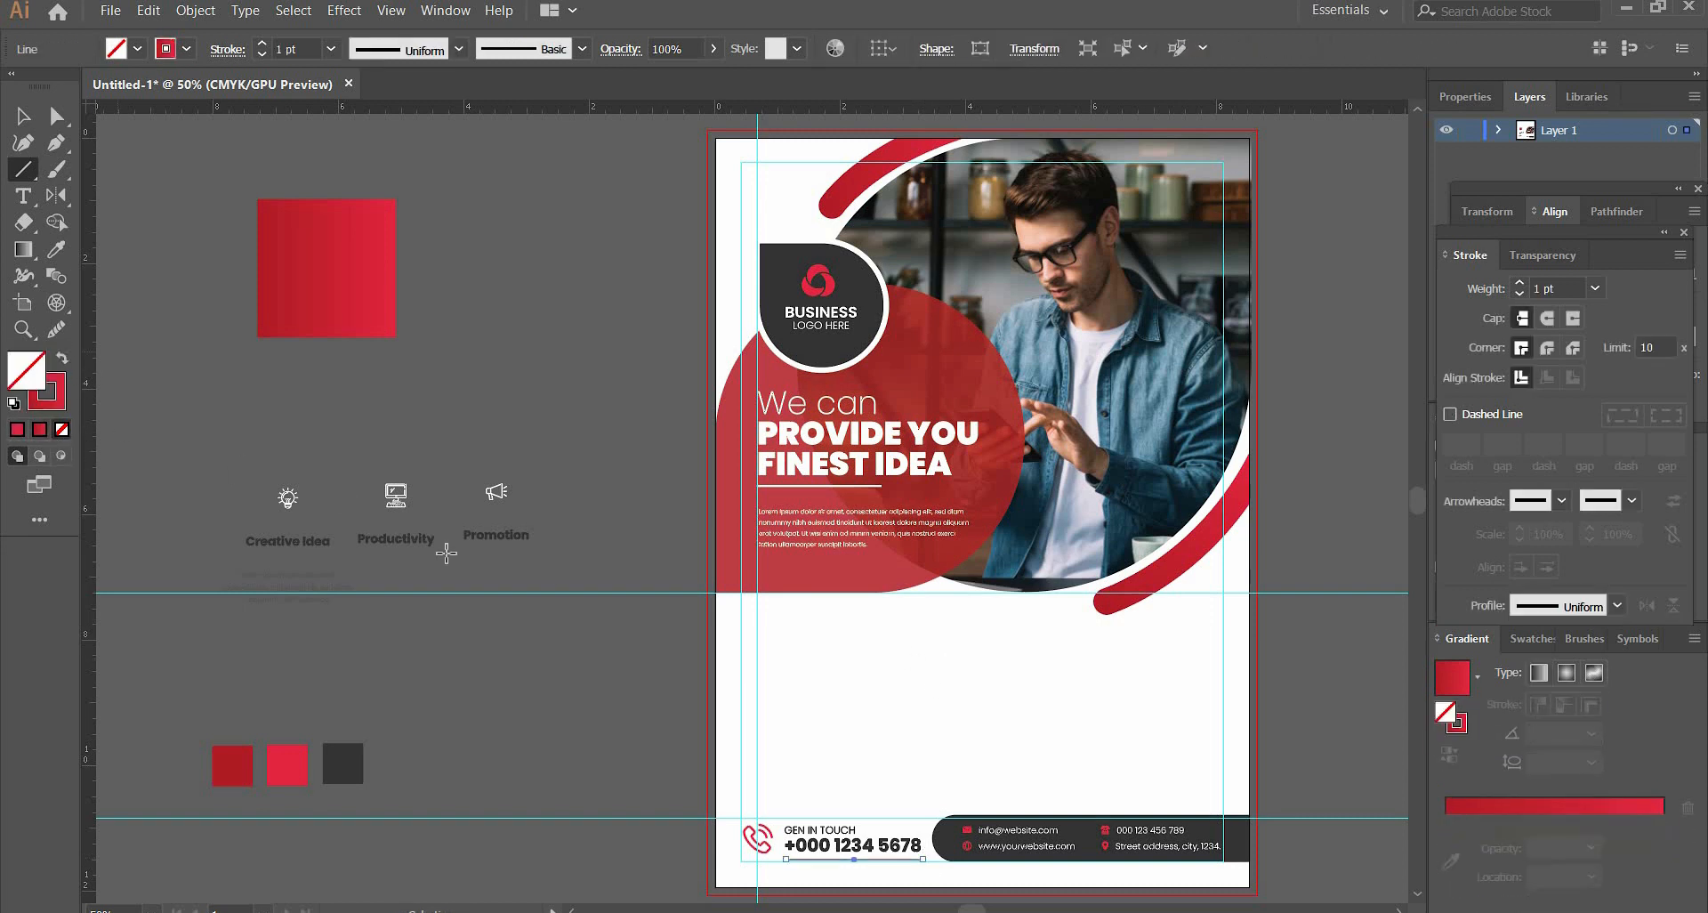
{"action": "left_click", "coordinate": [23, 116]}
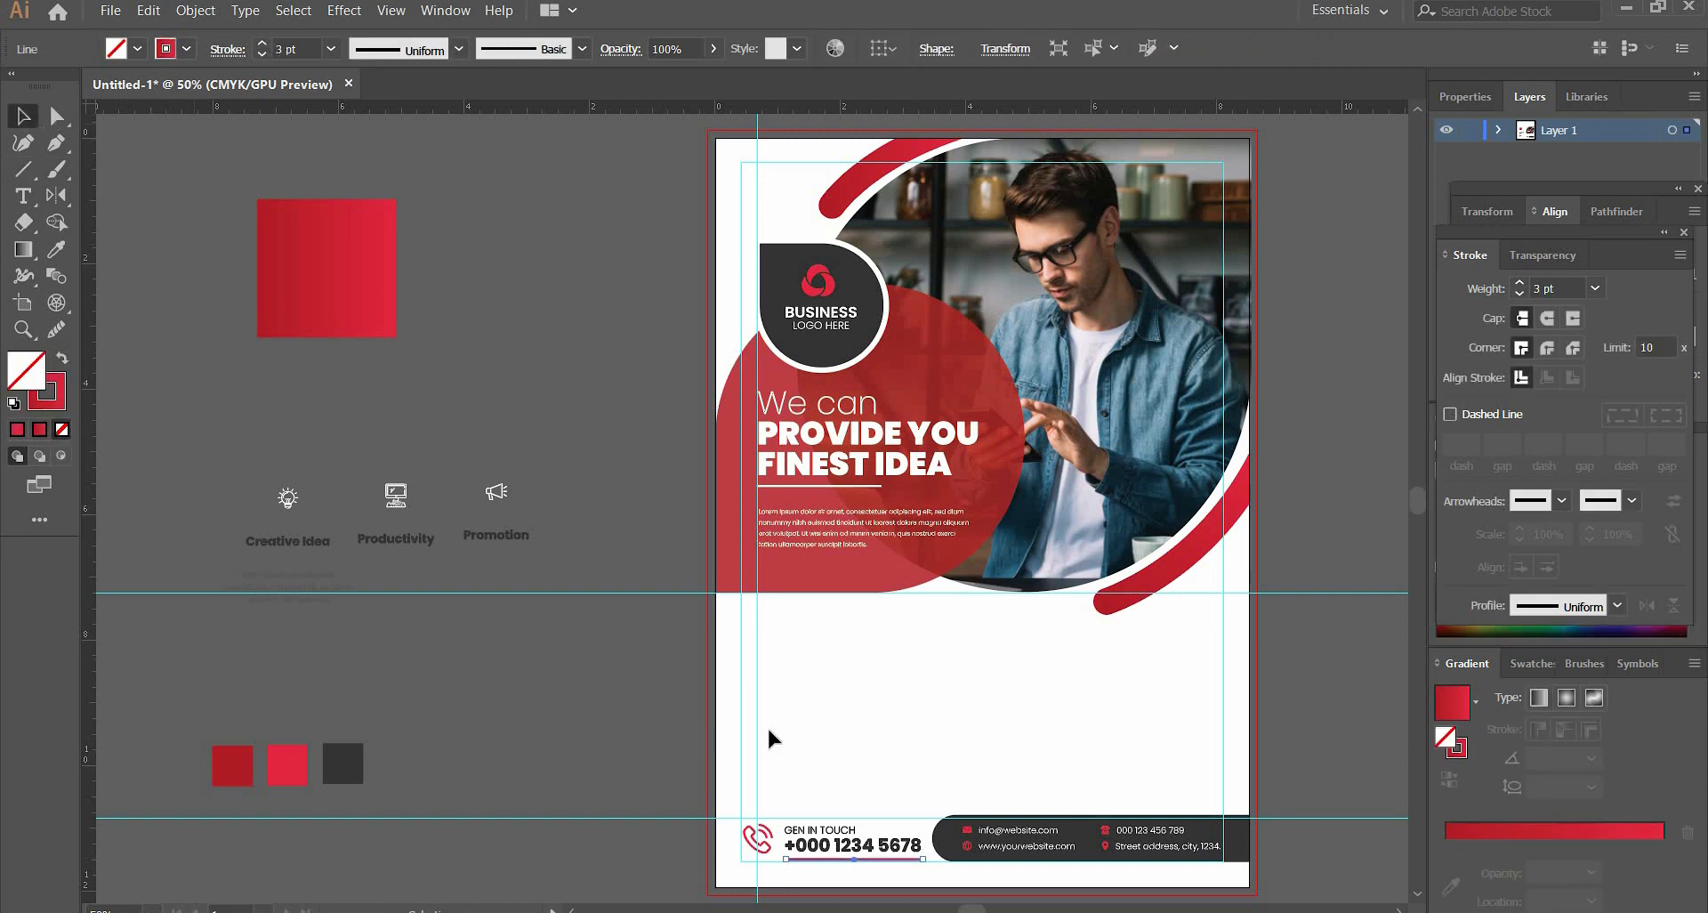
{"action": "left_click", "coordinate": [1076, 755]}
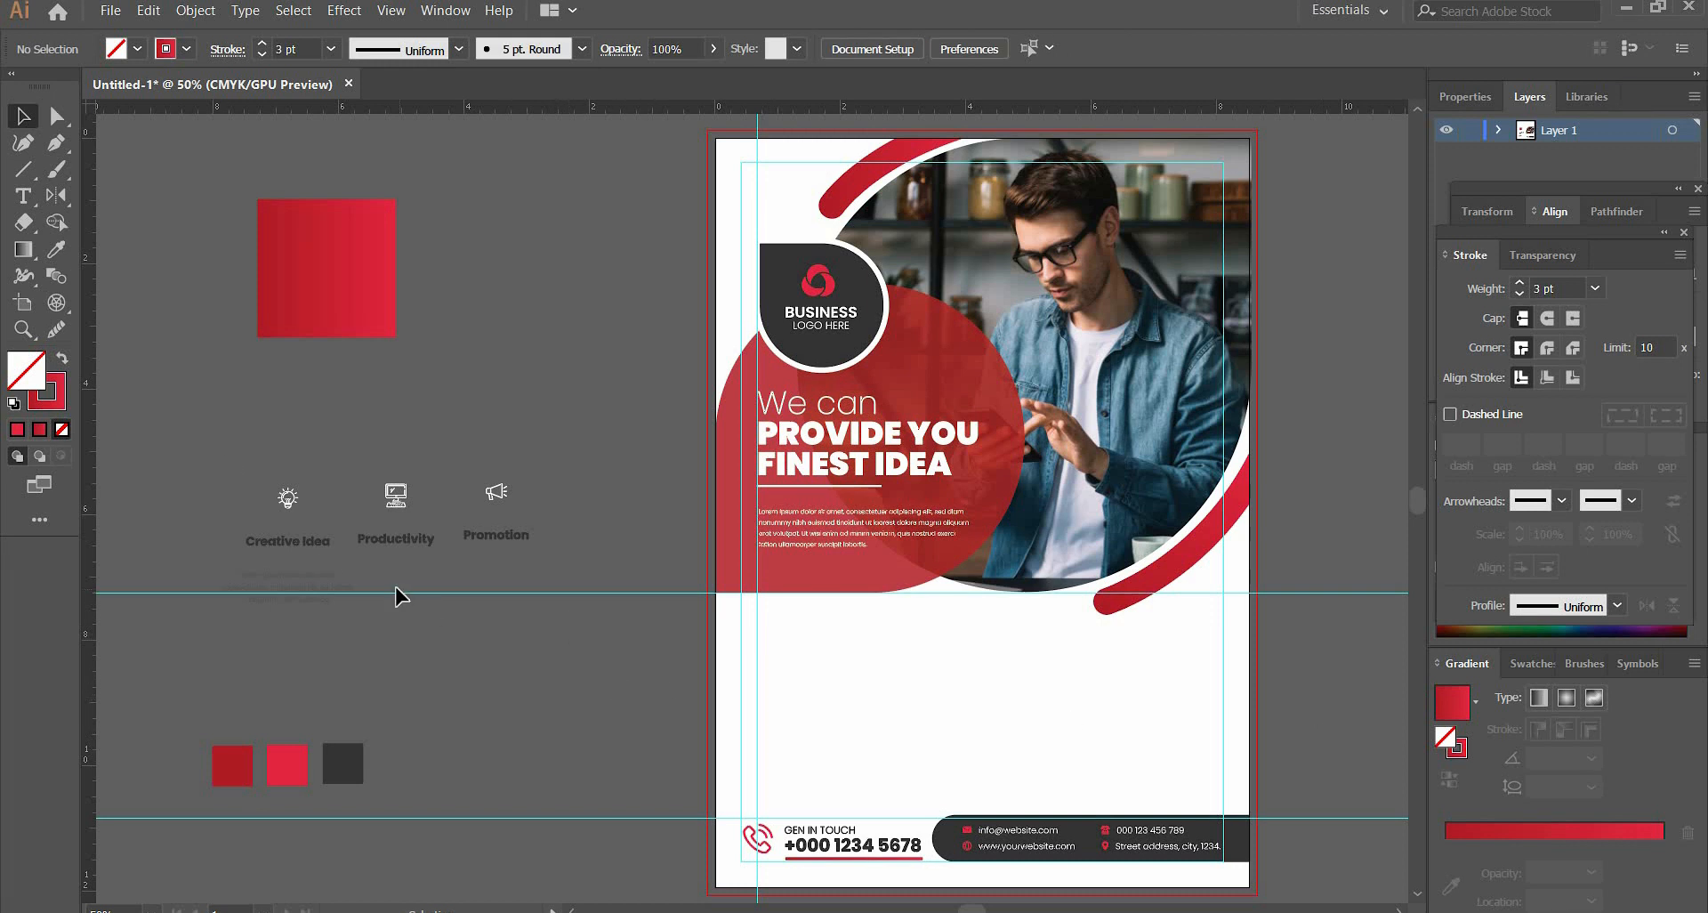
- Draw a circle about 0.88 in across beside the page and fill it with the red gradient, without a stroke
{"action": "left_click", "coordinate": [23, 169]}
{"action": "left_click", "coordinate": [98, 198]}
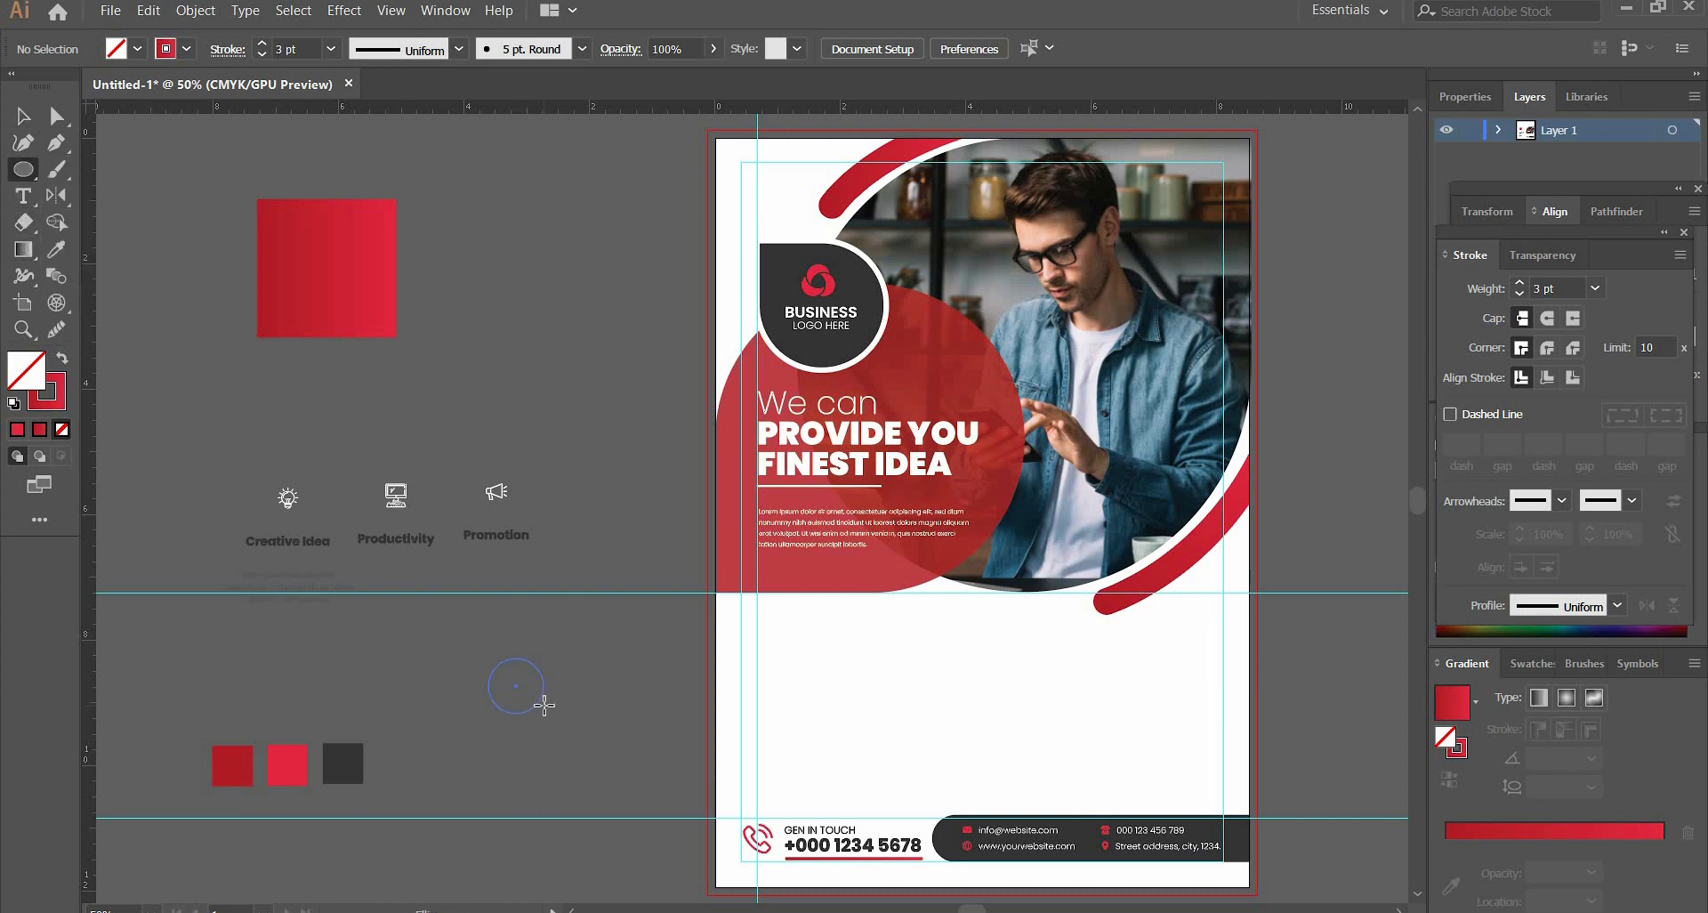
{"action": "left_click_drag", "start_coordinate": [545, 705], "coordinate": [545, 707]}
{"action": "left_click", "coordinate": [62, 358]}
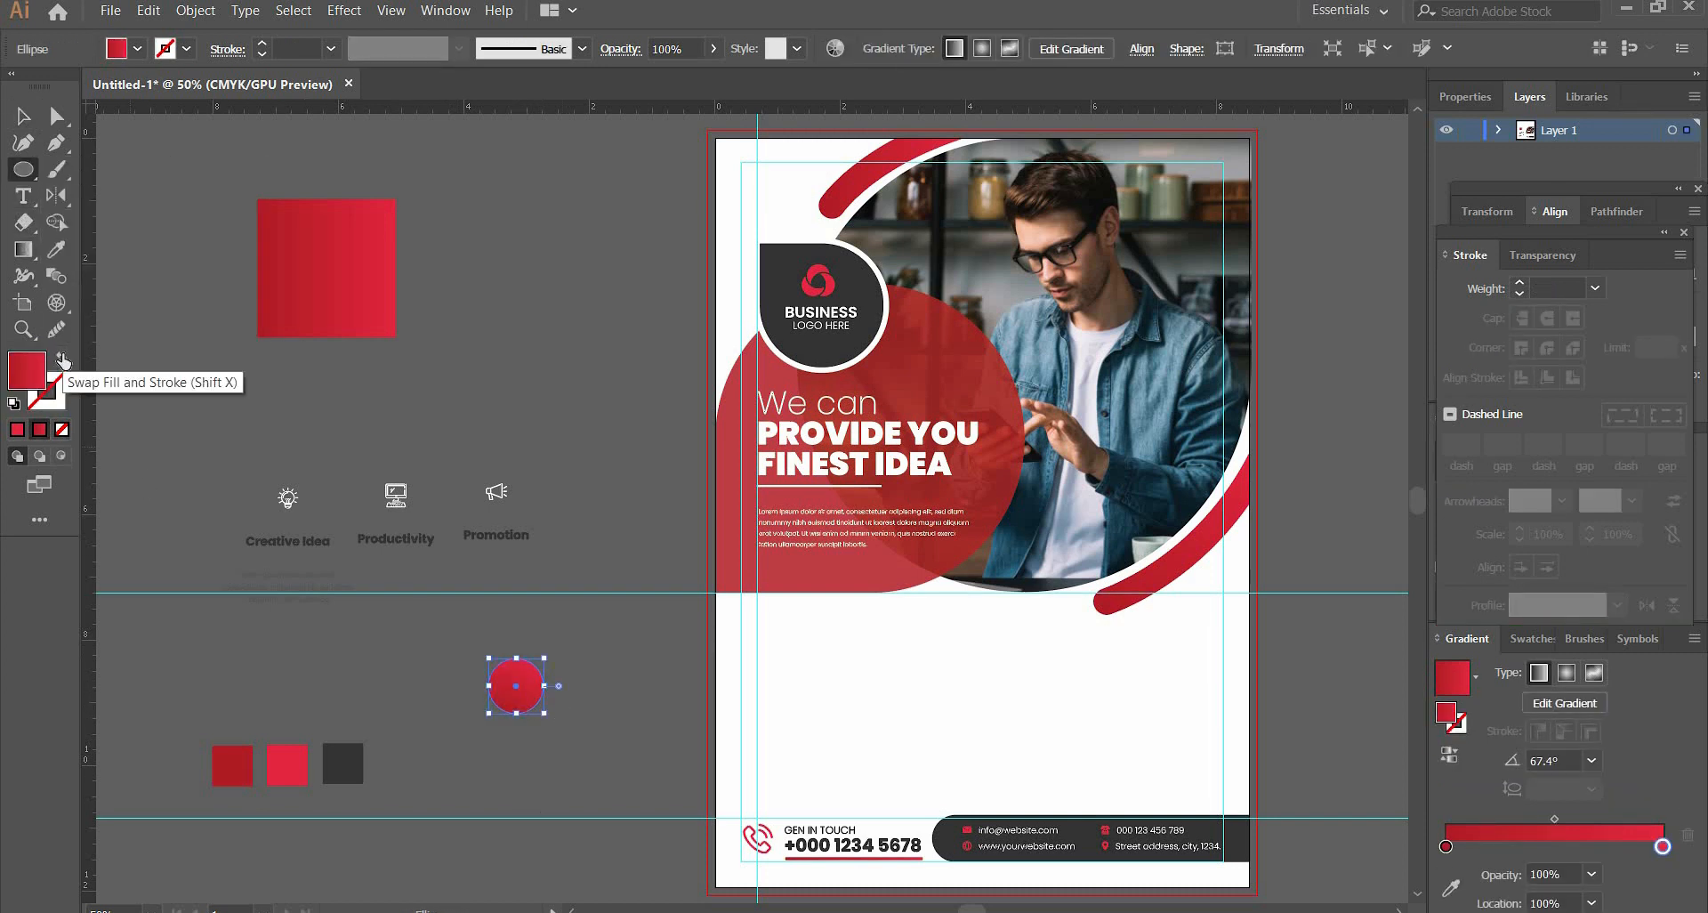
- Redirect the circle's red gradient to run almost vertically at about 88.3°, from dark red below to bright red above
{"action": "left_click", "coordinate": [23, 249]}
{"action": "left_click", "coordinate": [504, 716]}
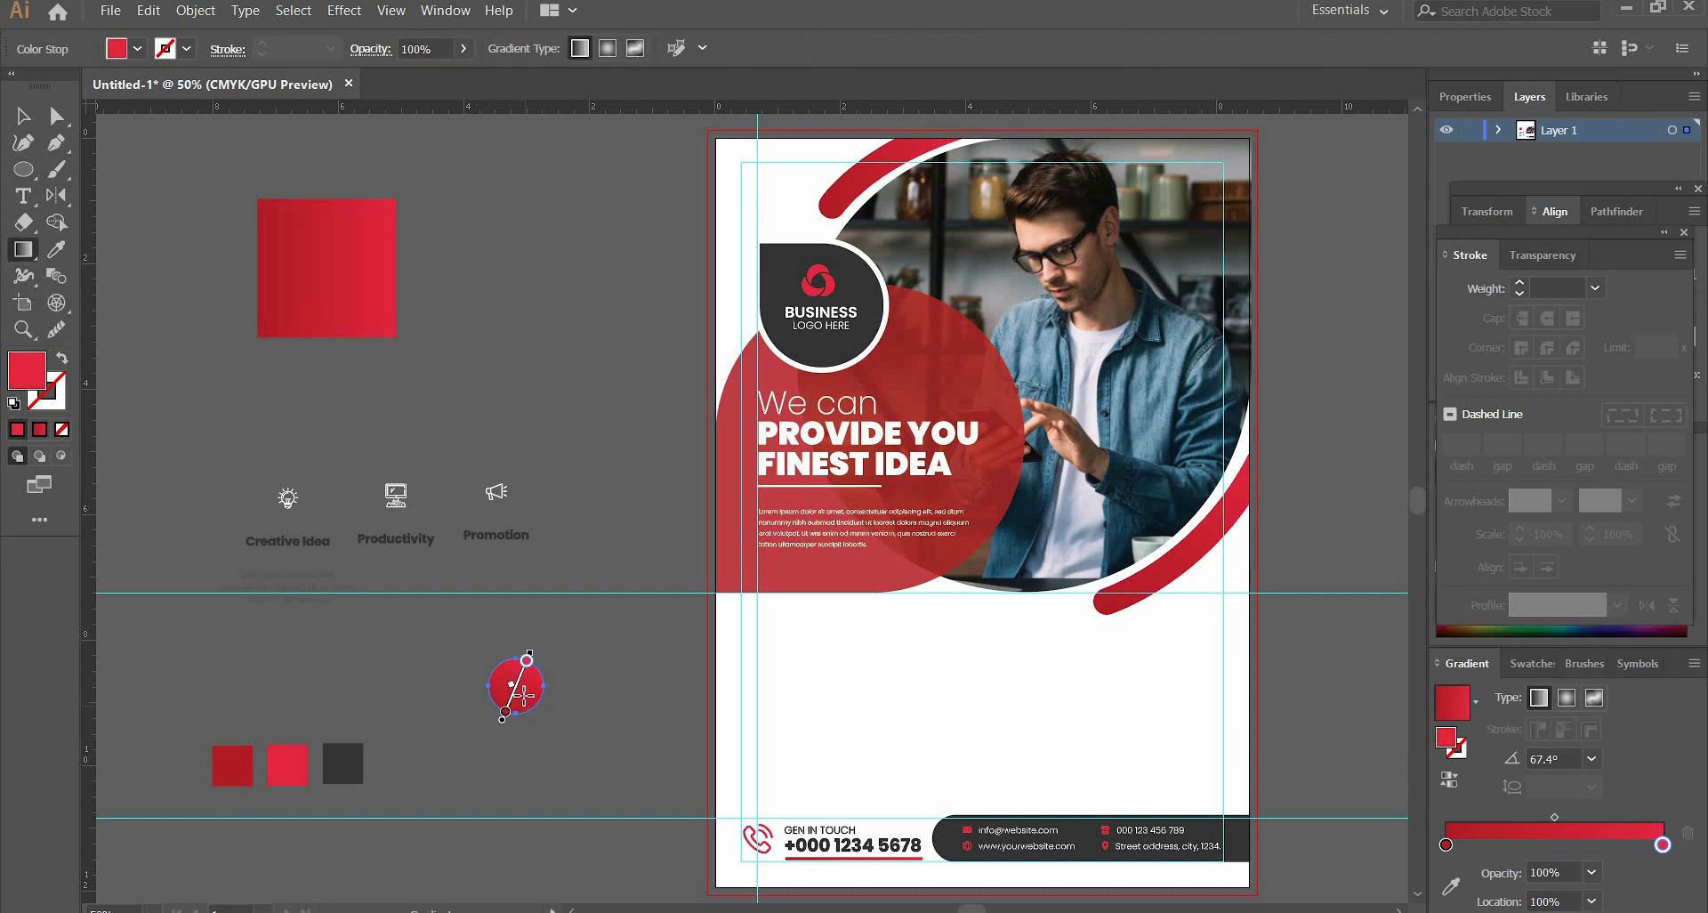
{"action": "left_click_drag", "start_coordinate": [525, 712], "coordinate": [522, 680]}
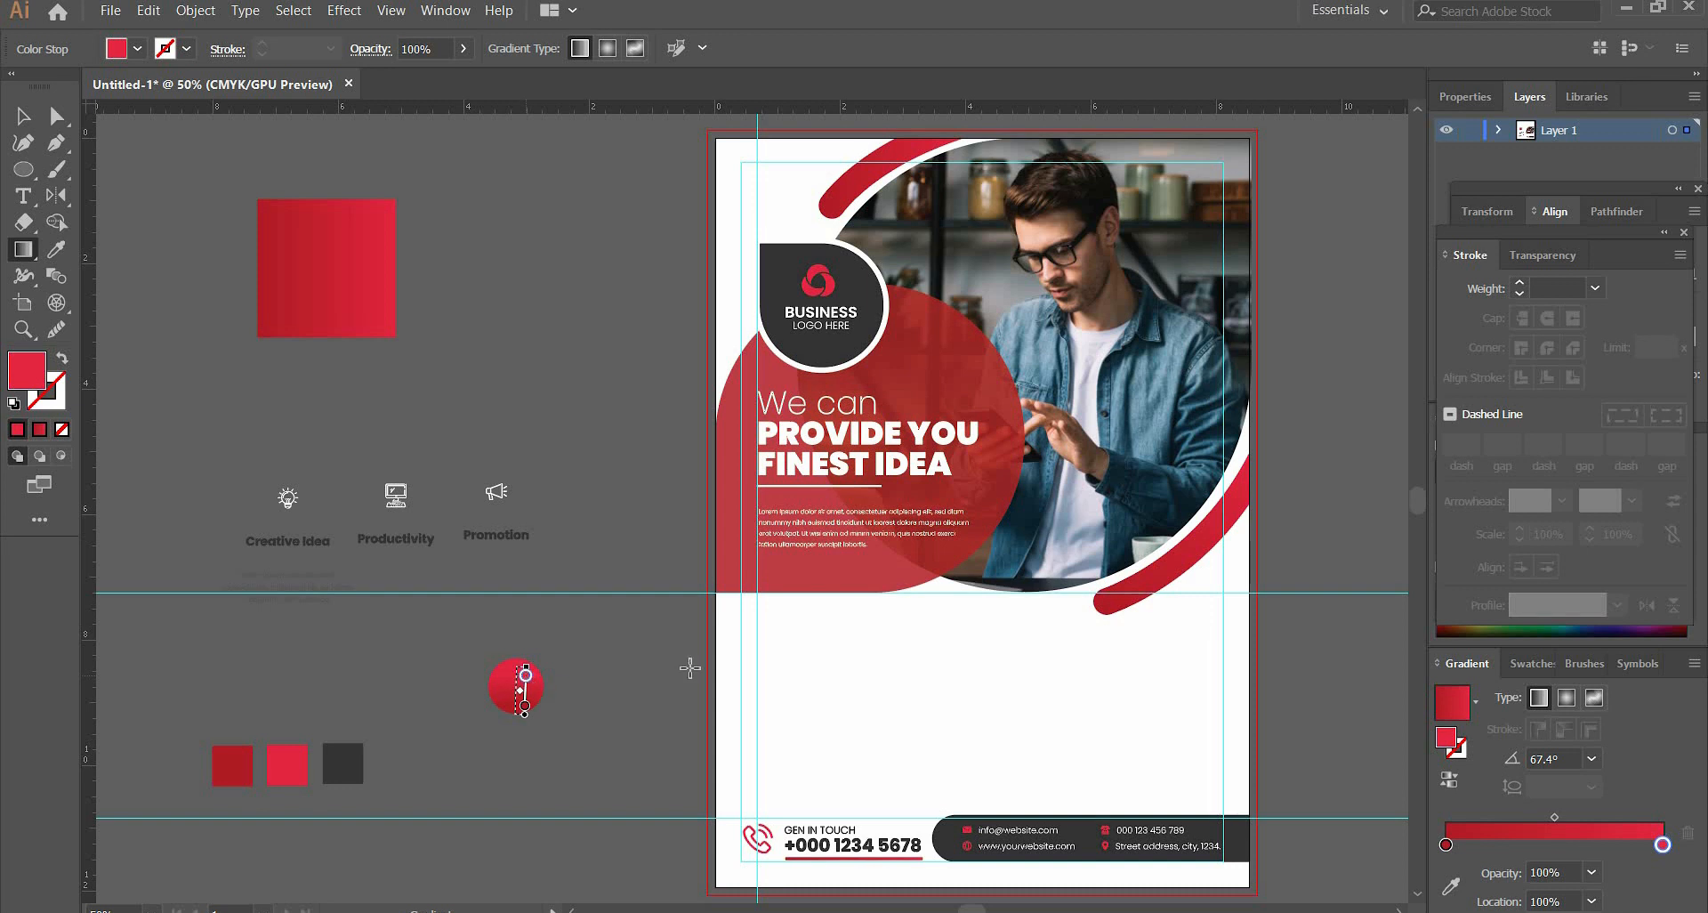
{"action": "mouse_move", "coordinate": [1125, 601]}
{"action": "left_mouse_down"}
{"action": "mouse_move", "coordinate": [1226, 518]}
{"action": "mouse_move", "coordinate": [1216, 532]}
{"action": "left_mouse_up"}
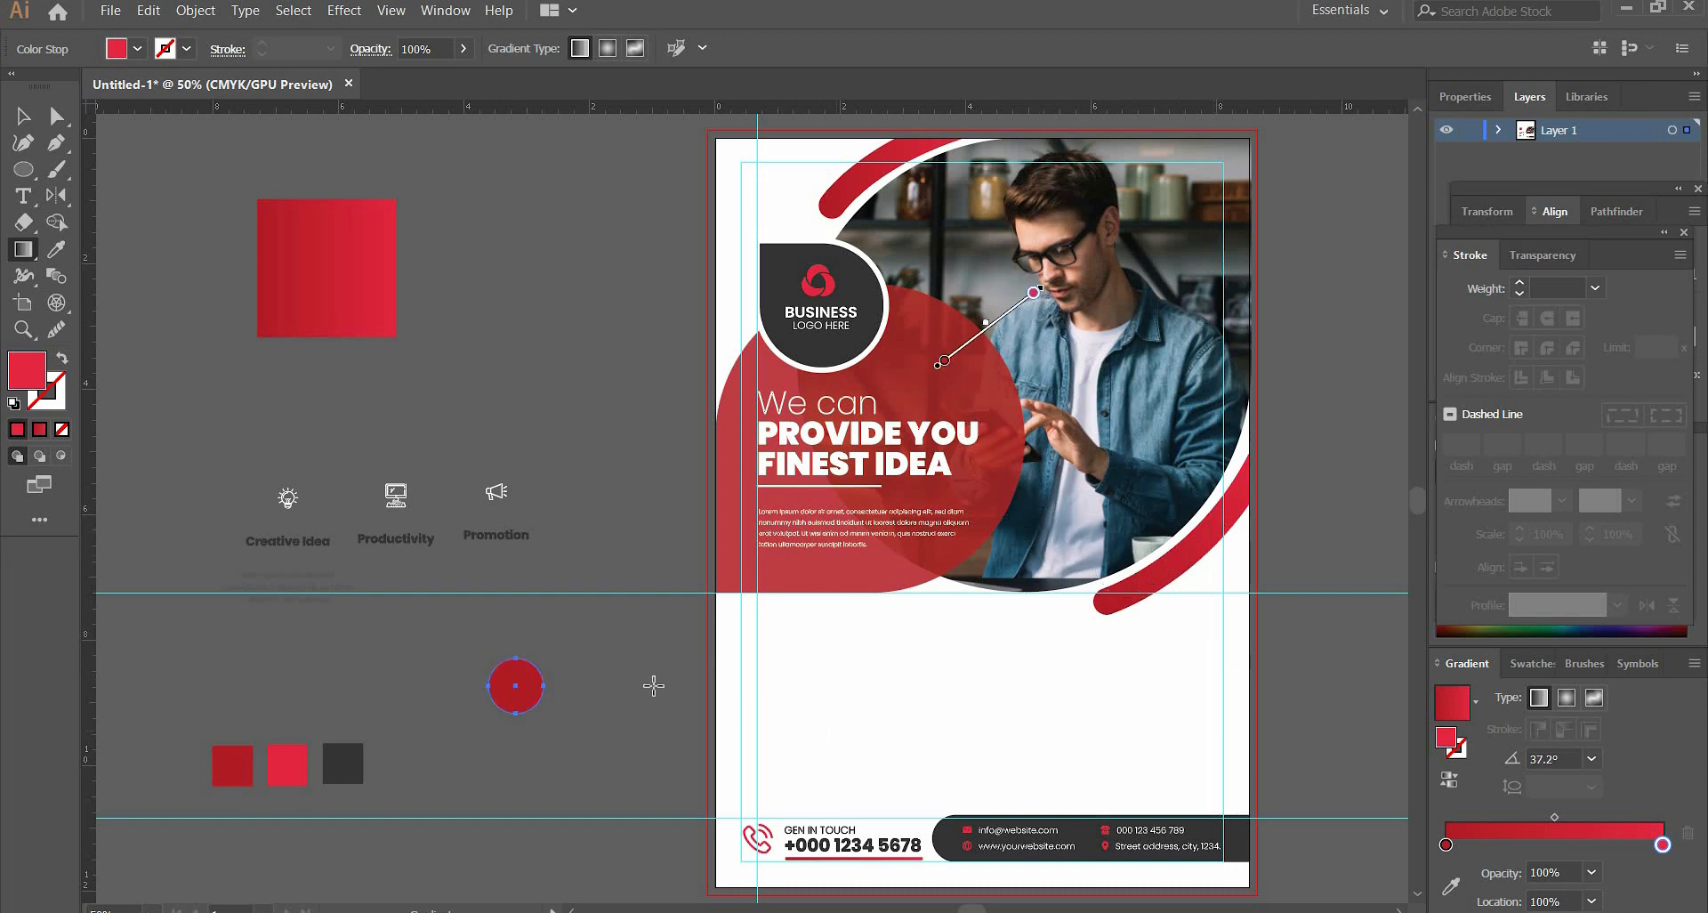
{"action": "left_click", "coordinate": [520, 685]}
{"action": "left_click", "coordinate": [16, 125]}
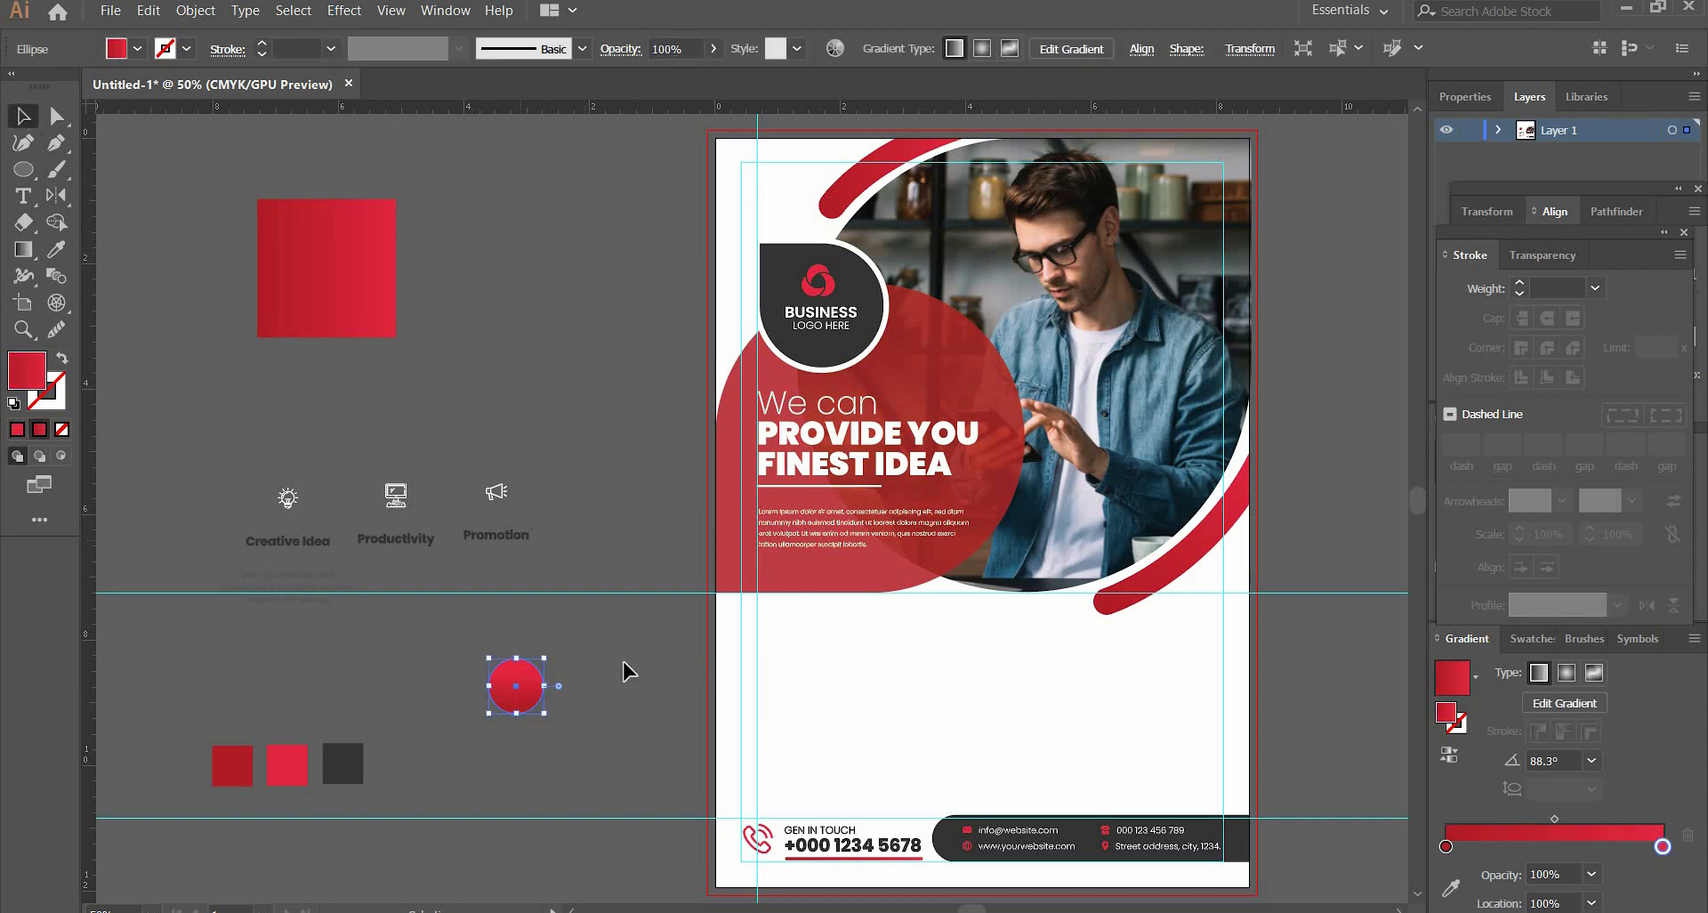
{"action": "left_click", "coordinate": [450, 626]}
{"action": "left_click_drag", "start_coordinate": [289, 499], "coordinate": [517, 687]}
{"action": "left_click", "coordinate": [418, 657]}
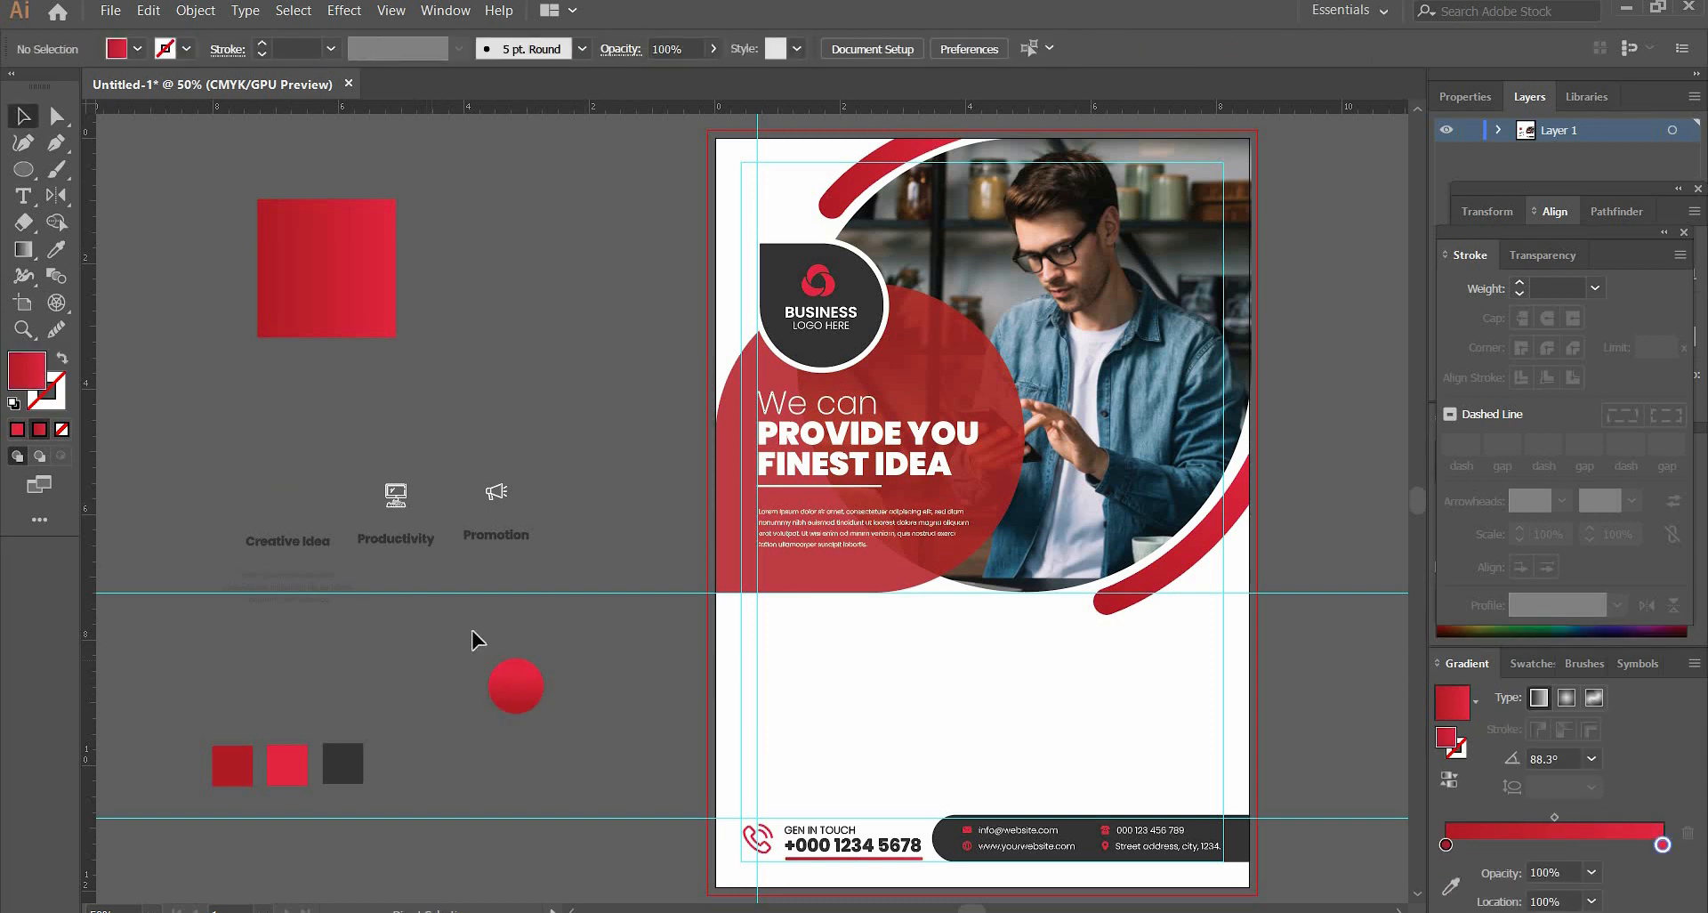
{"action": "key", "text": "ctrl+z"}
{"action": "key", "text": "ctrl+z"}
- Move the light bulb icon onto the red circle and bring it to the front
{"action": "key", "text": "ctrl+plus"}
{"action": "key", "text": "ctrl+plus"}
{"action": "left_click_drag", "start_coordinate": [674, 603], "coordinate": [510, 458]}
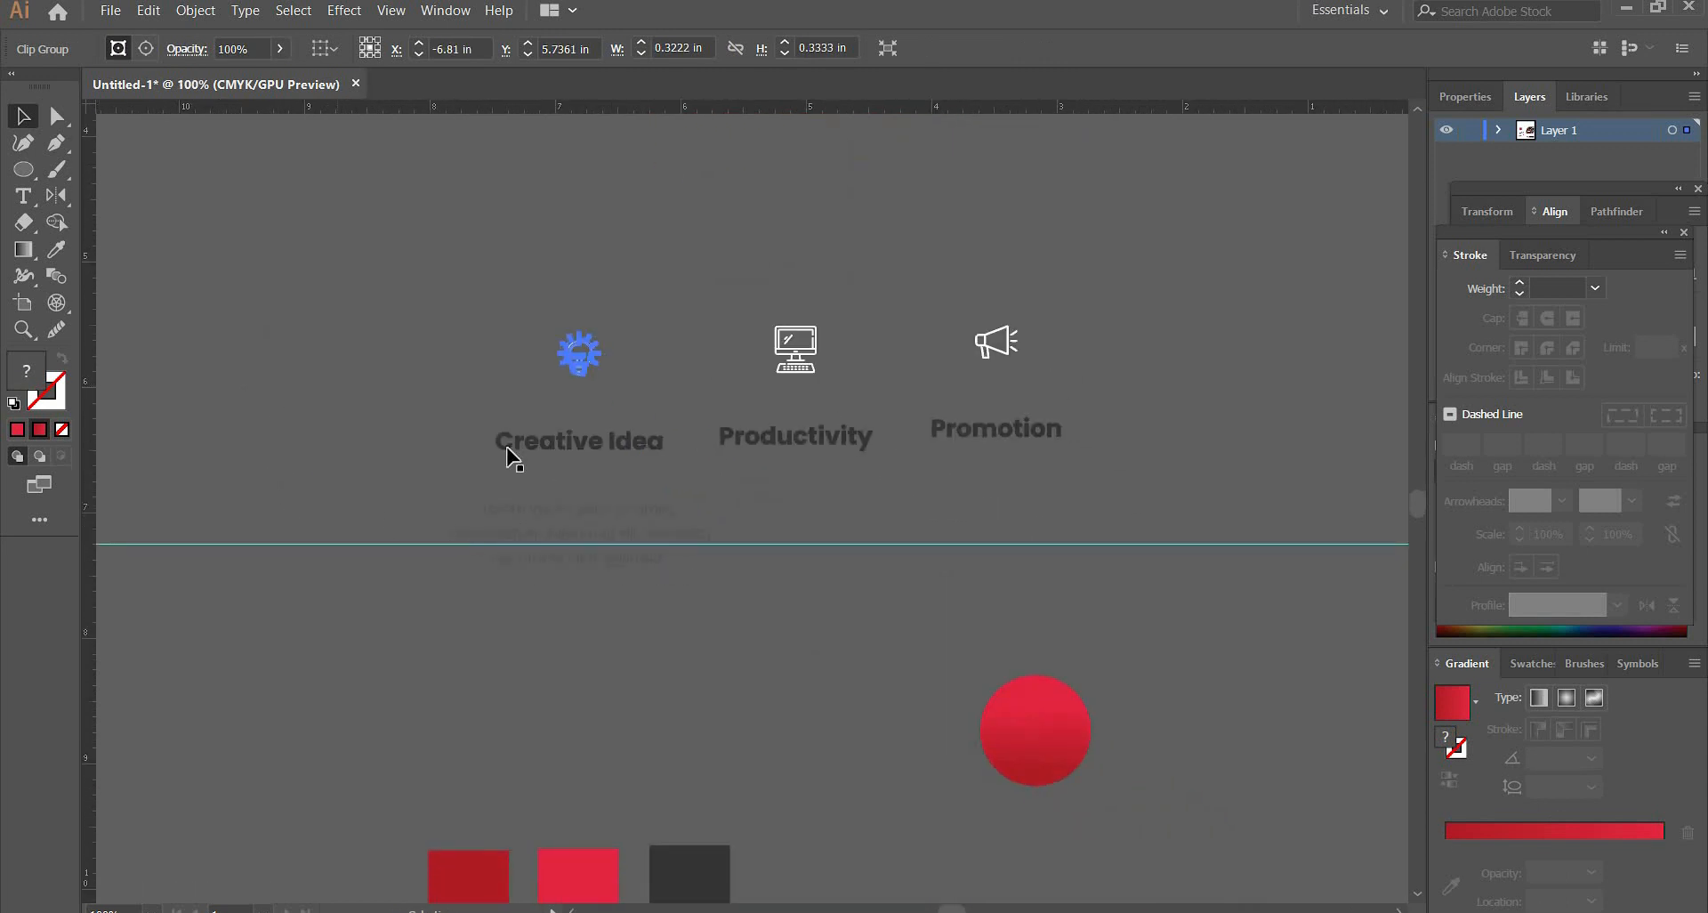
{"action": "left_click_drag", "start_coordinate": [580, 357], "coordinate": [1036, 726]}
{"action": "right_click", "coordinate": [1045, 727]}
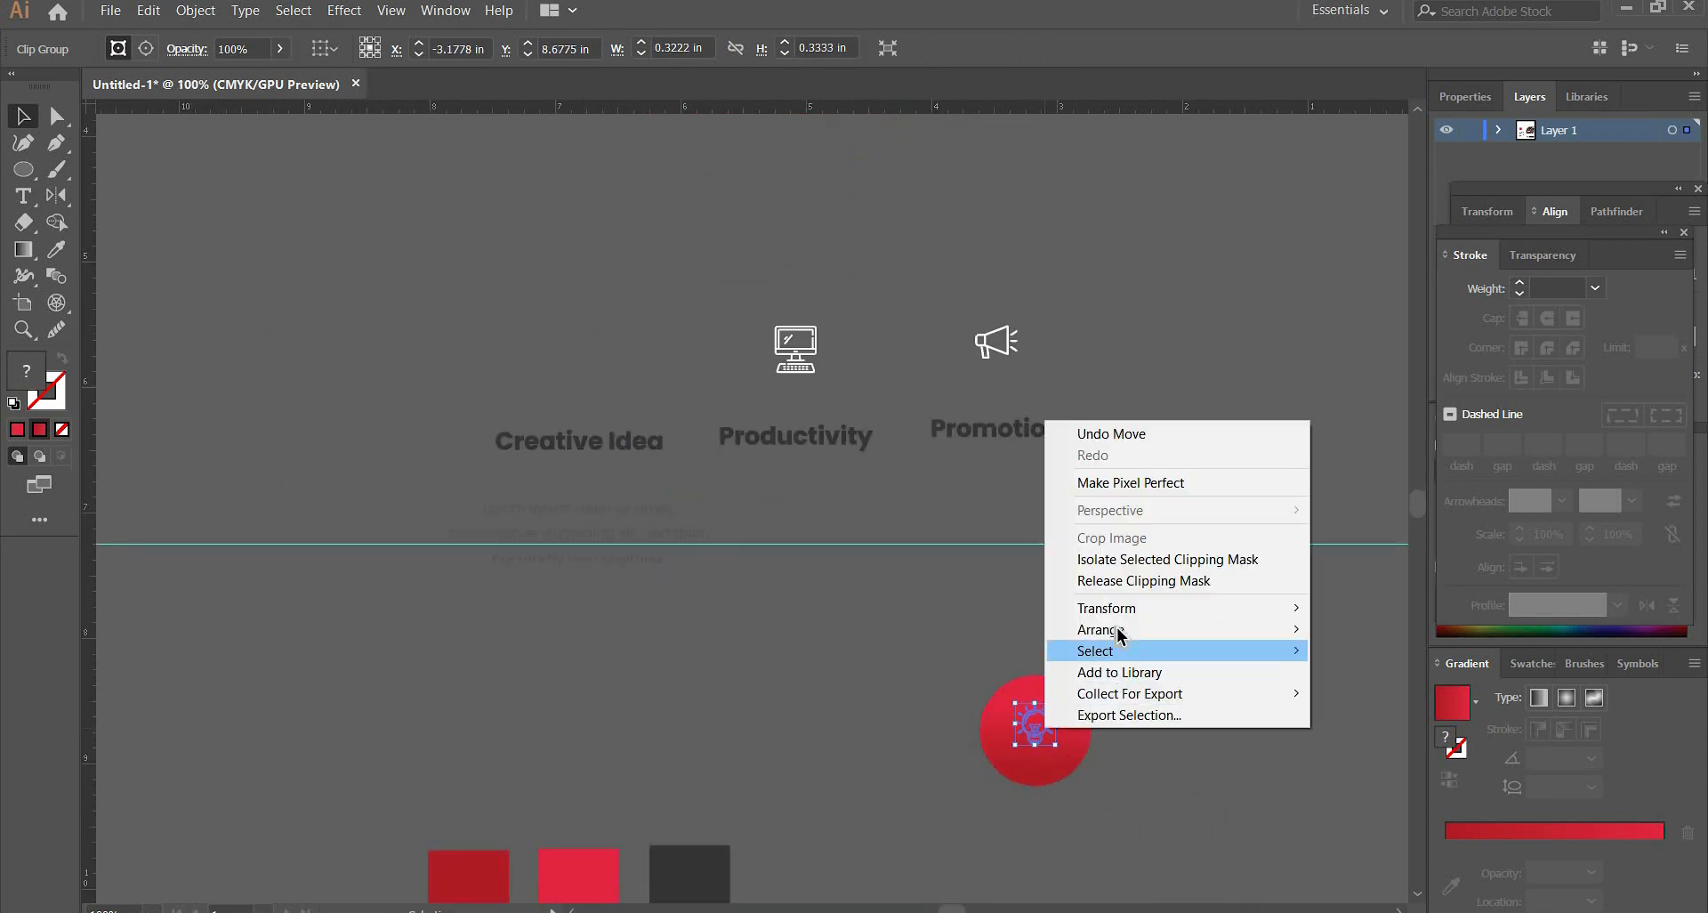
{"action": "mouse_move", "coordinate": [1119, 628]}
{"action": "left_click", "coordinate": [1343, 628]}
{"action": "left_click", "coordinate": [1154, 689]}
- Align the light bulb icon and the red circle on their horizontal and vertical centres
{"action": "left_click", "coordinate": [1039, 729]}
{"action": "left_click", "coordinate": [1070, 744], "text": "shift"}
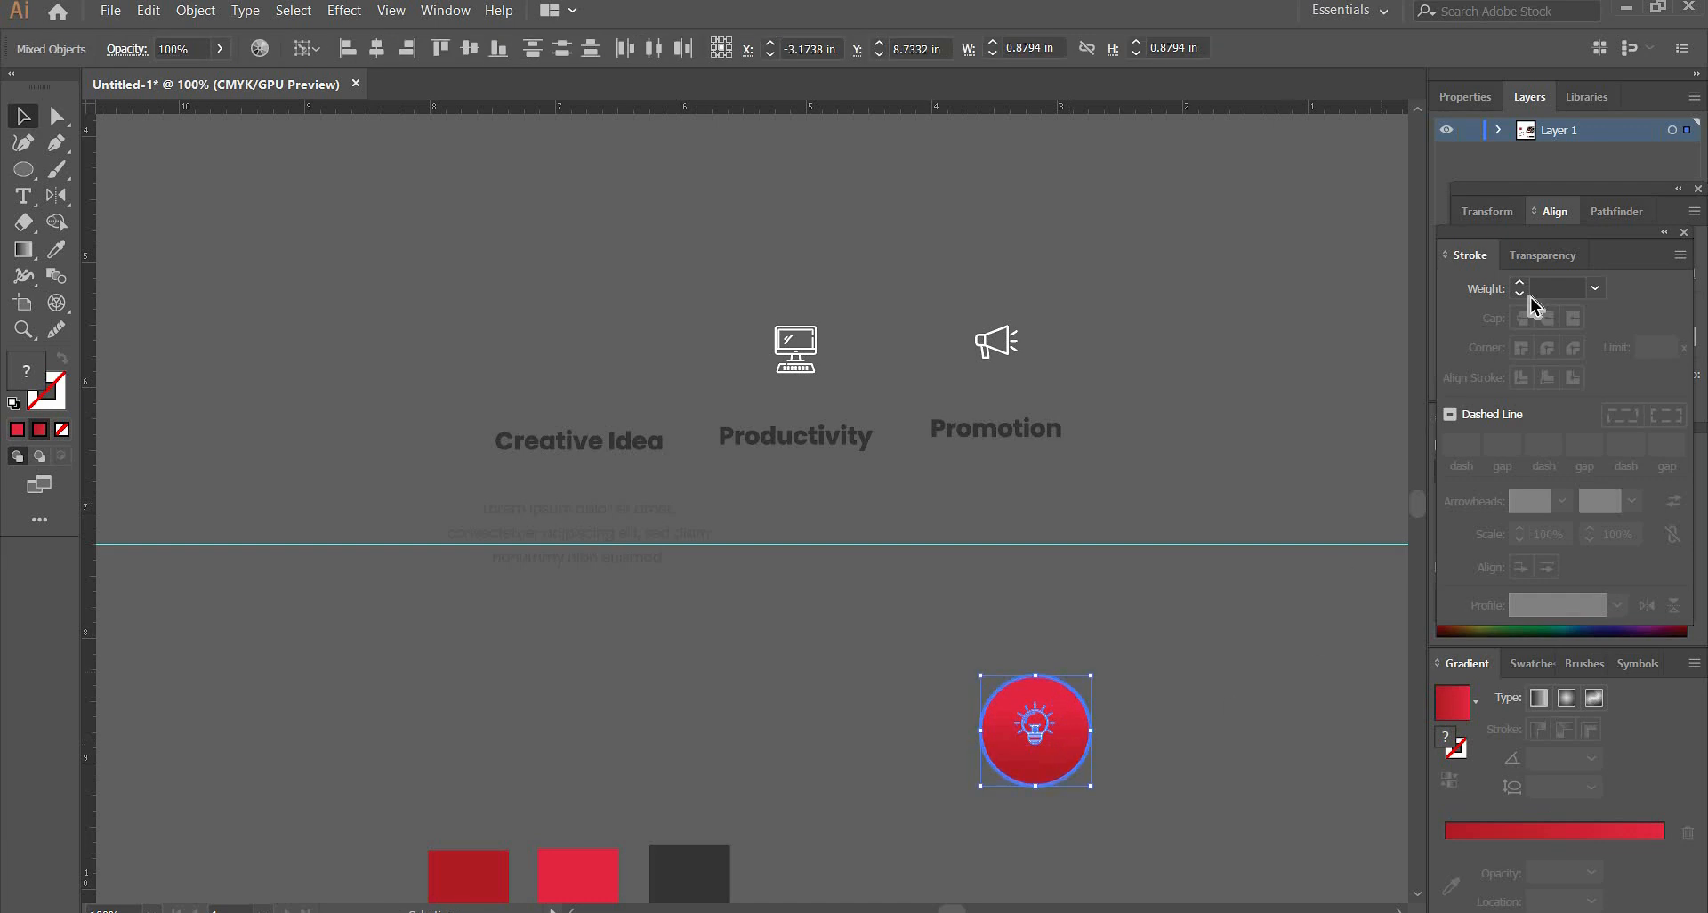
{"action": "left_click", "coordinate": [1552, 211]}
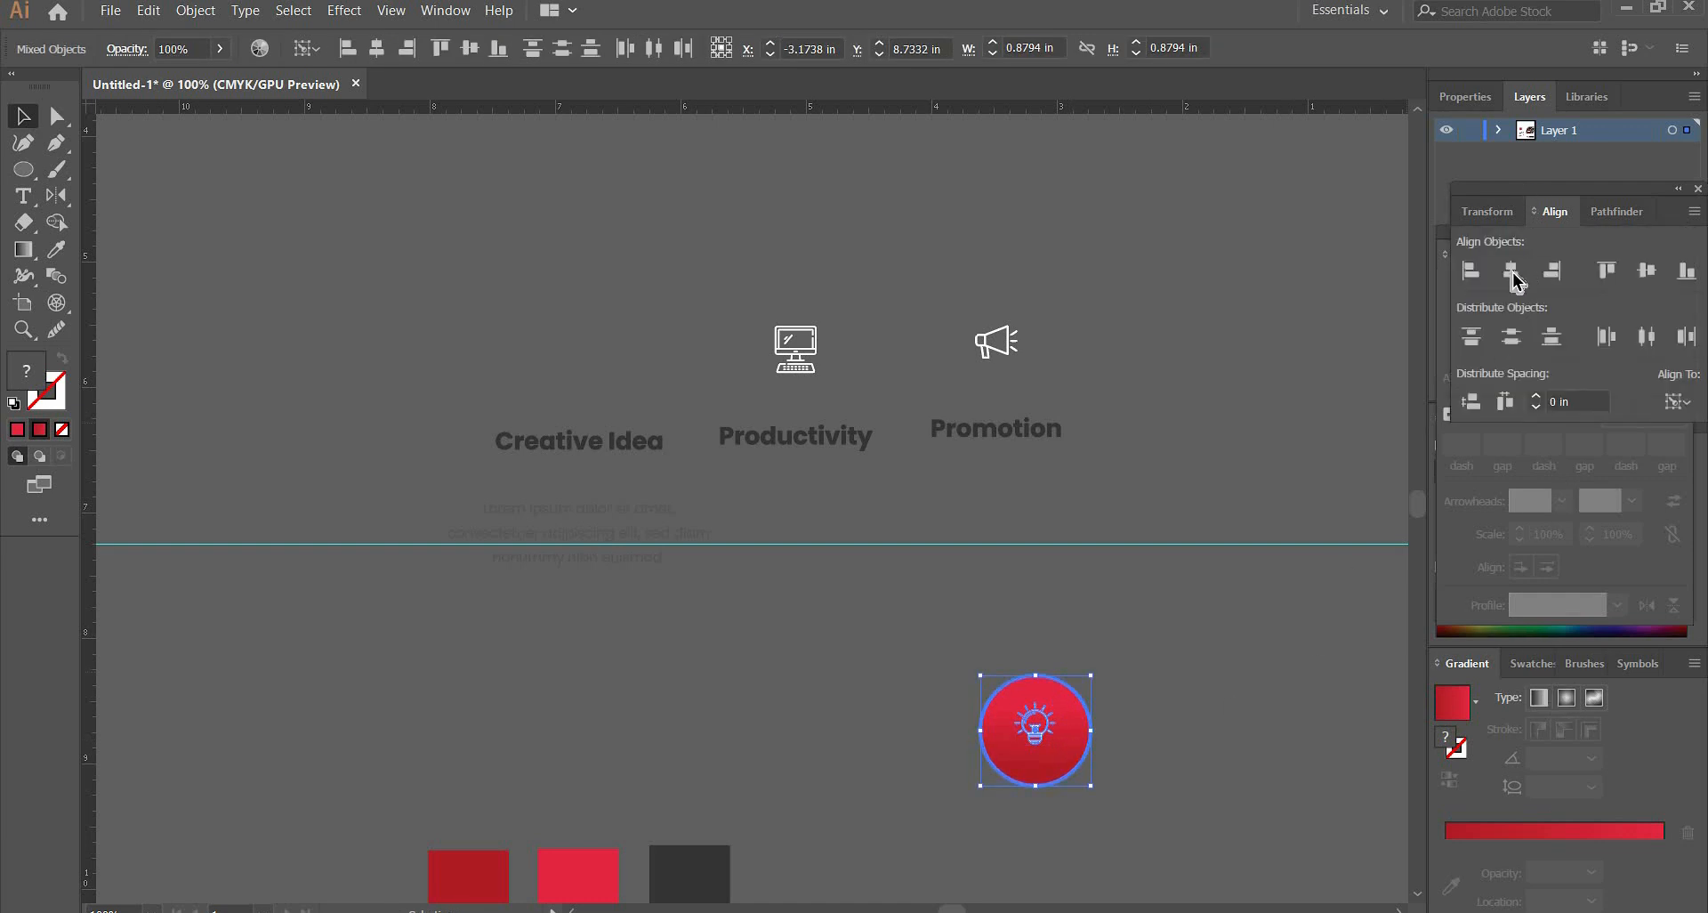
{"action": "left_click", "coordinate": [1647, 270]}
{"action": "left_click", "coordinate": [1023, 649]}
{"action": "left_click_drag", "start_coordinate": [1023, 649], "coordinate": [331, 540]}
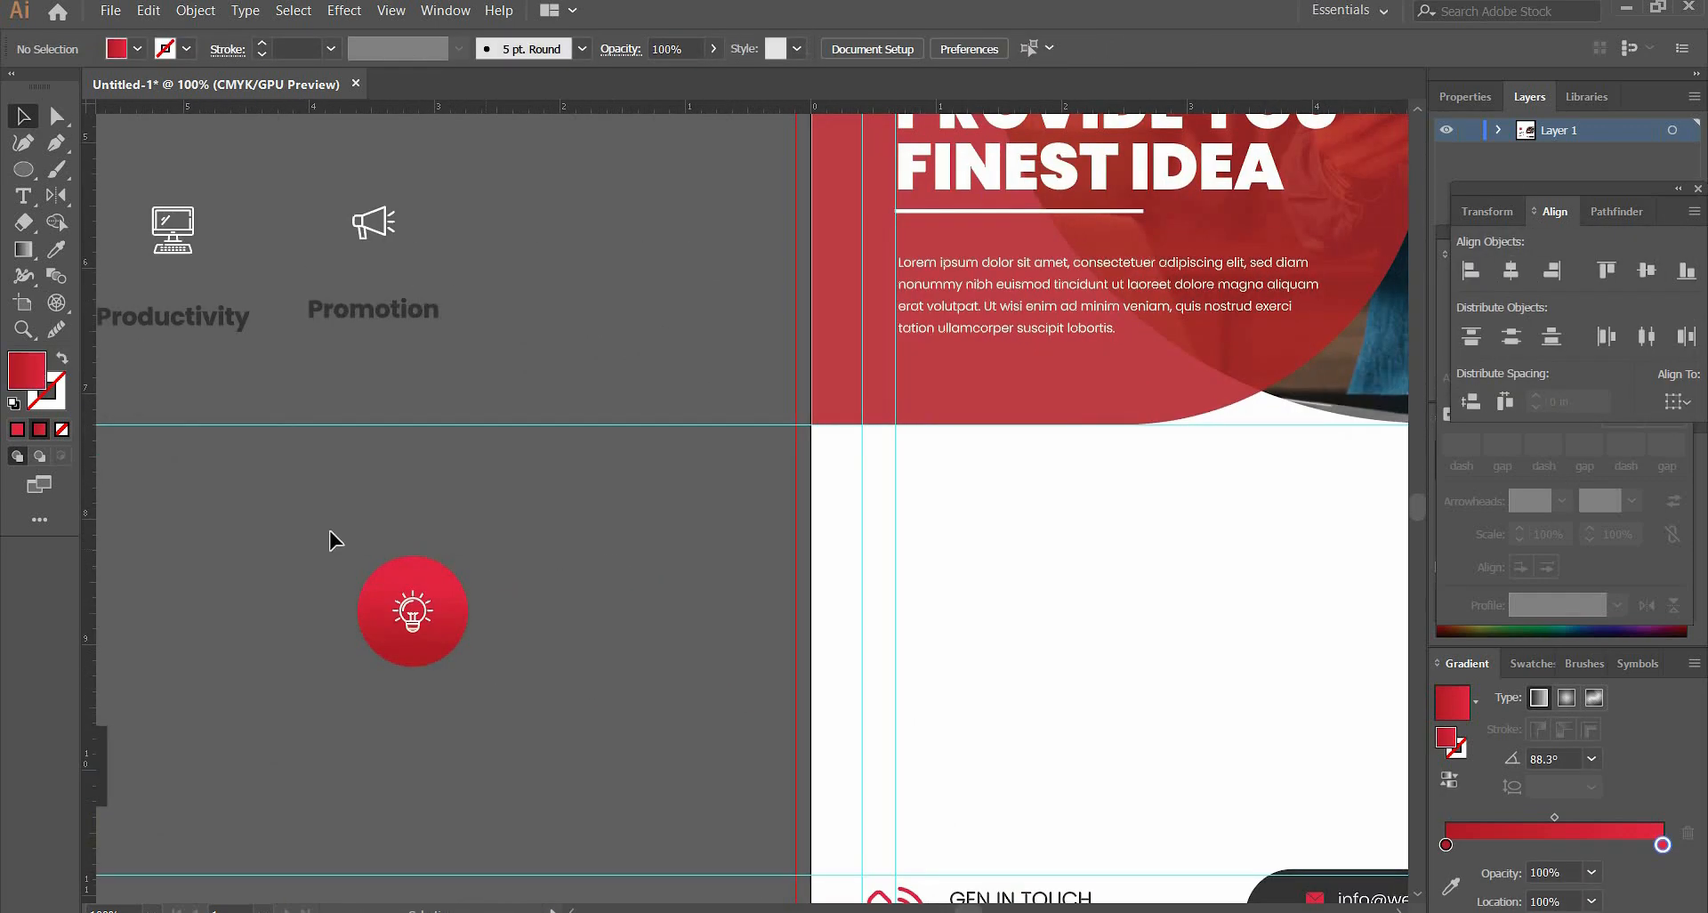
- Duplicate the red circle for the megaphone icon, place the icon on the copy and bring the icon to the front
{"action": "left_click_drag", "start_coordinate": [443, 584], "coordinate": [590, 562], "text": "alt"}
{"action": "left_click_drag", "start_coordinate": [406, 451], "coordinate": [499, 519]}
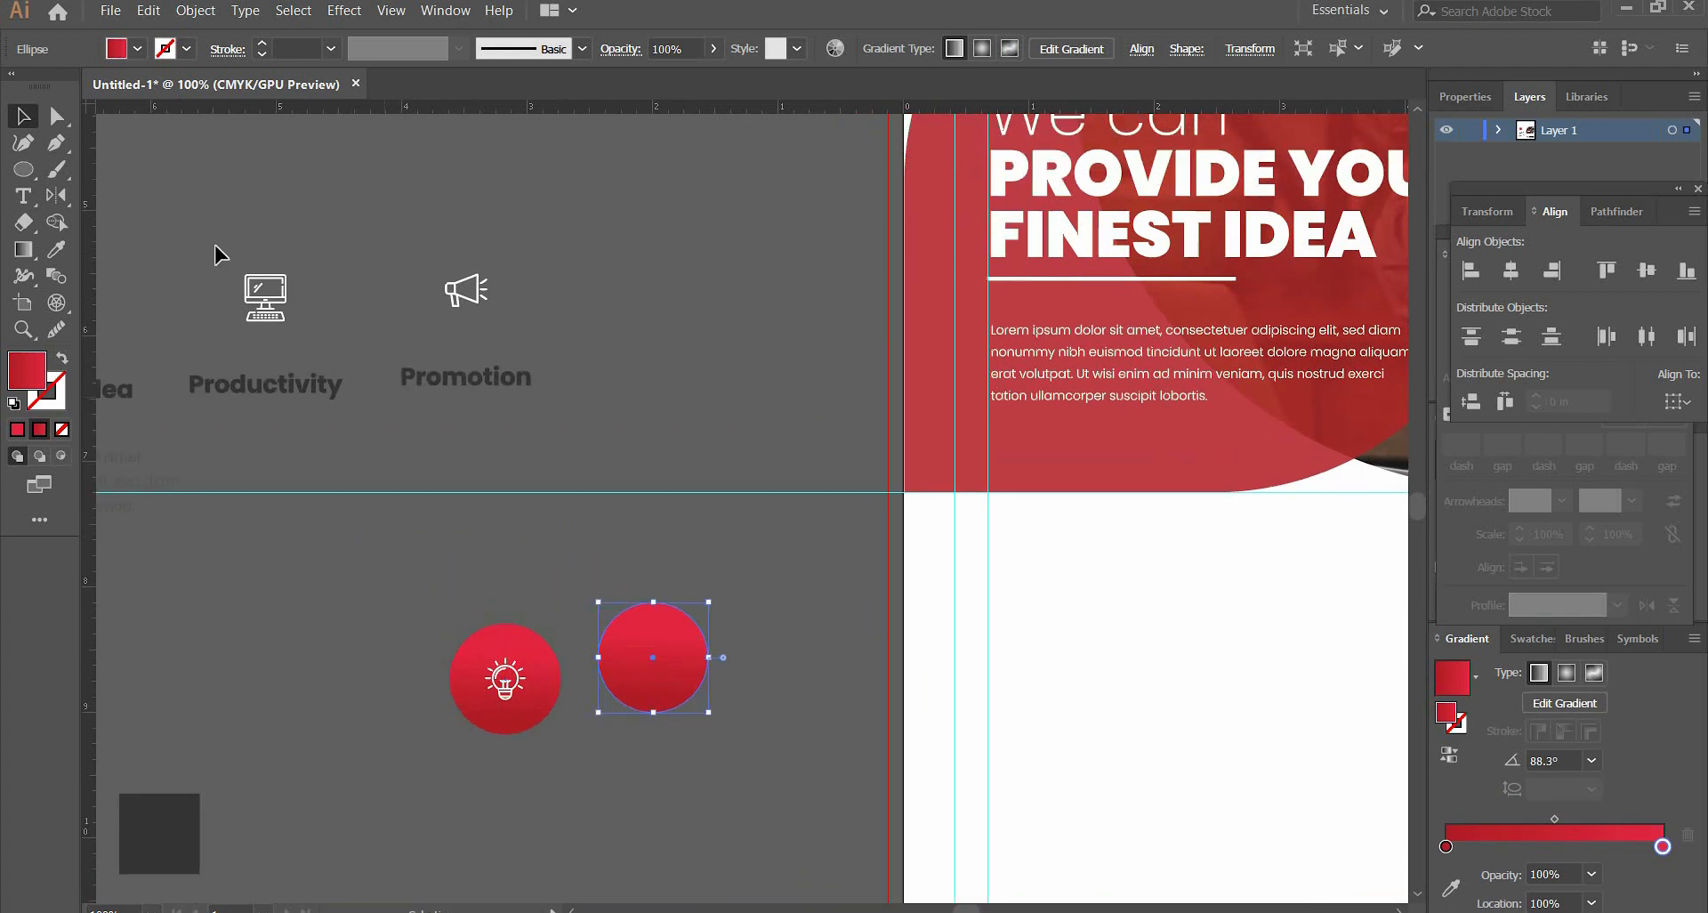
{"action": "left_click_drag", "start_coordinate": [215, 246], "coordinate": [597, 771]}
{"action": "left_click", "coordinate": [717, 638]}
{"action": "left_click", "coordinate": [465, 289]}
{"action": "left_click_drag", "start_coordinate": [466, 289], "coordinate": [583, 792]}
{"action": "right_click", "coordinate": [583, 790]}
{"action": "left_click", "coordinate": [898, 688]}
{"action": "left_click", "coordinate": [682, 749]}
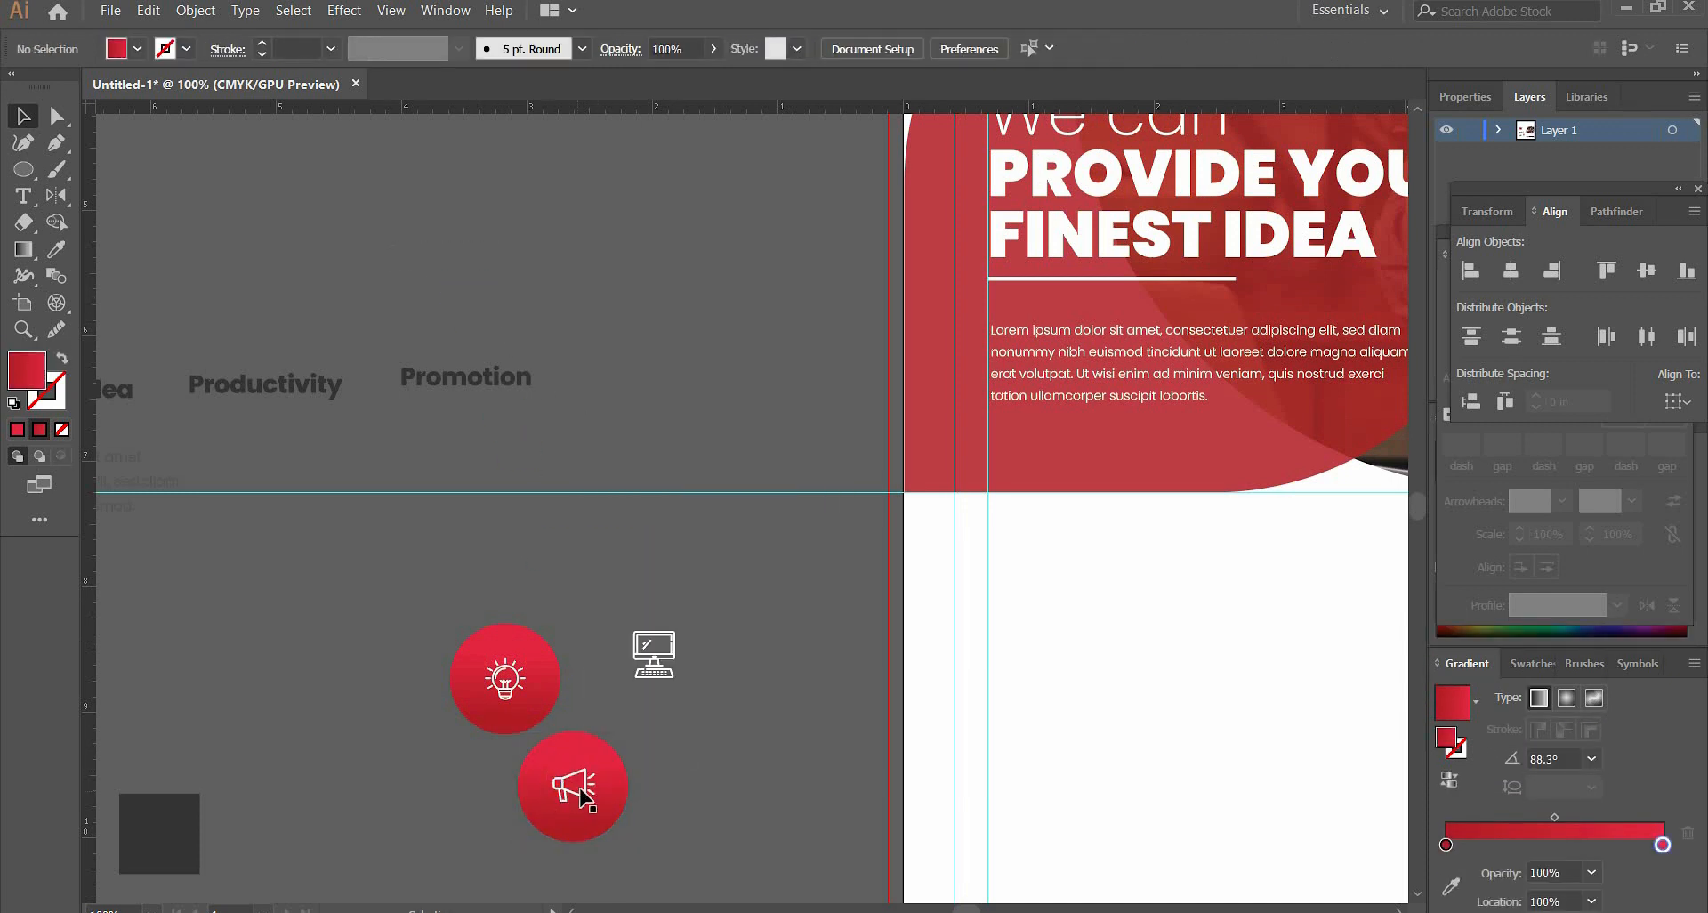
- Align the megaphone icon and its red circle on their horizontal and vertical centres
{"action": "left_click", "coordinate": [614, 790], "text": "shift"}
{"action": "left_click", "coordinate": [613, 790]}
{"action": "left_click", "coordinate": [1511, 270]}
{"action": "left_click", "coordinate": [1647, 271]}
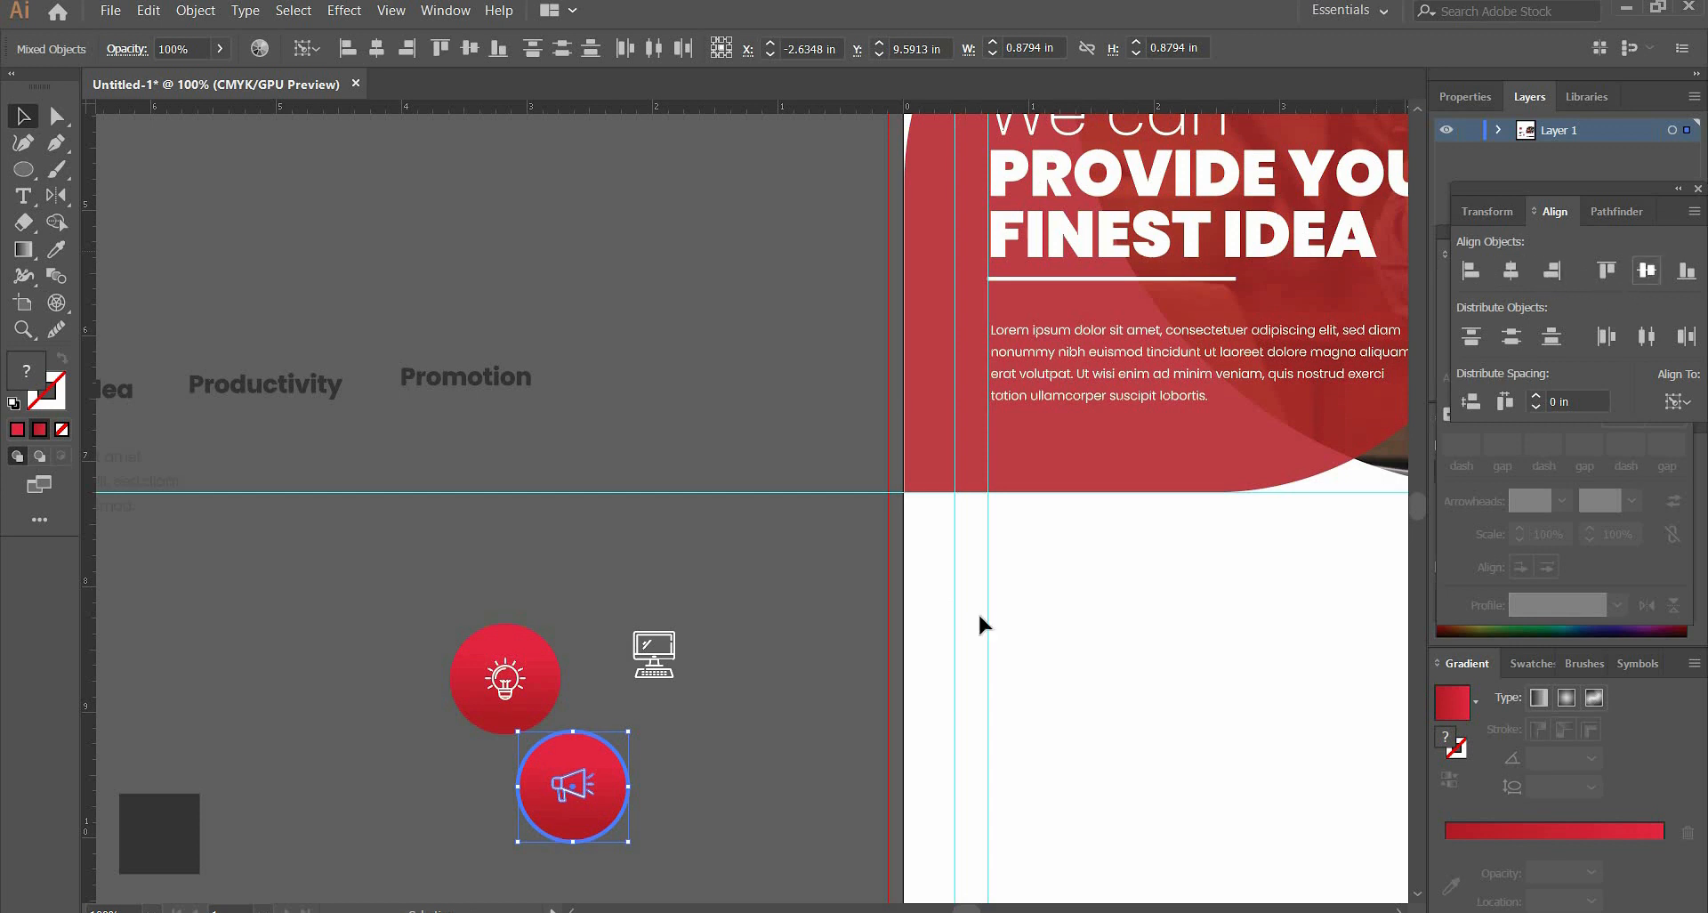
- Duplicate a red circle beside the monitor icon and fill the copy with the dark grey sampled from the colour swatch square
{"action": "left_click", "coordinate": [787, 659]}
{"action": "left_click_drag", "start_coordinate": [534, 665], "coordinate": [790, 597]}
{"action": "key", "text": "i"}
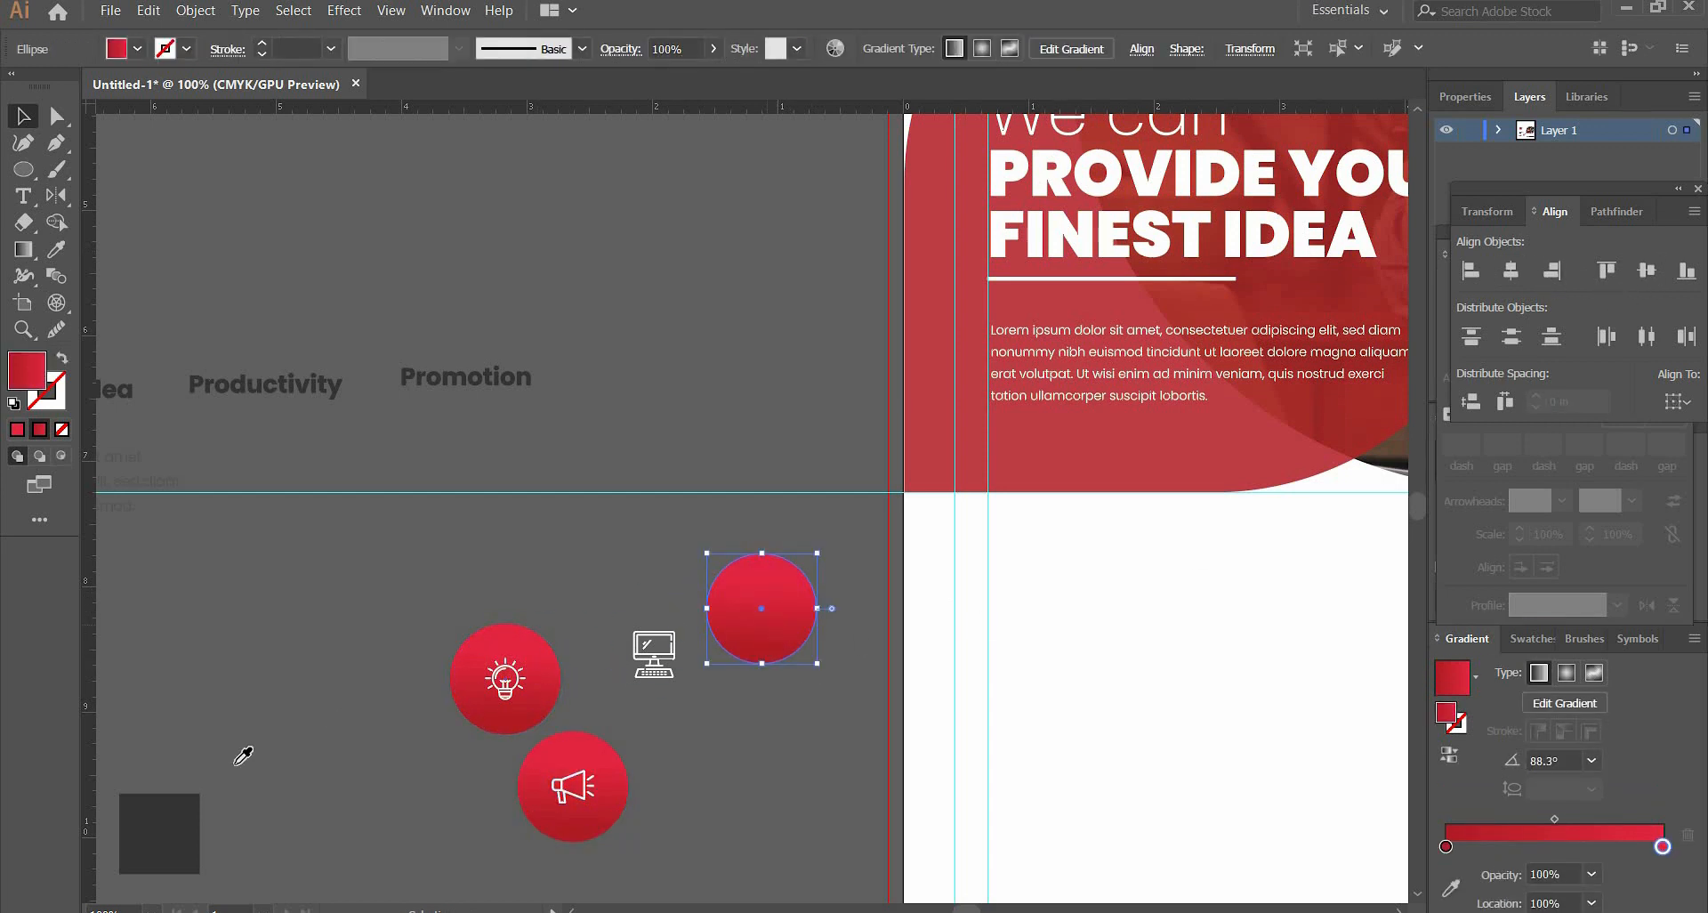
{"action": "left_click", "coordinate": [180, 819]}
{"action": "key", "text": "v"}
- Move the monitor icon onto the dark grey circle and bring it to the front
{"action": "left_click_drag", "start_coordinate": [656, 662], "coordinate": [763, 612]}
{"action": "right_click", "coordinate": [763, 612]}
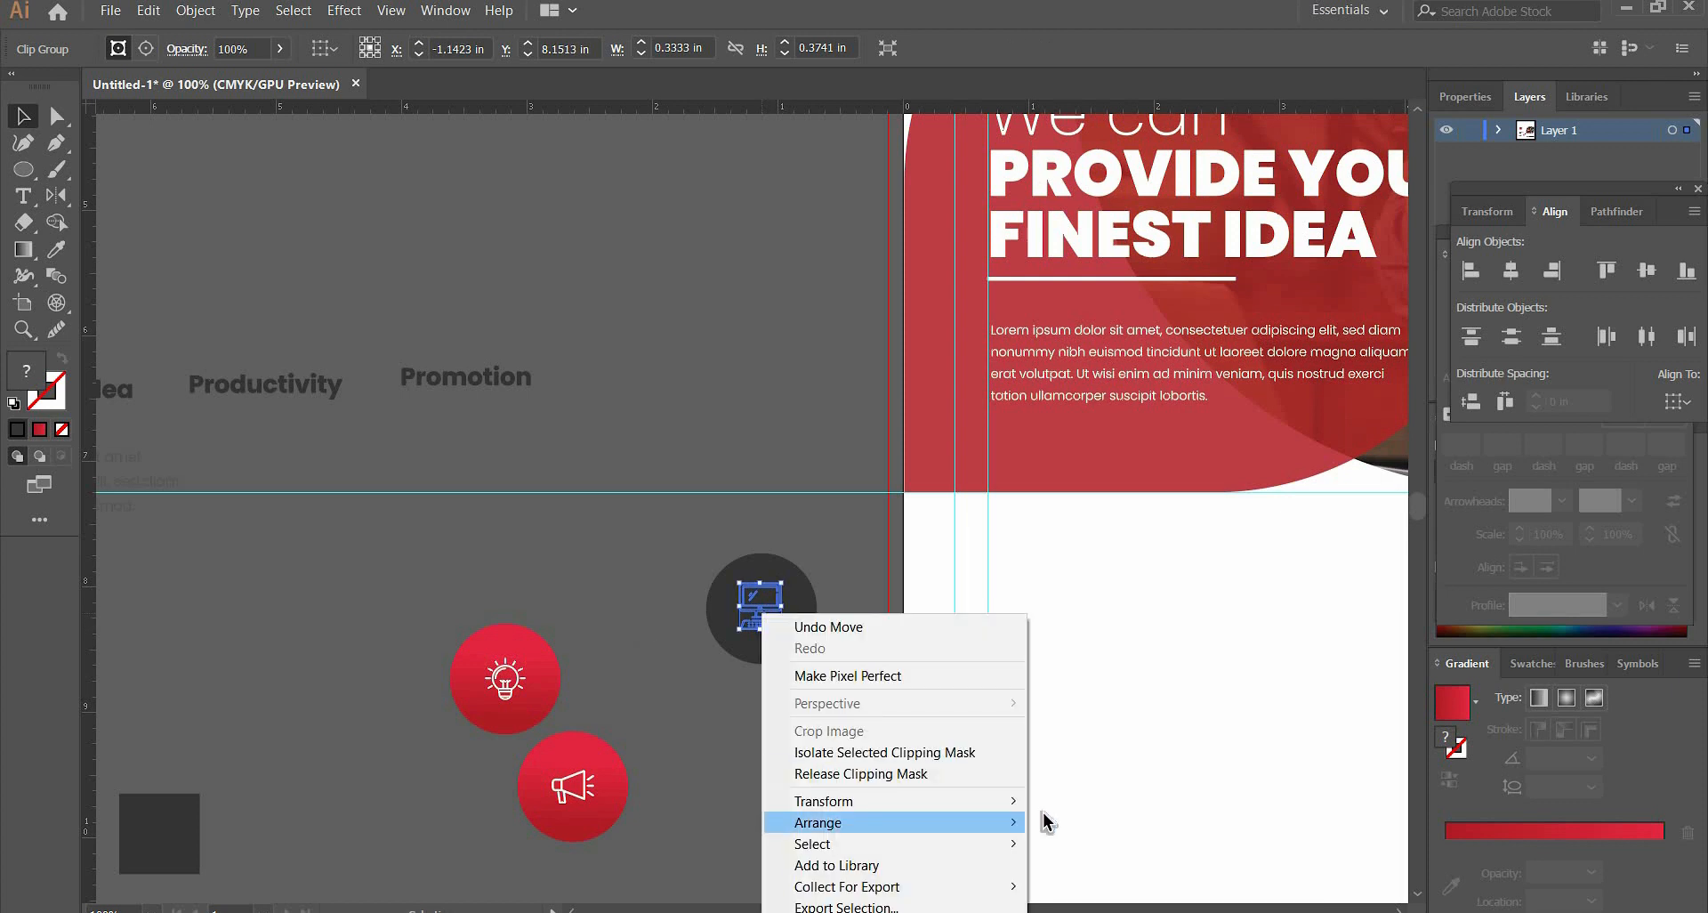
{"action": "mouse_move", "coordinate": [950, 823]}
{"action": "left_click", "coordinate": [1087, 821]}
{"action": "left_click", "coordinate": [830, 630]}
- Centre the monitor icon vertically on the dark grey circle
{"action": "left_click", "coordinate": [772, 609]}
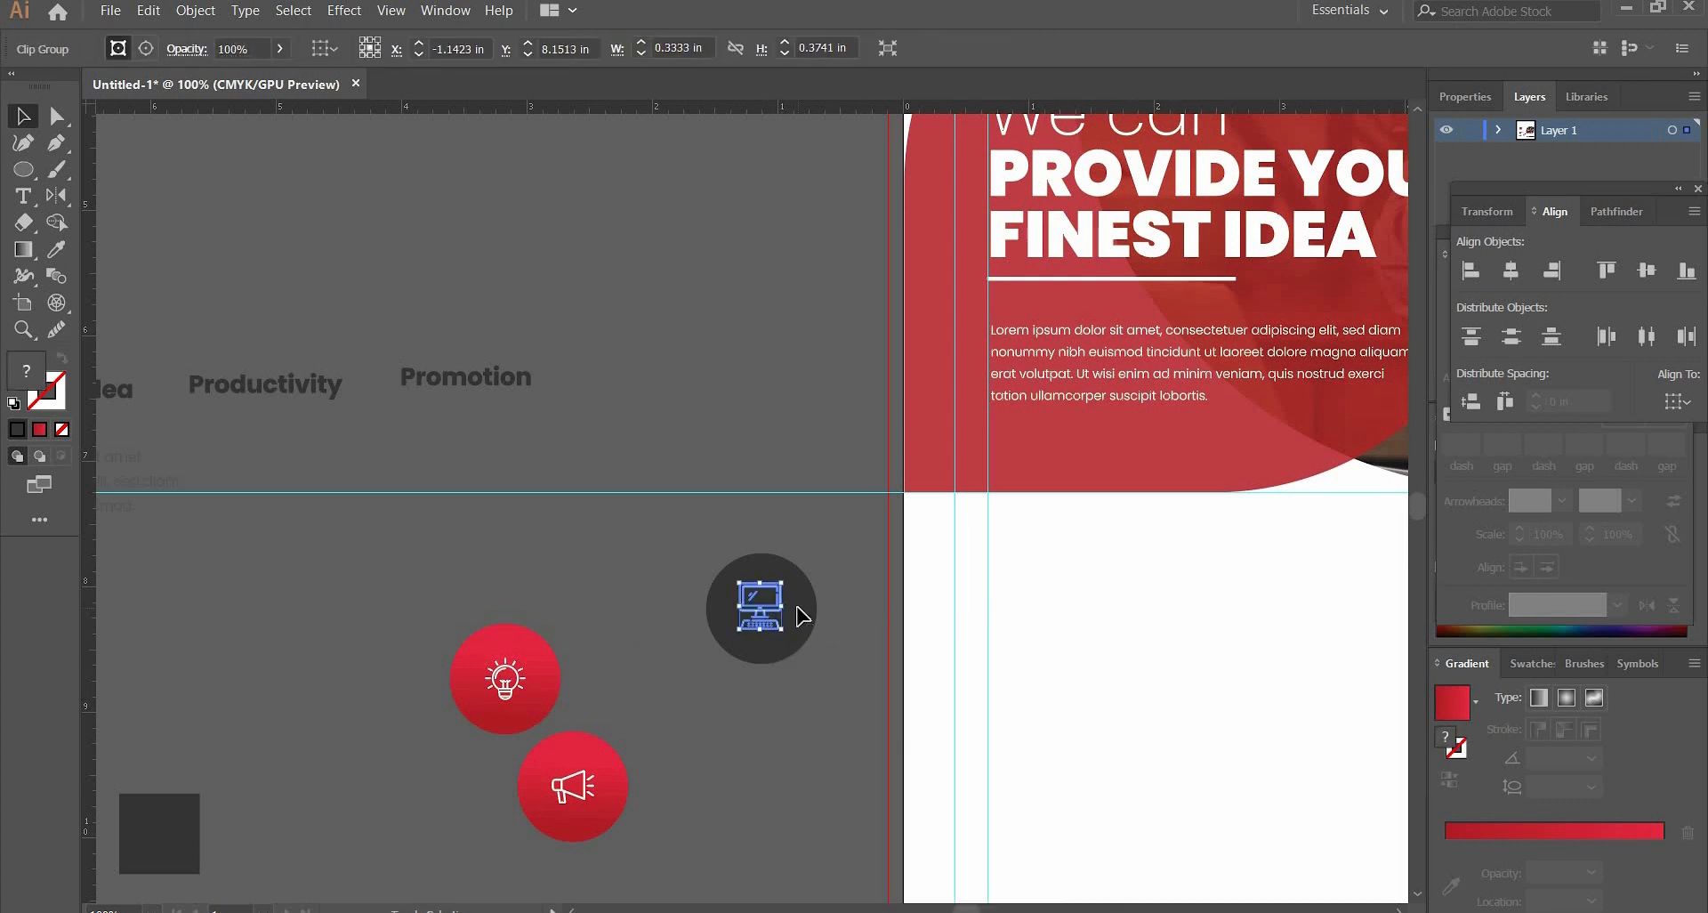
{"action": "left_click", "coordinate": [798, 608], "text": "shift"}
{"action": "left_click", "coordinate": [1646, 270]}
{"action": "left_click", "coordinate": [754, 728]}
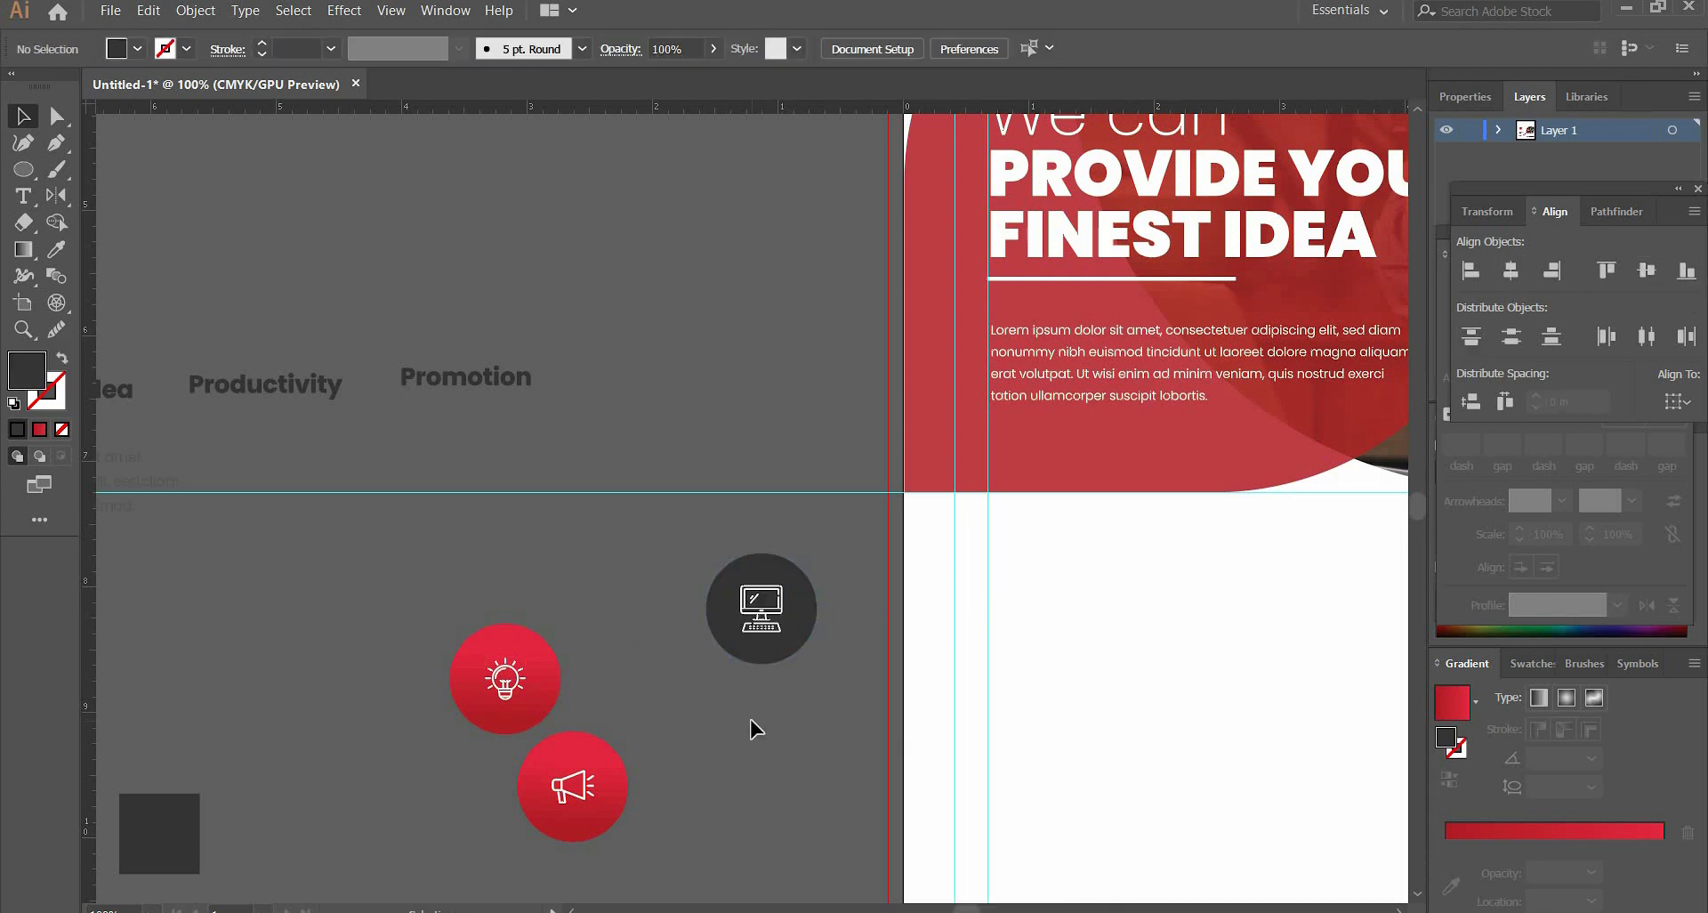
- Group each icon with its circle and place them across the page's blank area in the order light bulb, monitor, megaphone
{"action": "key", "text": "ctrl+minus"}
{"action": "key", "text": "ctrl+minus"}
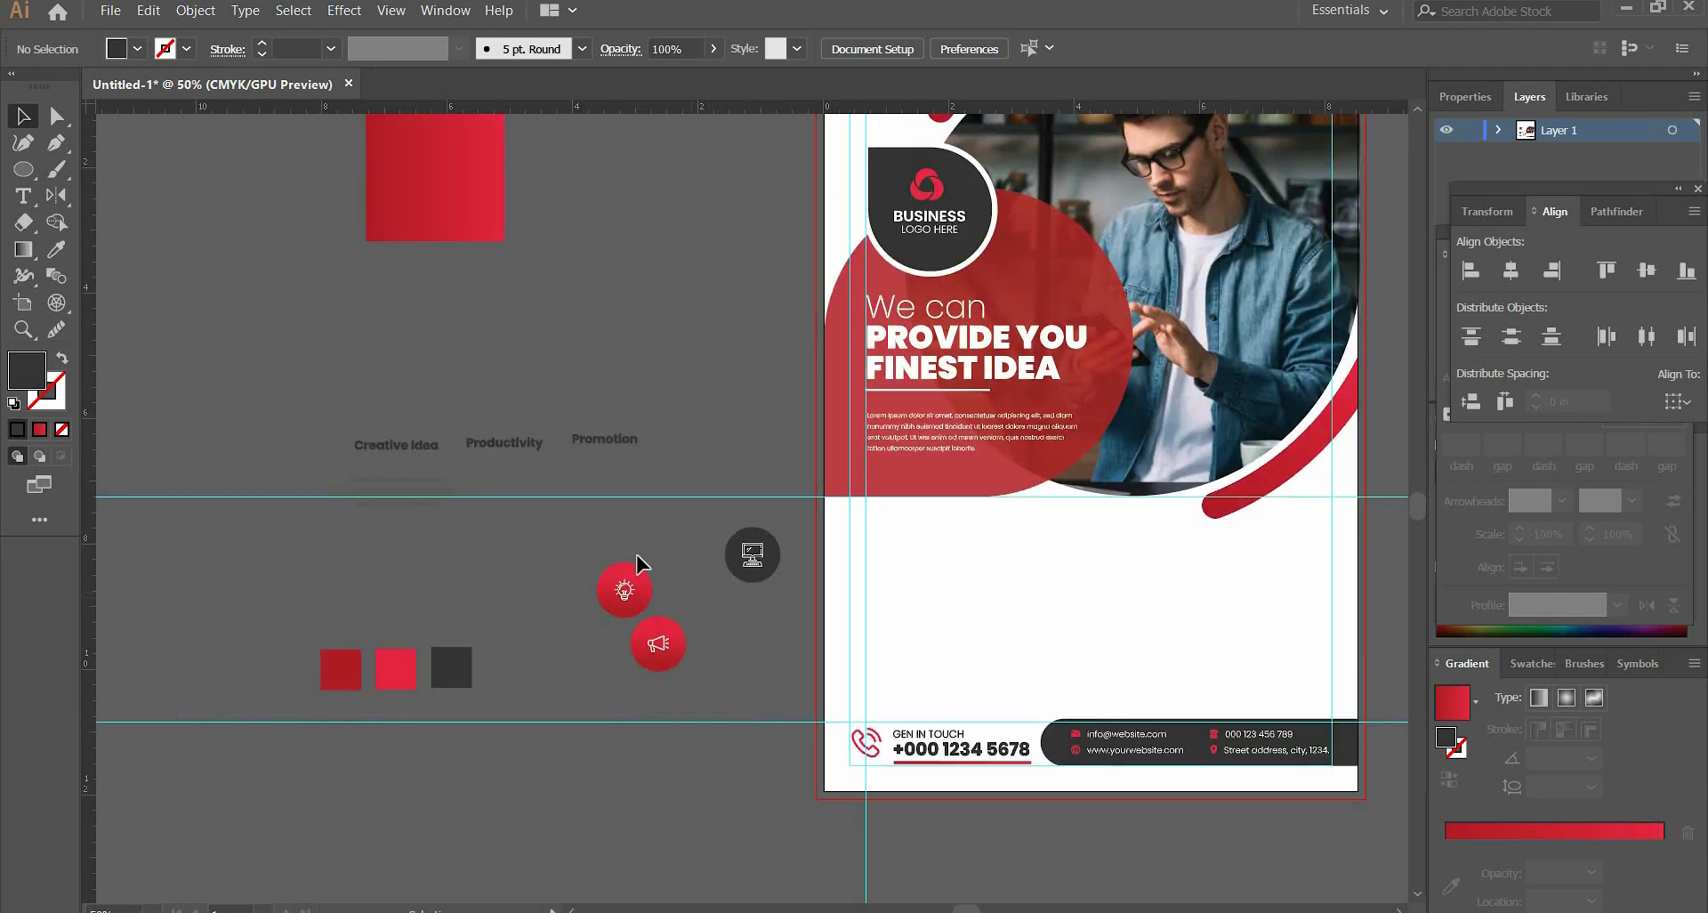
{"action": "left_click", "coordinate": [618, 583]}
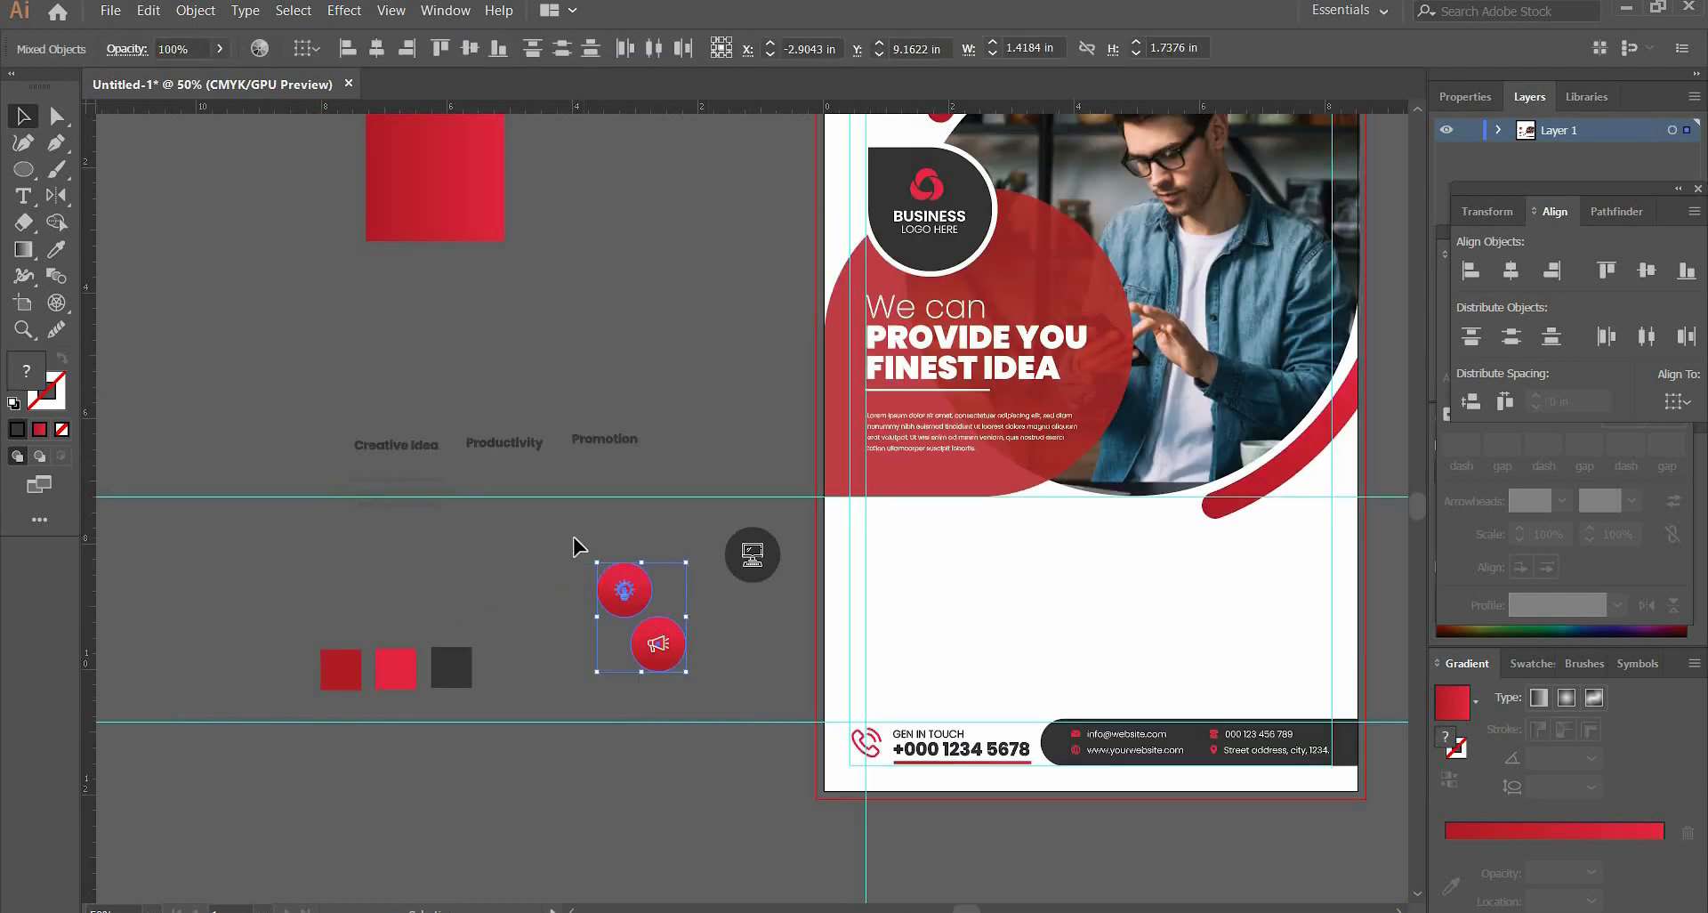
{"action": "left_click_drag", "start_coordinate": [804, 613], "coordinate": [909, 566]}
{"action": "left_click", "coordinate": [656, 642]}
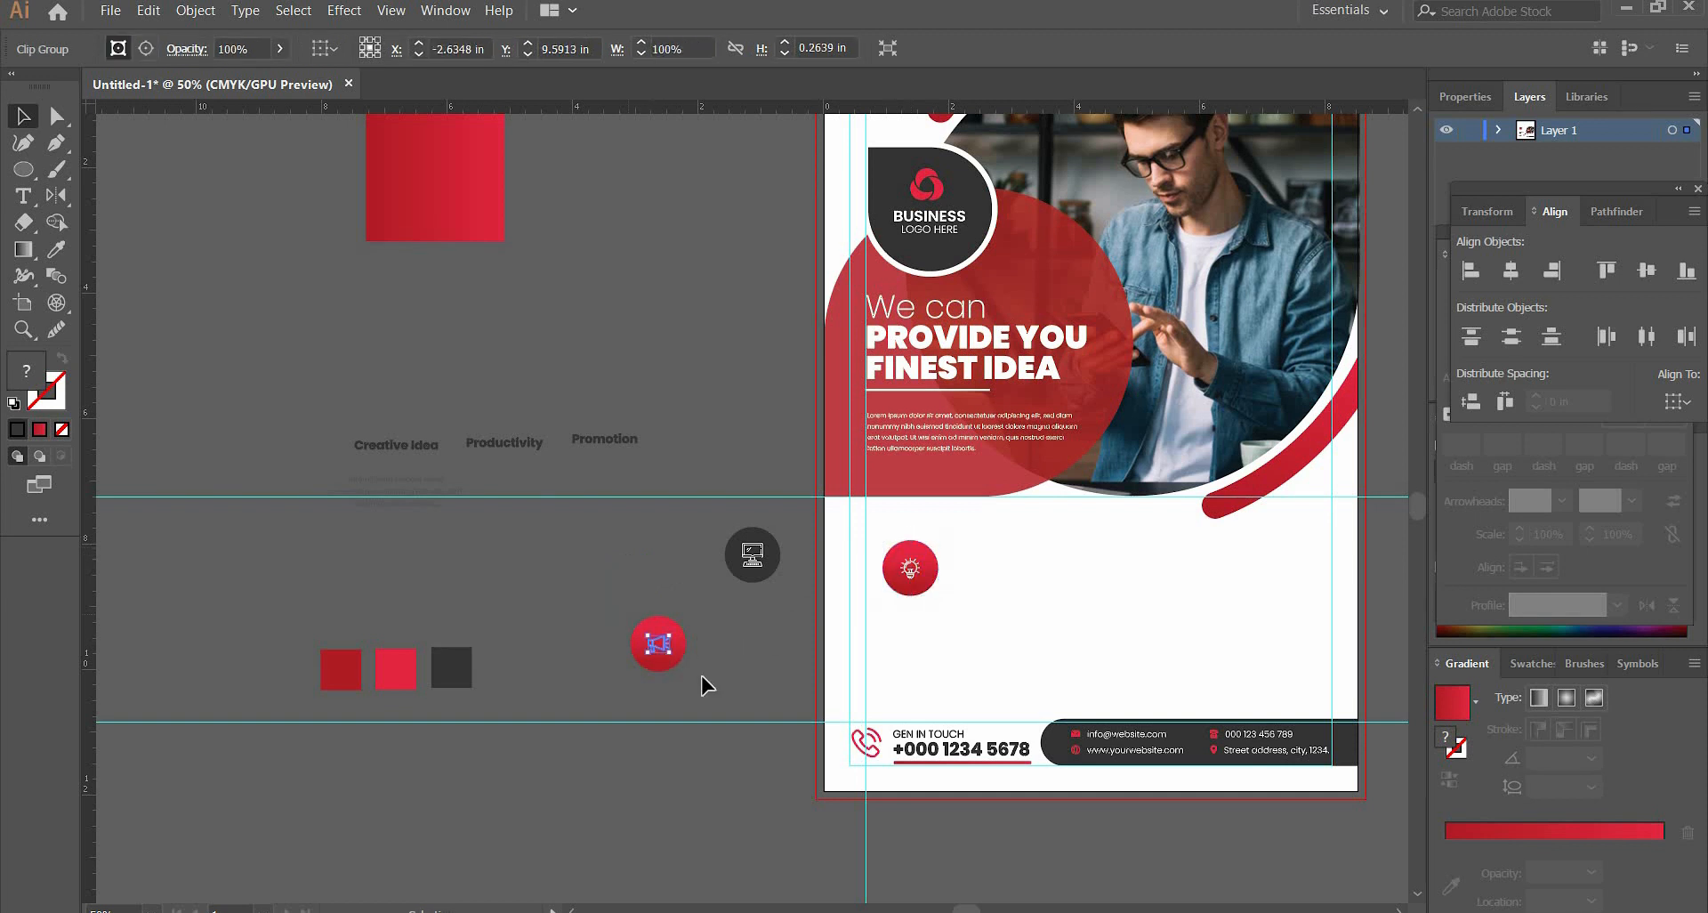
{"action": "left_click_drag", "start_coordinate": [658, 644], "coordinate": [1290, 576]}
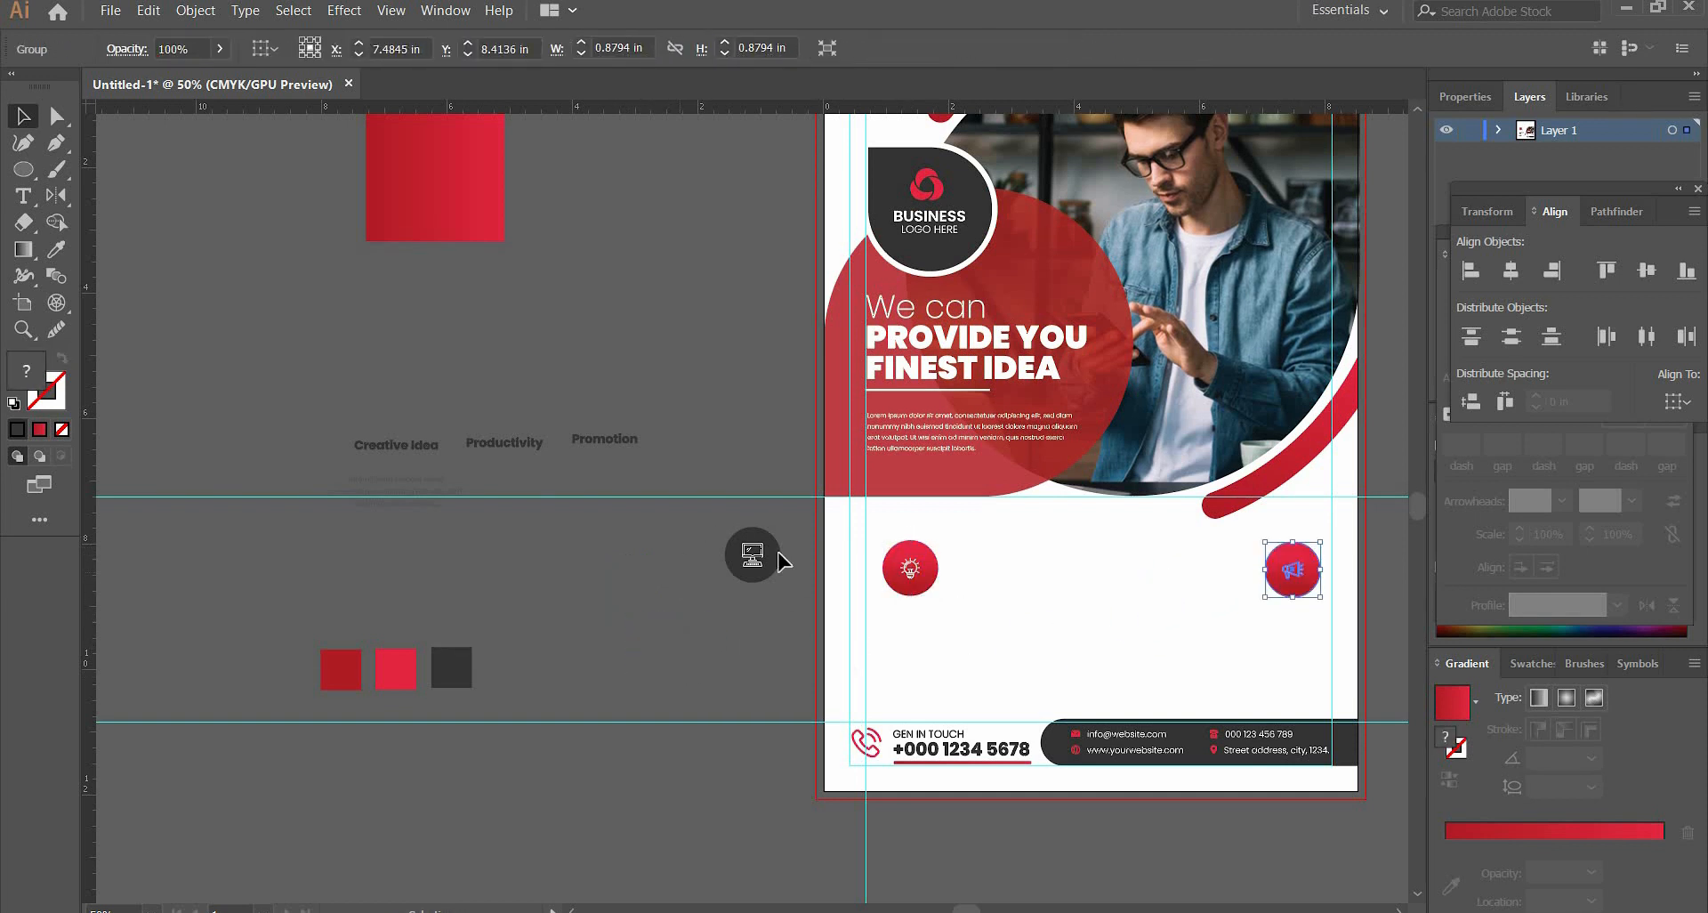
{"action": "left_click_drag", "start_coordinate": [753, 556], "coordinate": [1095, 585]}
- Place the headings Creative Idea, Productivity and Promotion under the light bulb, monitor and megaphone circles
{"action": "left_click_drag", "start_coordinate": [436, 445], "coordinate": [958, 609]}
{"action": "left_click", "coordinate": [526, 443]}
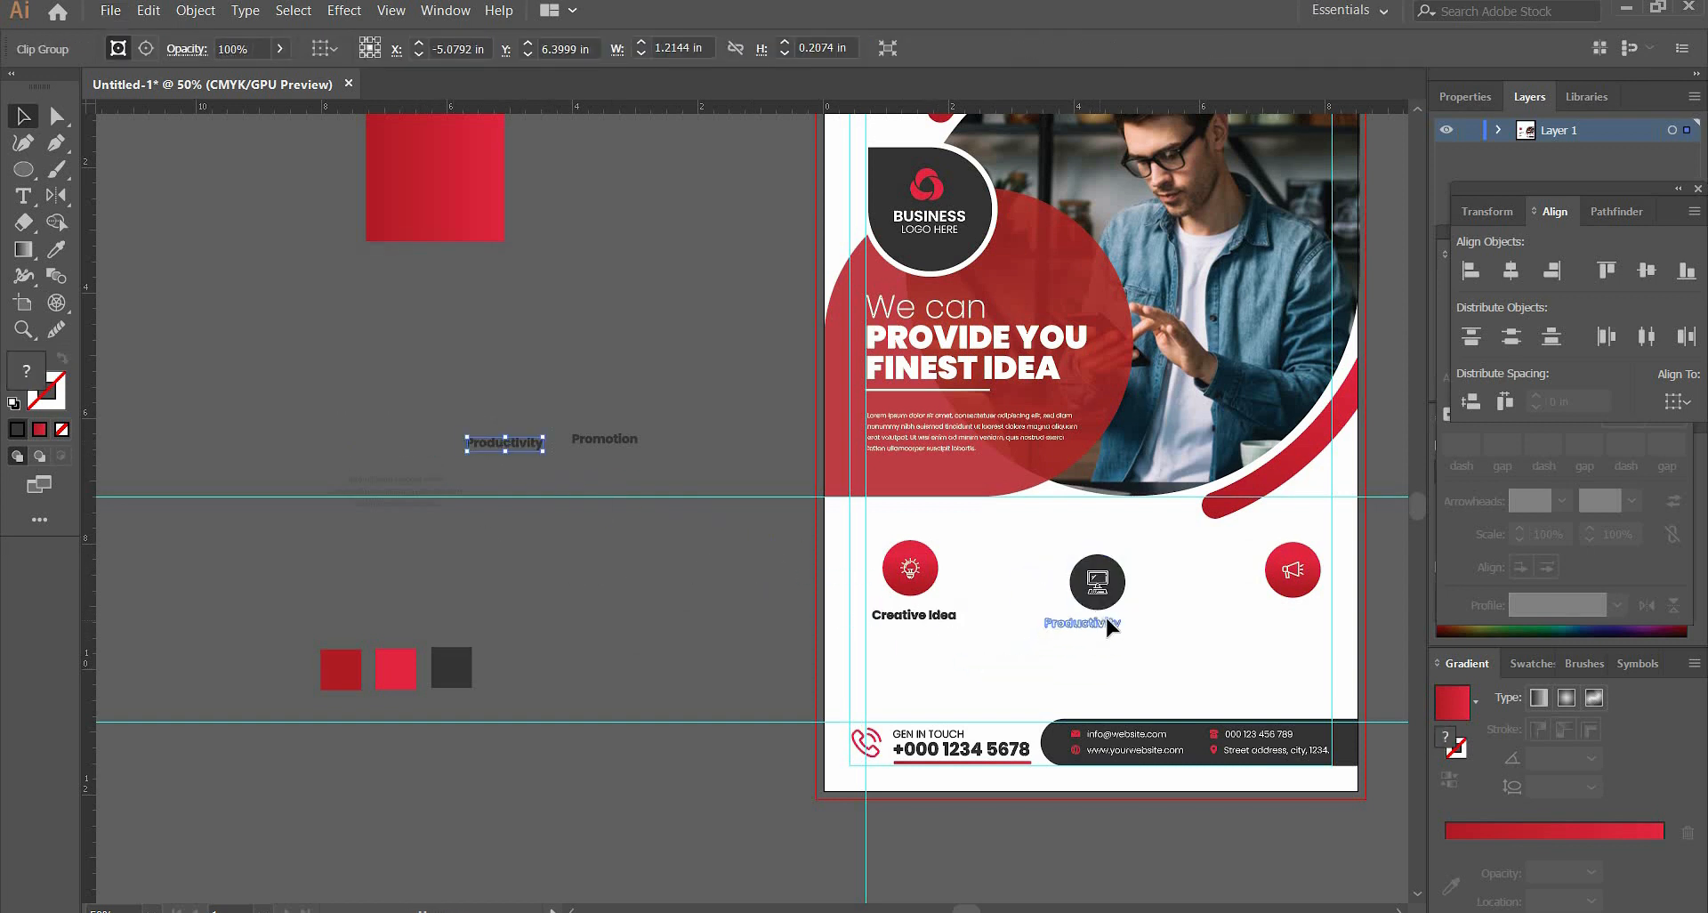
{"action": "left_click_drag", "start_coordinate": [1107, 625], "coordinate": [1116, 624]}
{"action": "left_click_drag", "start_coordinate": [612, 452], "coordinate": [1301, 620]}
{"action": "left_click", "coordinate": [496, 541]}
- Place a copy of the three-line lorem ipsum text under each of the three feature headings
{"action": "left_click", "coordinate": [398, 495]}
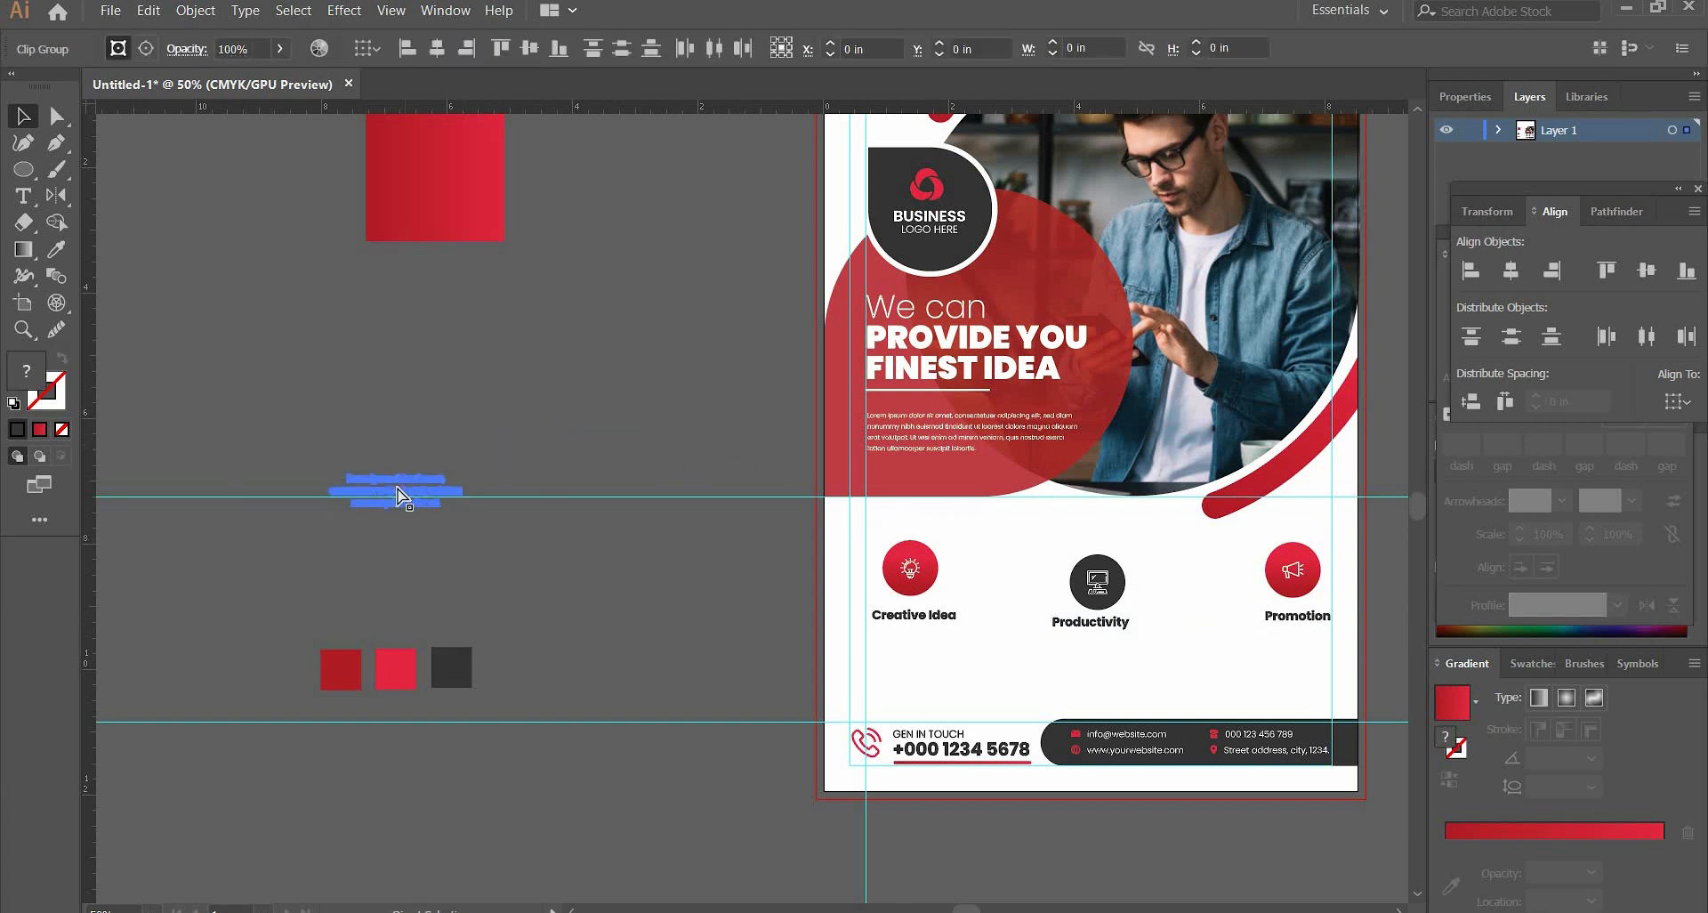
{"action": "left_click_drag", "start_coordinate": [397, 494], "coordinate": [1096, 654]}
{"action": "left_click_drag", "start_coordinate": [1099, 655], "coordinate": [1259, 648]}
- Align the circle, heading and text of each feature column on their horizontal centres
{"action": "left_click_drag", "start_coordinate": [861, 537], "coordinate": [981, 671]}
{"action": "left_click", "coordinate": [1511, 271]}
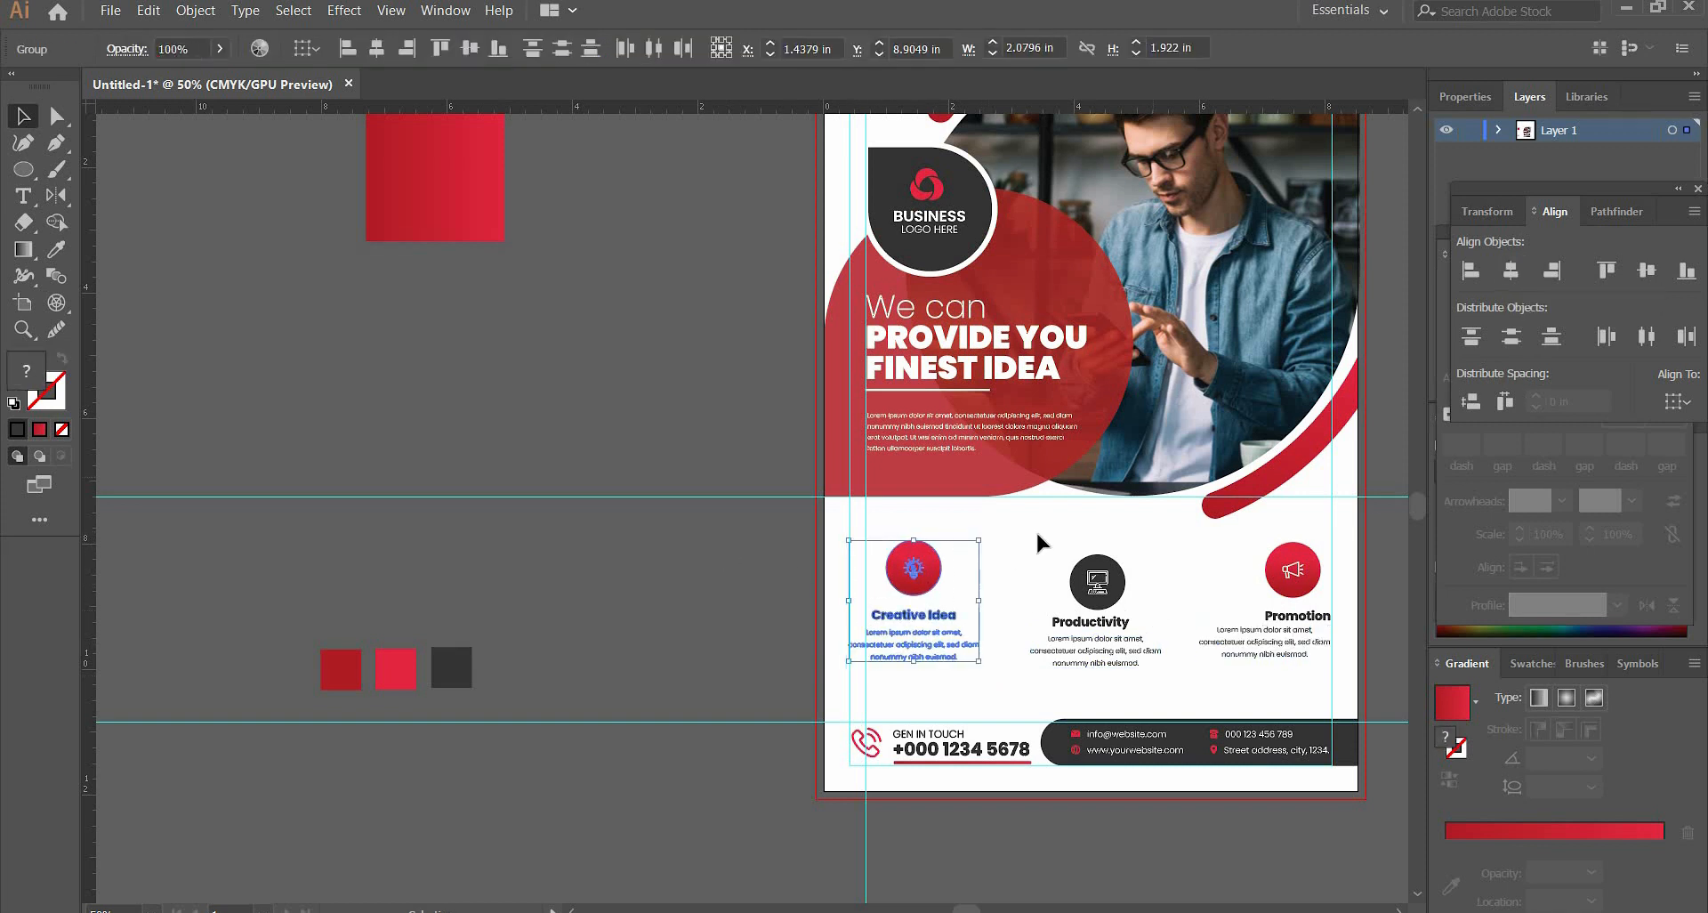
{"action": "left_click_drag", "start_coordinate": [1035, 530], "coordinate": [1164, 673]}
{"action": "left_click", "coordinate": [1510, 271]}
{"action": "left_click_drag", "start_coordinate": [1227, 521], "coordinate": [1364, 687]}
{"action": "left_click", "coordinate": [1511, 272]}
- Distribute the circle, heading and text in the feature columns with equal vertical spacing
{"action": "left_click_drag", "start_coordinate": [859, 532], "coordinate": [1124, 535]}
{"action": "left_click", "coordinate": [1474, 406]}
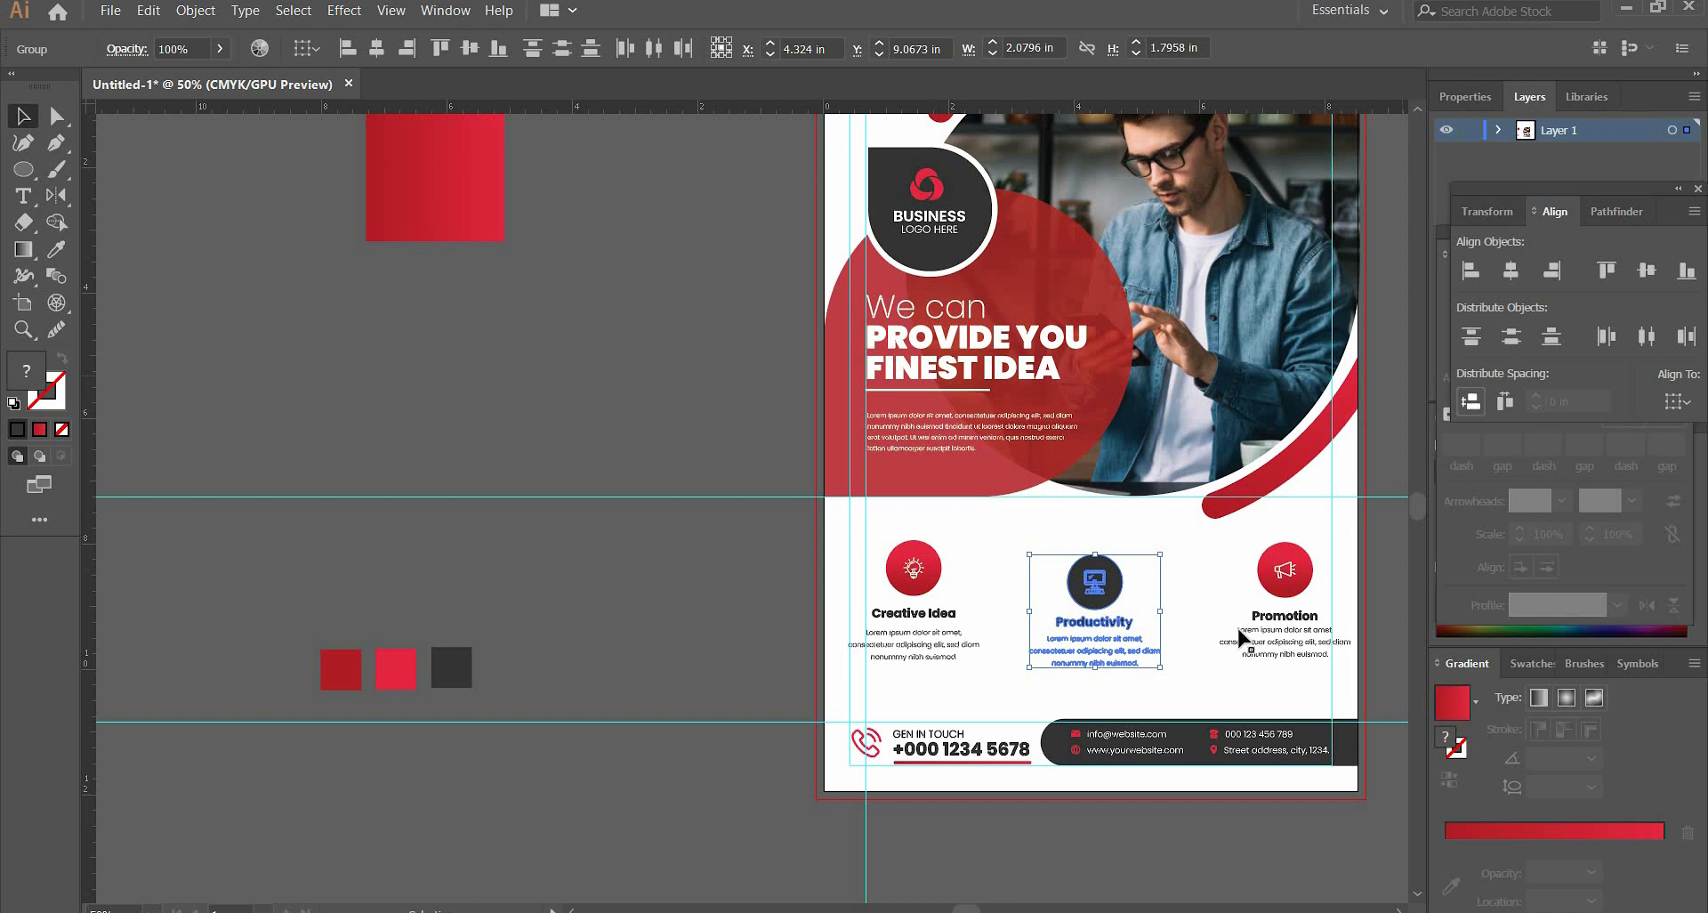
{"action": "left_click_drag", "start_coordinate": [1354, 673], "coordinate": [1222, 536]}
{"action": "left_click", "coordinate": [1472, 402]}
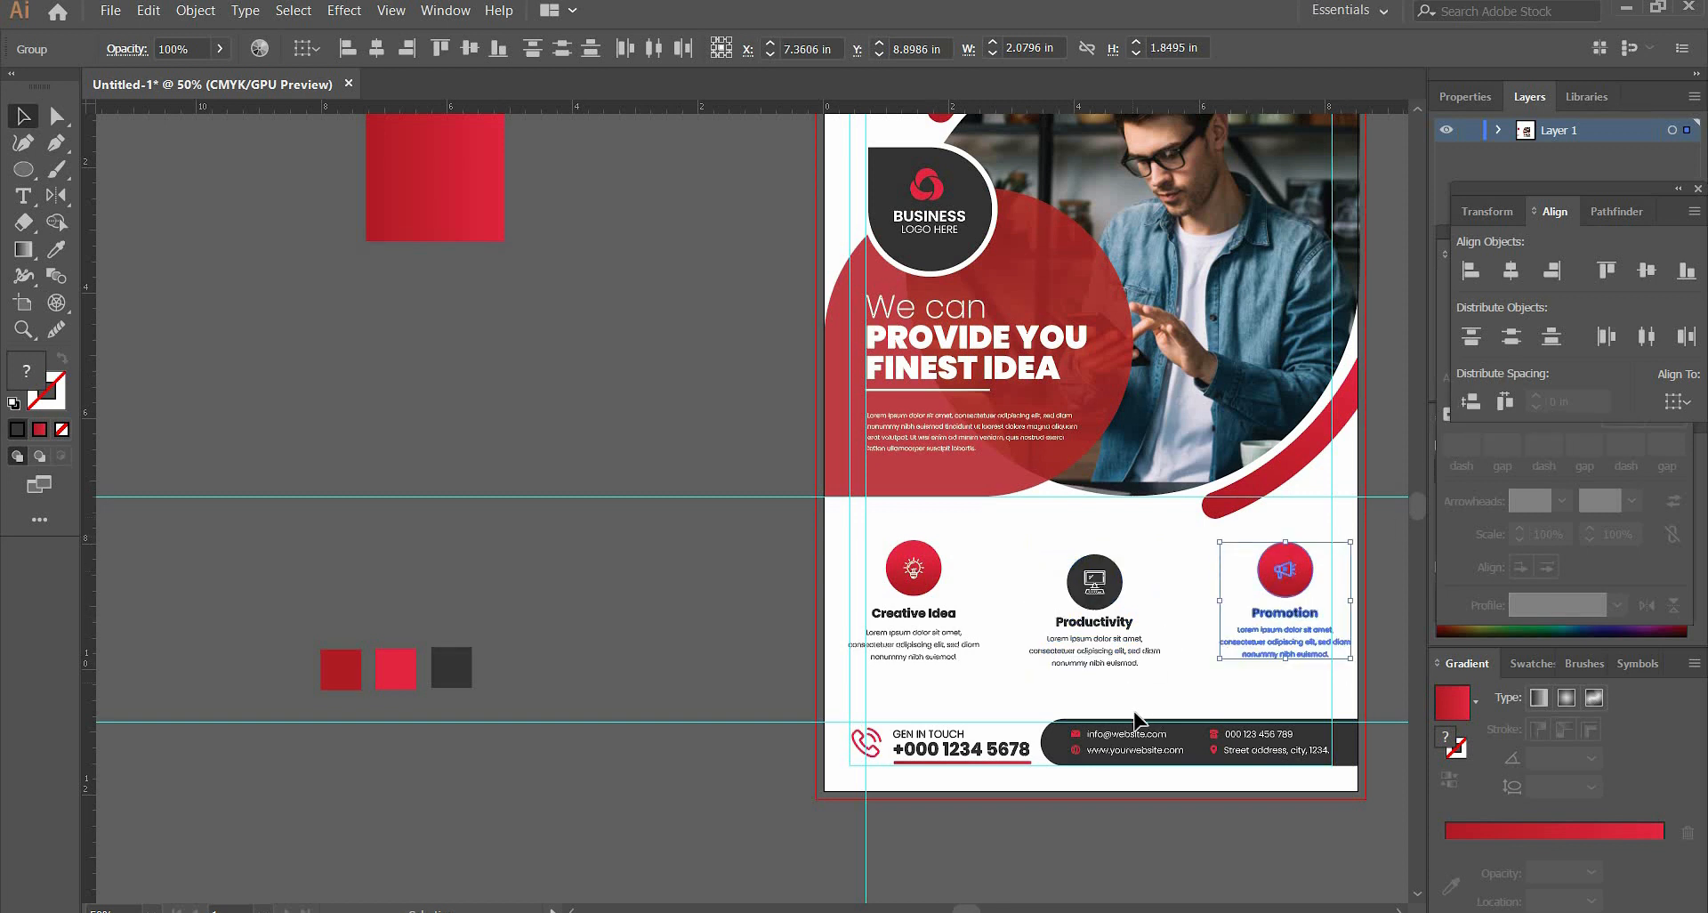
{"action": "left_click_drag", "start_coordinate": [825, 532], "coordinate": [1367, 674]}
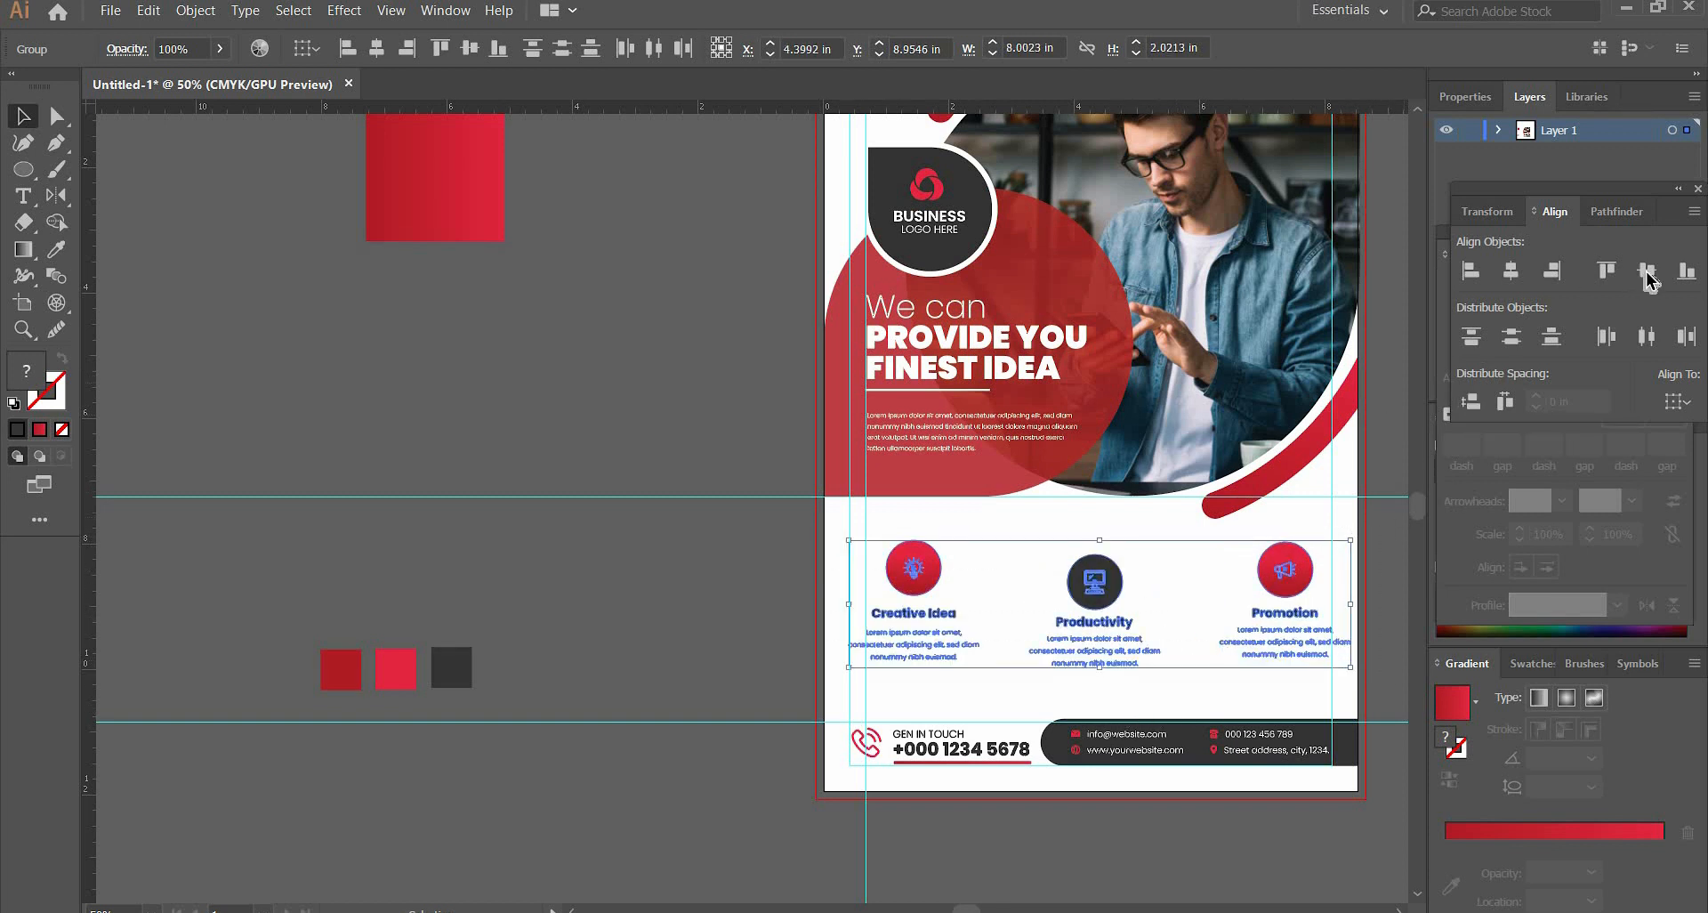
{"action": "left_click", "coordinate": [1647, 270]}
{"action": "key", "text": "ctrl+z"}
- Group each feature column separately and align the three groups on their vertical centres
{"action": "left_click", "coordinate": [959, 639]}
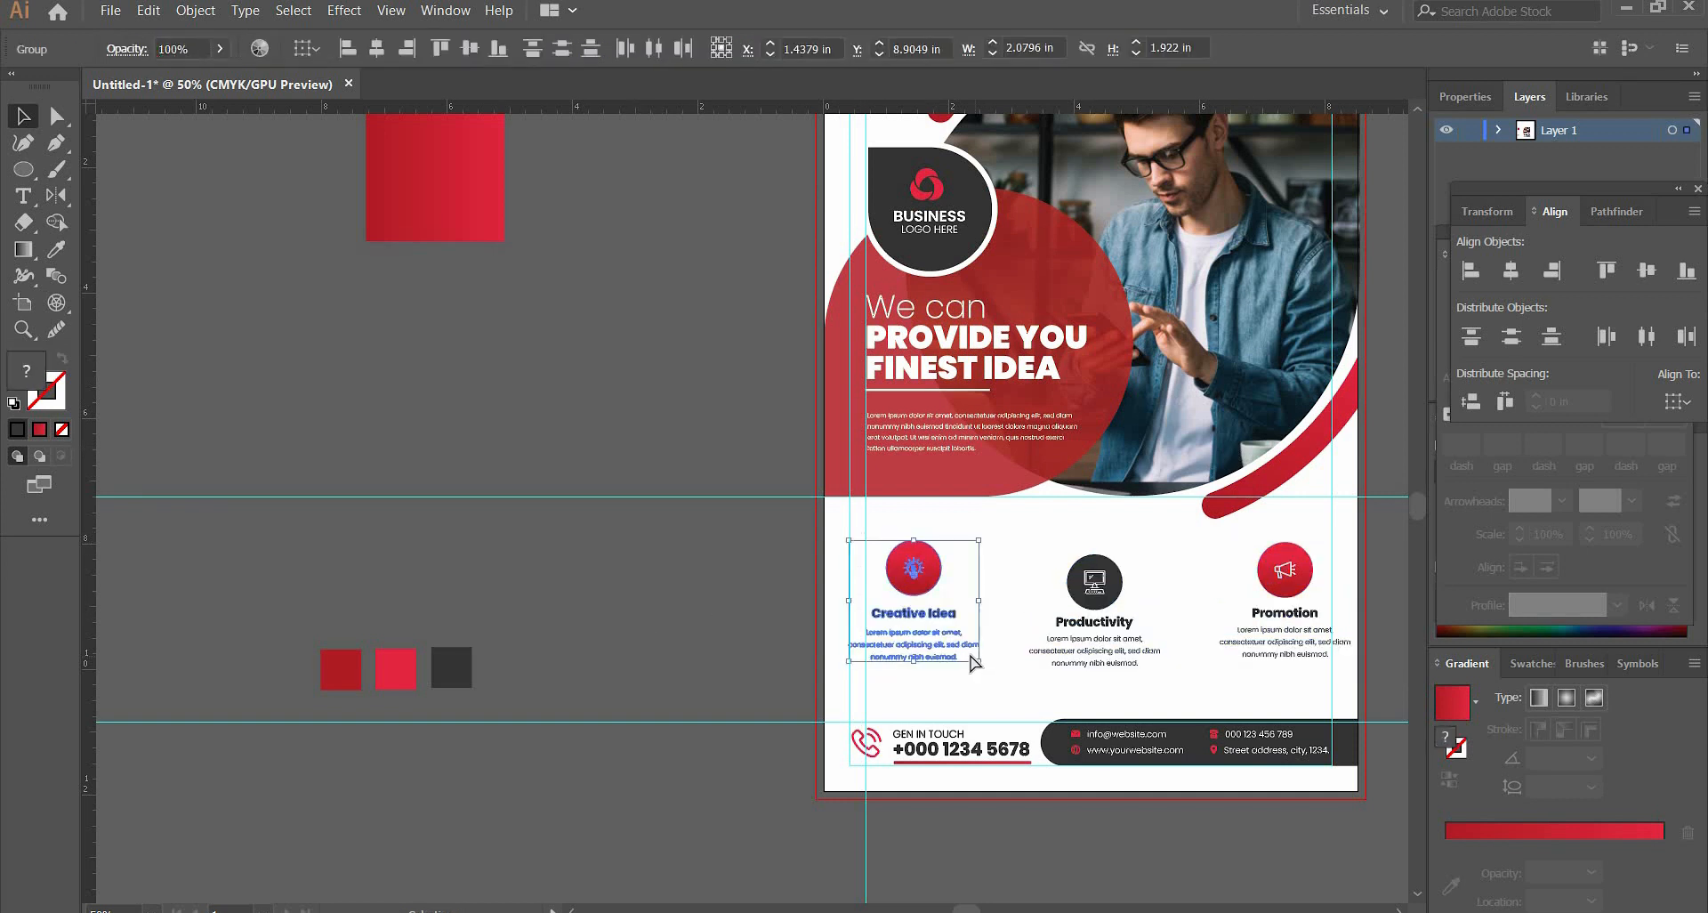
{"action": "left_click", "coordinate": [1139, 643]}
{"action": "left_click", "coordinate": [1224, 543]}
{"action": "left_click", "coordinate": [1226, 653]}
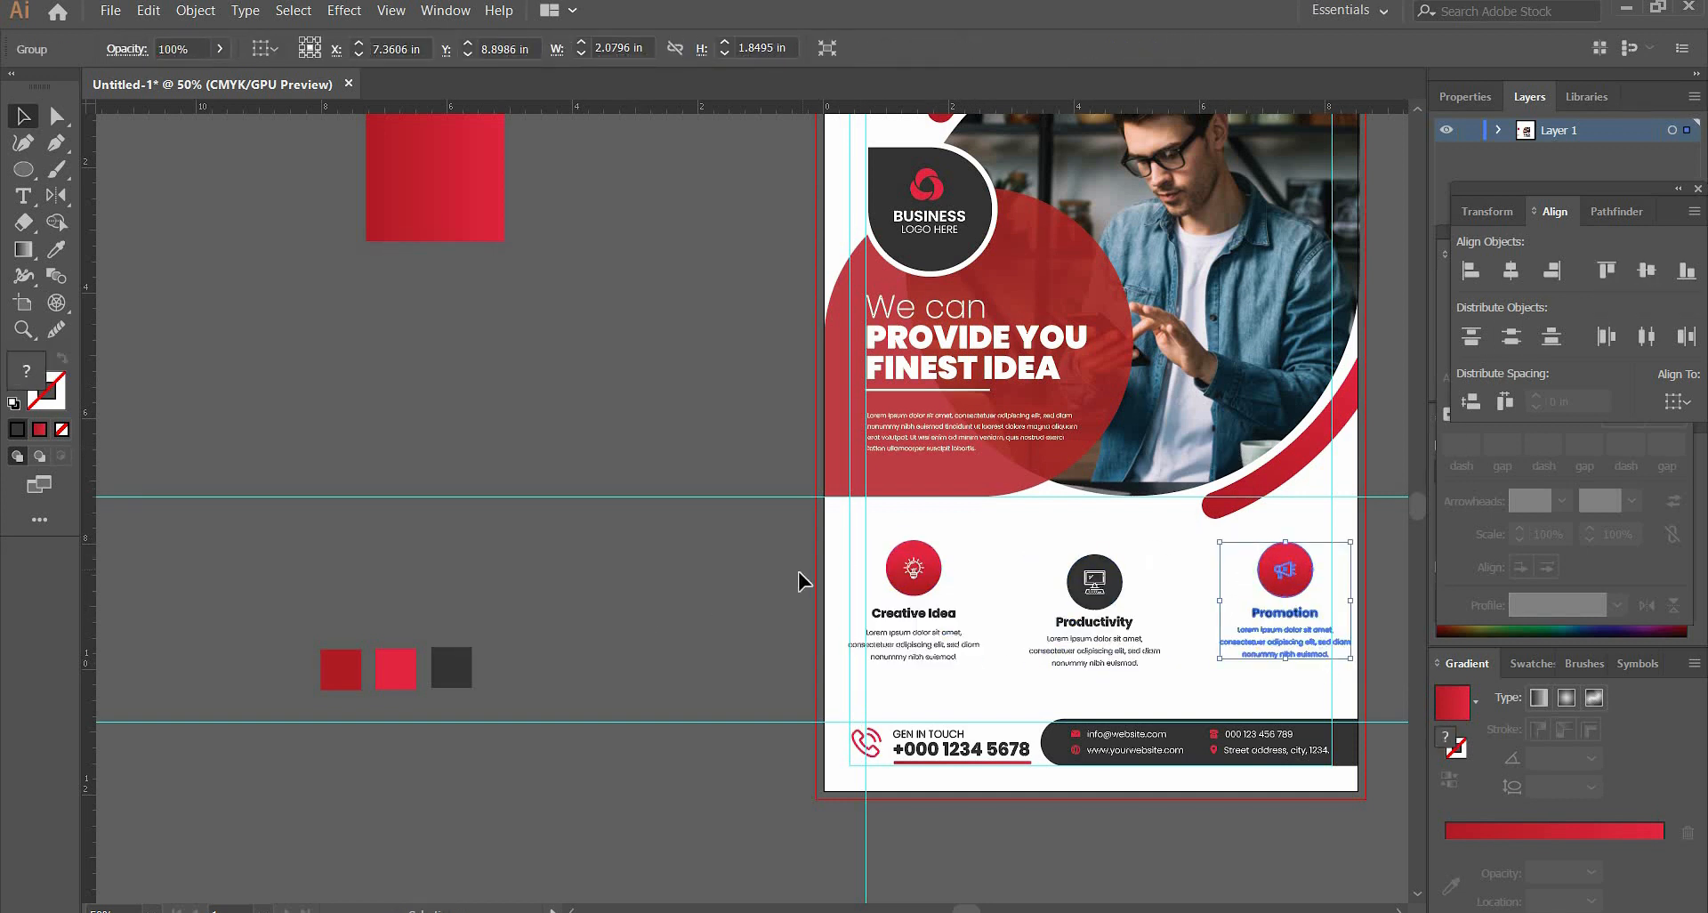
{"action": "left_click_drag", "start_coordinate": [867, 521], "coordinate": [1347, 683]}
{"action": "left_click", "coordinate": [1646, 270]}
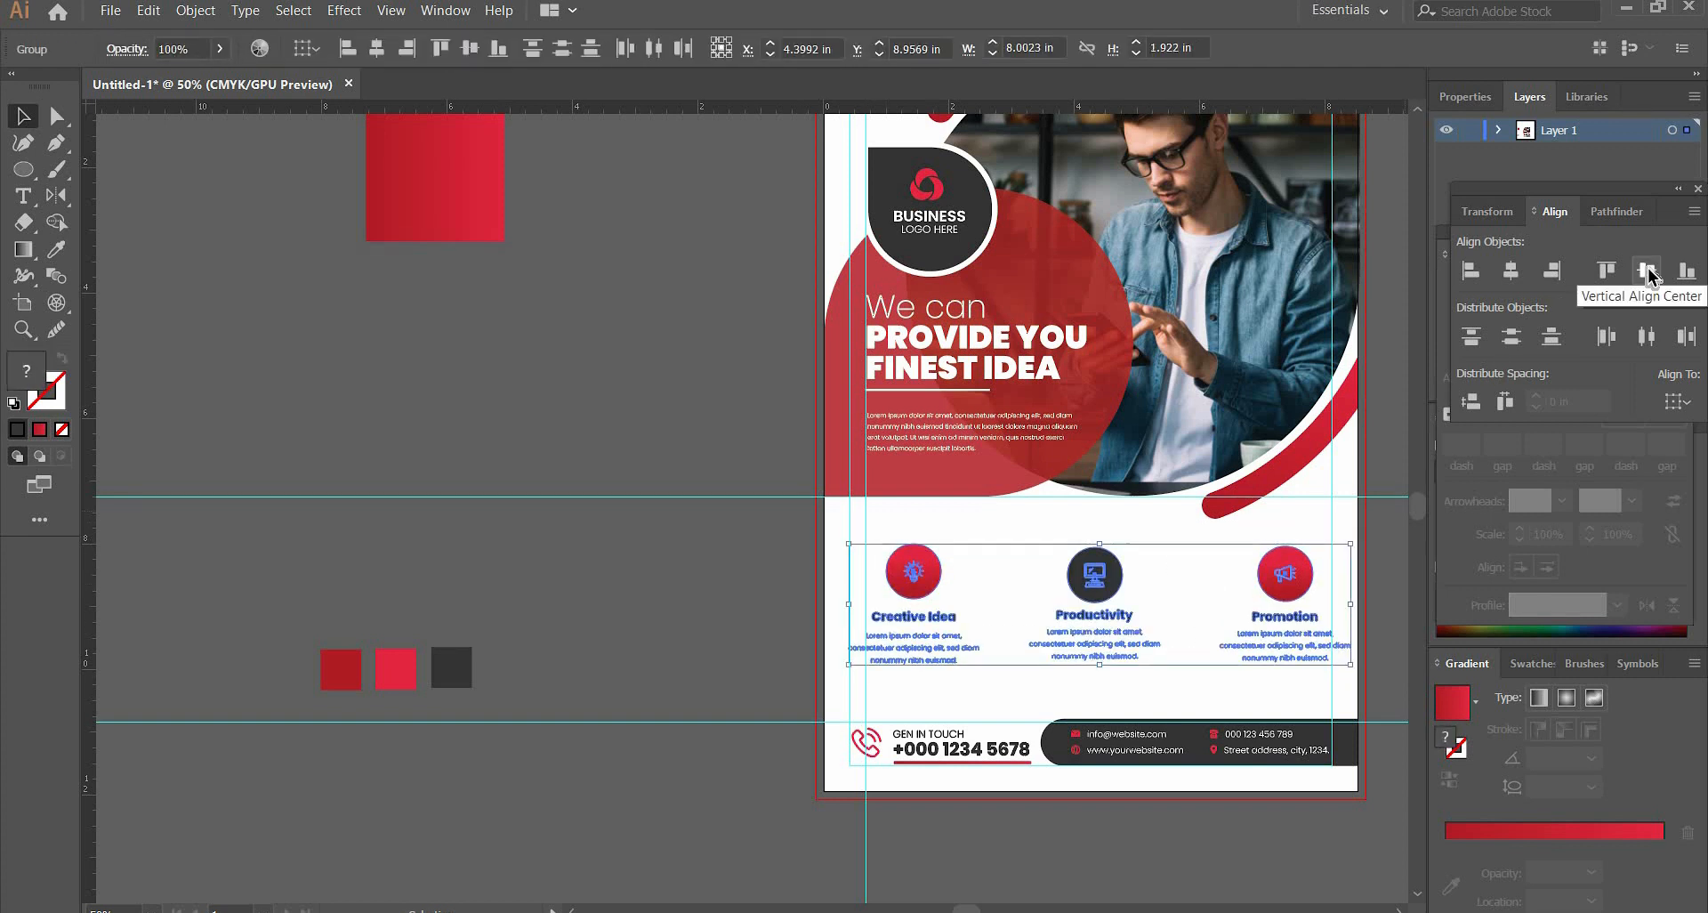
{"action": "left_click", "coordinate": [637, 620]}
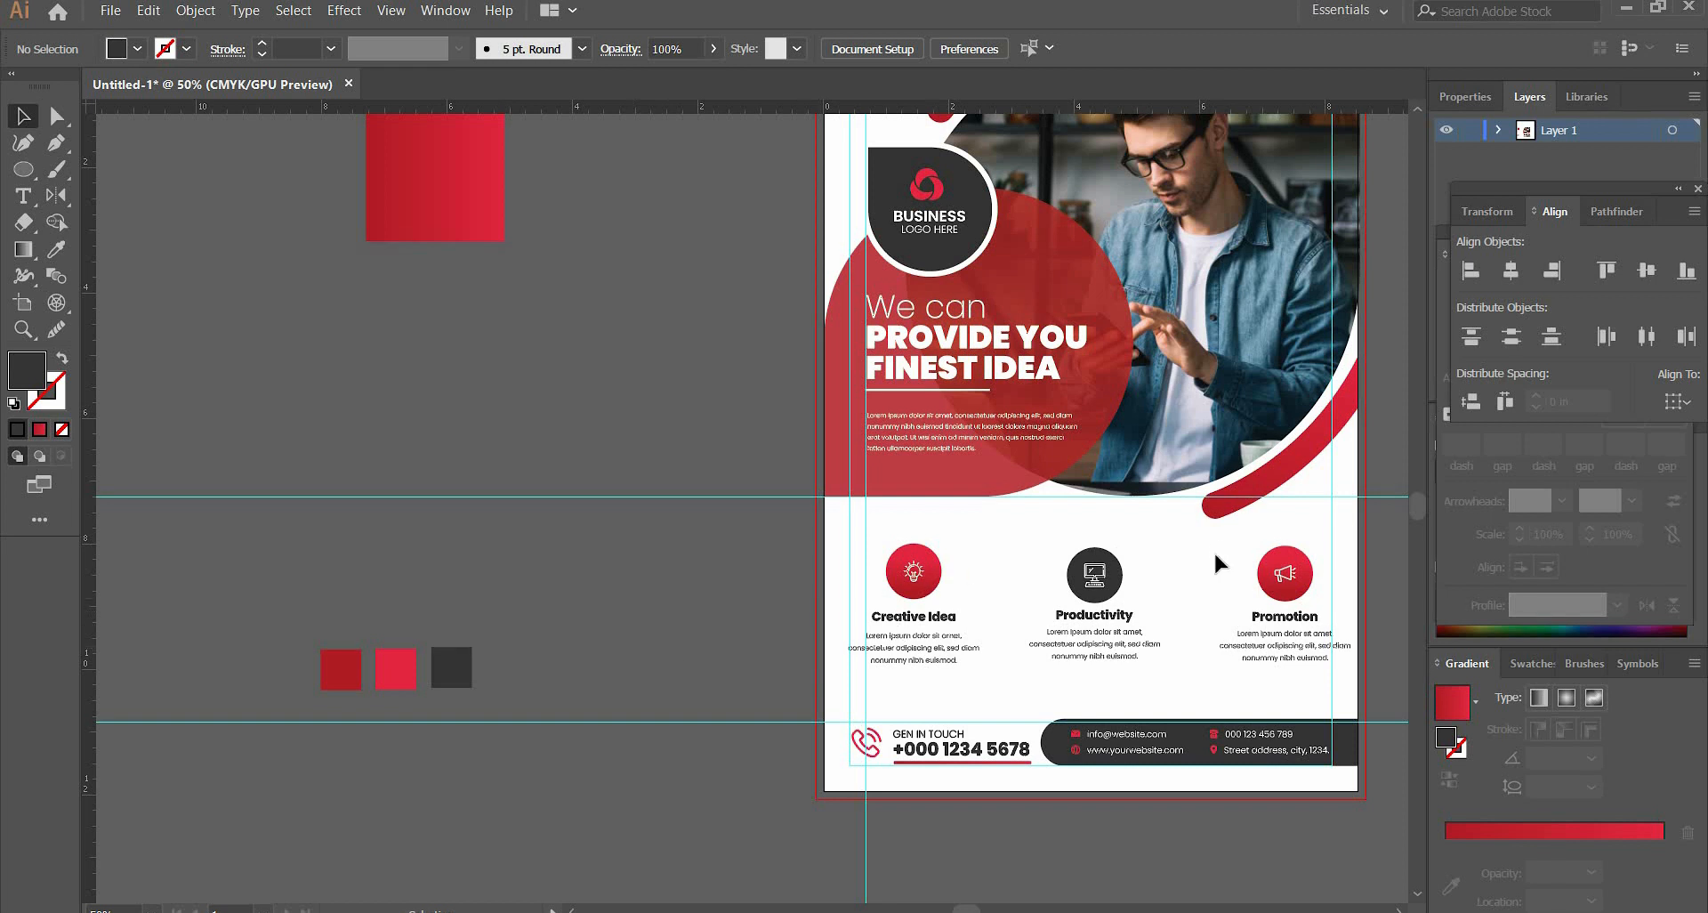
- Move the Promotion column inward to the page's margin guide and distribute the three columns with equal horizontal spacing
{"action": "left_click", "coordinate": [1278, 623]}
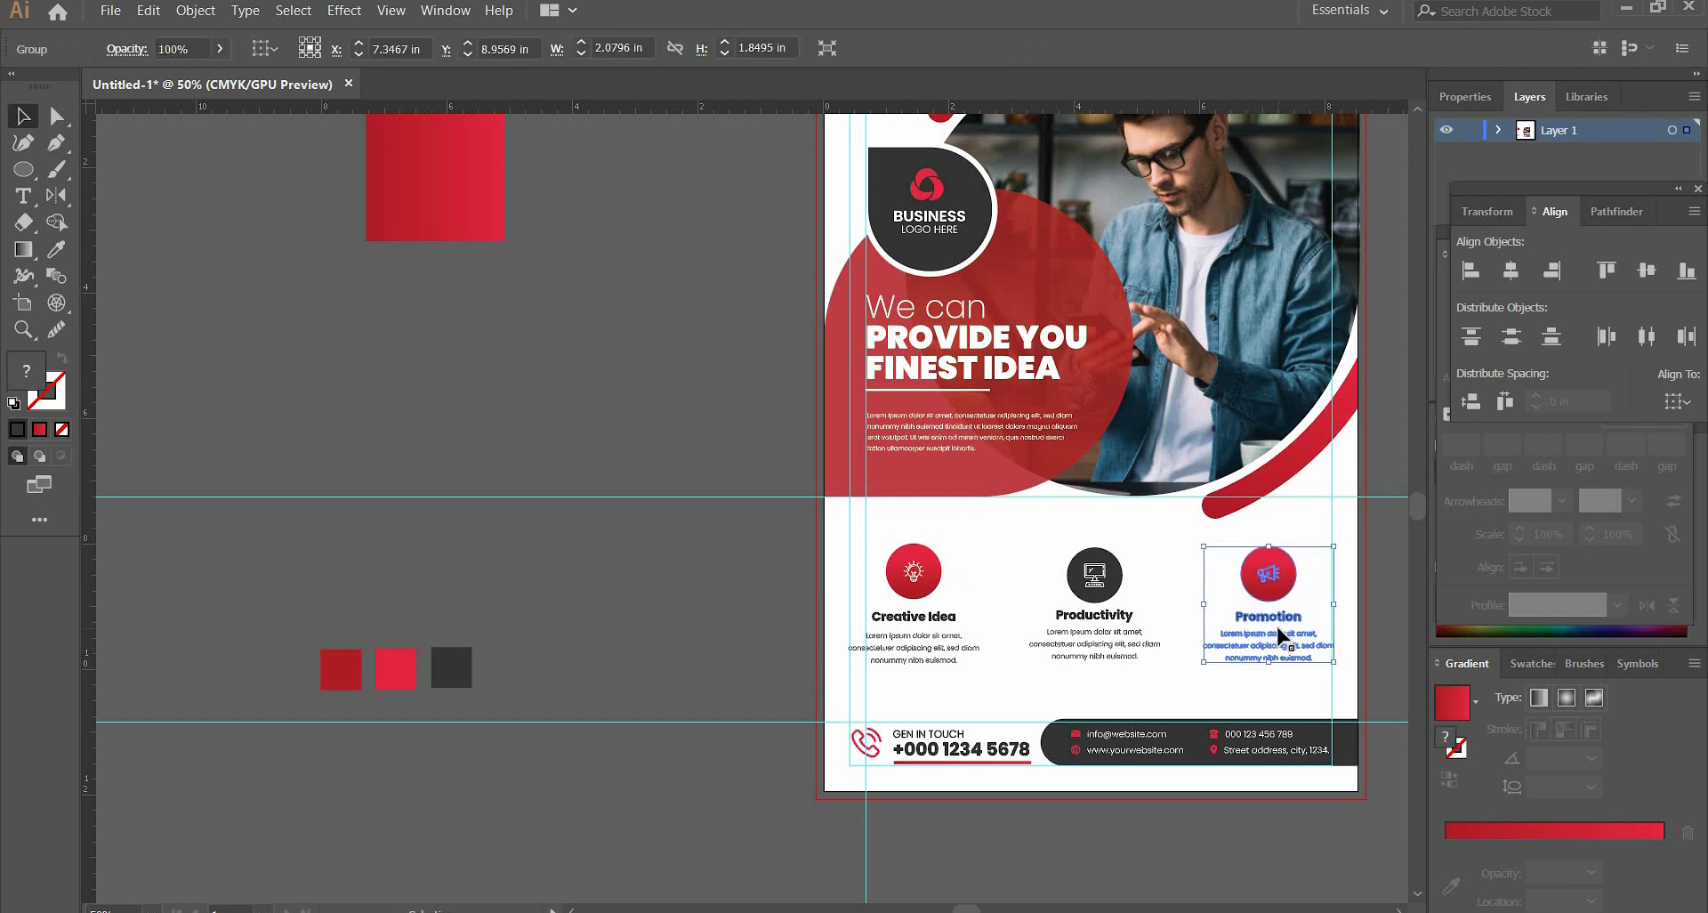
{"action": "left_click_drag", "start_coordinate": [847, 523], "coordinate": [1380, 553]}
{"action": "left_click", "coordinate": [1504, 401]}
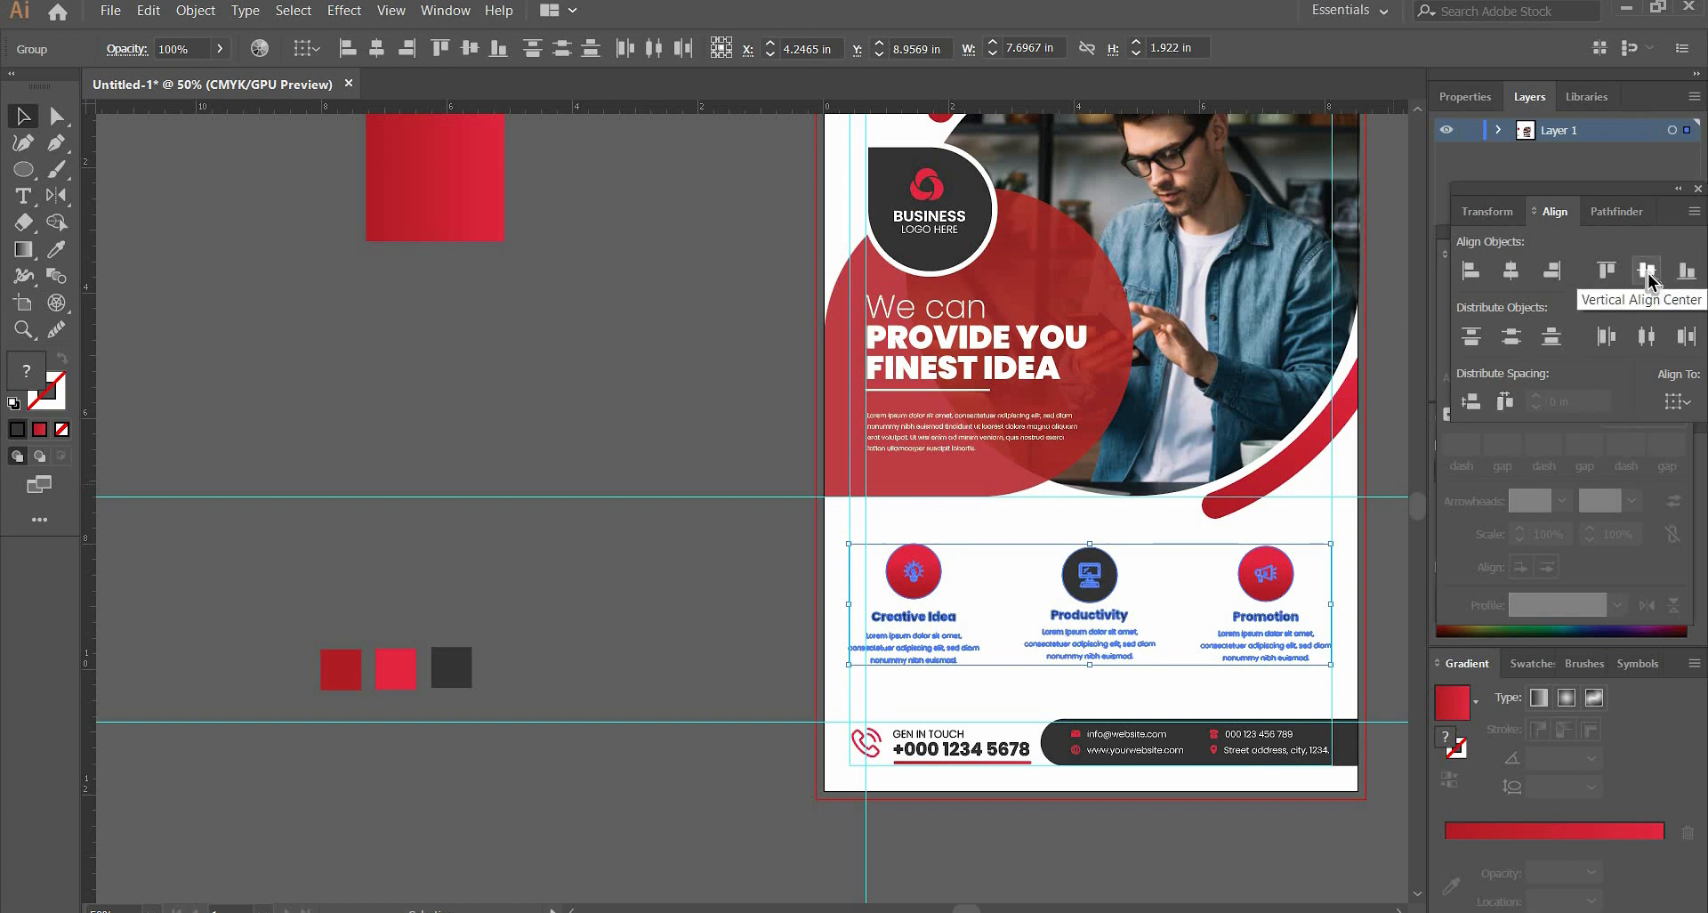
{"action": "left_click", "coordinate": [727, 546]}
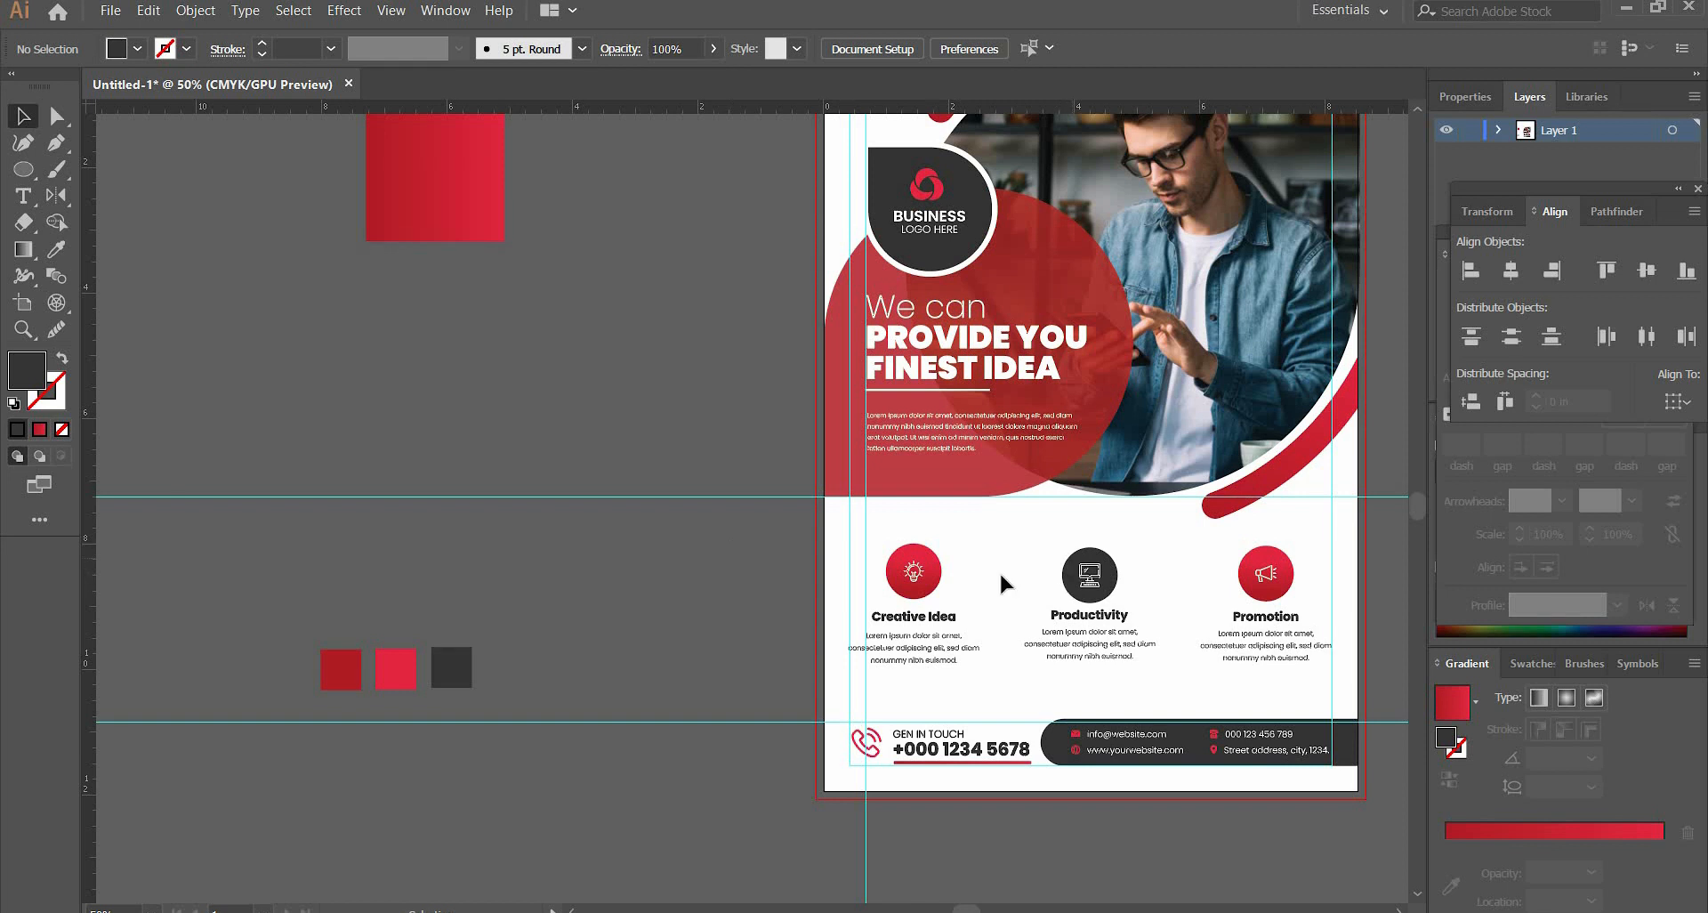
- Add horizontal guides above and at the lower edge of the icon circles, and try to nudge the monitor circle down
{"action": "left_click_drag", "start_coordinate": [898, 501], "coordinate": [975, 601]}
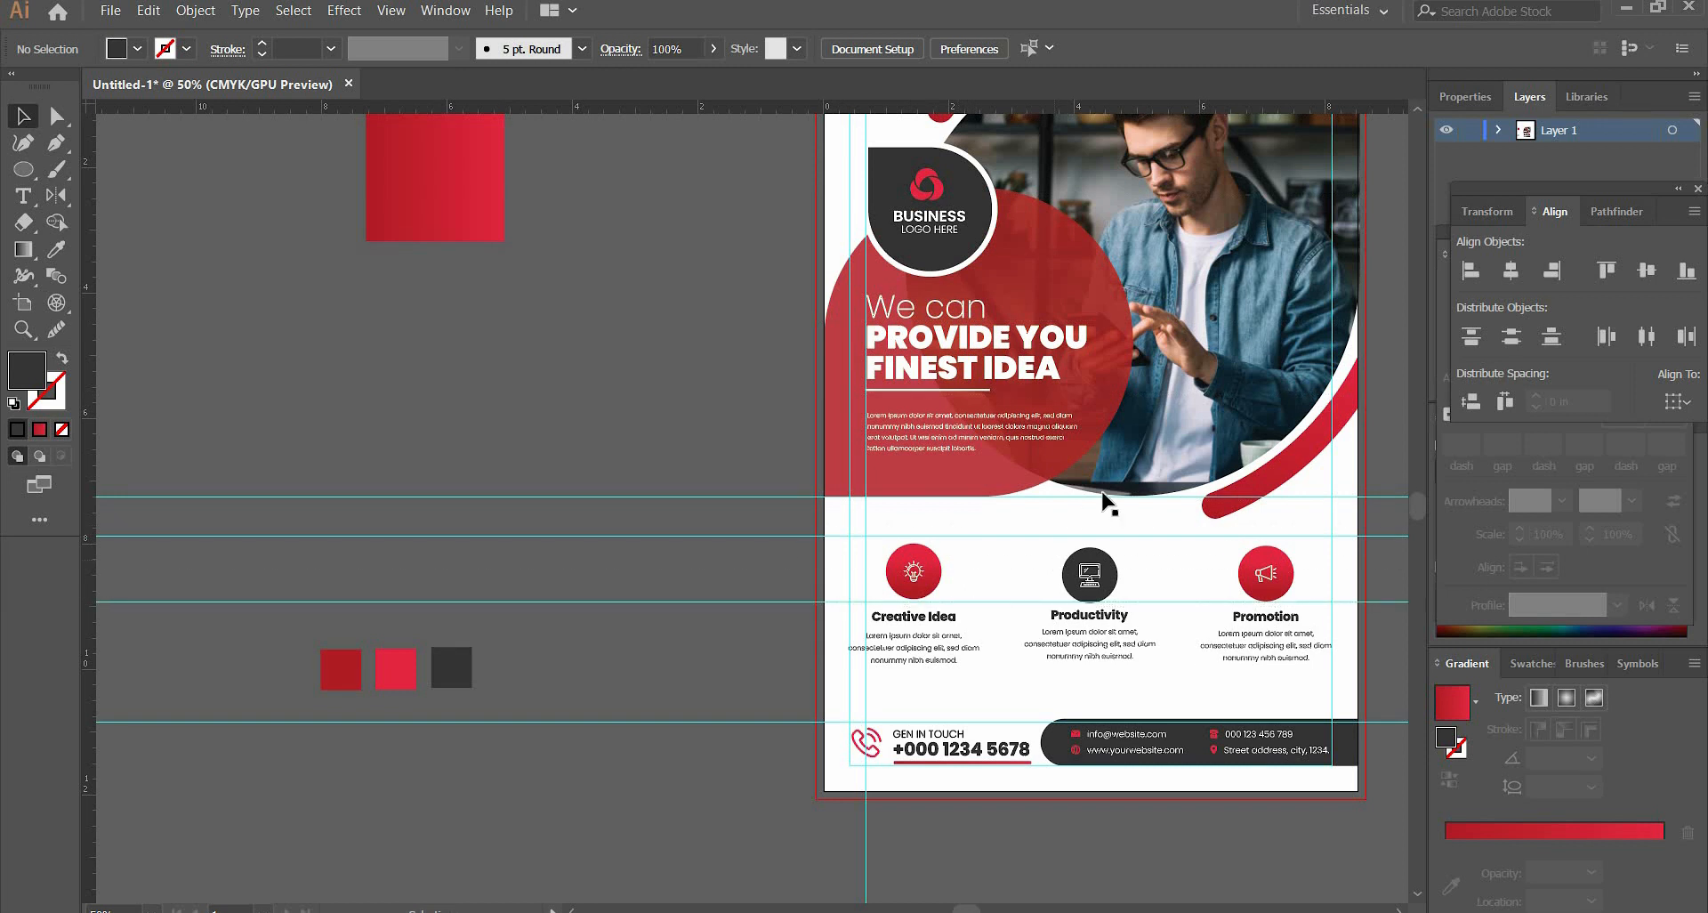
{"action": "left_click", "coordinate": [1116, 587]}
{"action": "key", "text": "a"}
{"action": "left_click", "coordinate": [564, 428]}
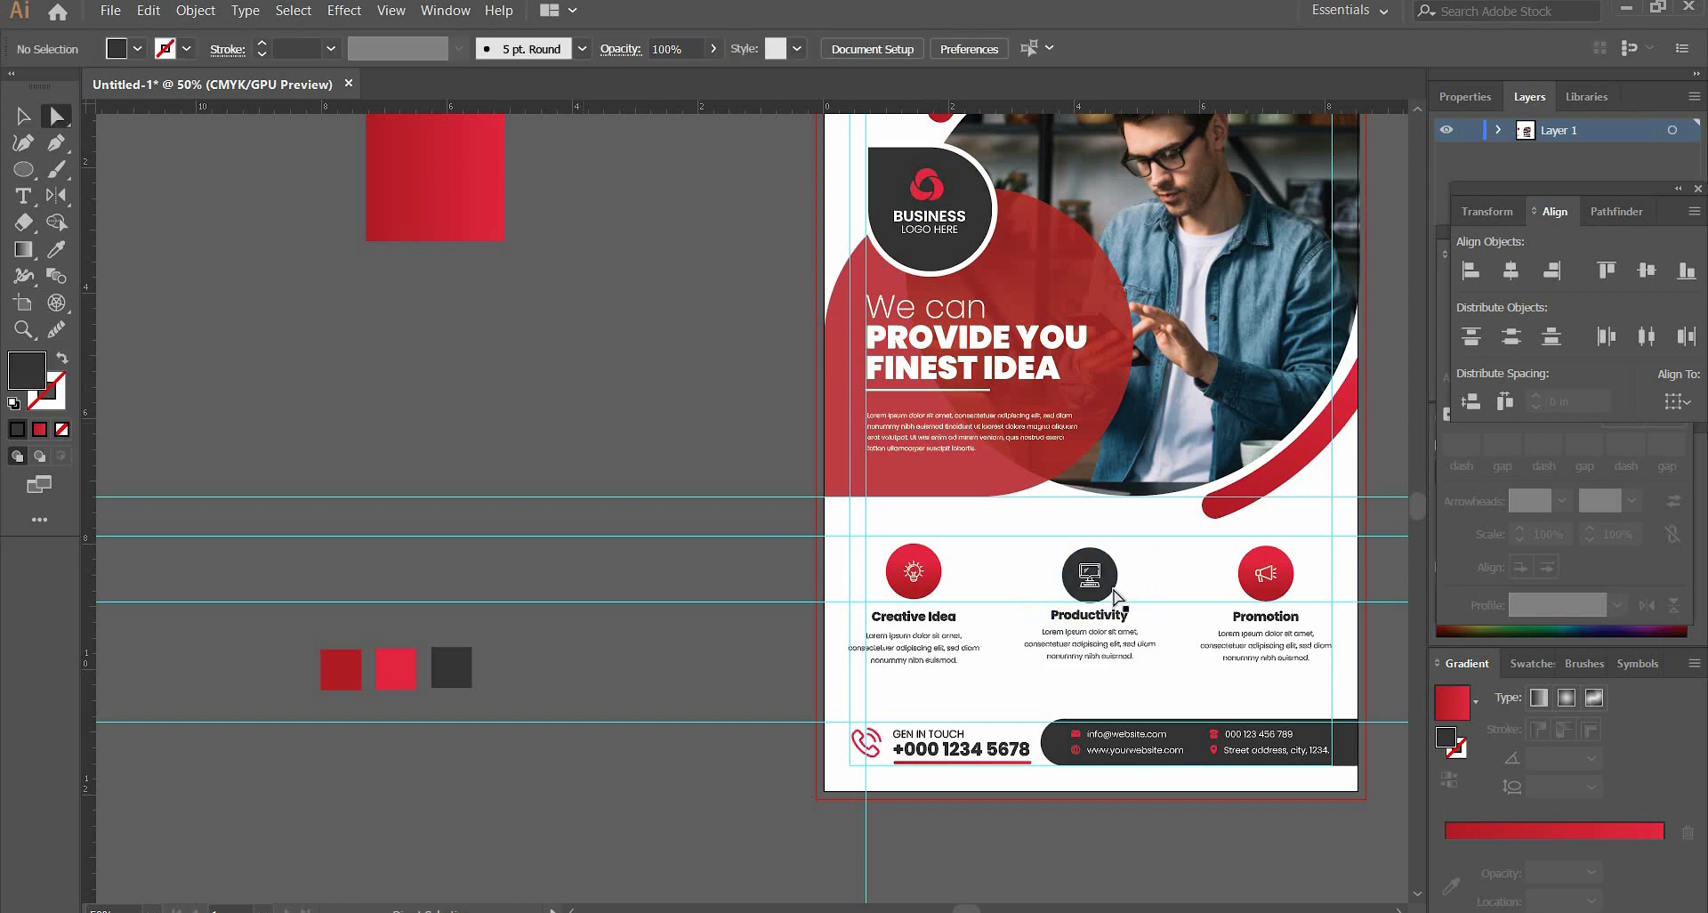
{"action": "left_click", "coordinate": [1115, 596]}
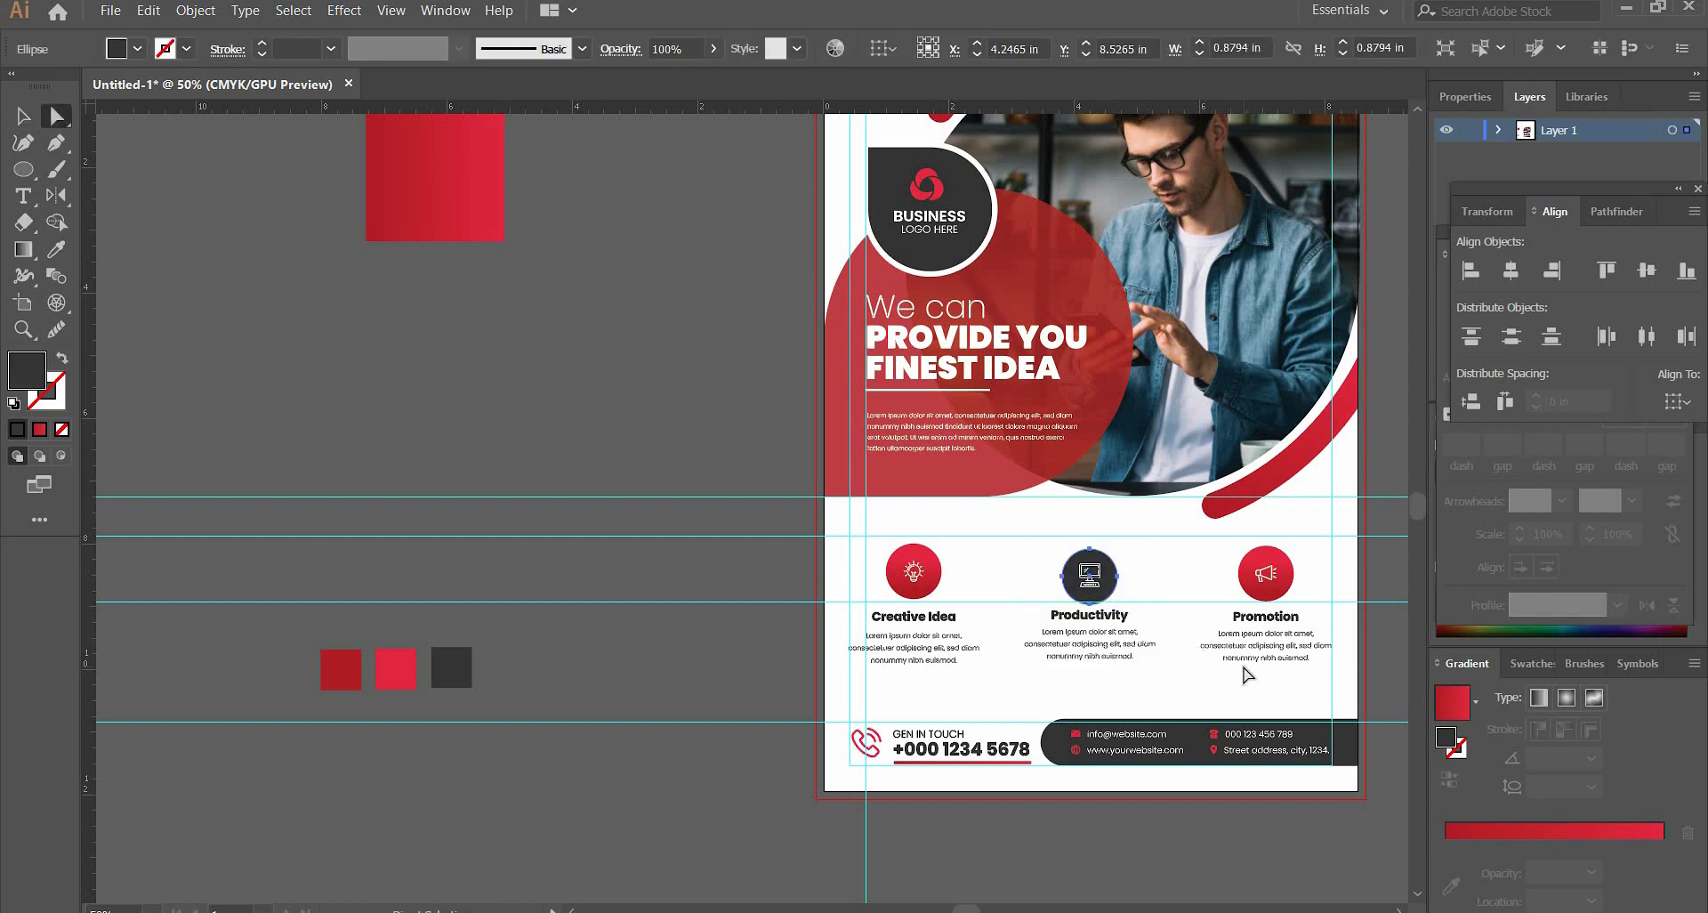
{"action": "left_click", "coordinate": [1150, 652]}
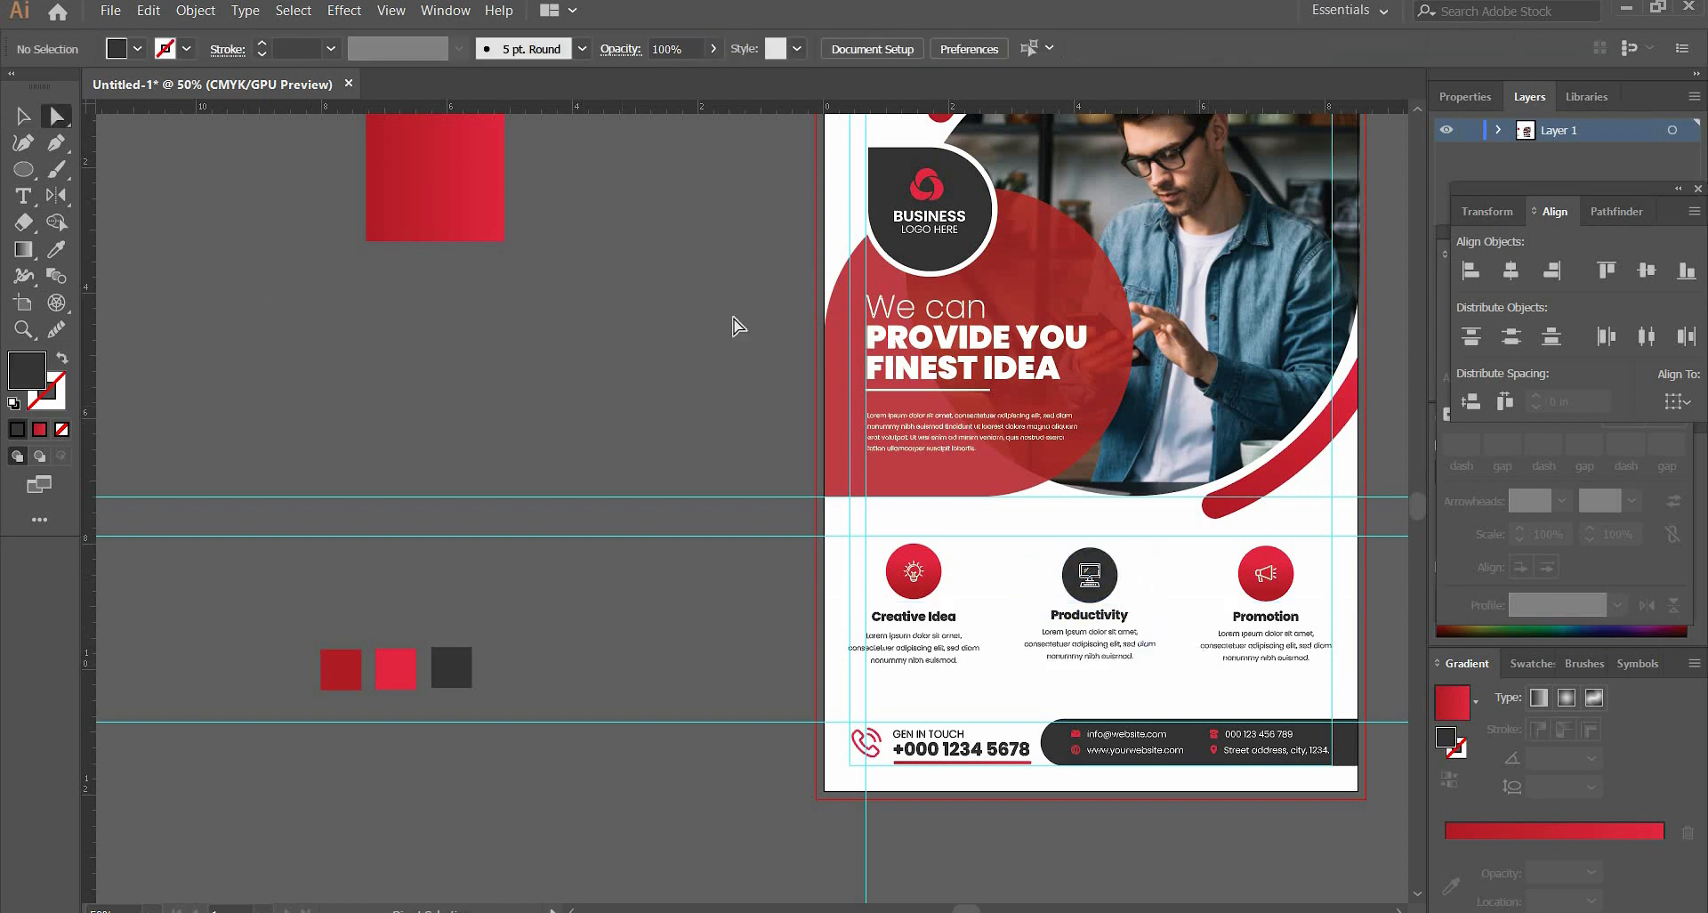
- Place a guide at the circles' lower edge and select only the monitor circle inside its group with the Group Selection tool
{"action": "key", "text": "v"}
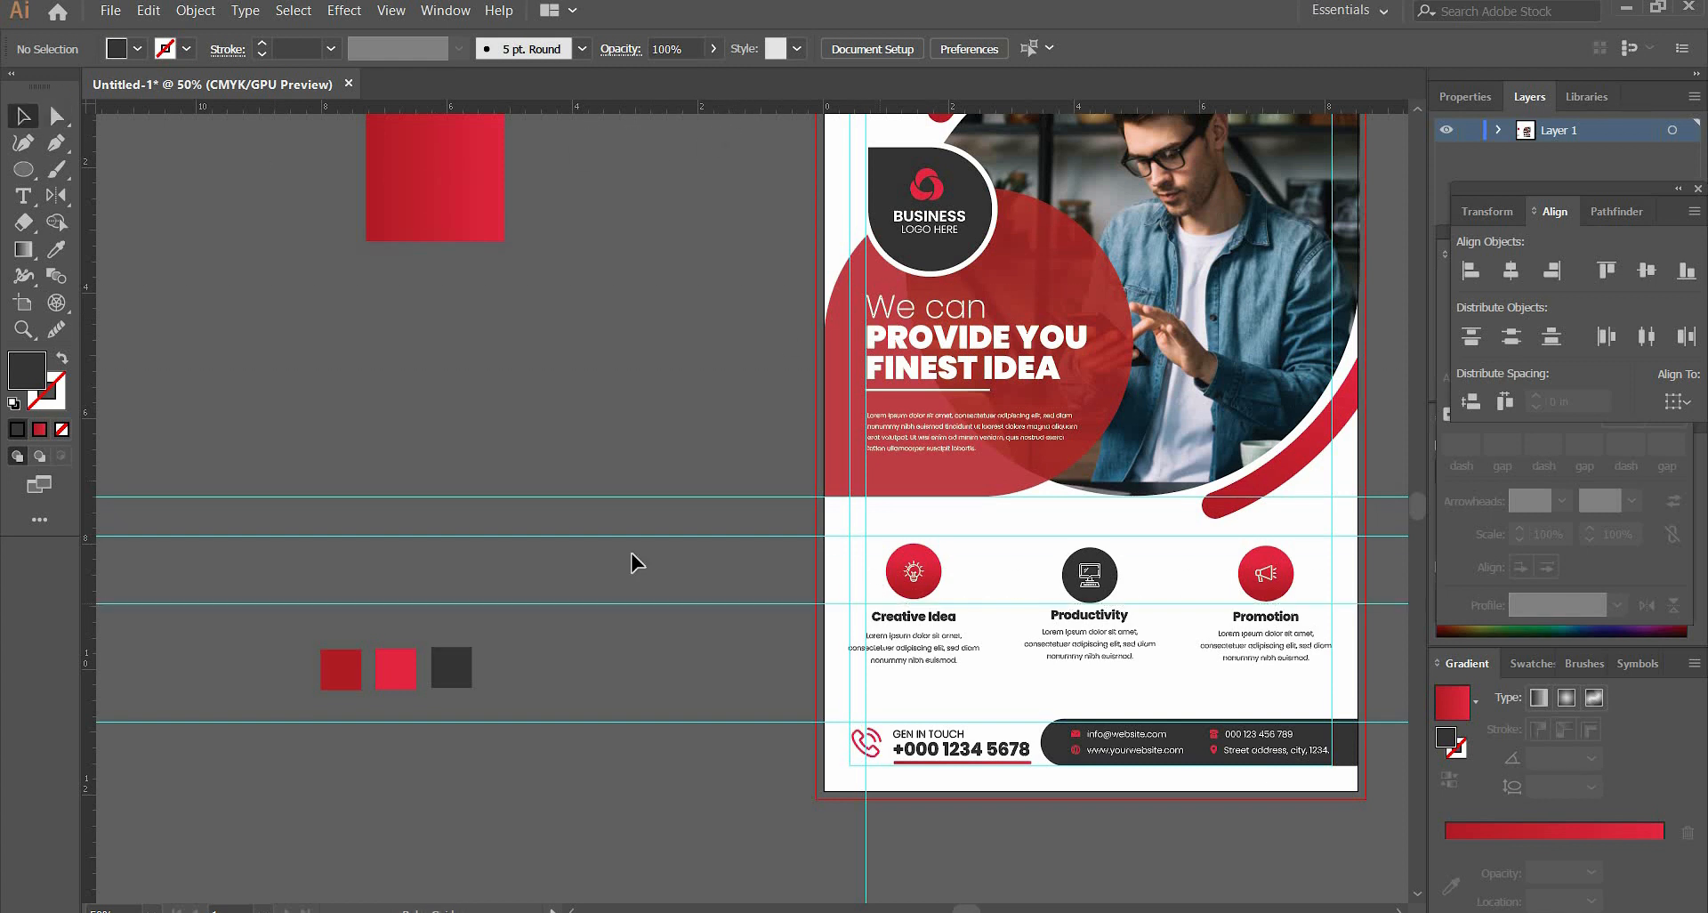
{"action": "left_click", "coordinate": [57, 116]}
{"action": "left_click", "coordinate": [142, 140]}
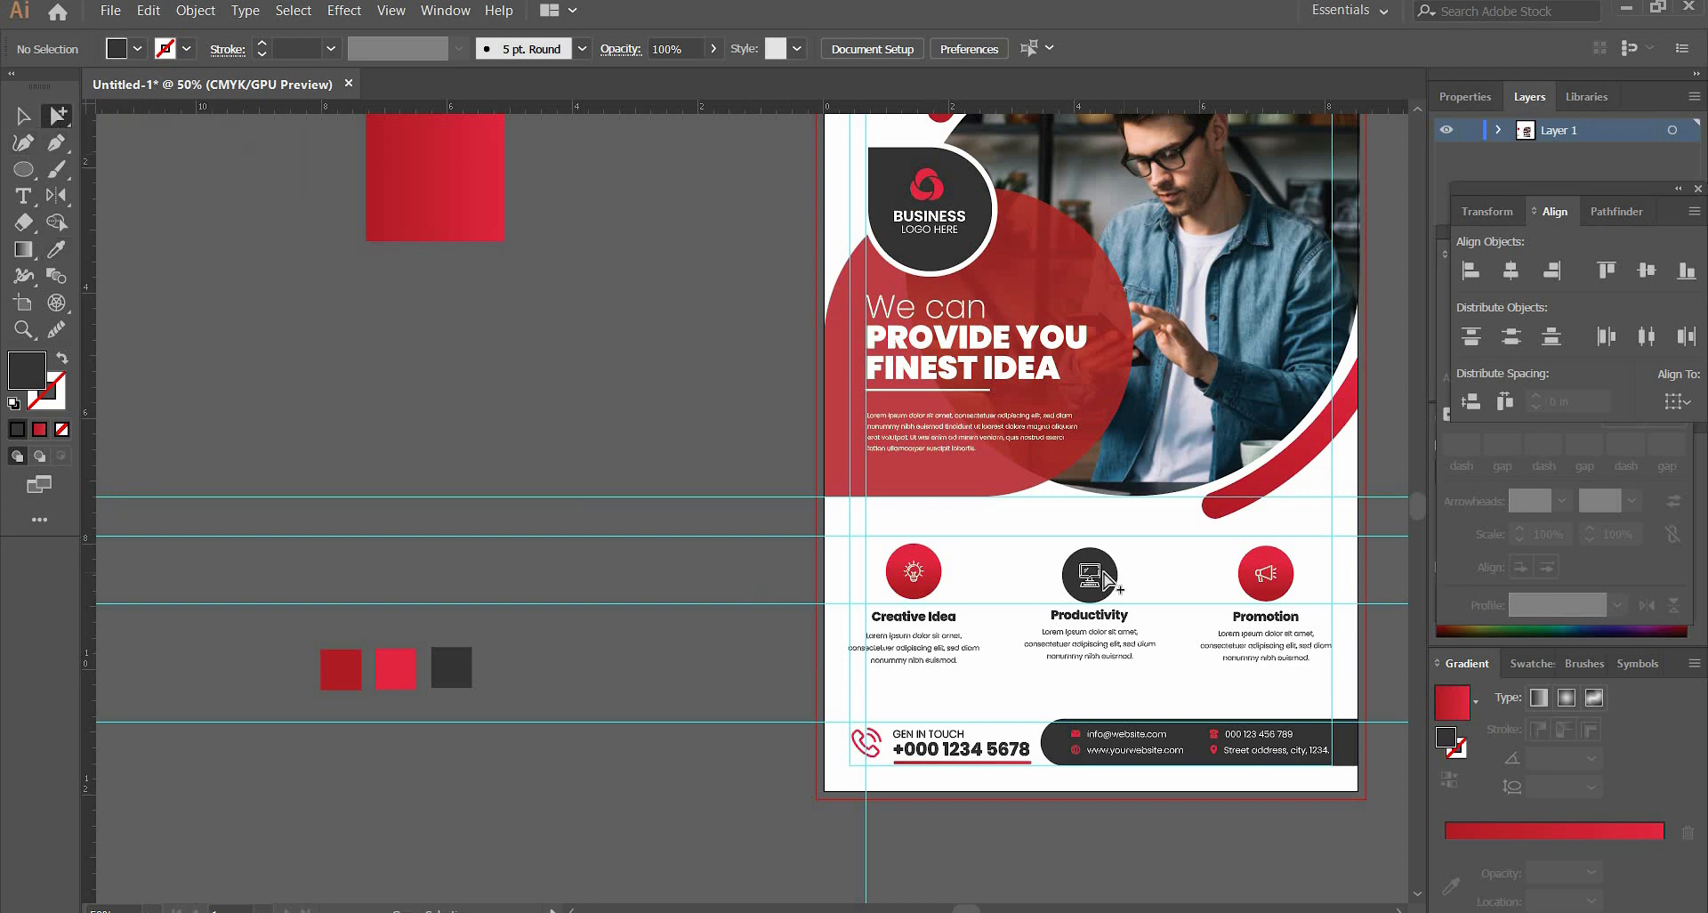
{"action": "left_click", "coordinate": [1104, 574]}
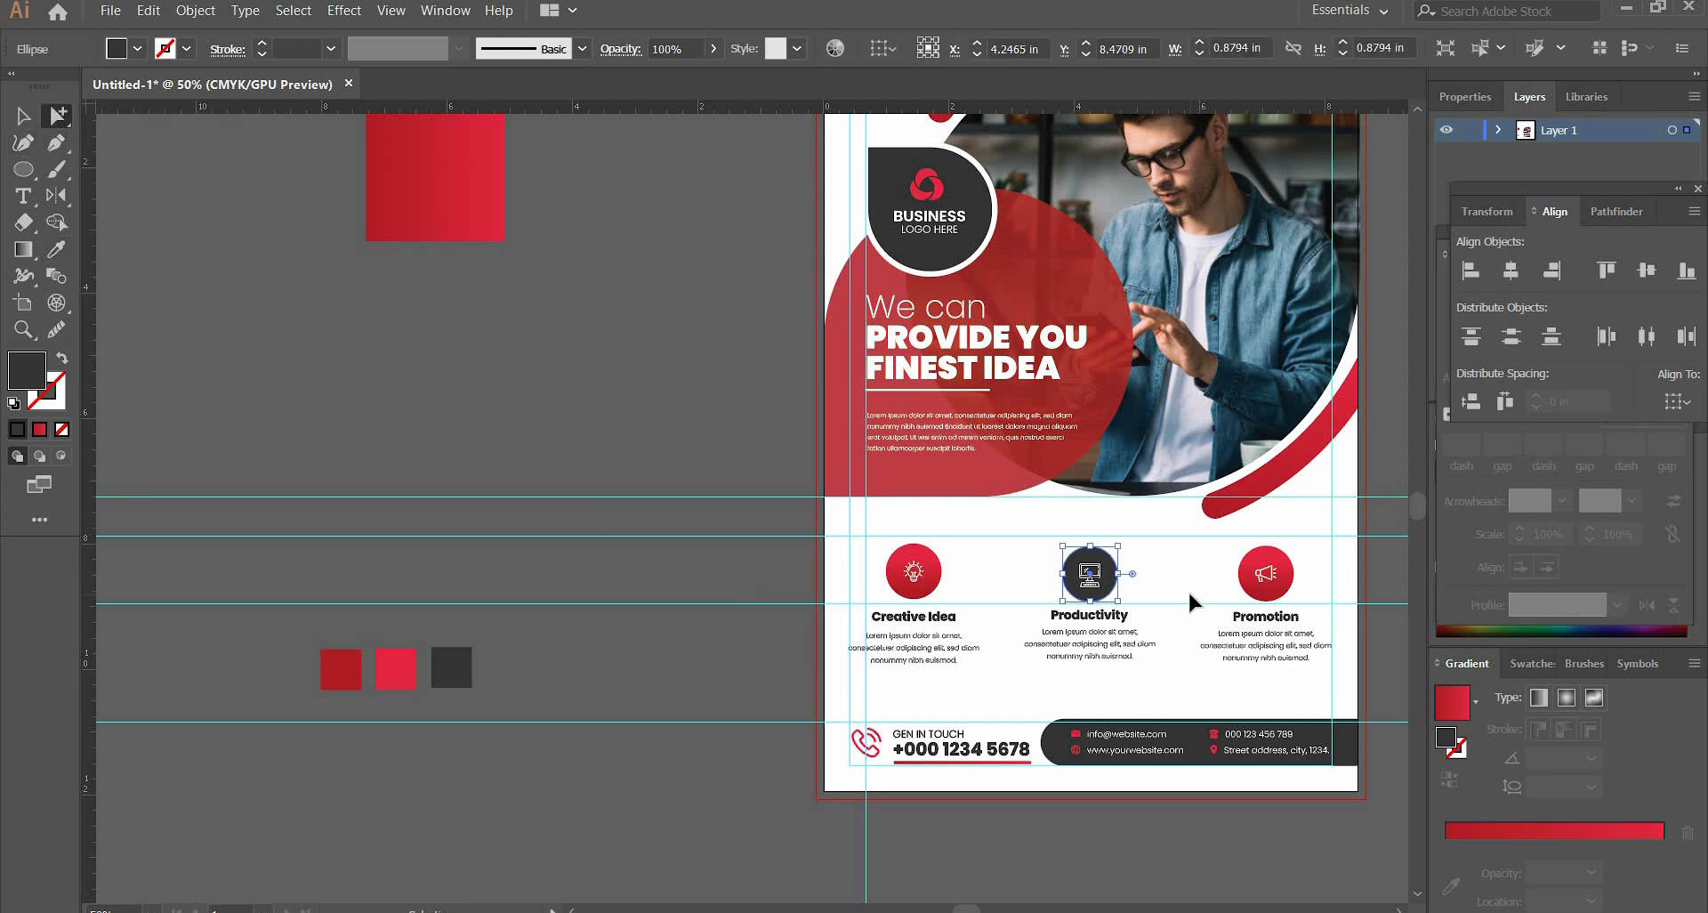
{"action": "left_click", "coordinate": [1187, 589]}
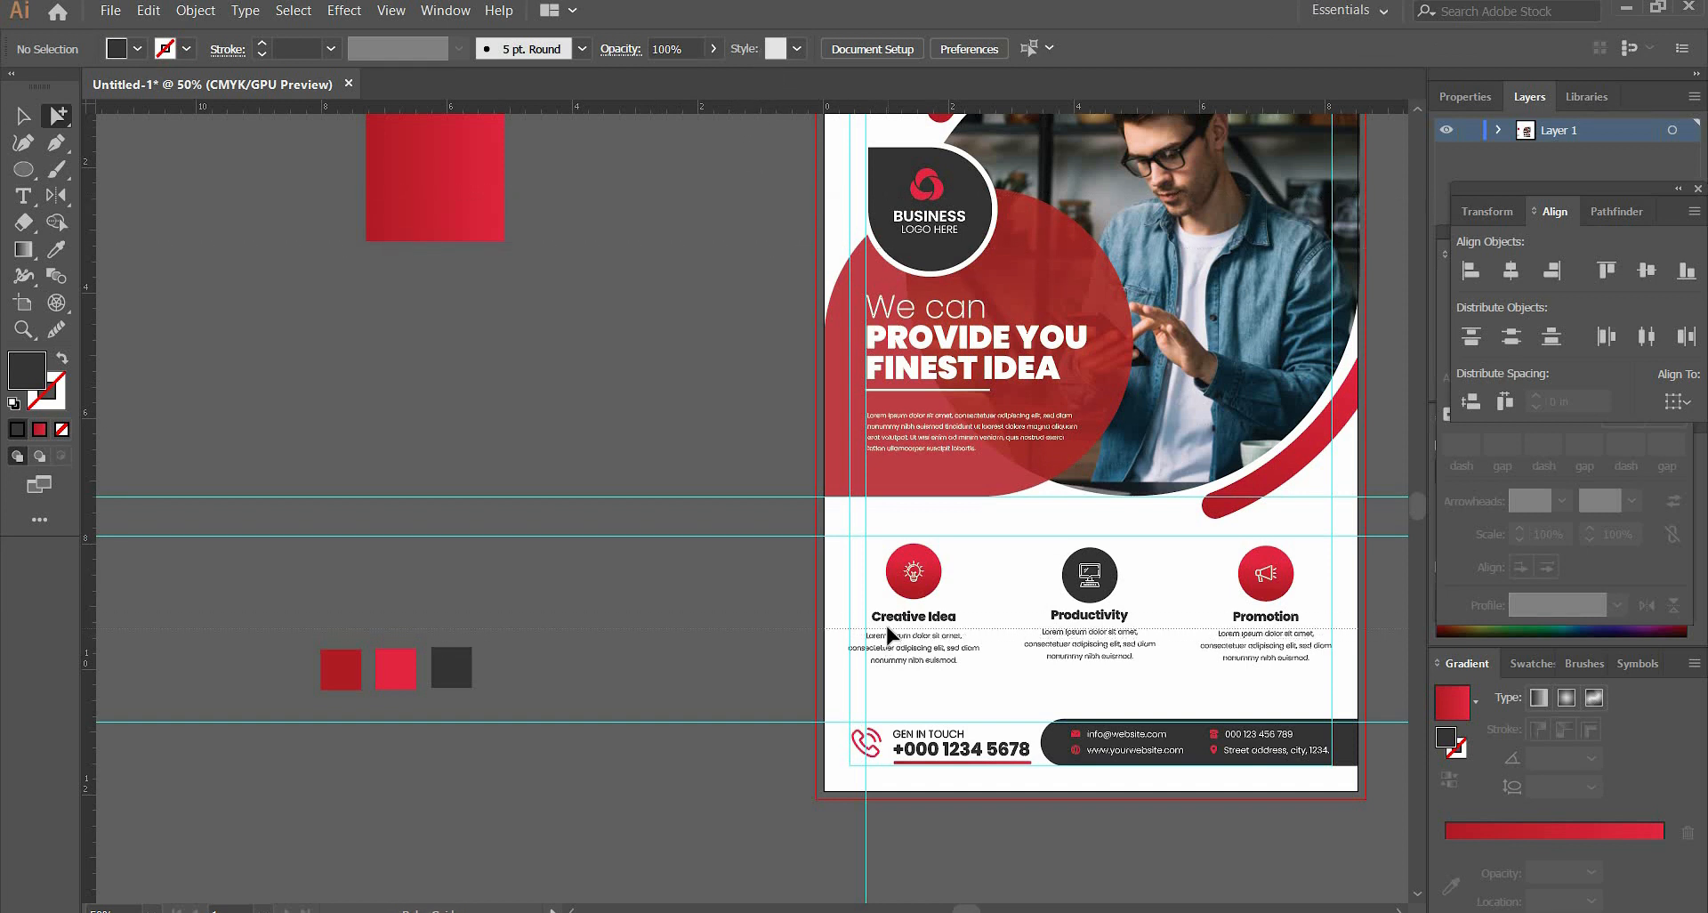
- Place horizontal guides at the first line of the descriptions, the top of the column titles and the lower edge of the icon circles
{"action": "left_click_drag", "start_coordinate": [888, 633], "coordinate": [900, 634]}
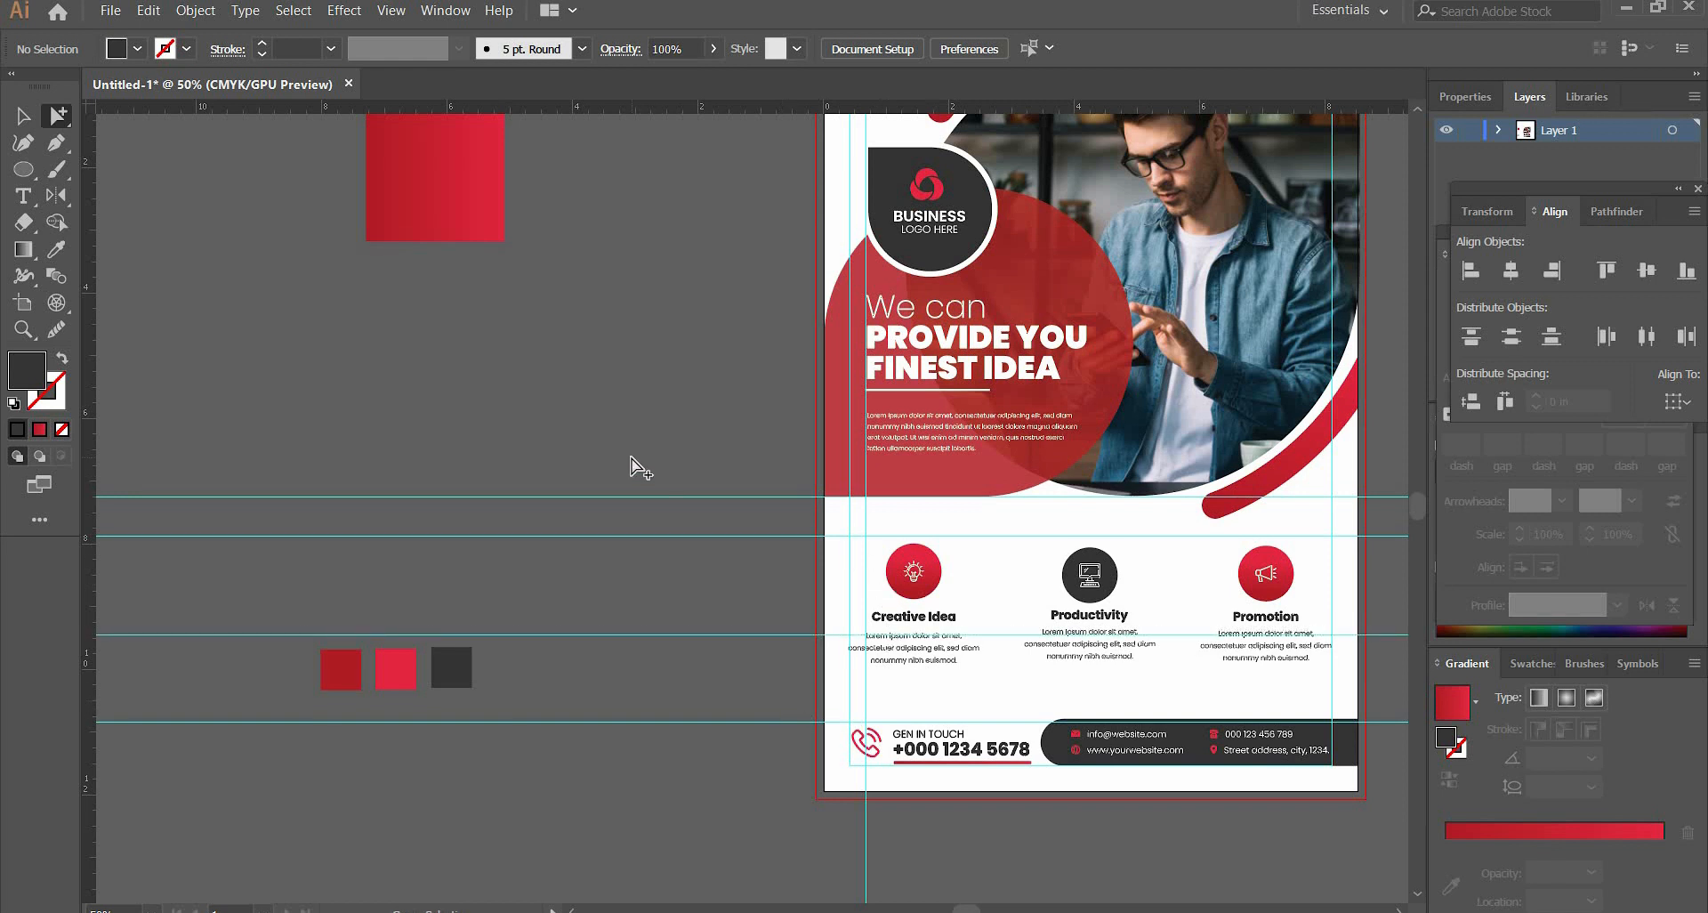
{"action": "key", "text": "v"}
{"action": "key", "text": "ctrl+plus"}
{"action": "left_click_drag", "start_coordinate": [687, 316], "coordinate": [221, 328]}
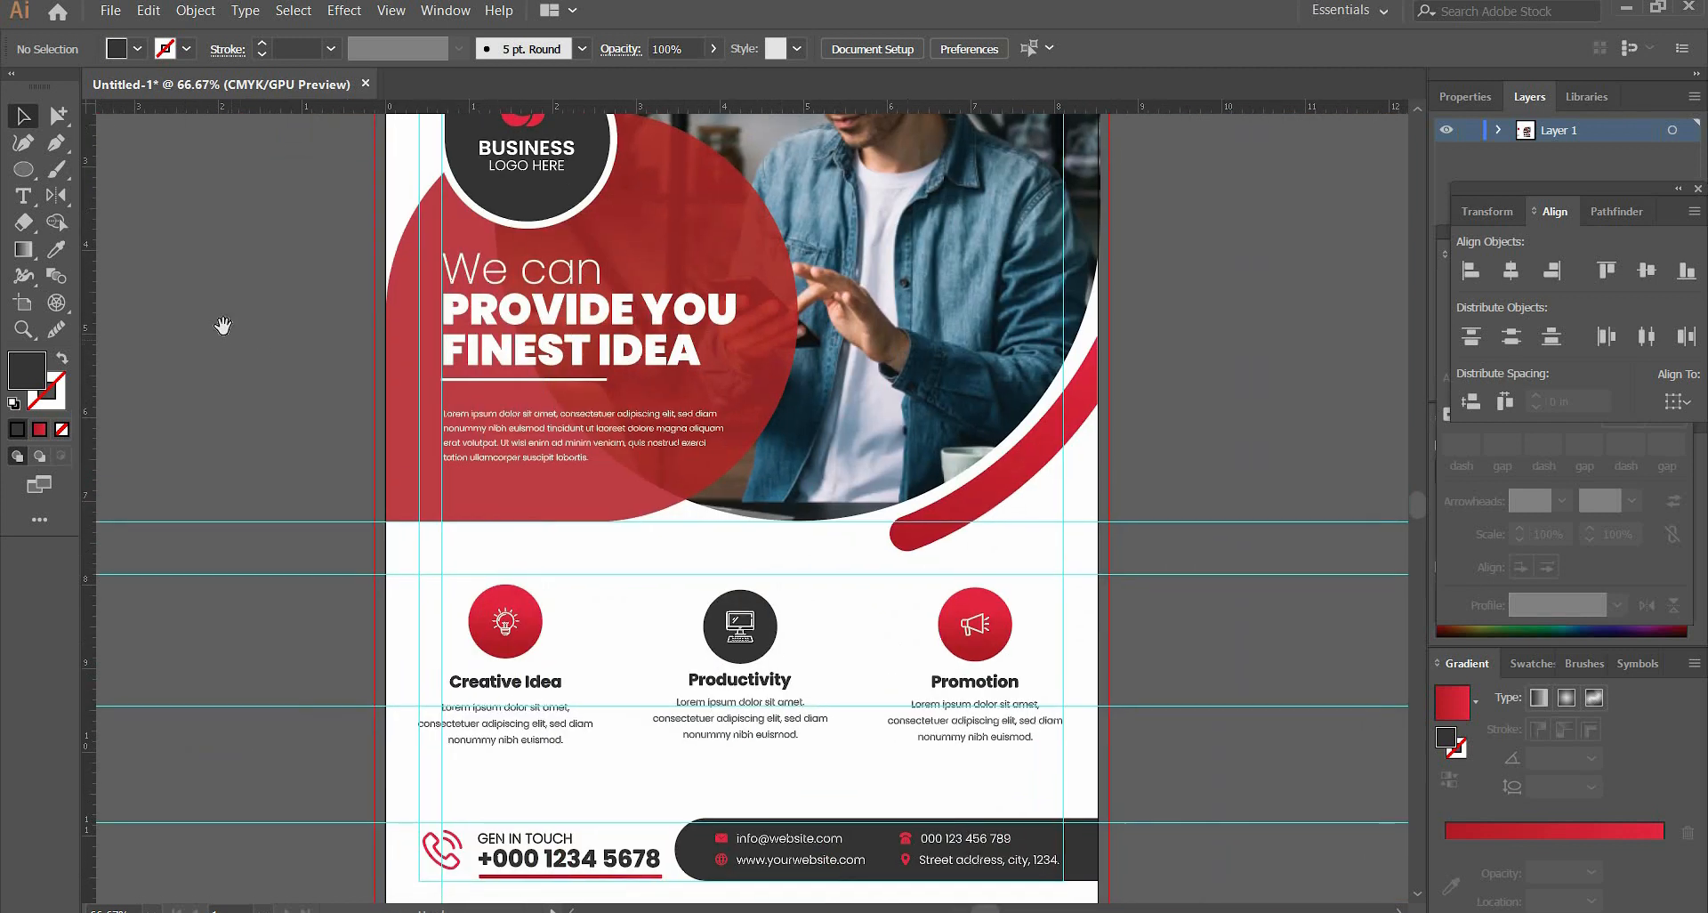
{"action": "left_click_drag", "start_coordinate": [594, 105], "coordinate": [617, 654]}
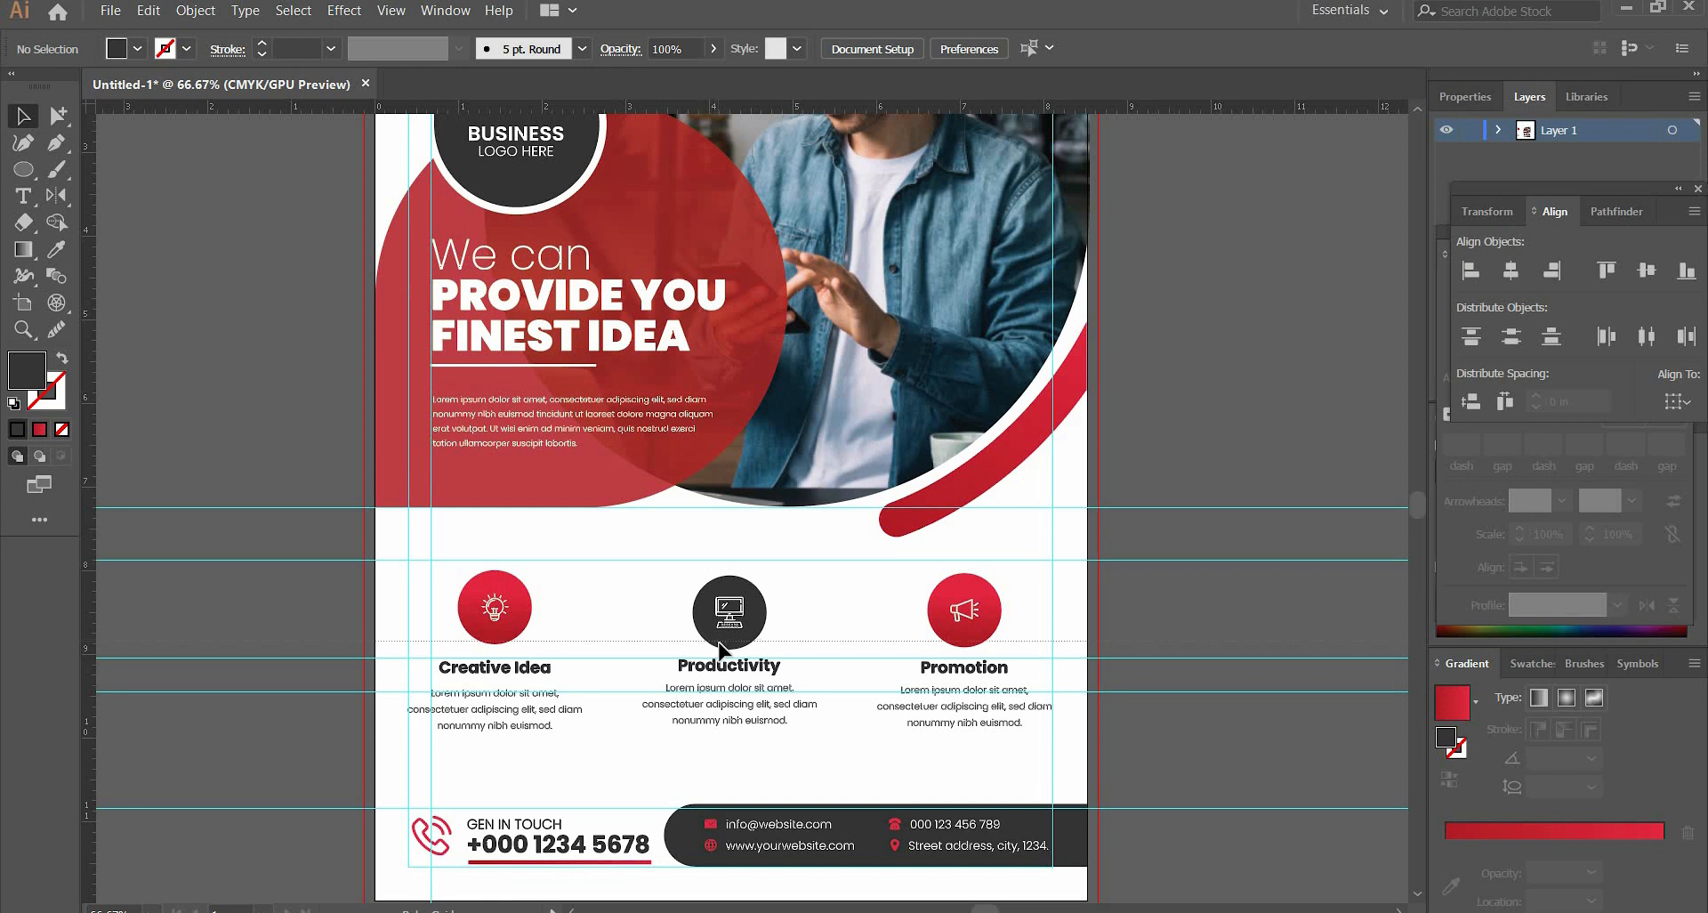
{"action": "left_click_drag", "start_coordinate": [722, 641], "coordinate": [722, 641]}
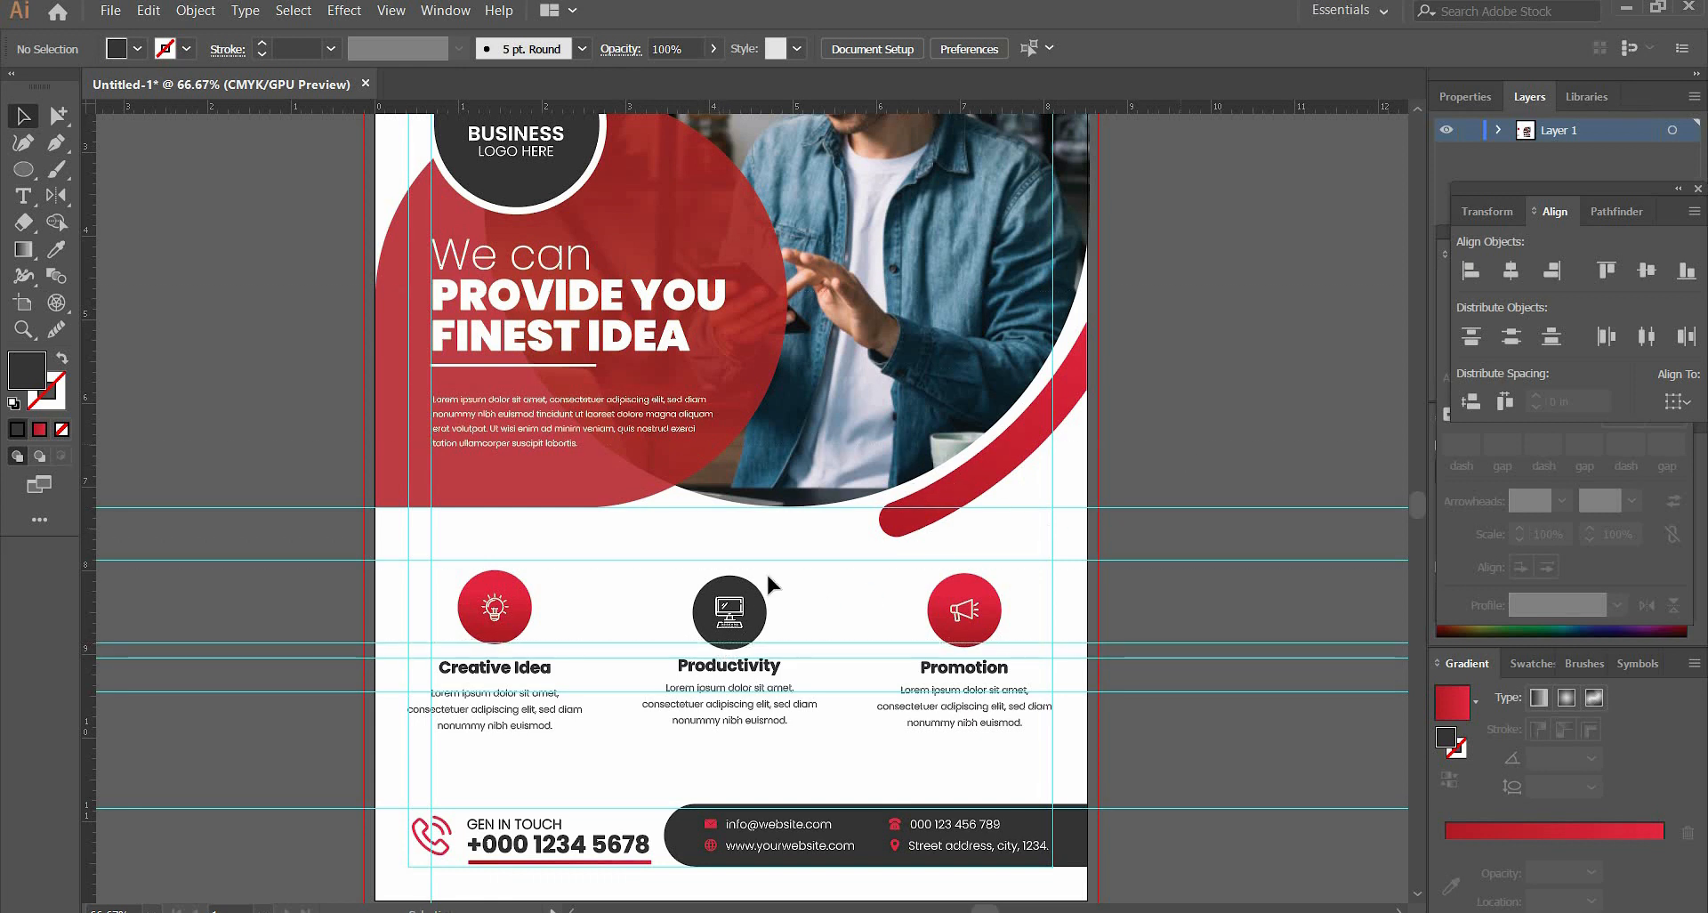
- Ungroup the Productivity column and nudge its monitor circle up to the guide at the circles' lower edge
{"action": "left_click", "coordinate": [719, 634]}
{"action": "left_click", "coordinate": [1148, 454]}
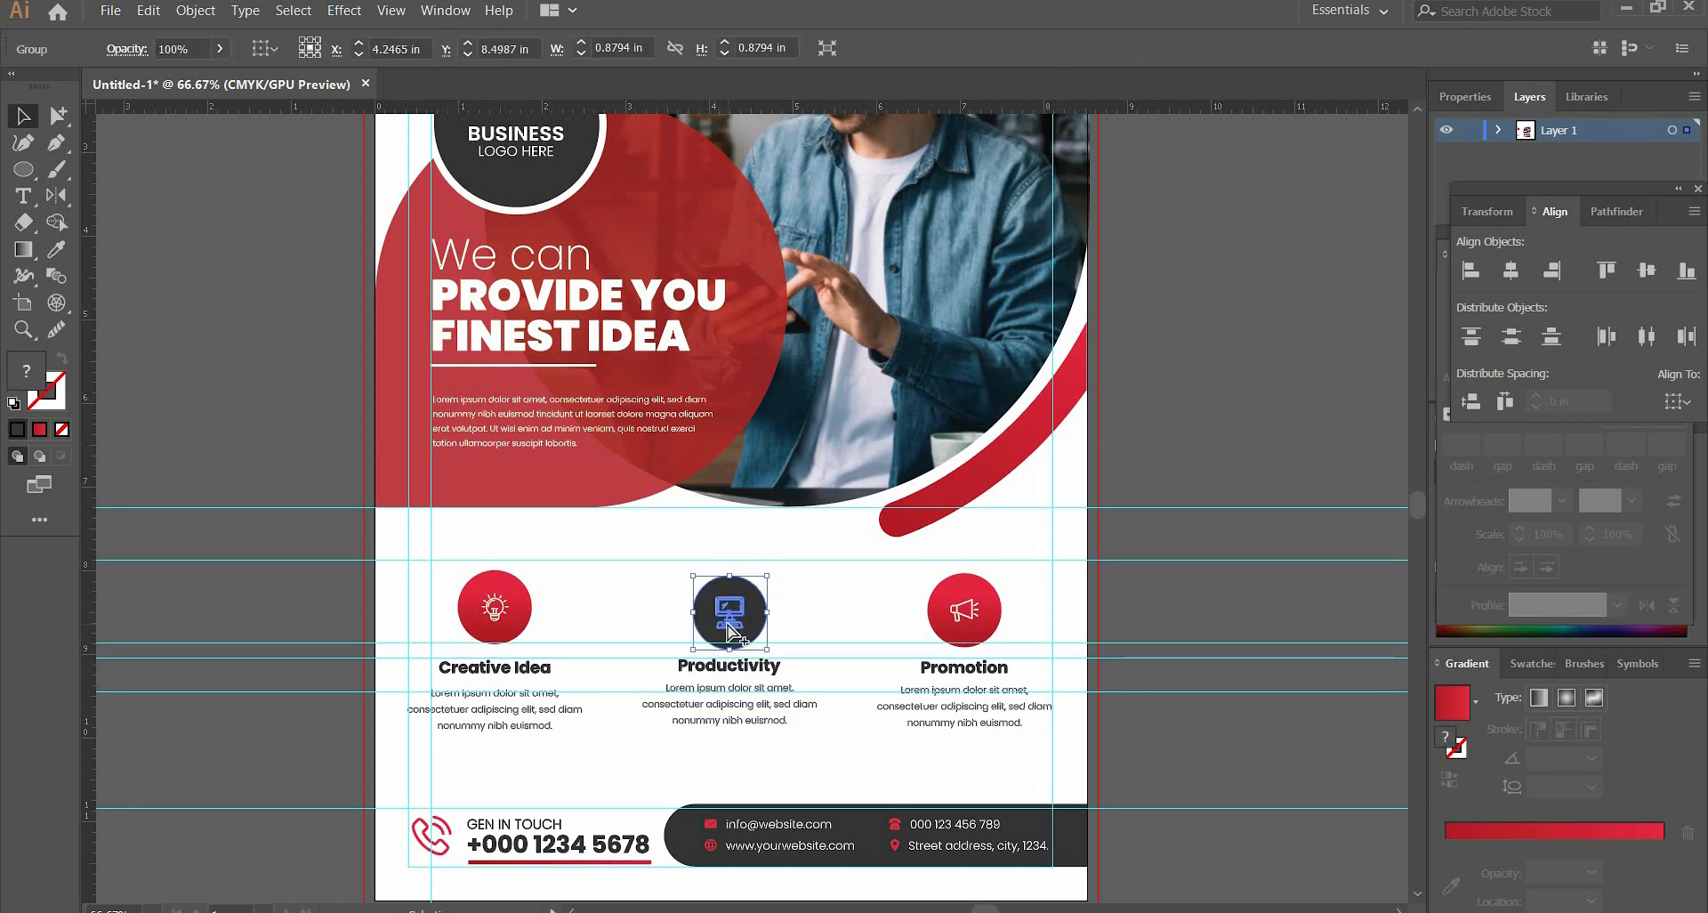
{"action": "left_click", "coordinate": [747, 618]}
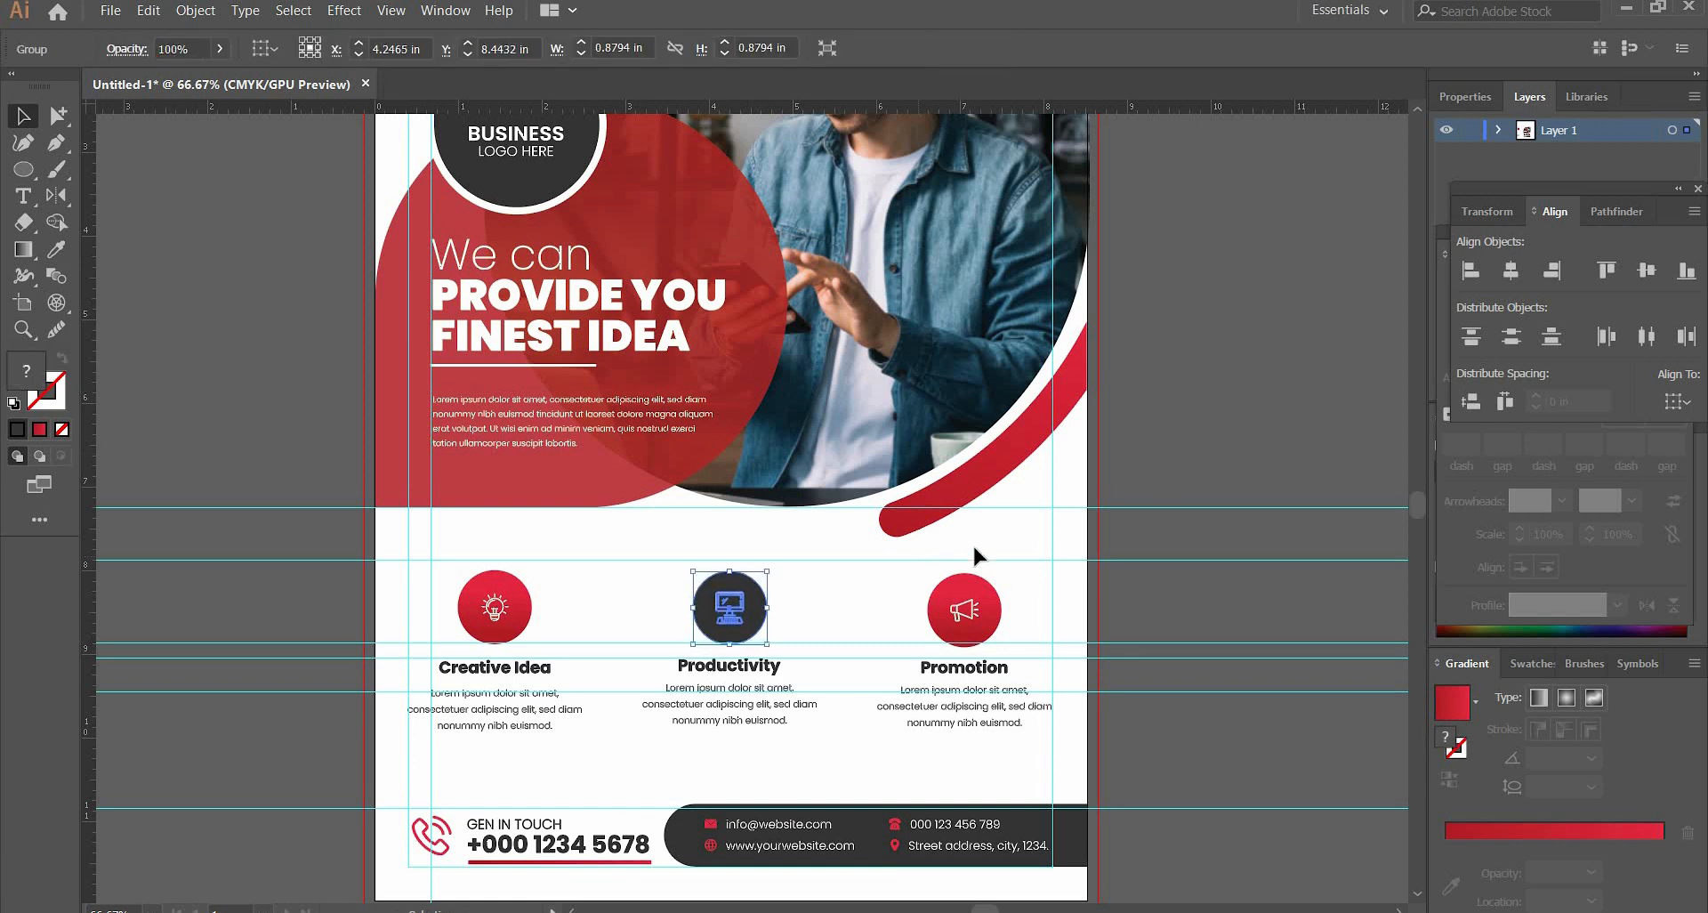
- Ungroup the Promotion column and nudge its megaphone circle up to the guide at the circles' lower edge
{"action": "left_click", "coordinate": [1016, 584]}
{"action": "left_click_drag", "start_coordinate": [1017, 587], "coordinate": [914, 639]}
{"action": "key", "text": "ctrl+shift+g"}
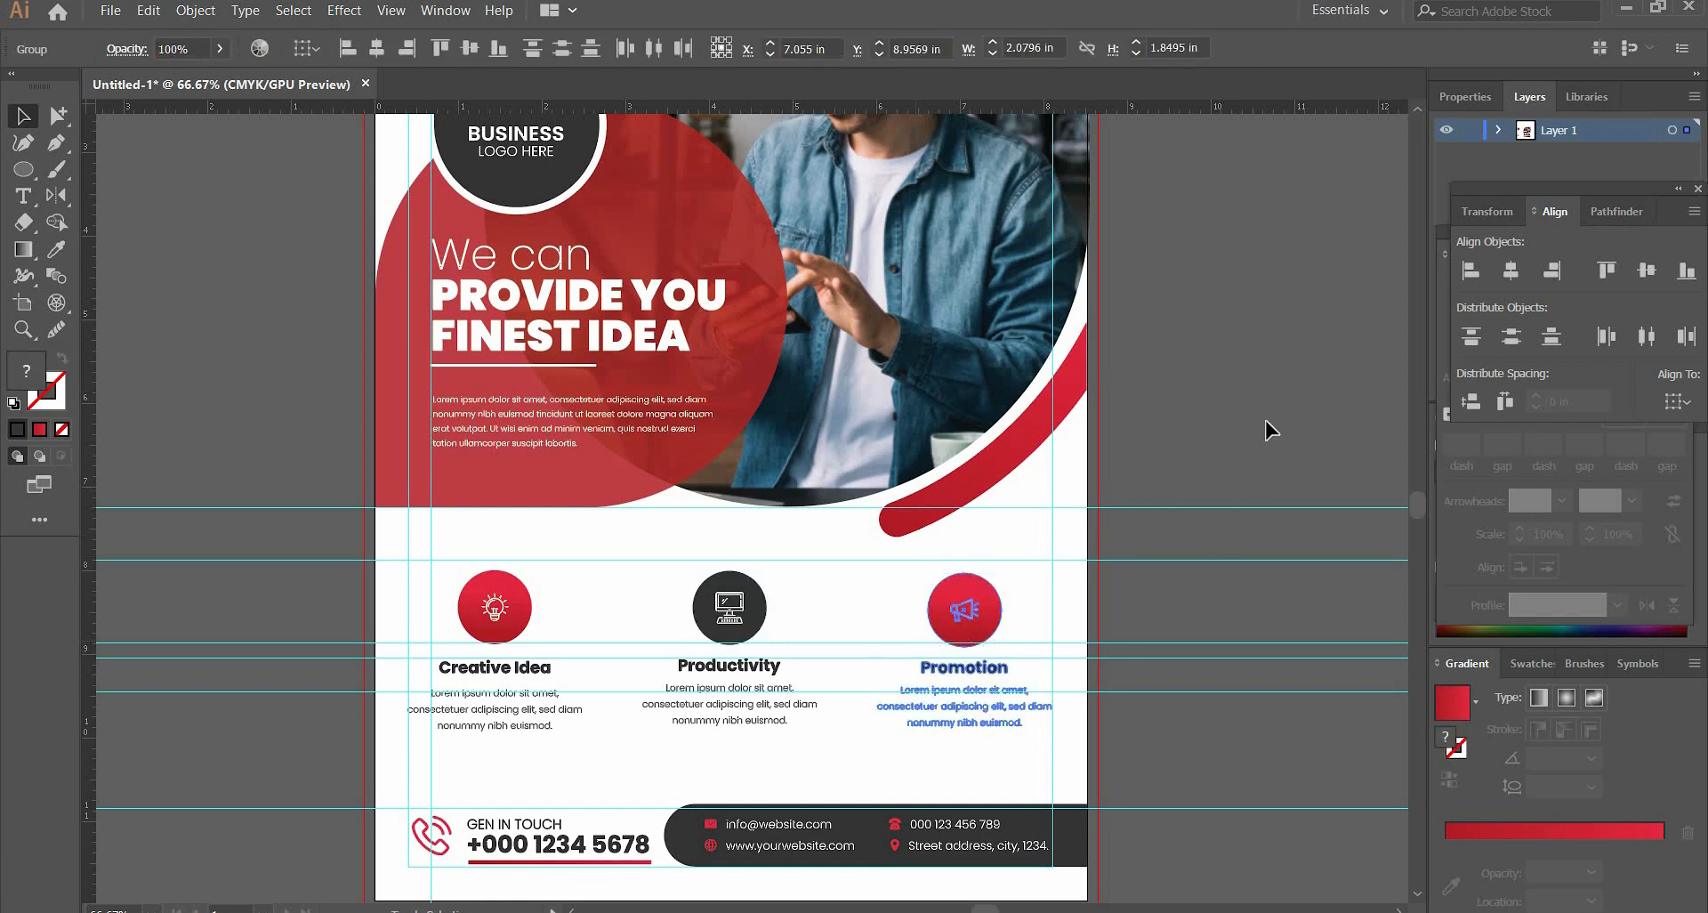
{"action": "left_click", "coordinate": [1266, 424]}
{"action": "left_click", "coordinate": [959, 612]}
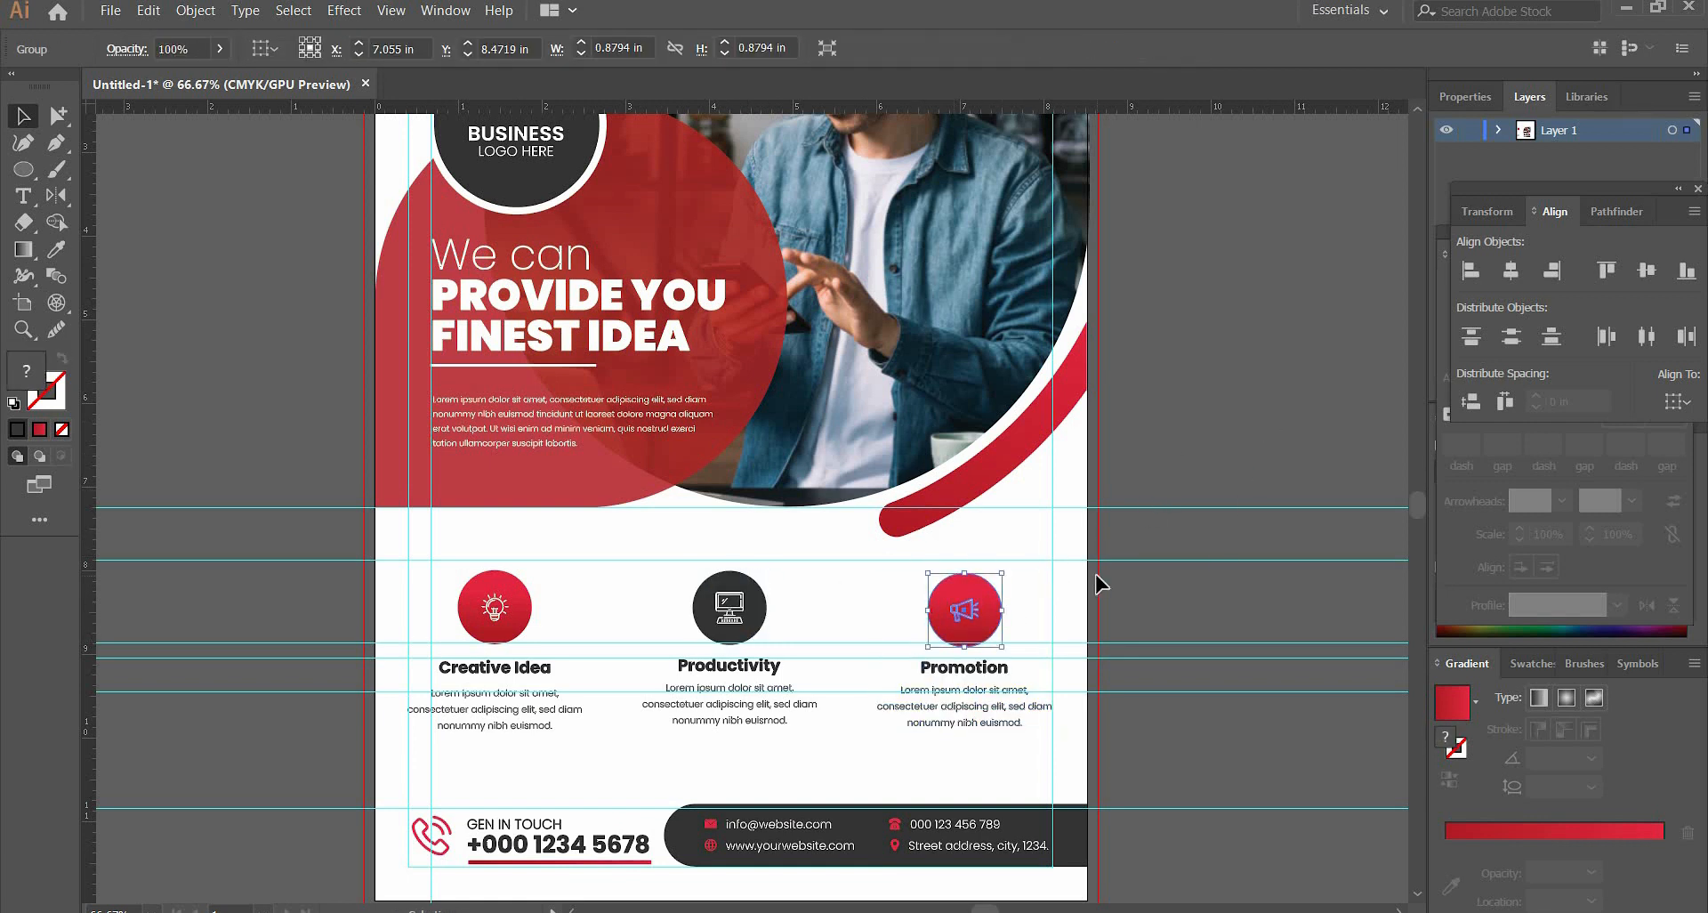
{"action": "left_click", "coordinate": [1226, 457]}
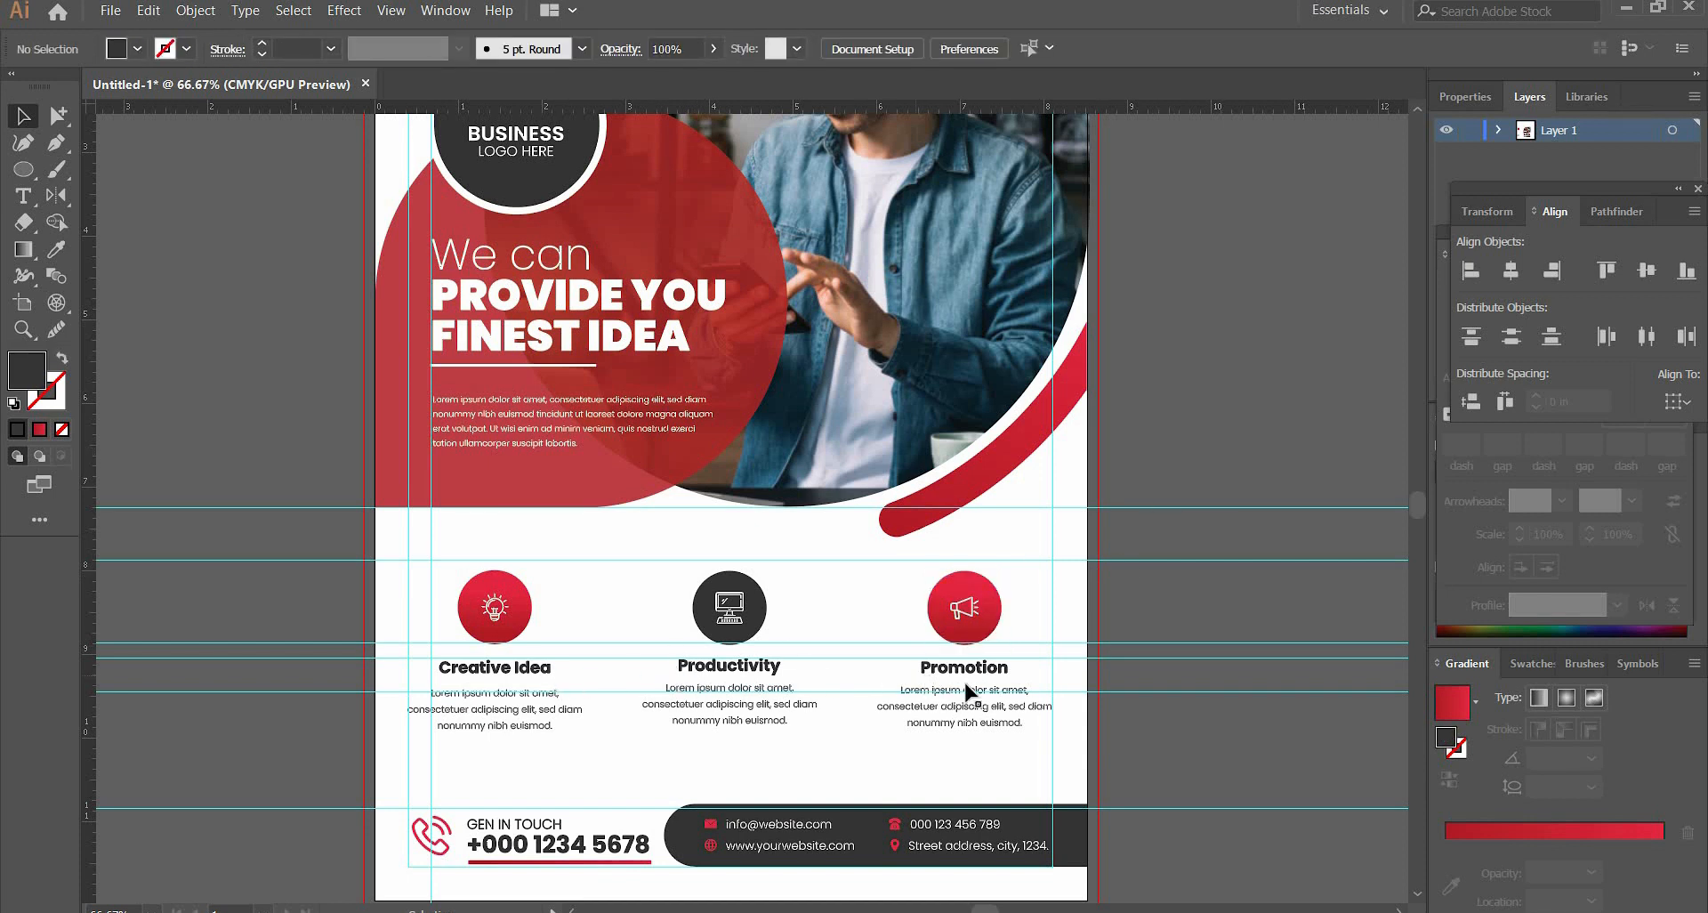
- Nudge the Productivity description down toward the guide that marks the first line of the descriptions
{"action": "left_click", "coordinate": [676, 689]}
{"action": "key", "text": "Down"}
{"action": "key", "text": "Down"}
{"action": "key", "text": "Down"}
{"action": "key", "text": "Down"}
{"action": "key", "text": "Down"}
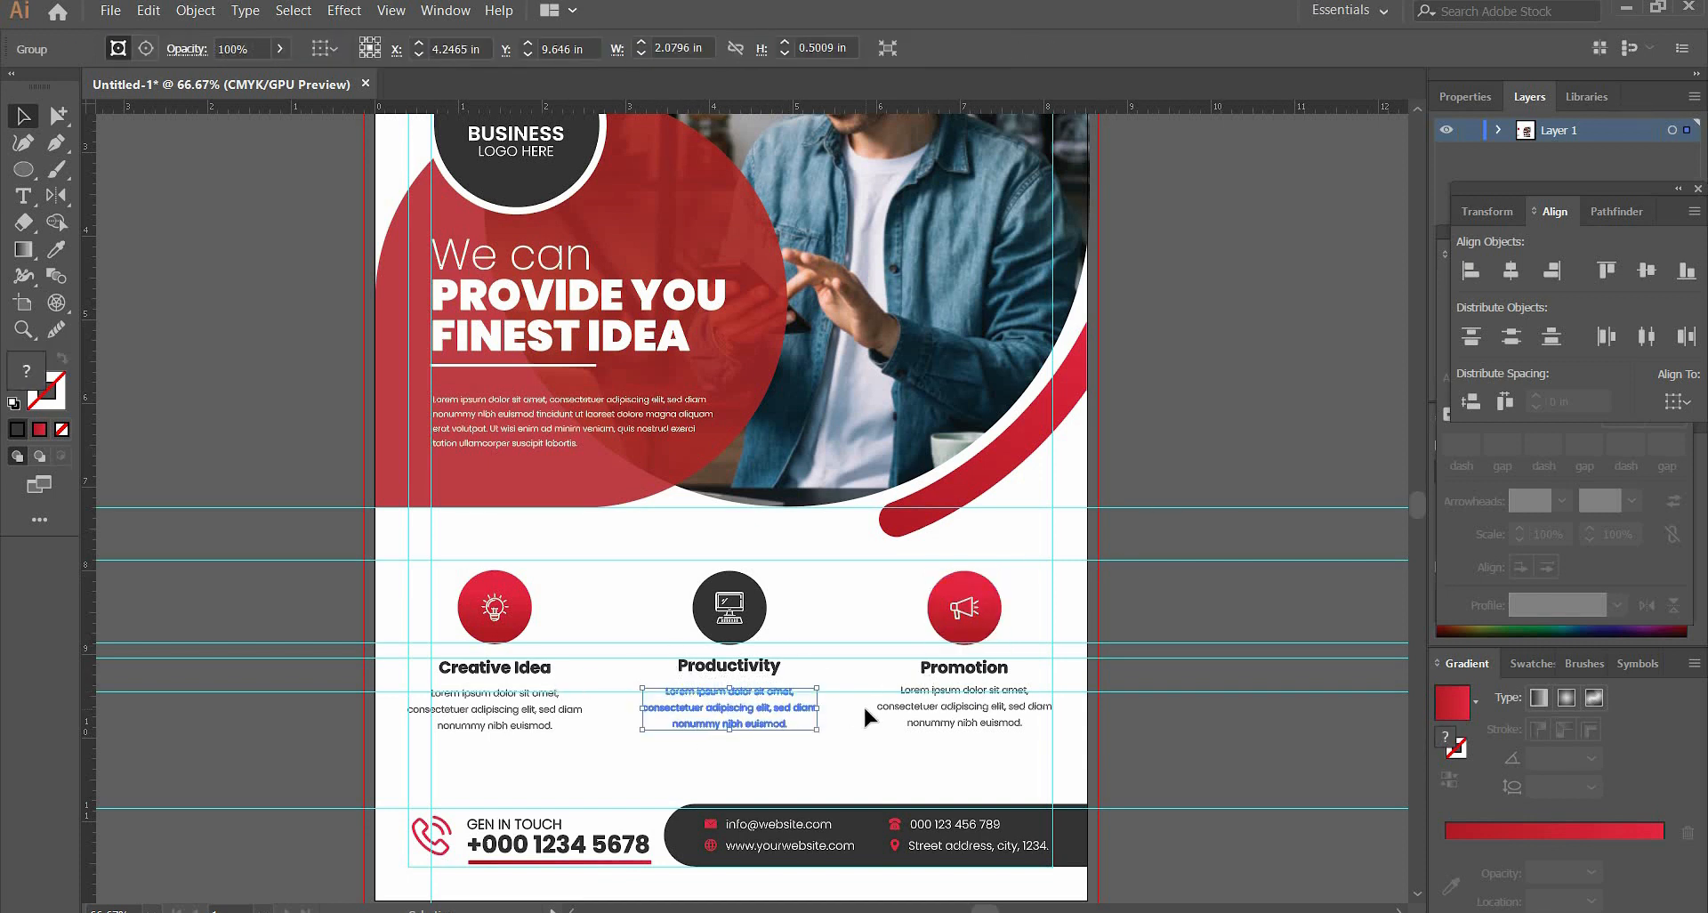
- Nudge the Promotion description down to the guide that marks the first line of the descriptions
{"action": "left_click", "coordinate": [947, 745]}
{"action": "left_click", "coordinate": [902, 698]}
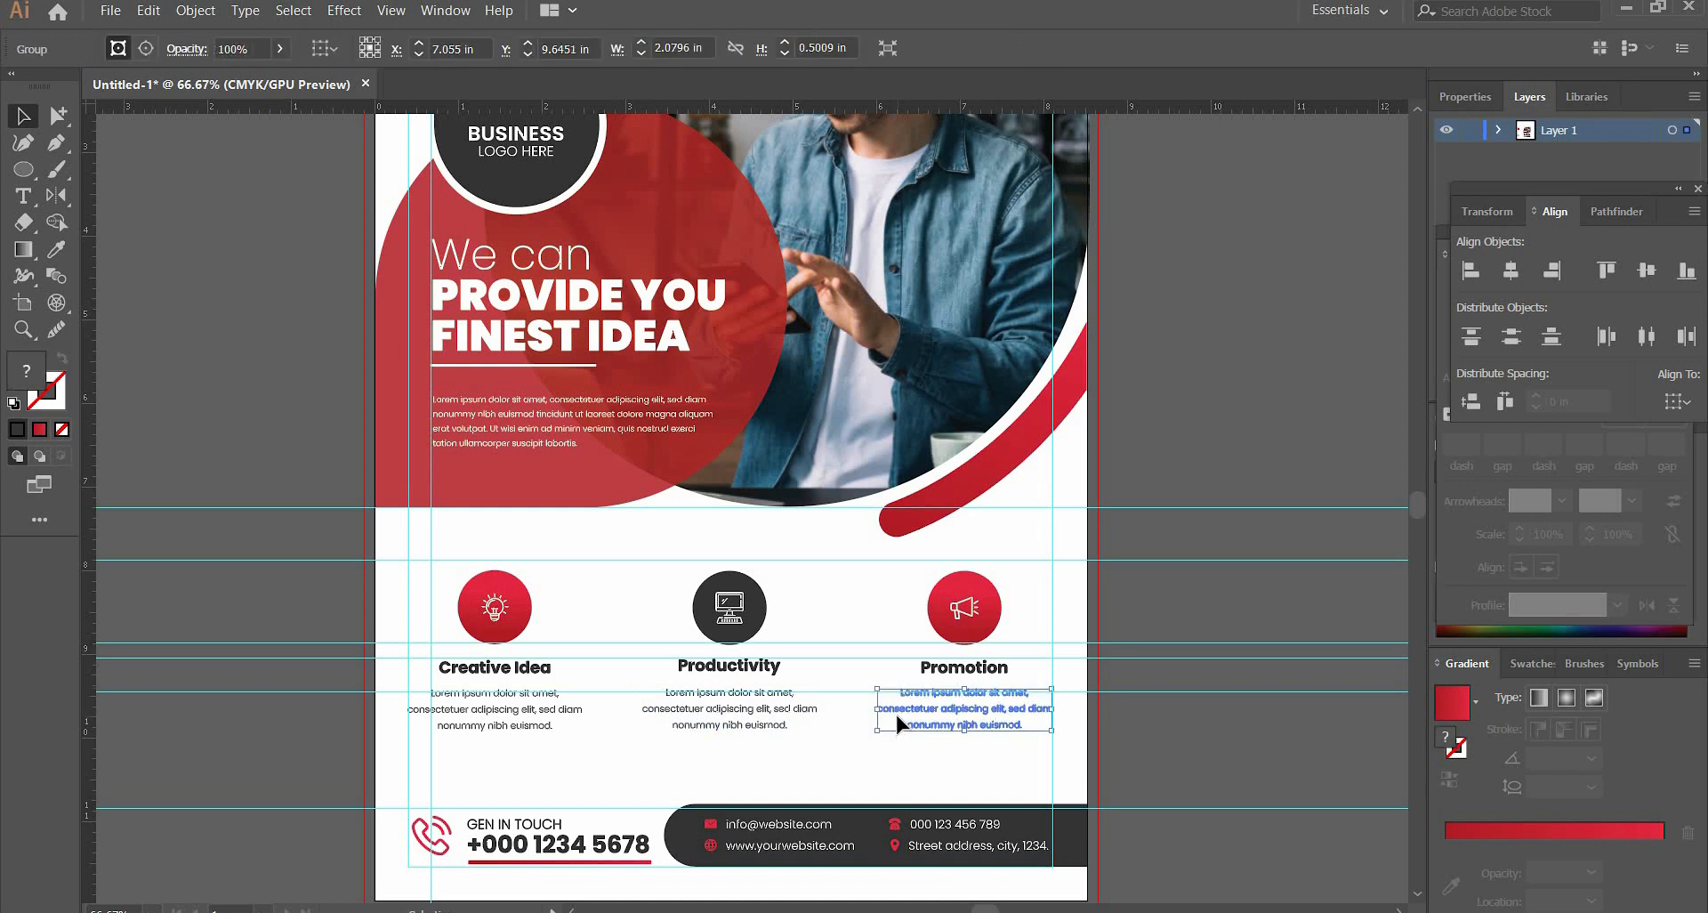
{"action": "key", "text": "Down"}
{"action": "key", "text": "Down"}
{"action": "key", "text": "Down"}
{"action": "key", "text": "Down"}
{"action": "key", "text": "Down"}
{"action": "left_click", "coordinate": [1103, 706]}
- Ungroup the Creative Idea column and fine-adjust the Productivity and Creative Idea descriptions downward to match the Promotion description
{"action": "left_click", "coordinate": [685, 699]}
{"action": "key", "text": "Down"}
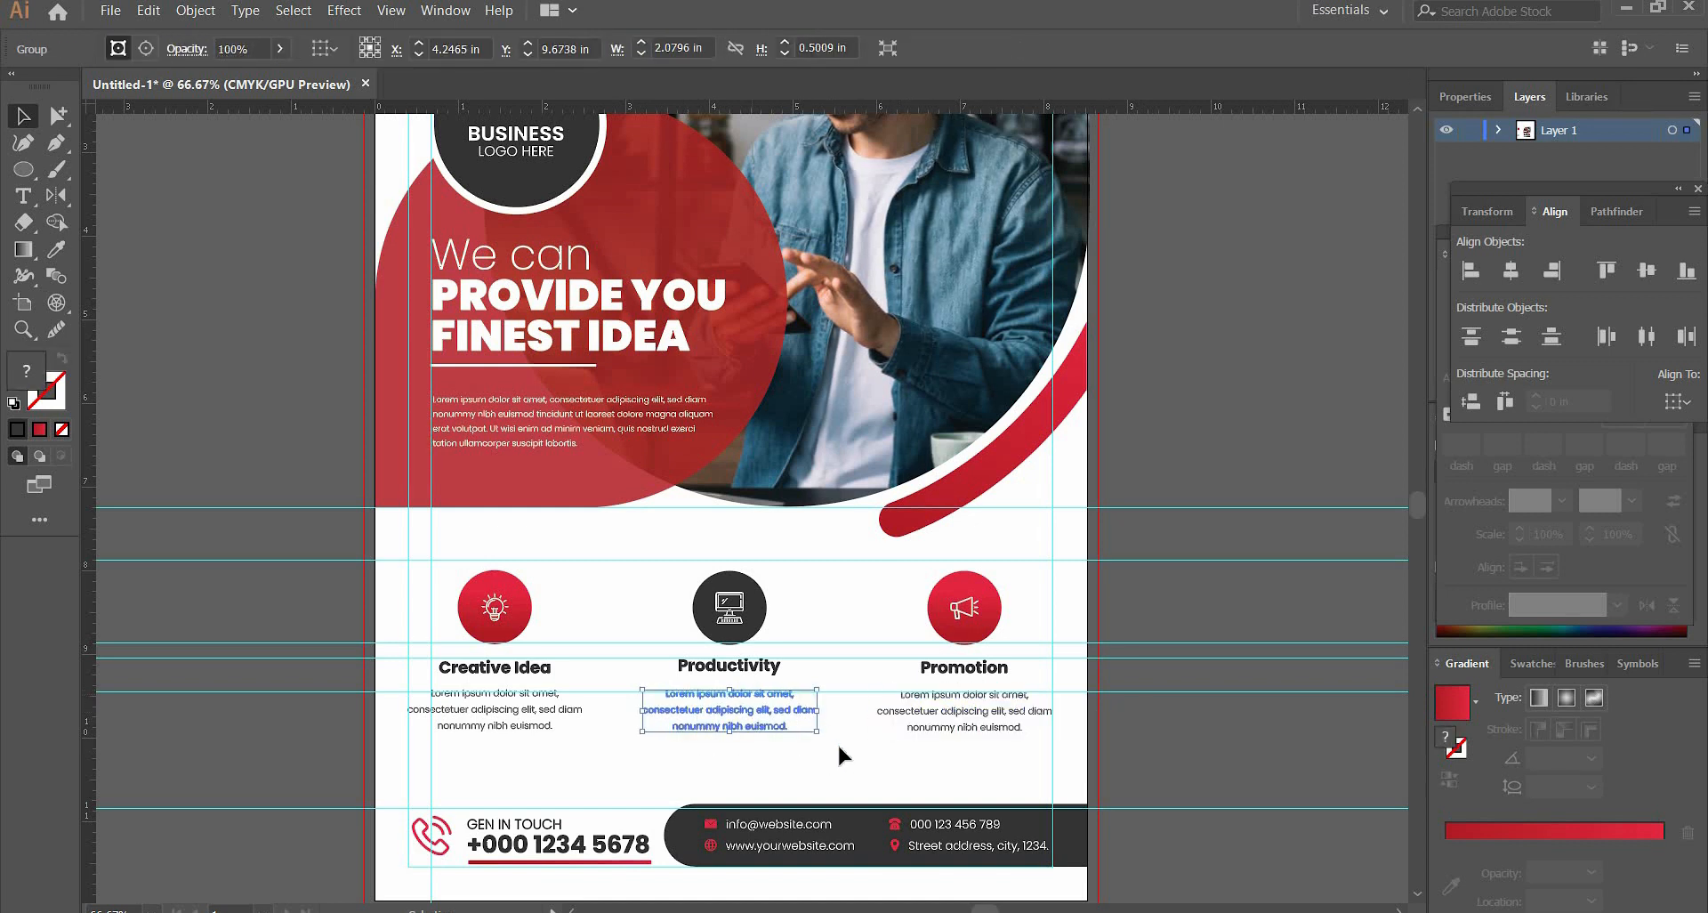
{"action": "left_click", "coordinate": [842, 747]}
{"action": "left_click", "coordinate": [445, 694]}
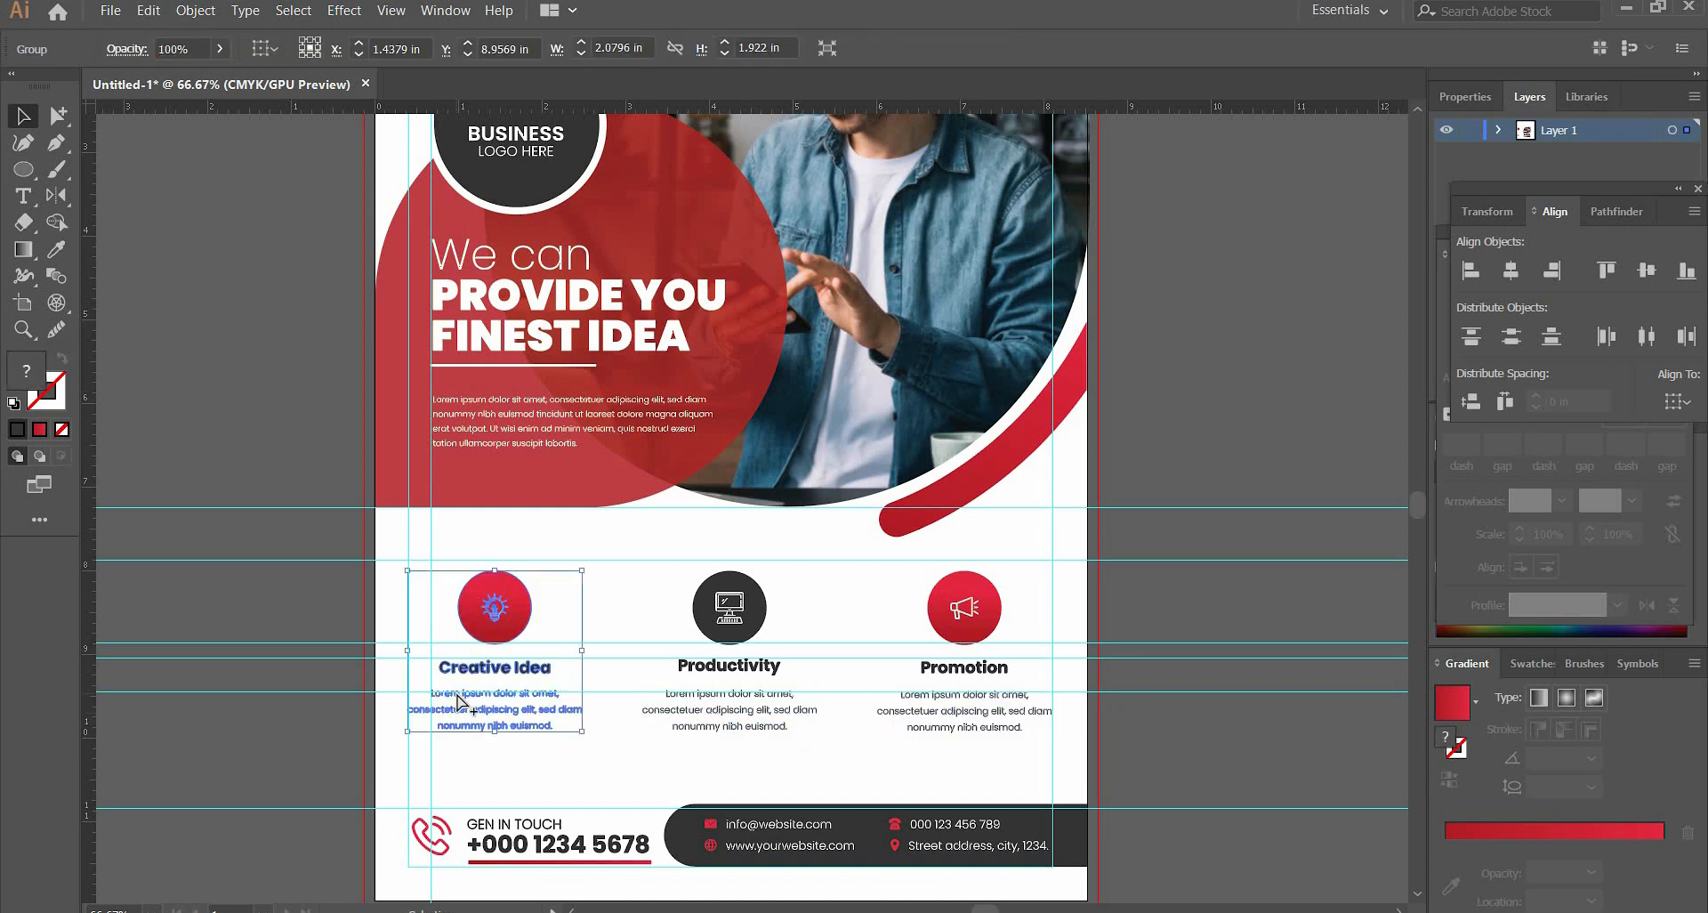
{"action": "left_click", "coordinate": [579, 748]}
{"action": "left_click", "coordinate": [447, 692]}
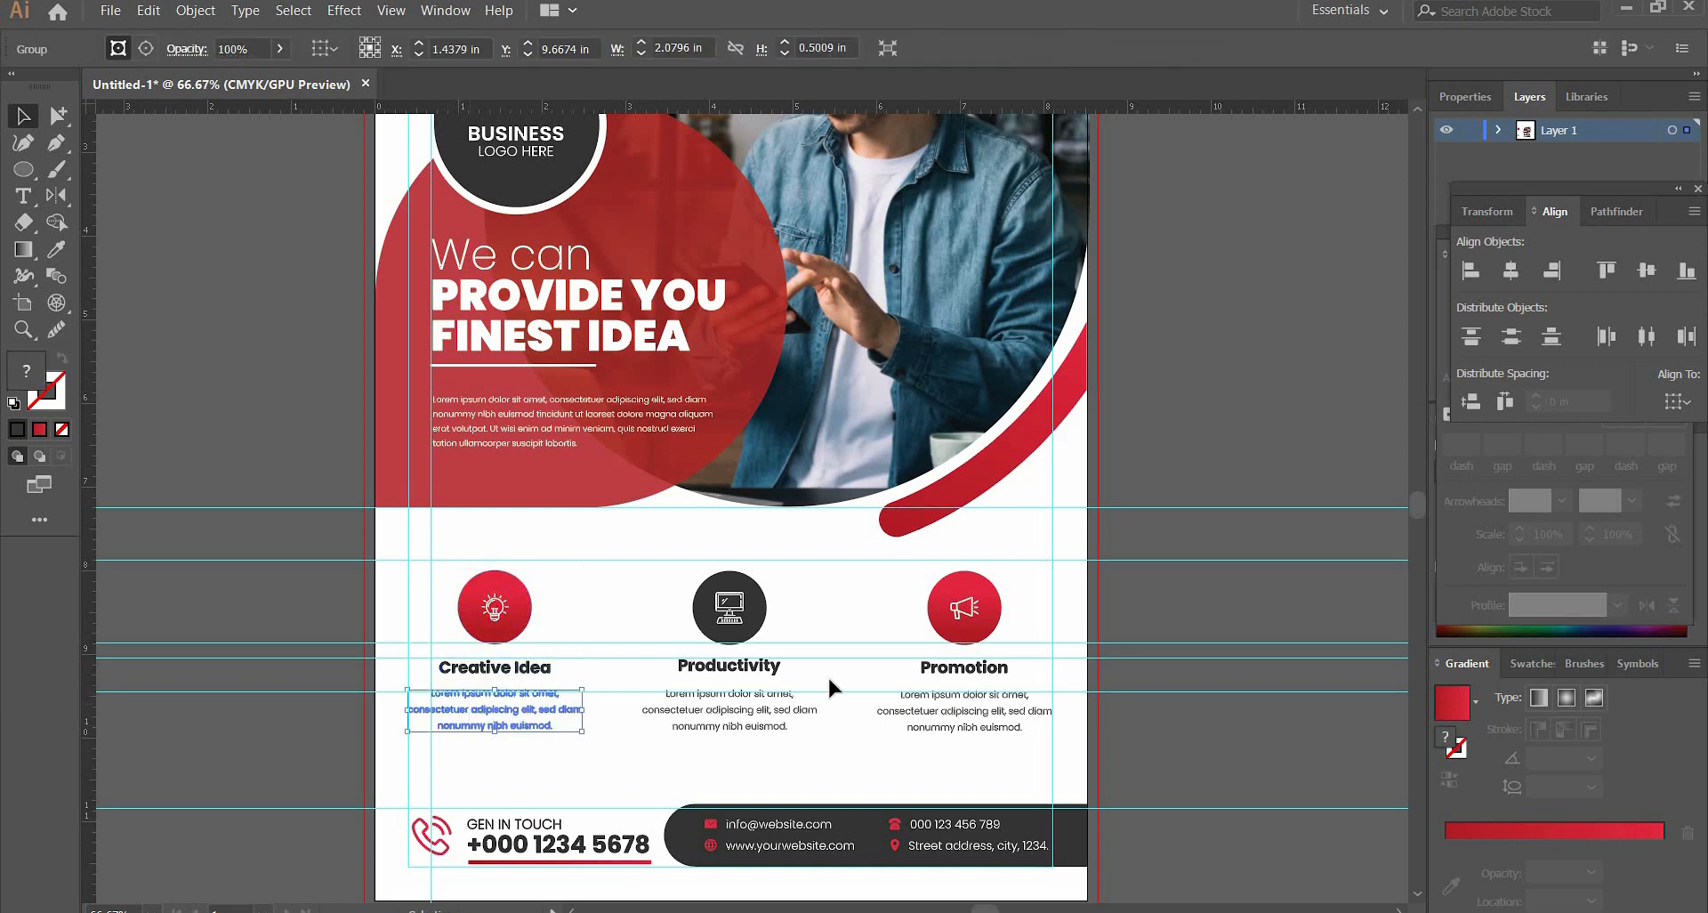
{"action": "key", "text": "Down"}
{"action": "left_click", "coordinate": [1231, 465]}
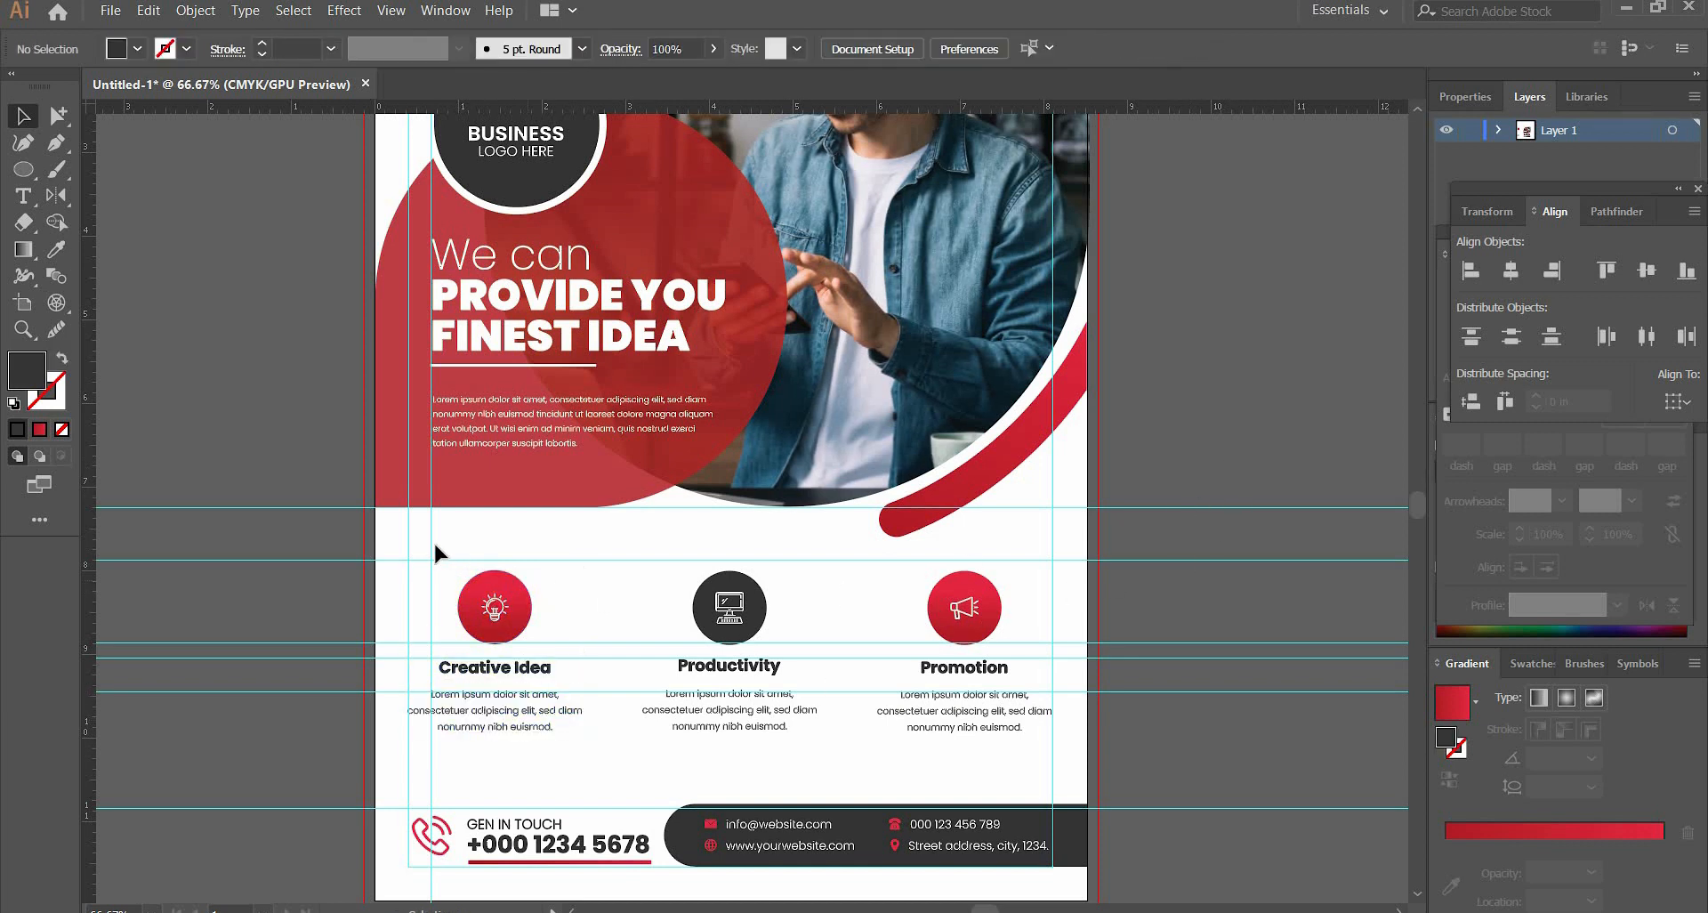
- Select all three icon columns together and nudge them slightly down toward the contact footer
{"action": "left_click_drag", "start_coordinate": [745, 719], "coordinate": [1060, 765]}
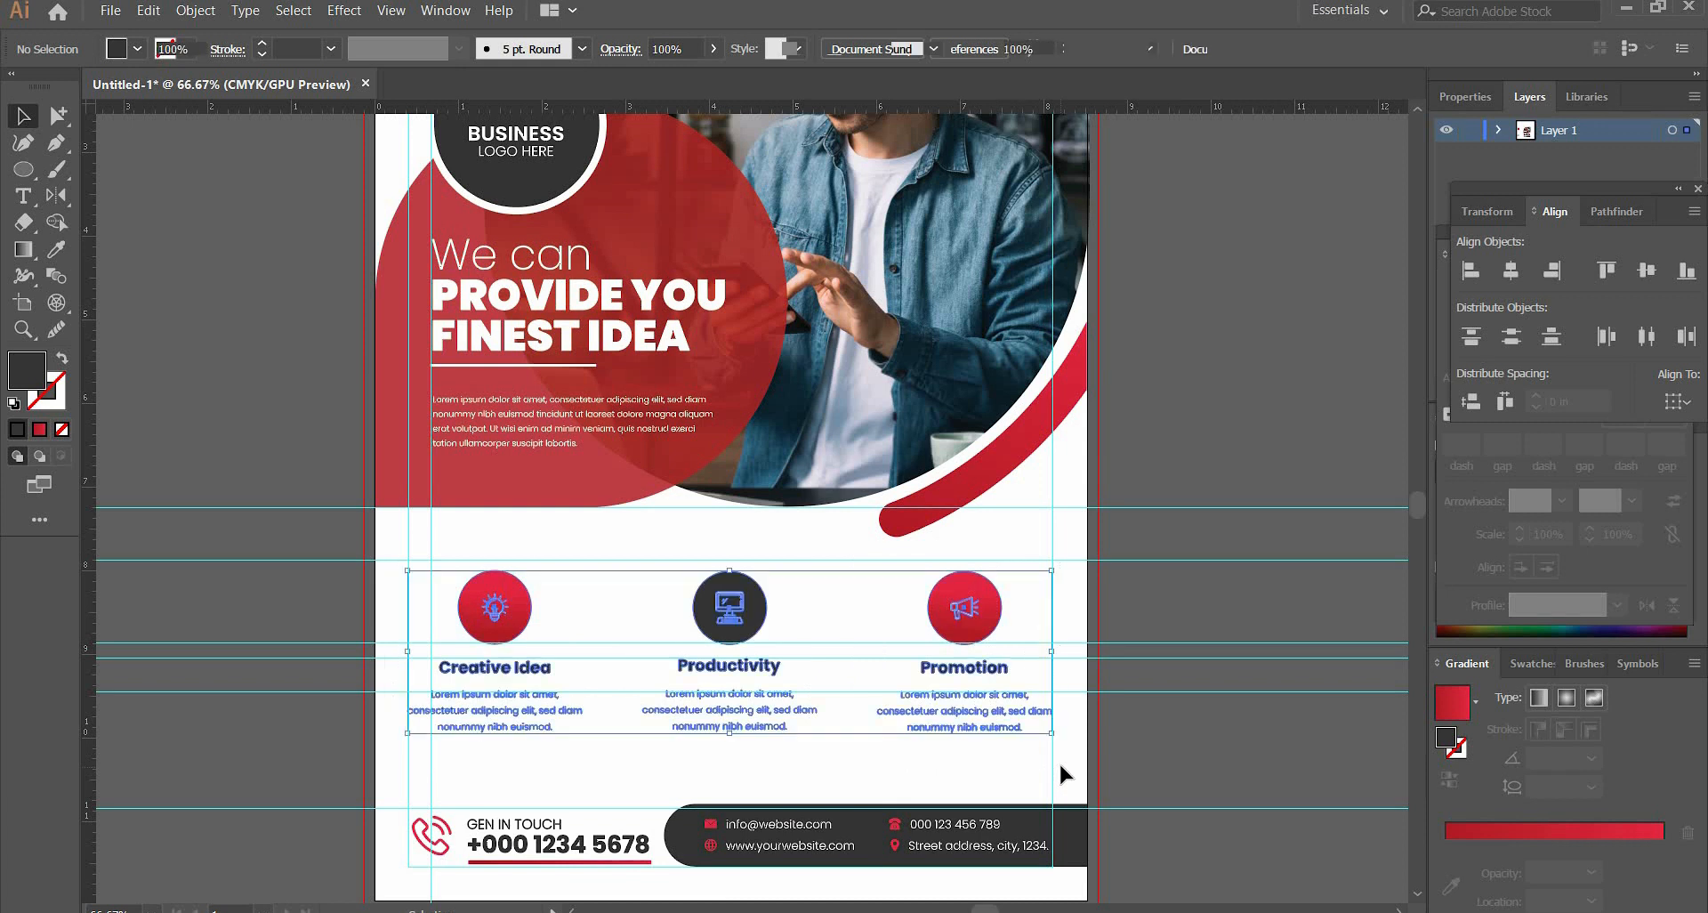
{"action": "key", "text": "Down"}
{"action": "key", "text": "Down"}
{"action": "key", "text": "Down"}
{"action": "key", "text": "Down"}
{"action": "key", "text": "Down"}
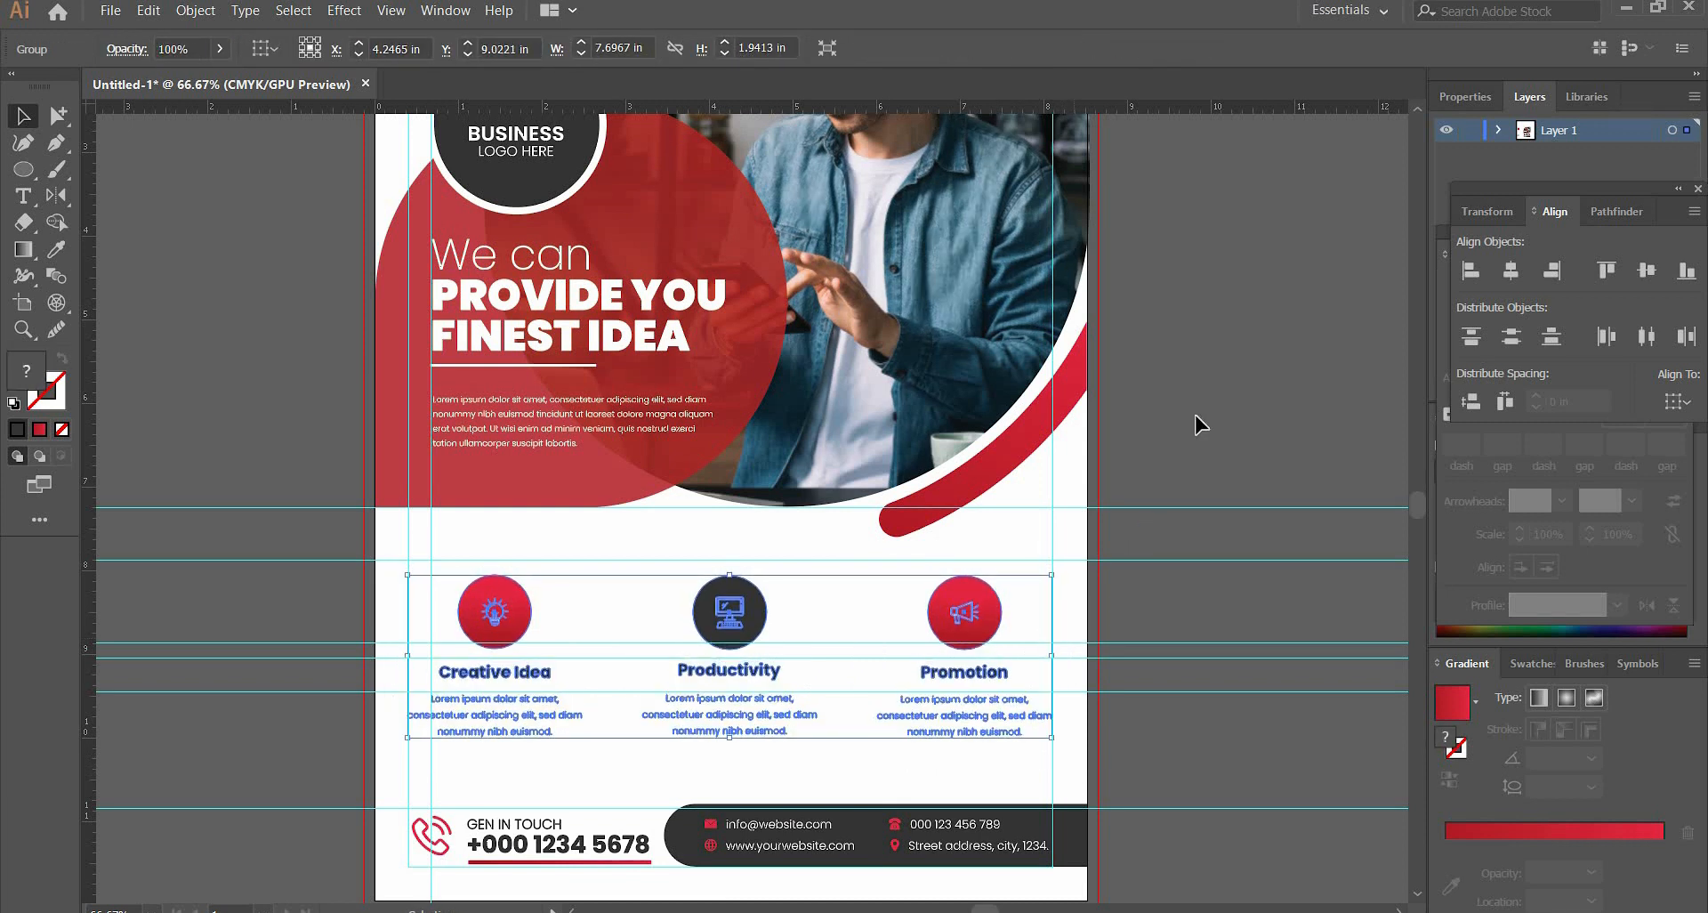
{"action": "left_click", "coordinate": [1199, 415]}
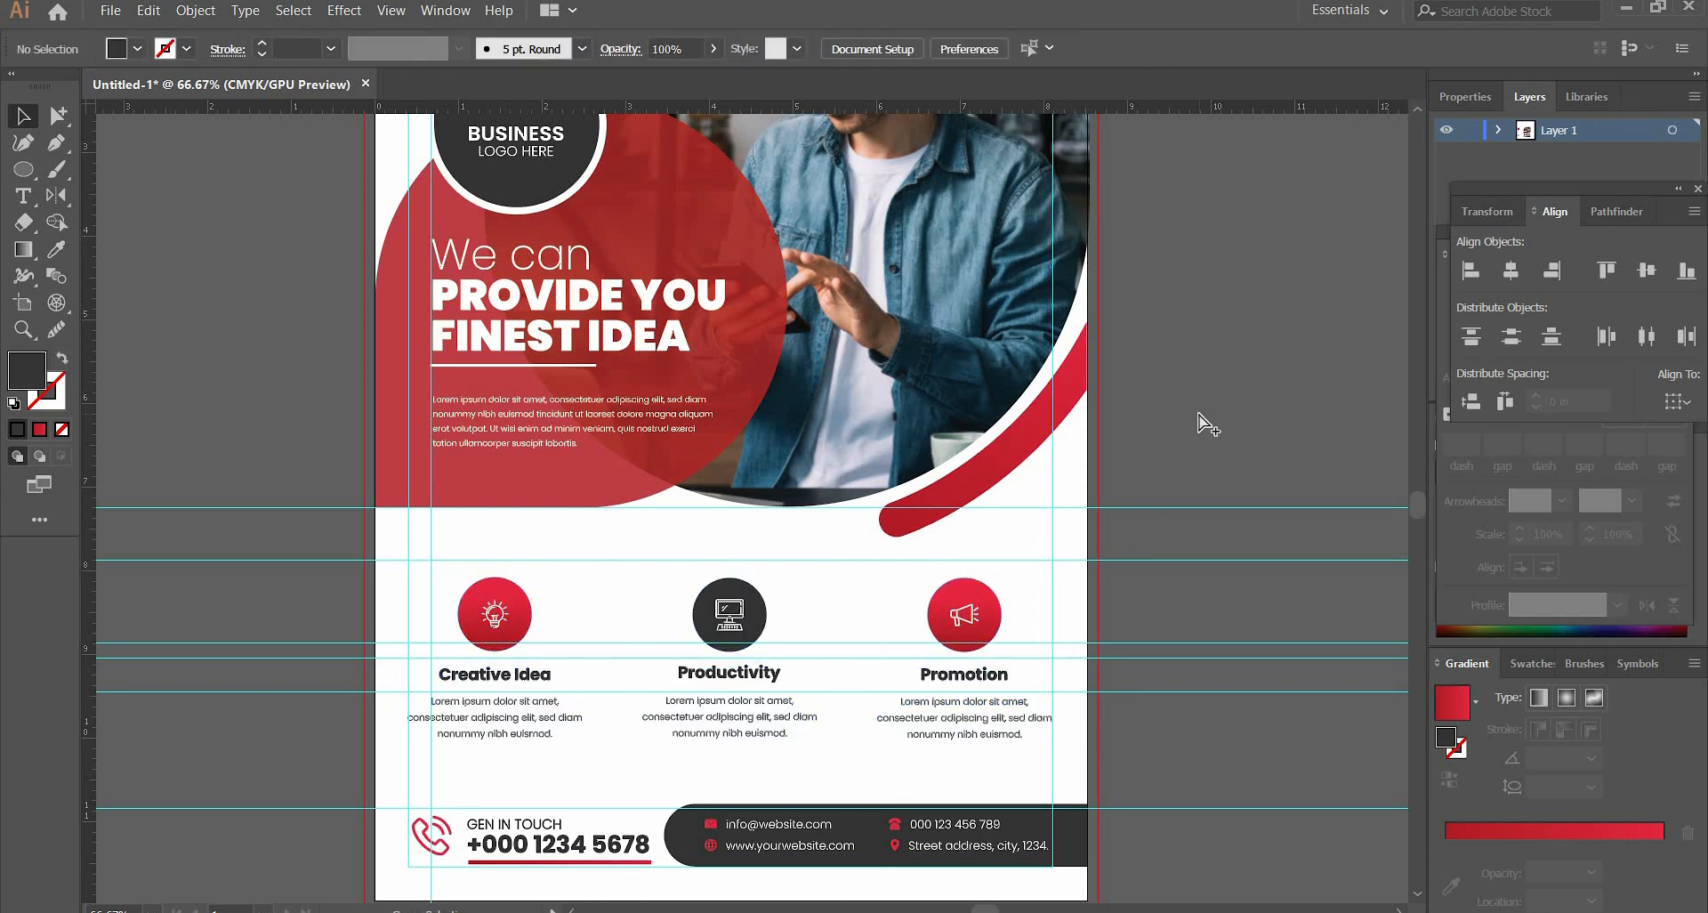
- Delete the loose colour swatches beside the artboard and hide the guides
{"action": "key", "text": "ctrl+0"}
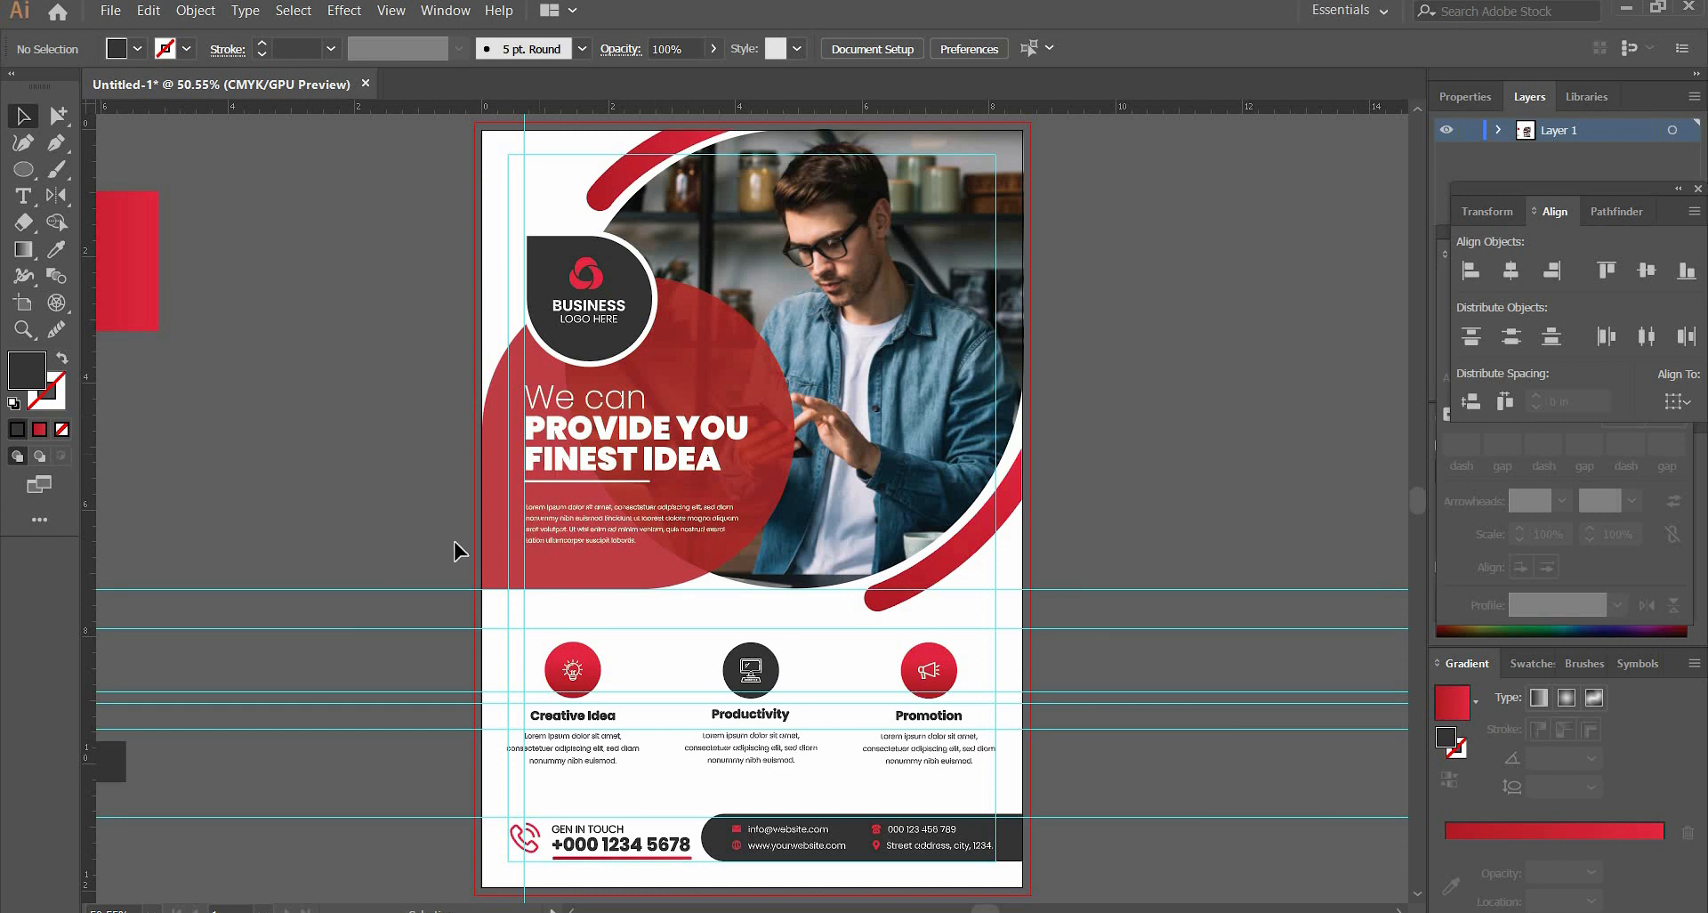
{"action": "left_click_drag", "start_coordinate": [360, 507], "coordinate": [961, 498]}
{"action": "left_click_drag", "start_coordinate": [484, 124], "coordinate": [921, 843]}
{"action": "left_click_drag", "start_coordinate": [709, 255], "coordinate": [204, 567]}
{"action": "left_click_drag", "start_coordinate": [809, 513], "coordinate": [274, 484]}
{"action": "scroll", "coordinate": [372, 531], "scroll_direction": "up", "scroll_amount": 1}
{"action": "scroll", "coordinate": [372, 531], "scroll_direction": "right", "scroll_amount": 2}
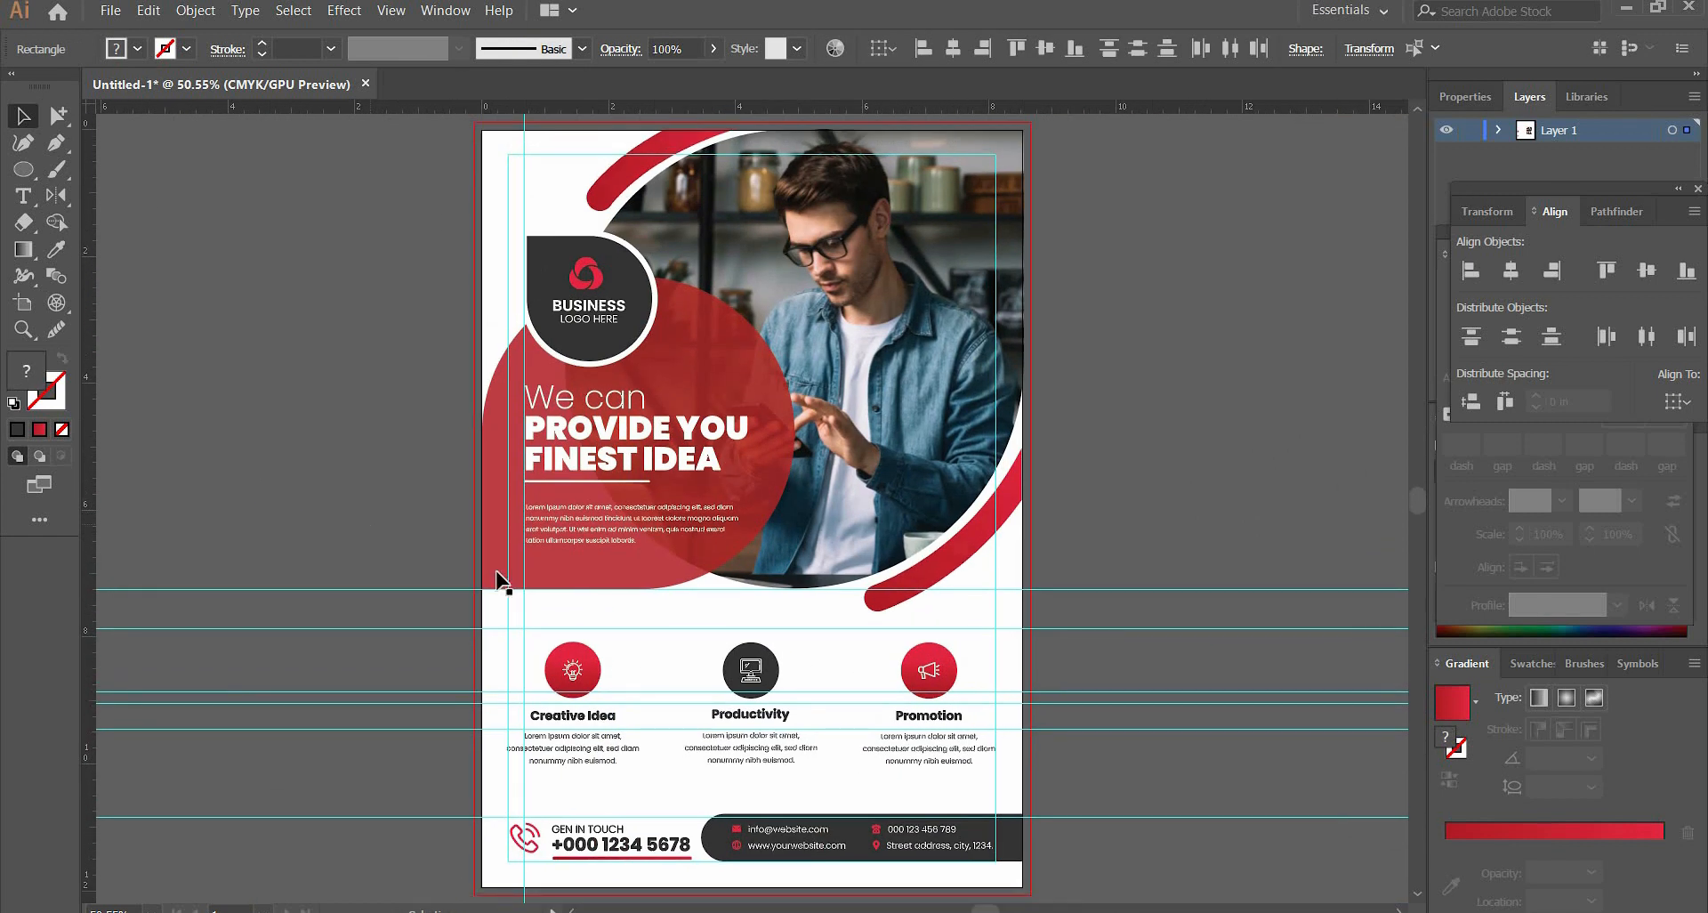
{"action": "left_click", "coordinate": [1323, 546]}
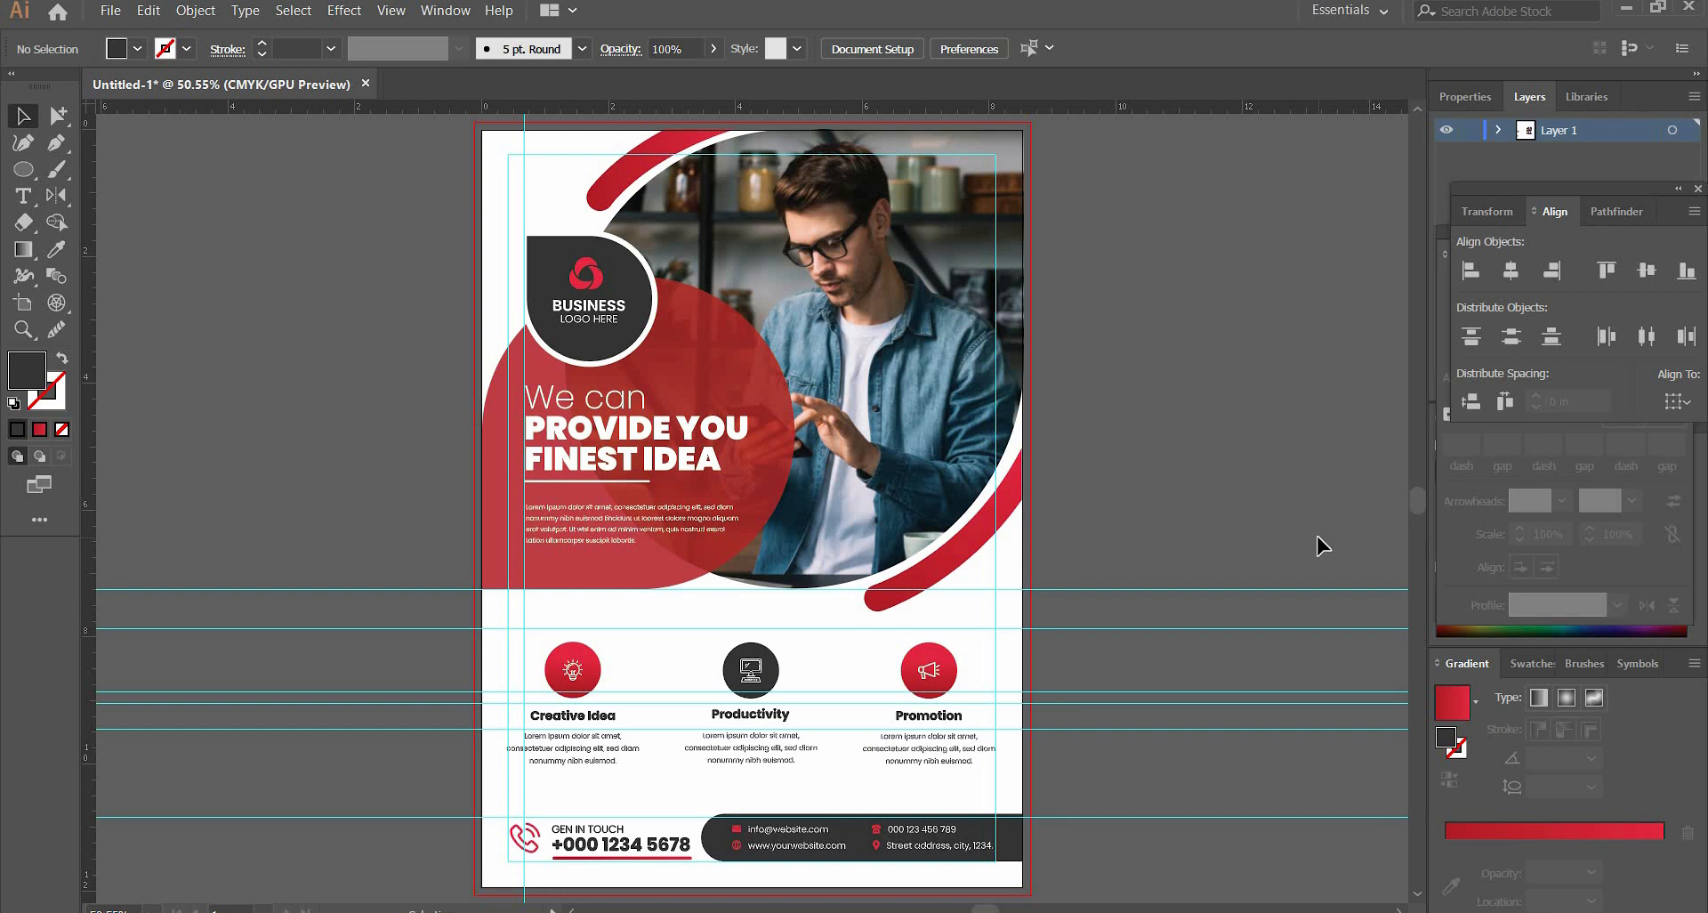
{"action": "key", "text": "ctrl+;"}
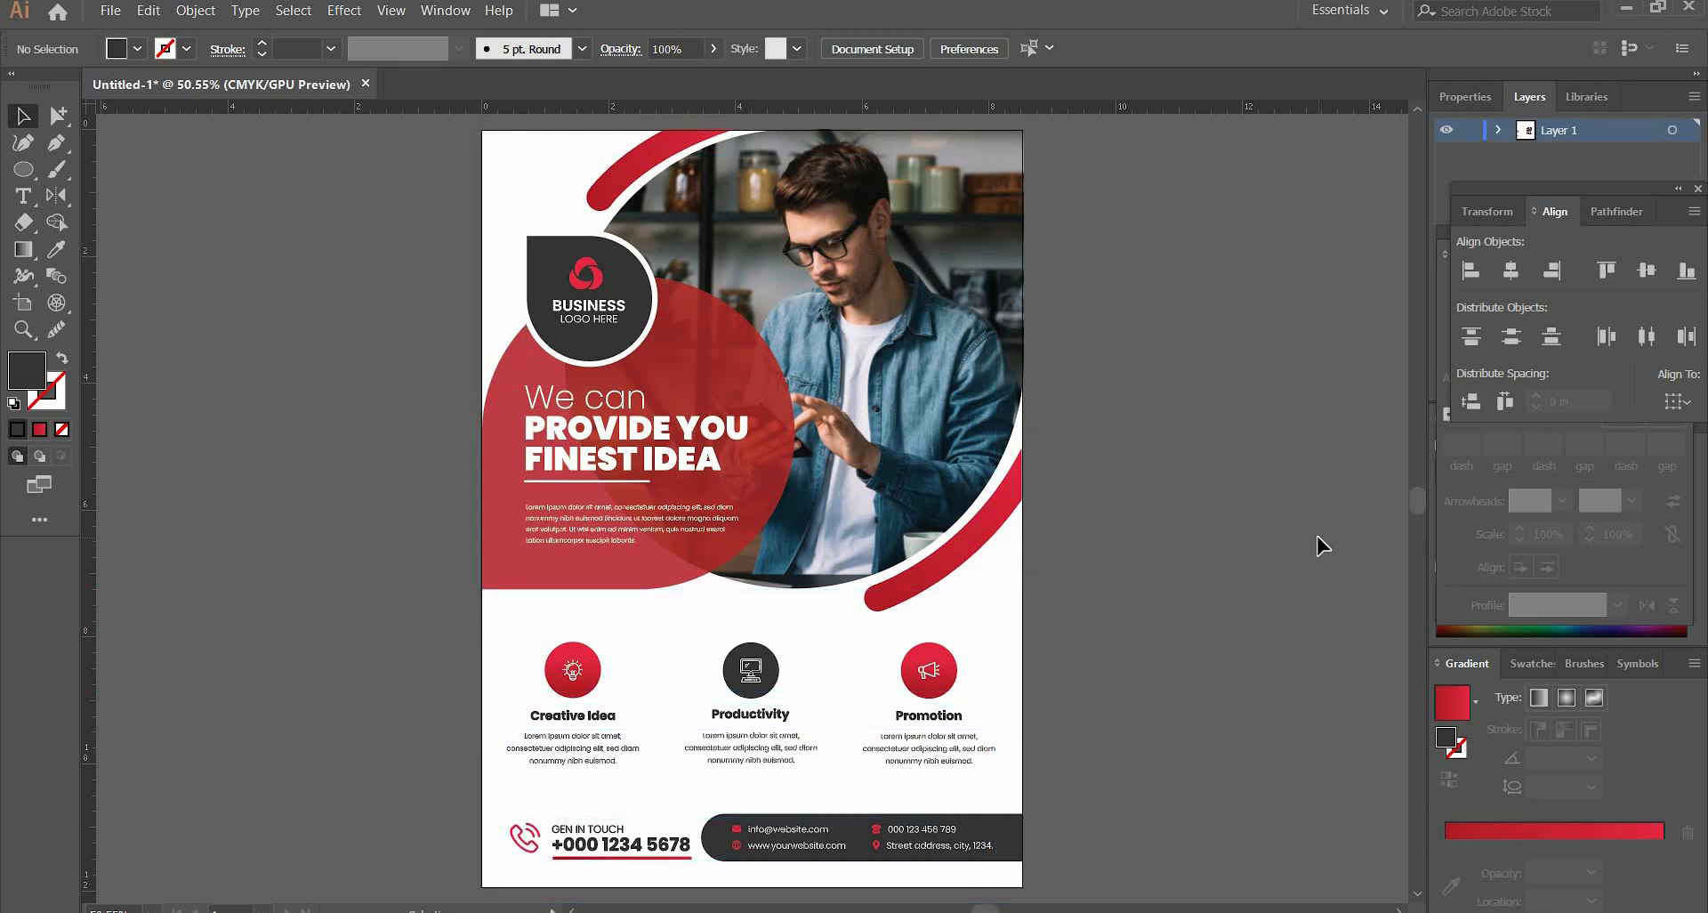